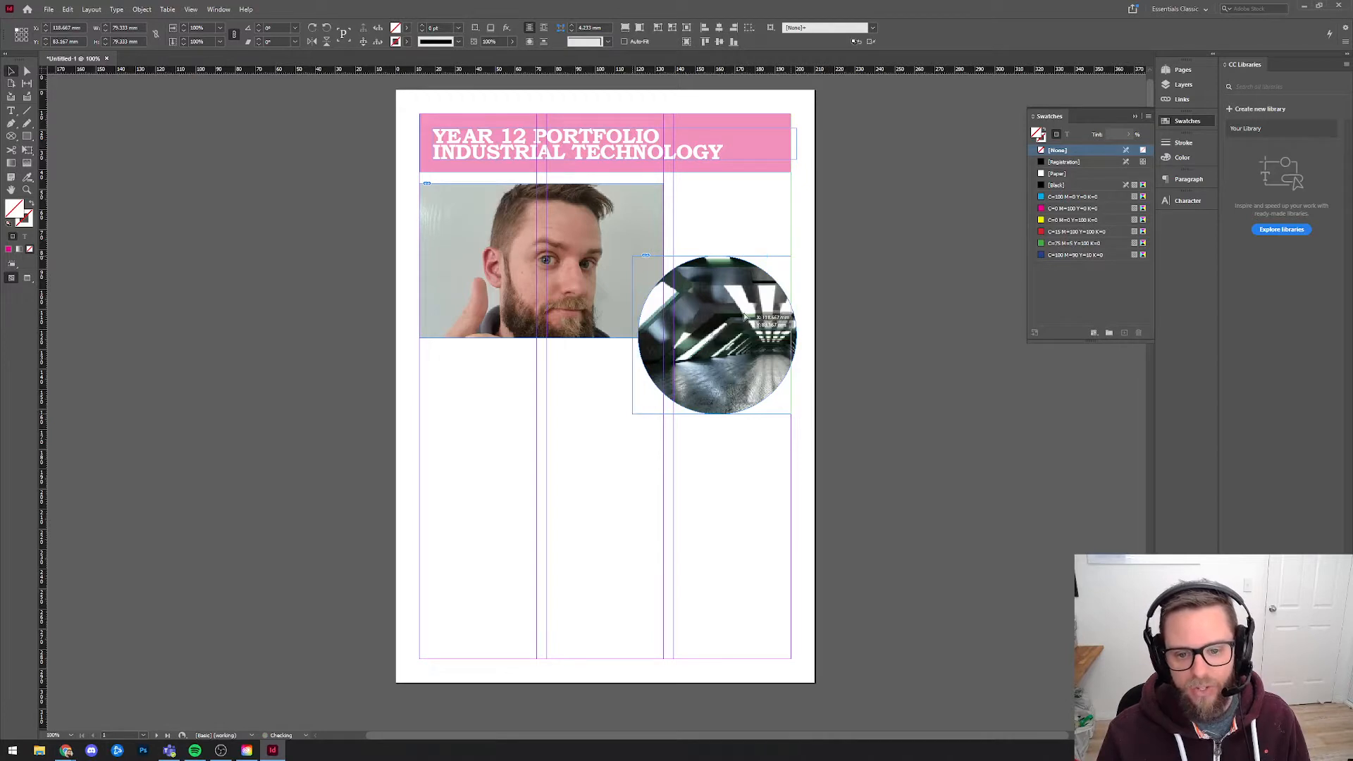
# Move the circular image so its edge aligns with the page's right margin, overlapping the photo's lower corner.
pyautogui.moveTo(742, 319); pyautogui.dragTo(741, 314)
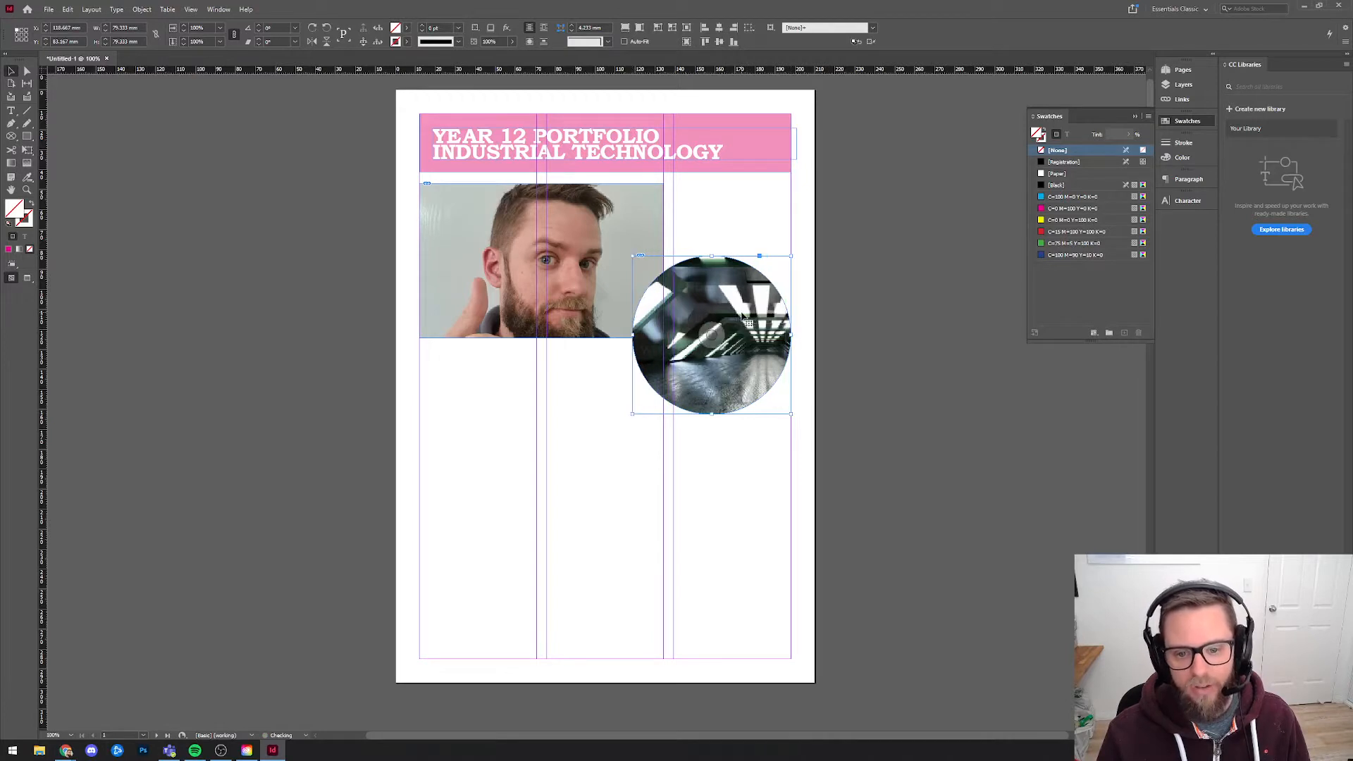
pyautogui.click(564, 362)
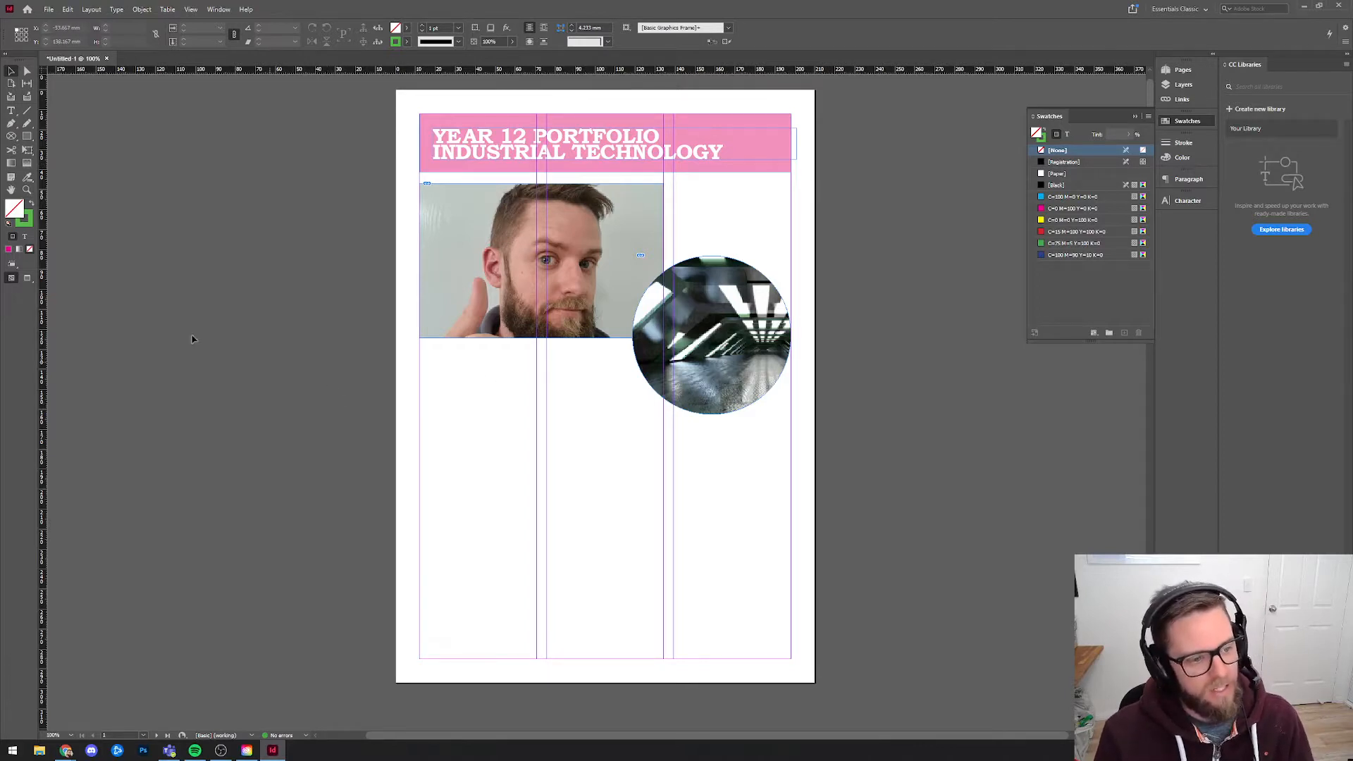
# Draw a text frame about 59 × 155 mm in the first column, from just below the photo to the bottom margin.
pyautogui.click(12, 113)
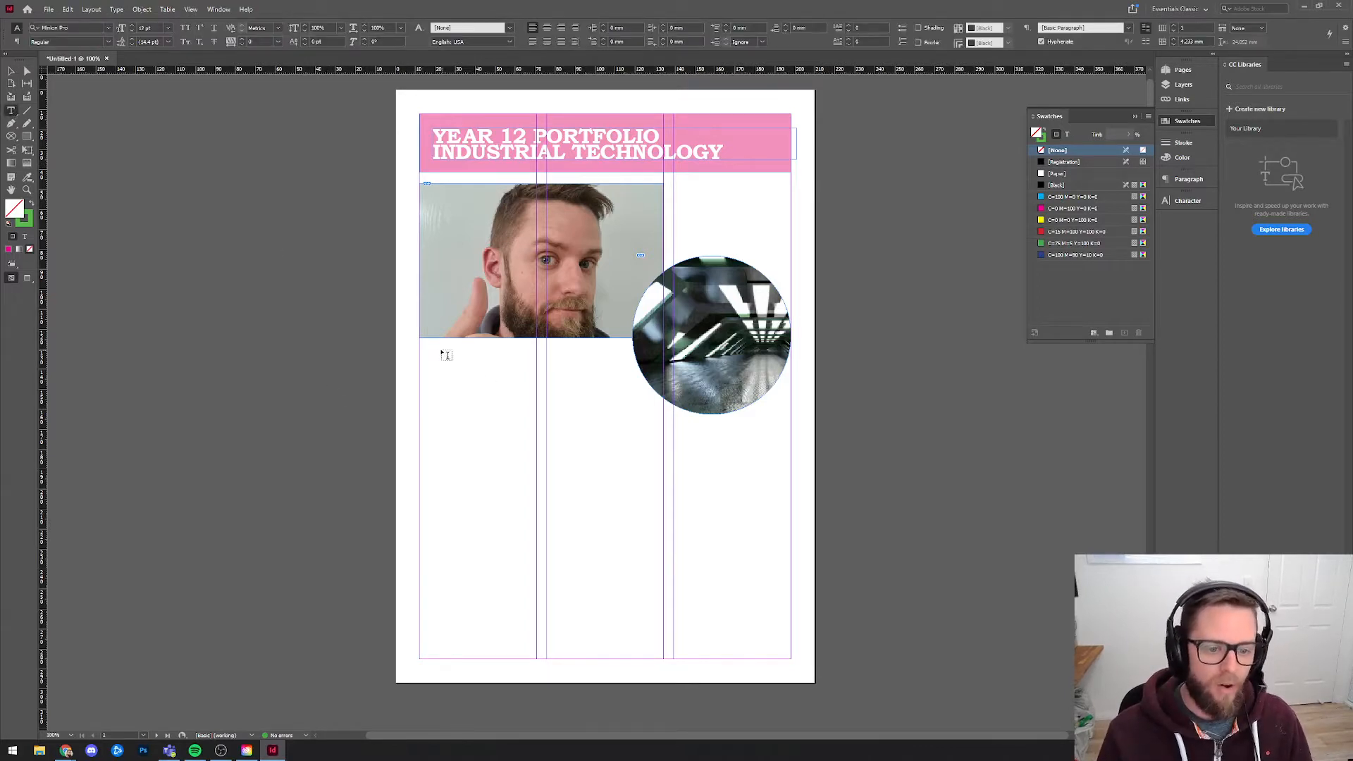
pyautogui.moveTo(425, 351); pyautogui.dragTo(540, 660)
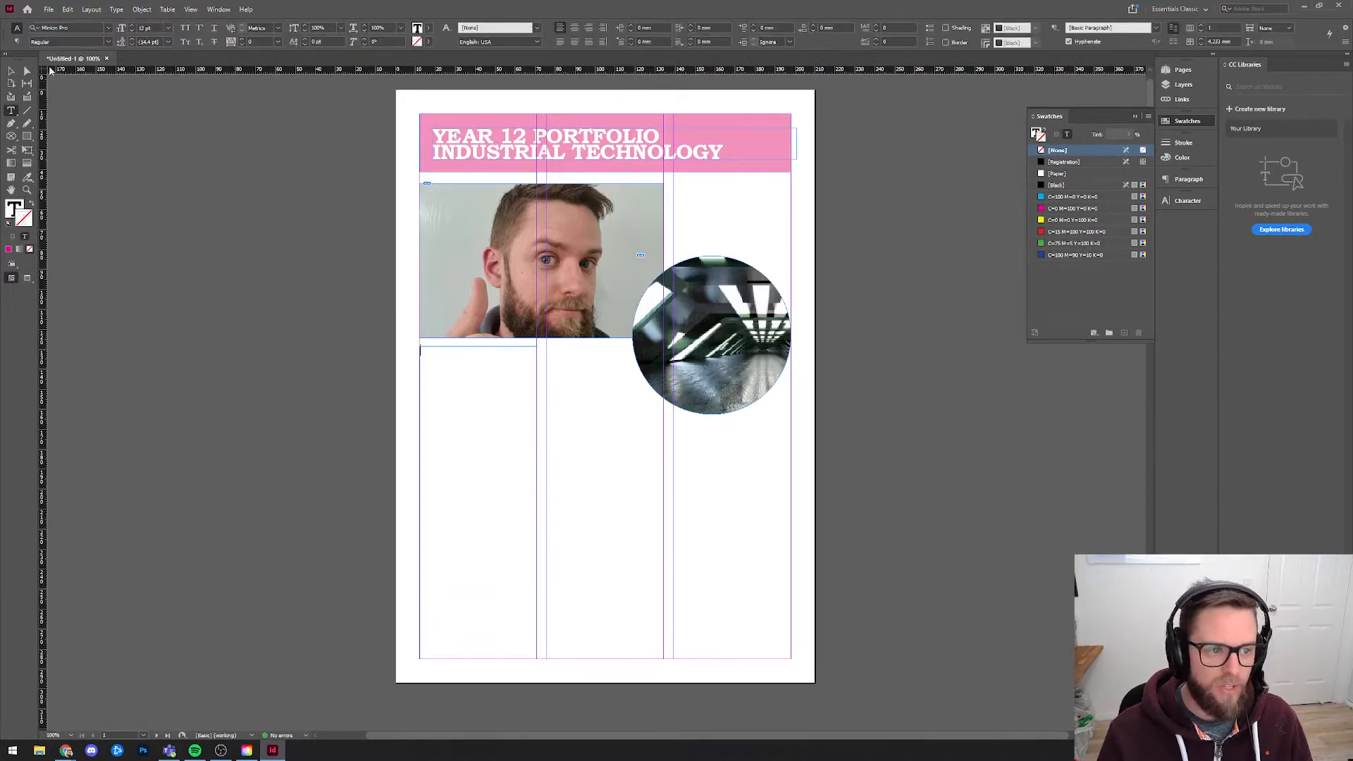
pyautogui.click(11, 71)
pyautogui.moveTo(421, 505); pyautogui.dragTo(418, 505)
pyautogui.moveTo(478, 346)
pyautogui.mouseDown()
pyautogui.moveTo(477, 361)
pyautogui.moveTo(482, 348)
pyautogui.mouseUp()
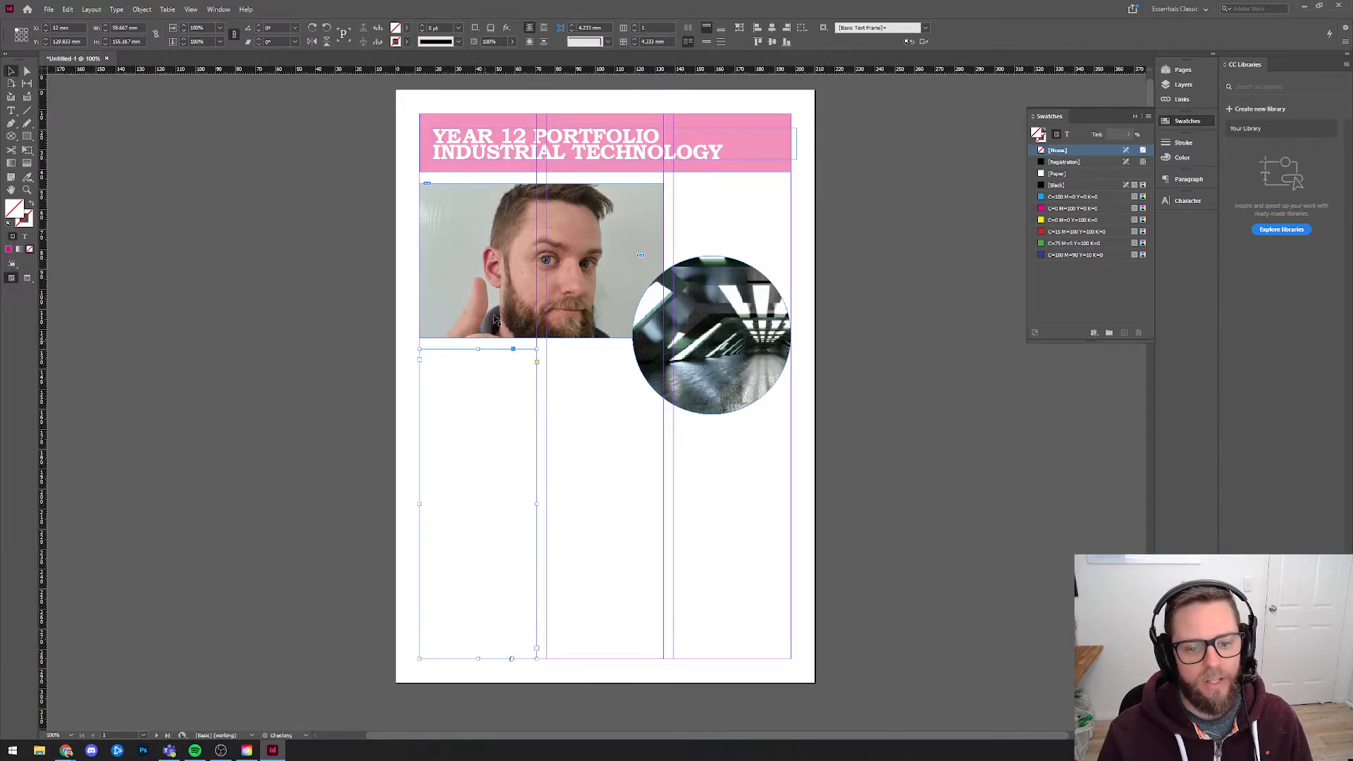
pyautogui.click(384, 351)
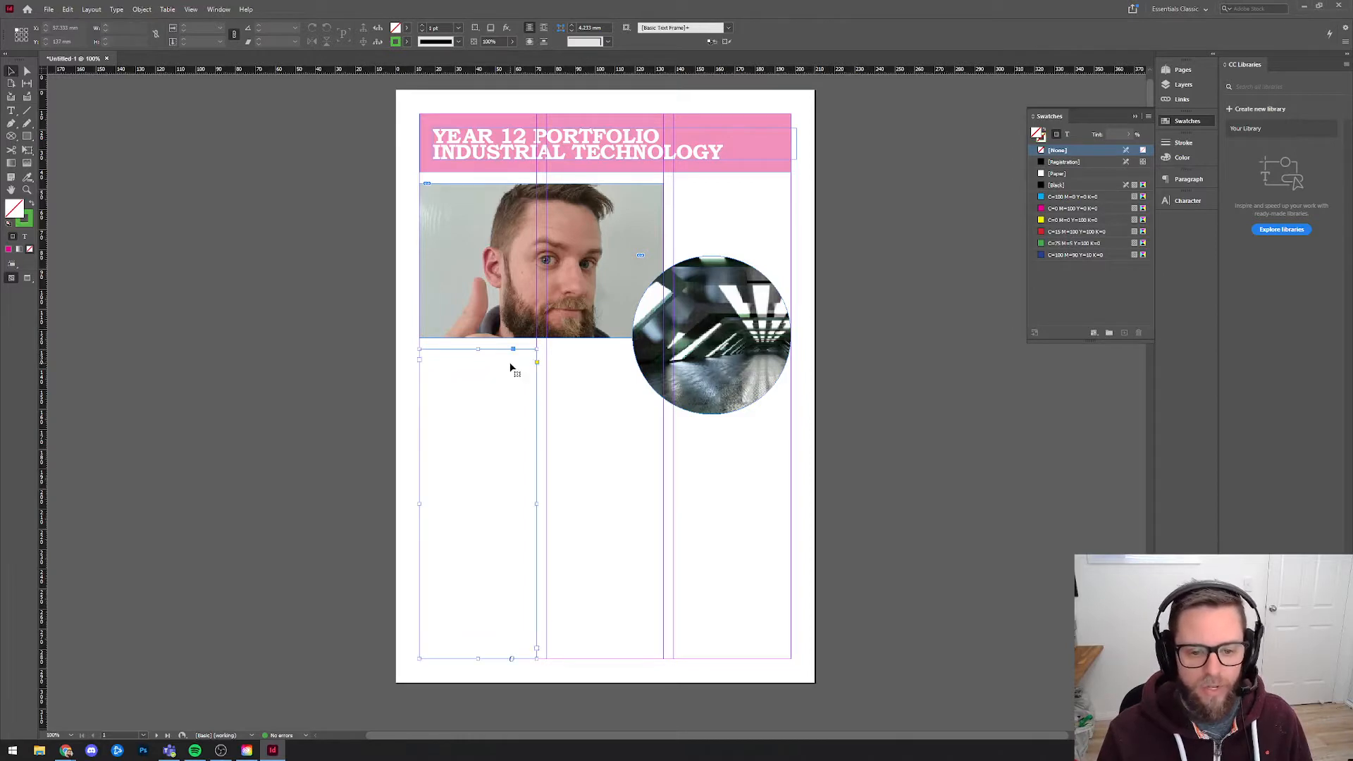
# Enter random characters in the first-column text frame and clear them again.
pyautogui.click(482, 375)
pyautogui.doubleClick(481, 375)
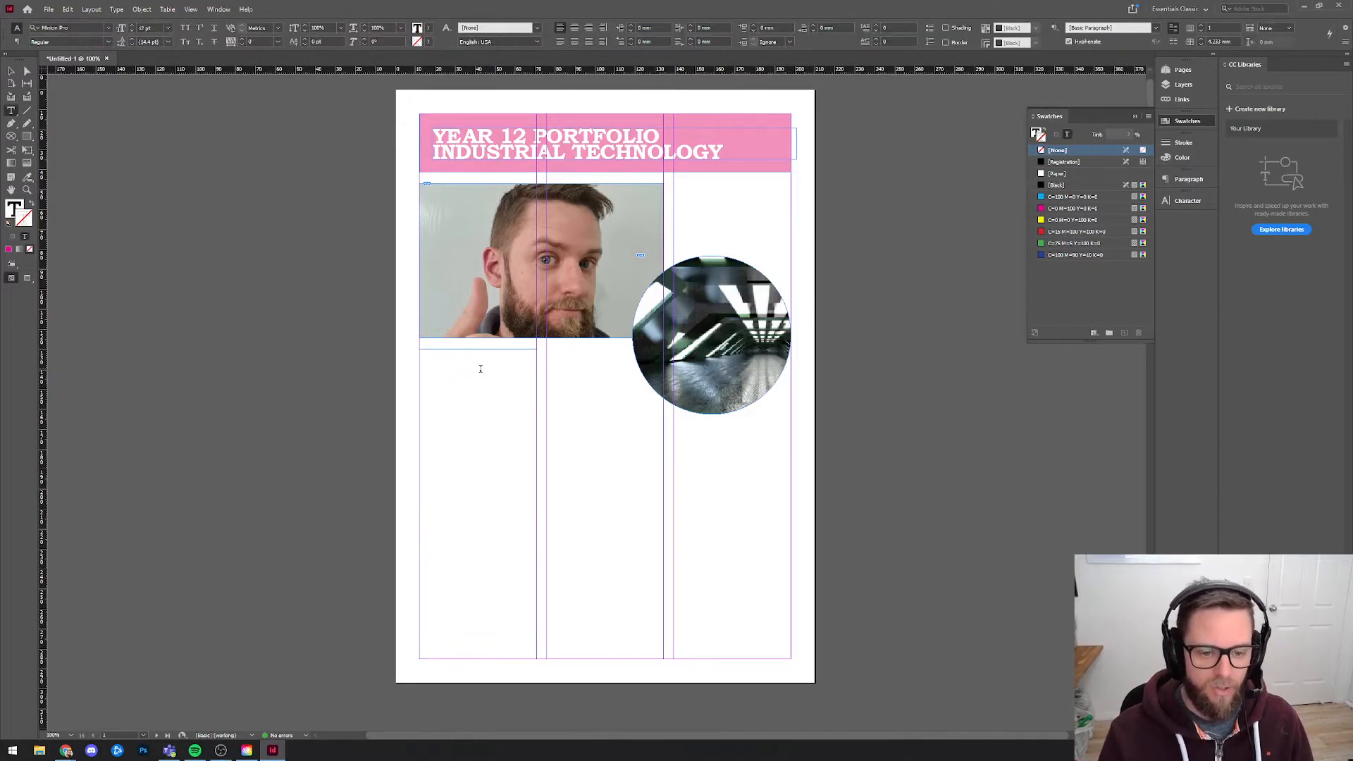
pyautogui.write('KJSDBNFJSXZFNBkjnsdkl')
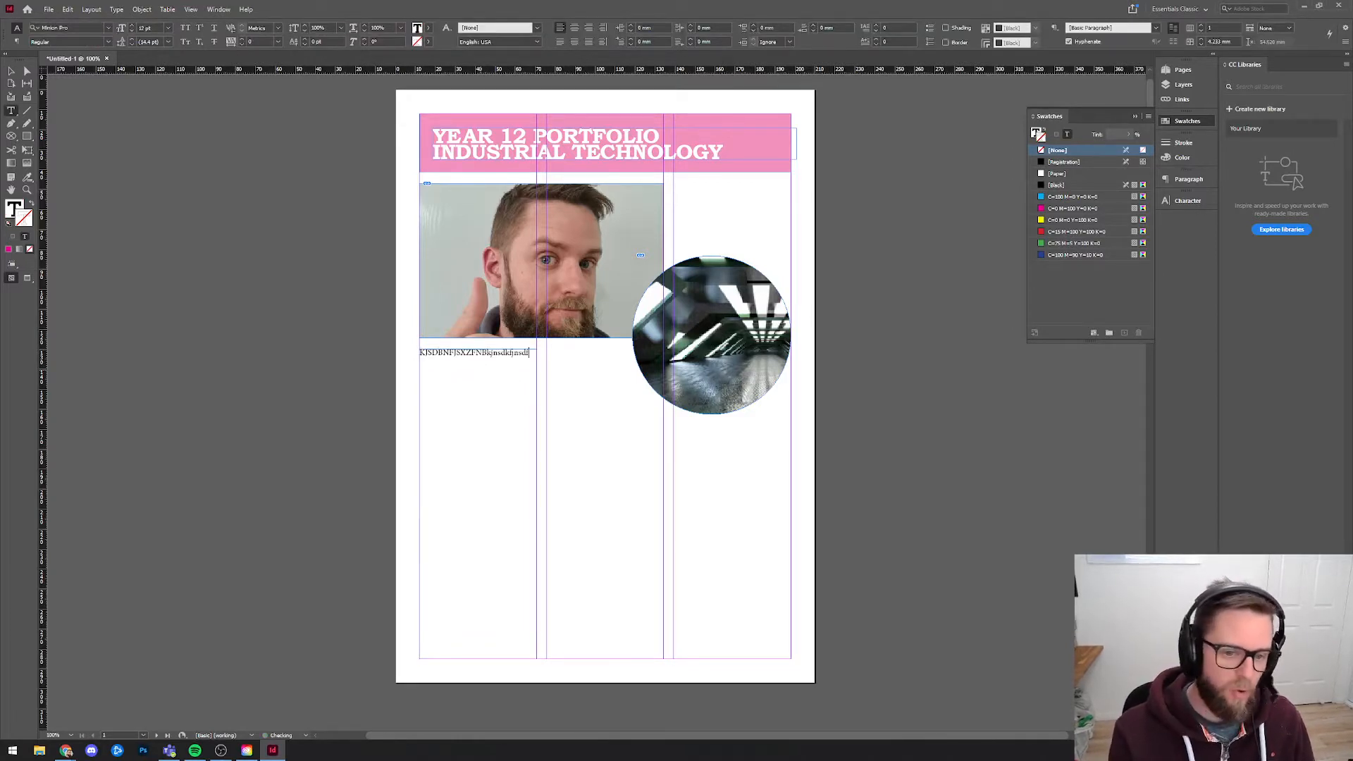
pyautogui.hotkey('ctrl', 'a')
pyautogui.press('BackSpace')
# Fill the first-column text frame with placeholder text.
pyautogui.rightClick(481, 369)
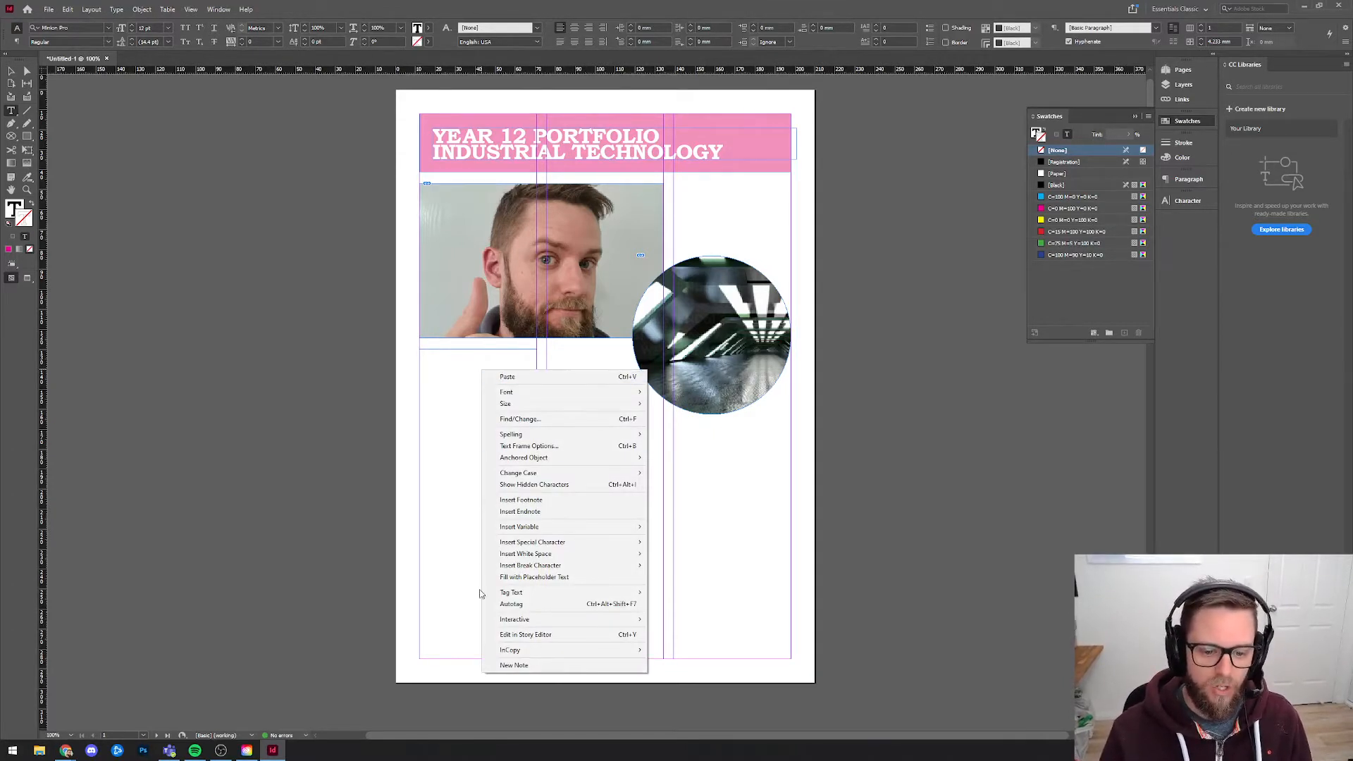
pyautogui.click(562, 579)
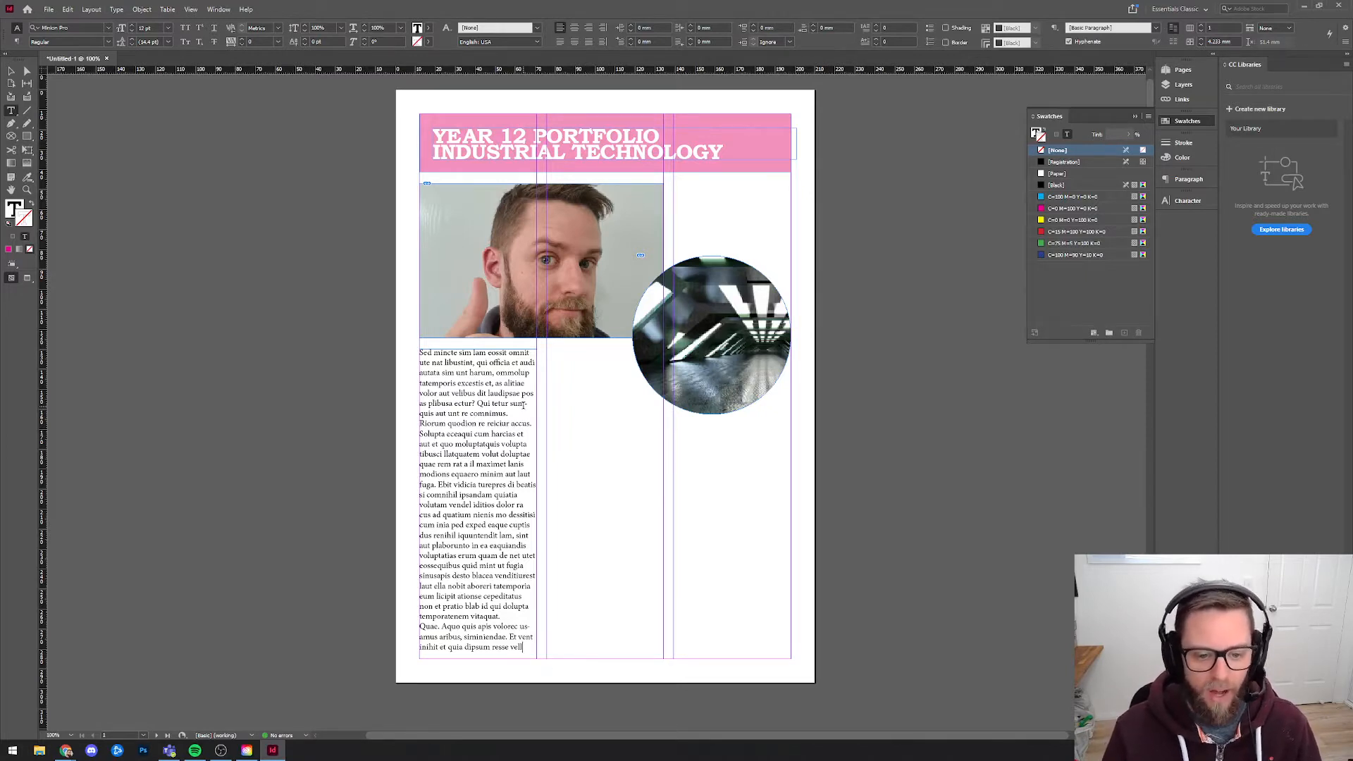
# Turn off hyphenation for all the text in the first-column frame.
pyautogui.click(512, 424)
pyautogui.hotkey('ctrl', 'a')
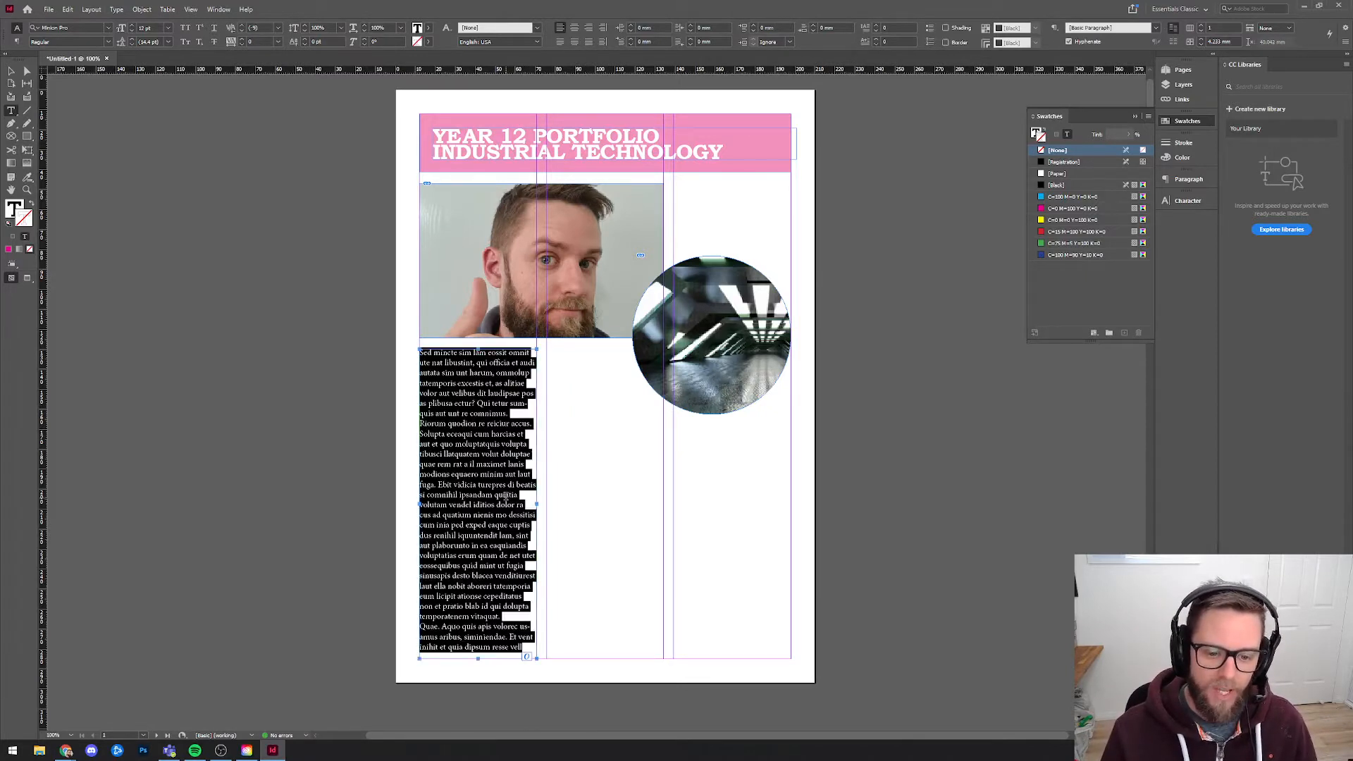
pyautogui.click(1188, 180)
pyautogui.click(1035, 329)
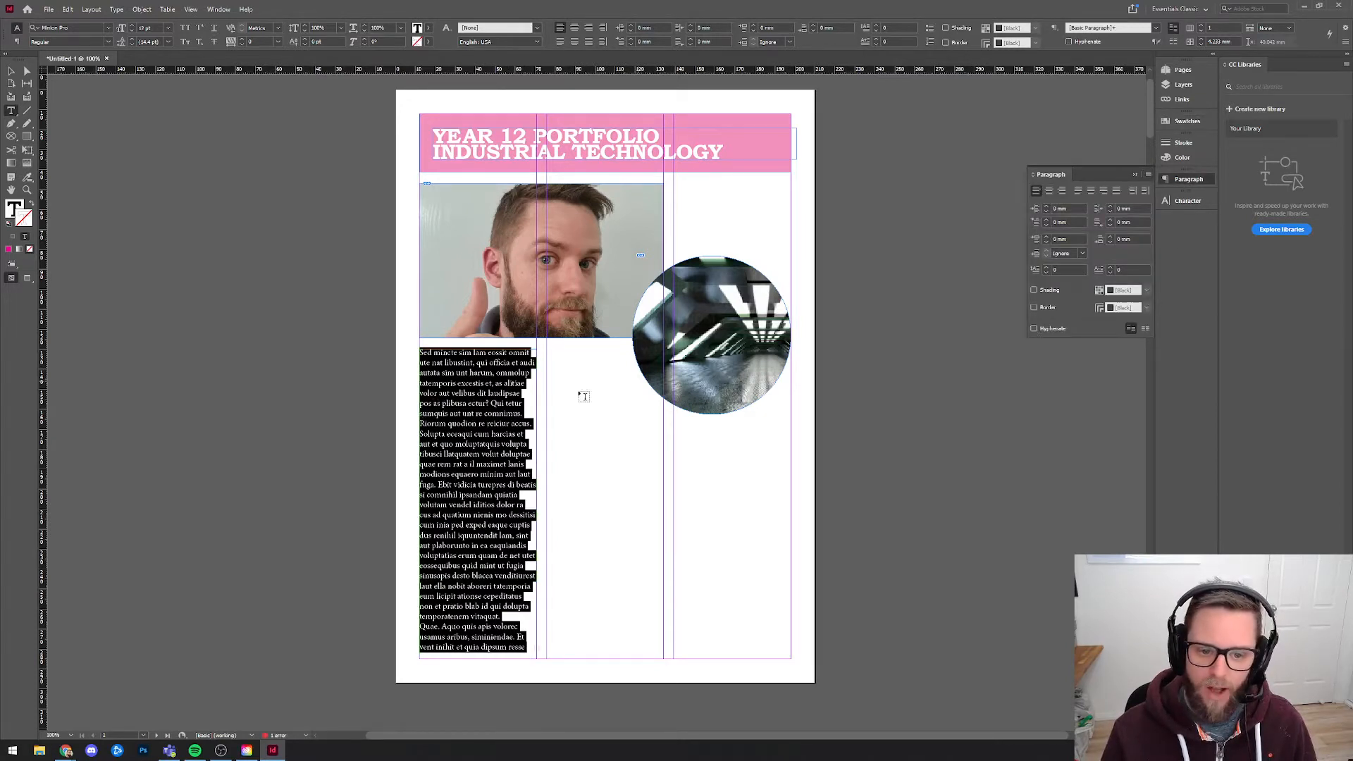
pyautogui.click(484, 426)
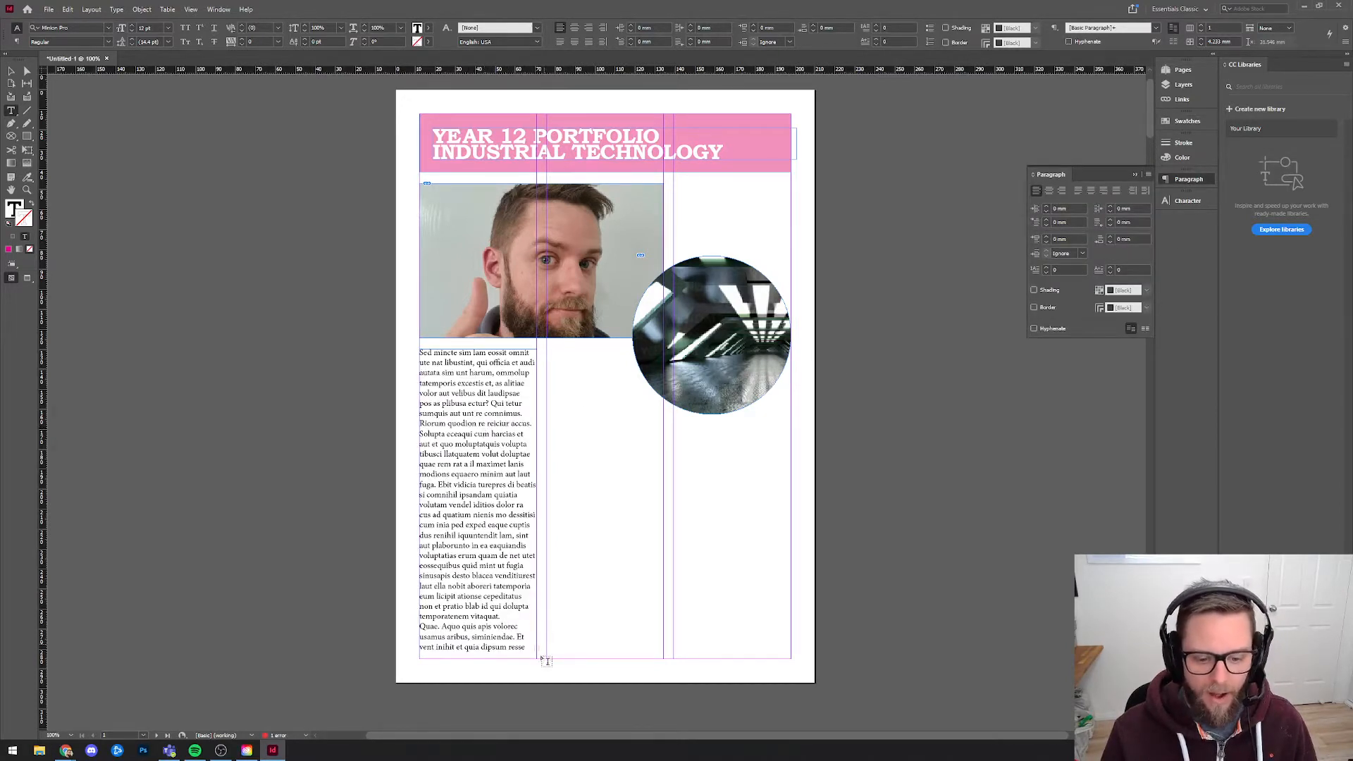
# Copy a long passage of the placeholder text and paste it repeatedly so the text overflows the first-column frame.
pyautogui.moveTo(520, 632); pyautogui.dragTo(415, 482)
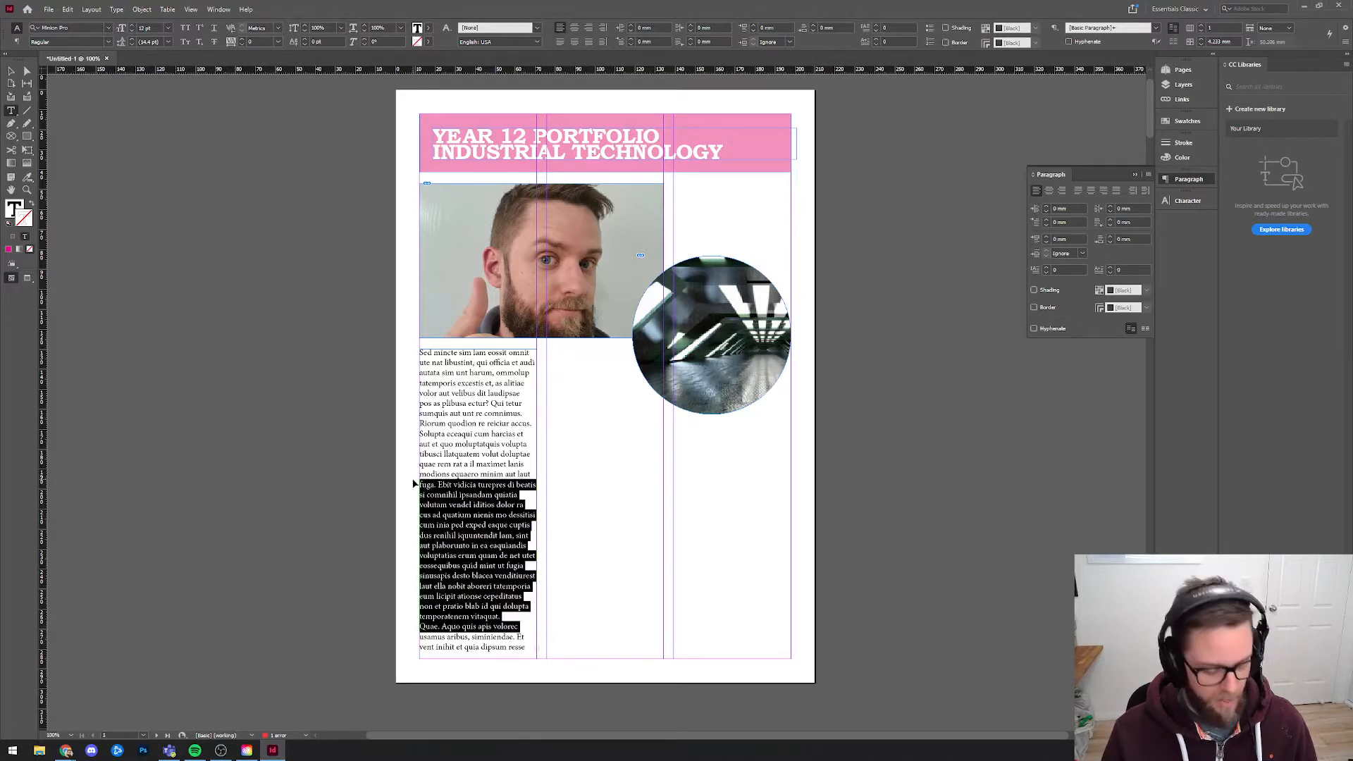
pyautogui.hotkey('ctrl', 'c')
pyautogui.hotkey('ctrl', 'v')
pyautogui.hotkey('ctrl', 'v')
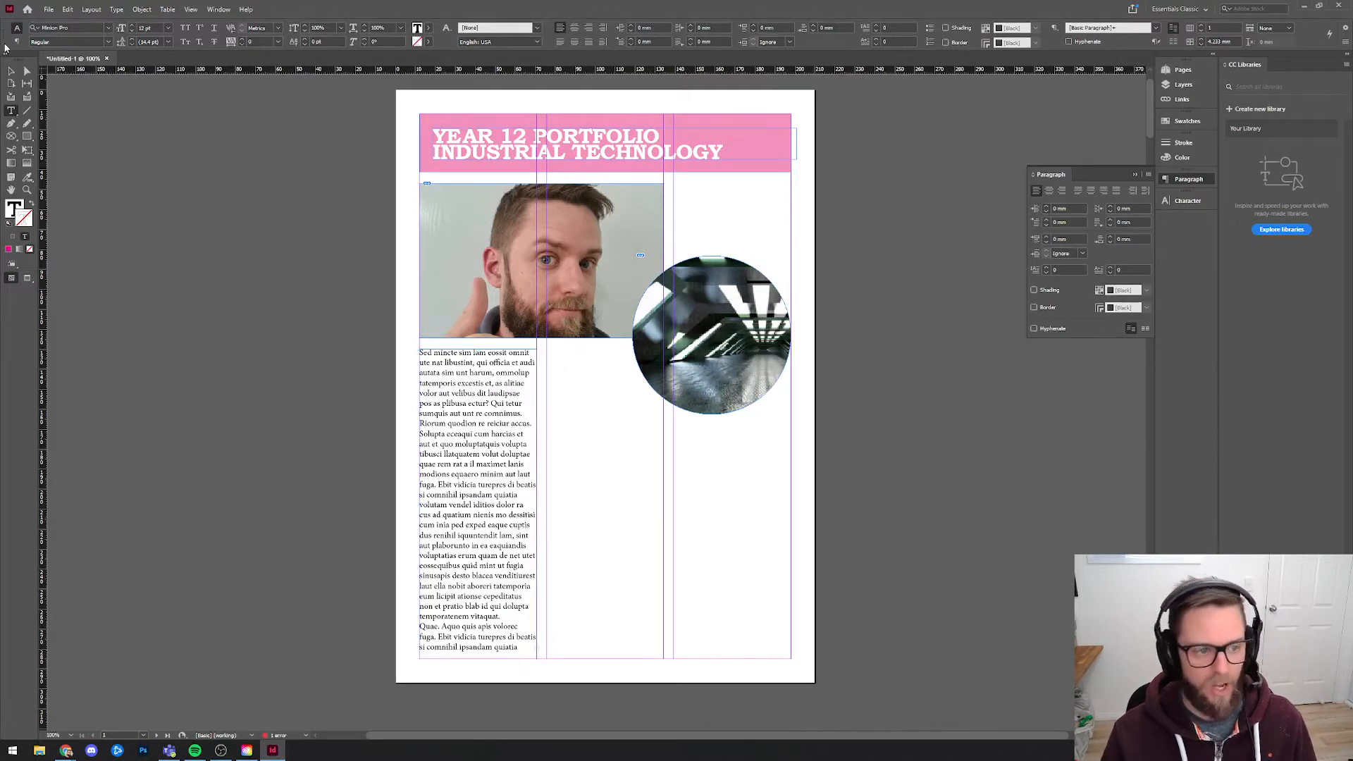
pyautogui.press('Escape')
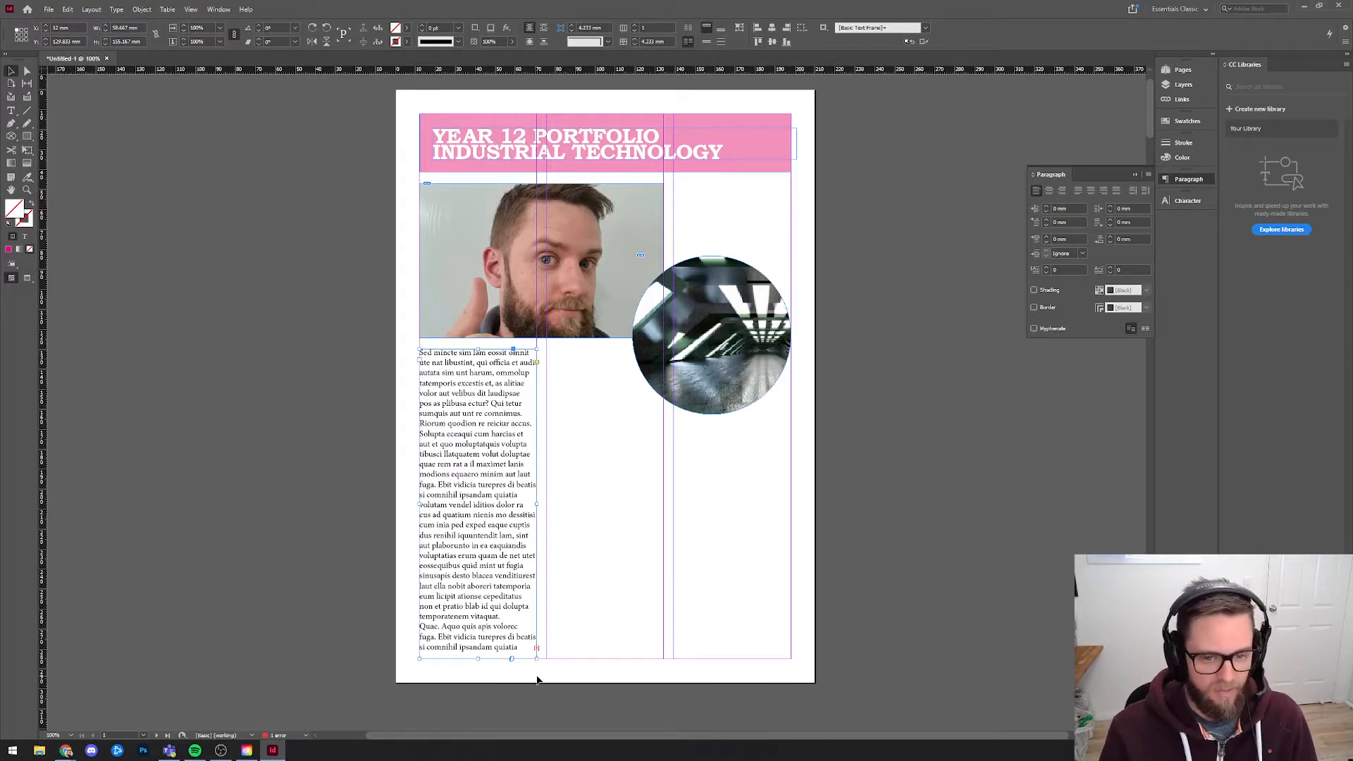
pyautogui.click(361, 465)
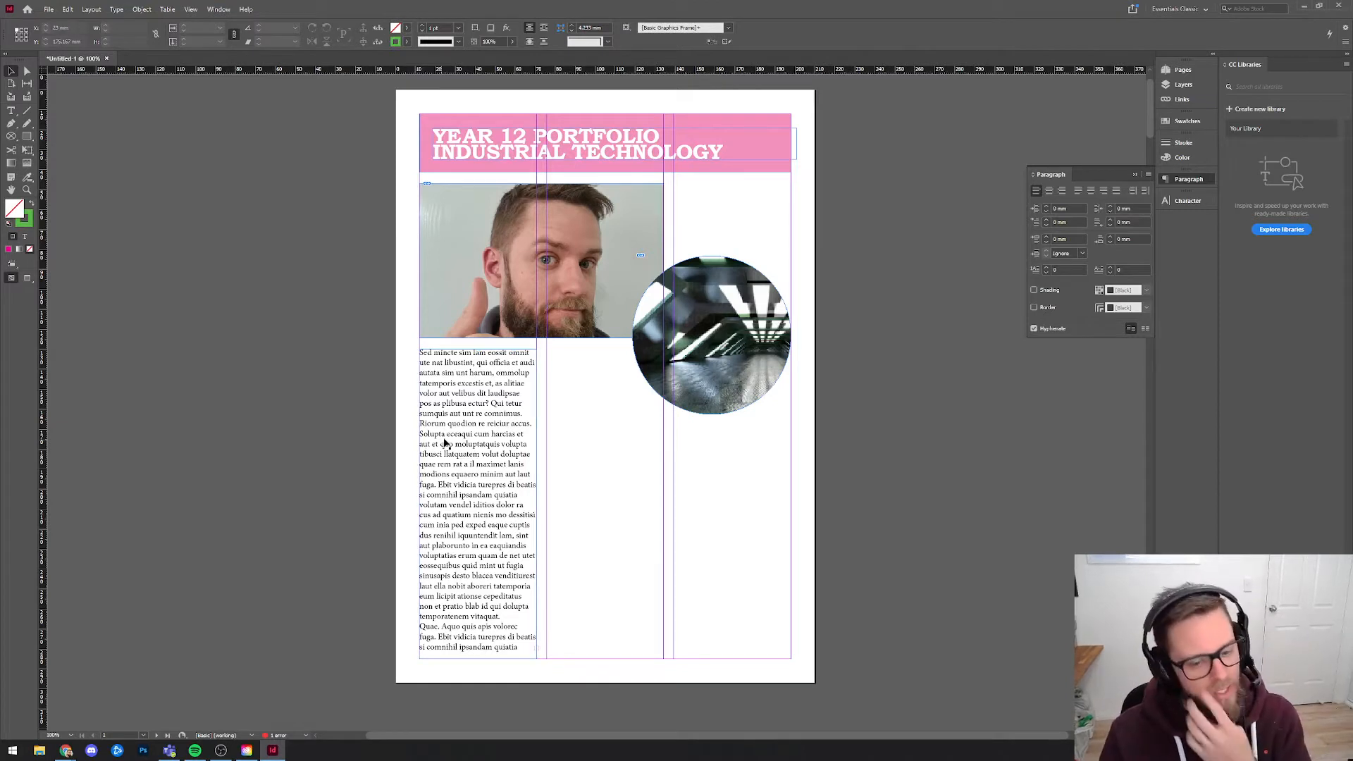
# Flow the first column's overset text into two linked text frames on the pasteboard beside the page.
pyautogui.click(499, 497)
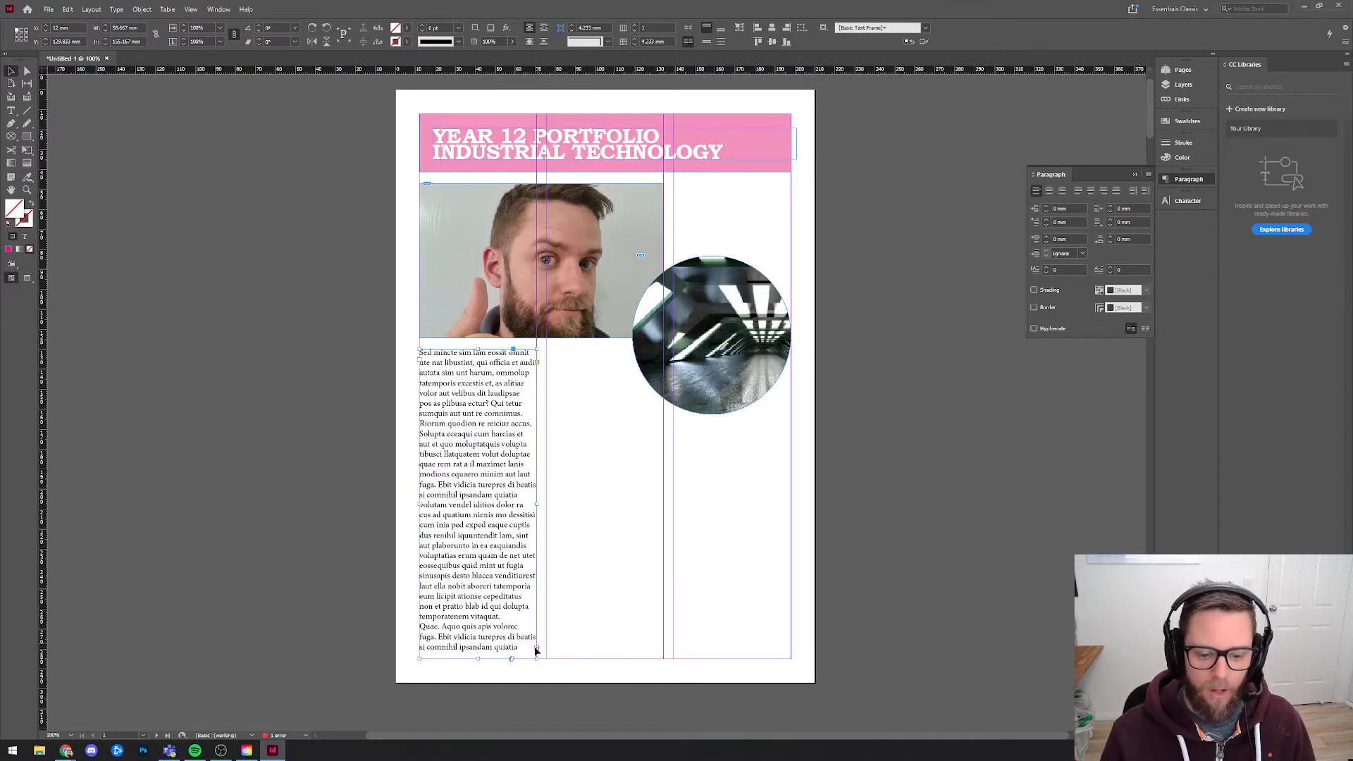
pyautogui.click(537, 648)
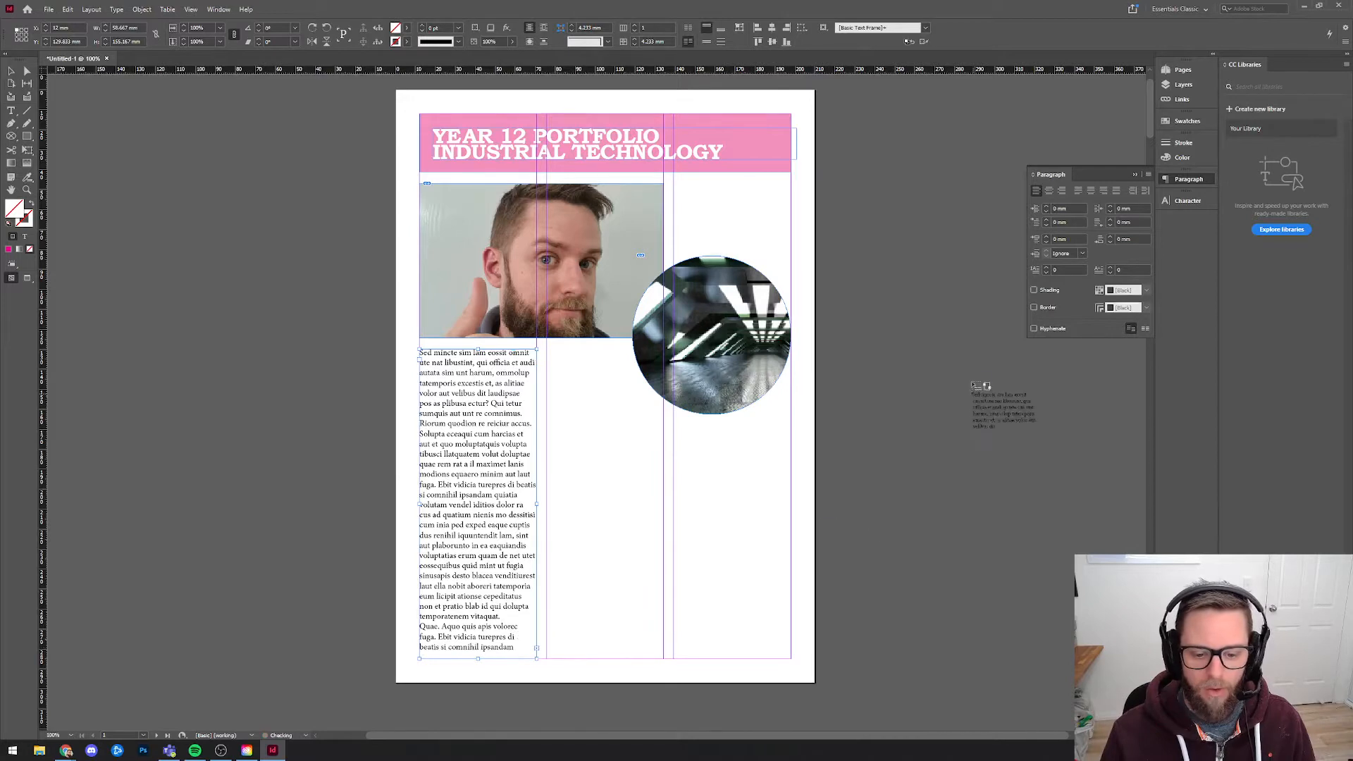
pyautogui.click(865, 335)
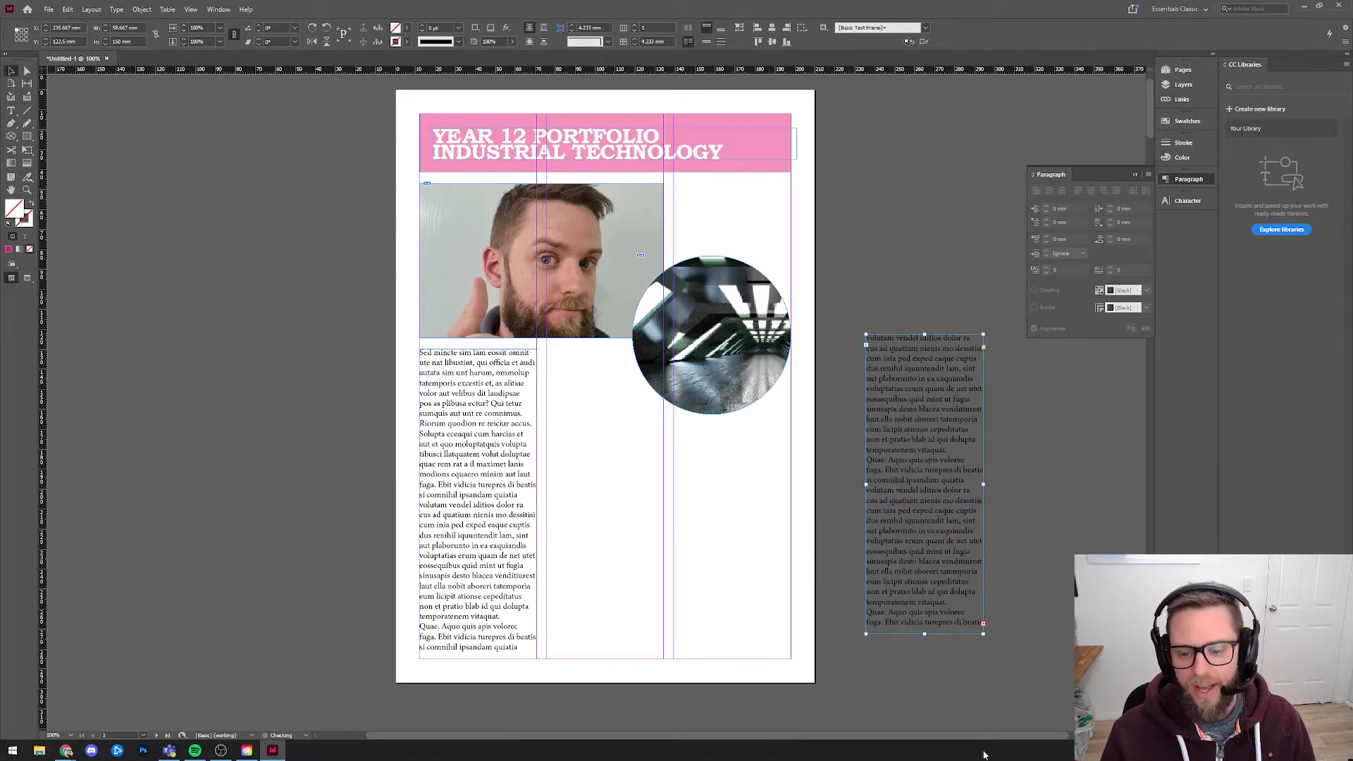
pyautogui.click(986, 620)
pyautogui.click(982, 624)
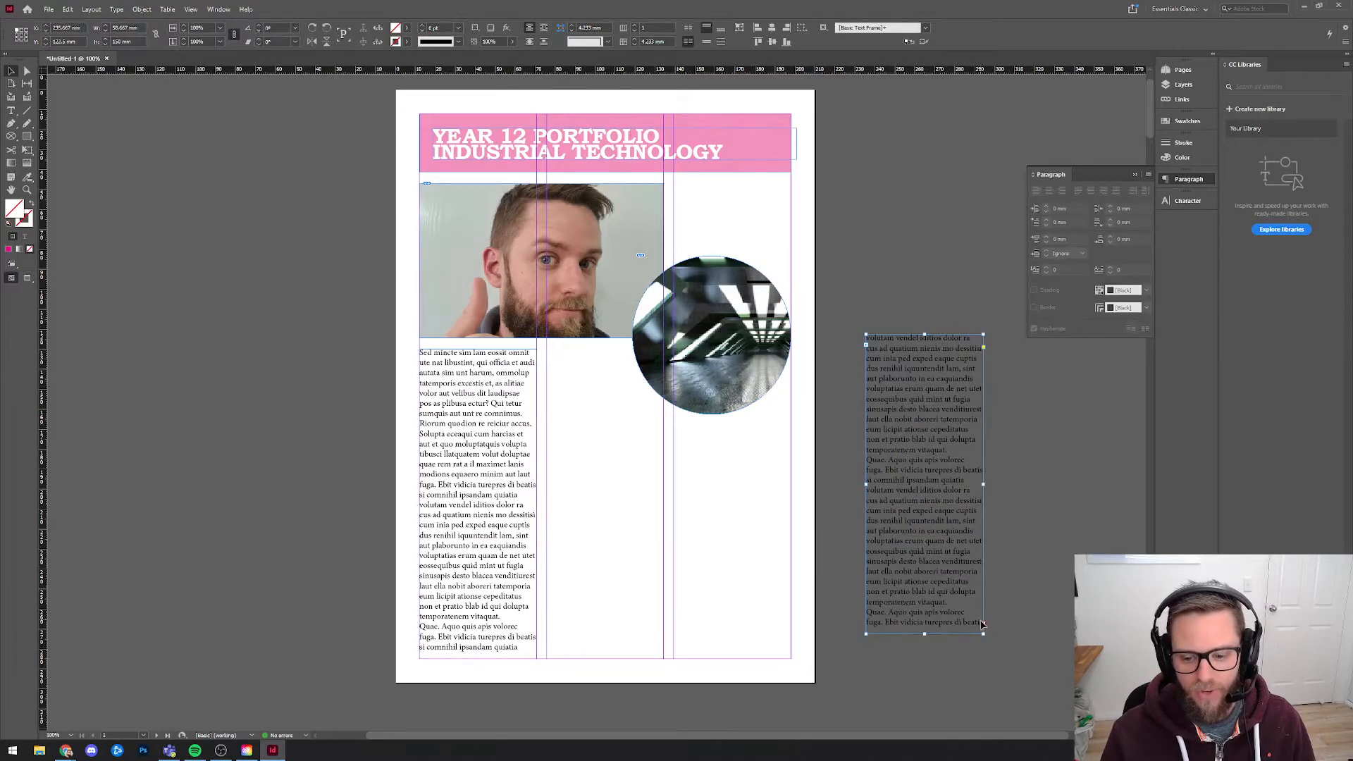
pyautogui.click(1021, 469)
pyautogui.moveTo(1068, 543); pyautogui.dragTo(1059, 507)
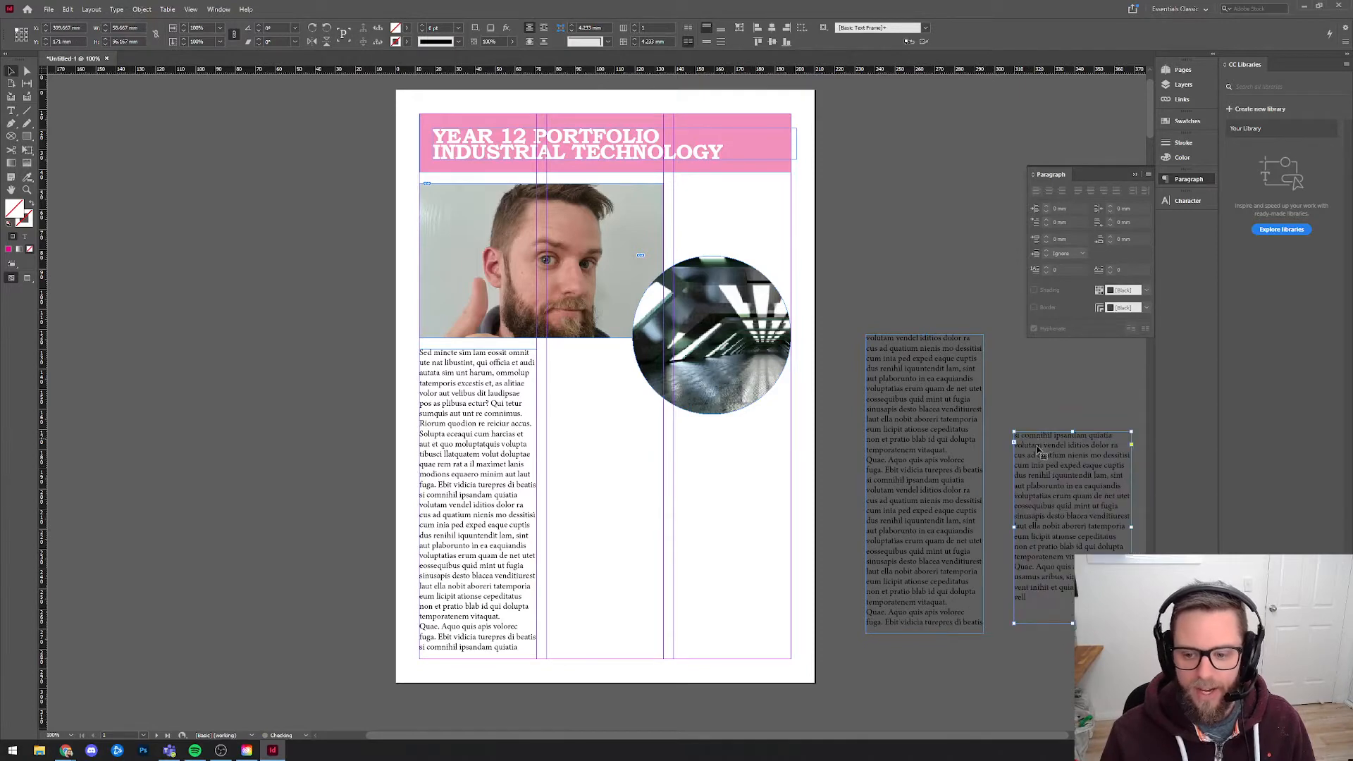
pyautogui.click(1003, 717)
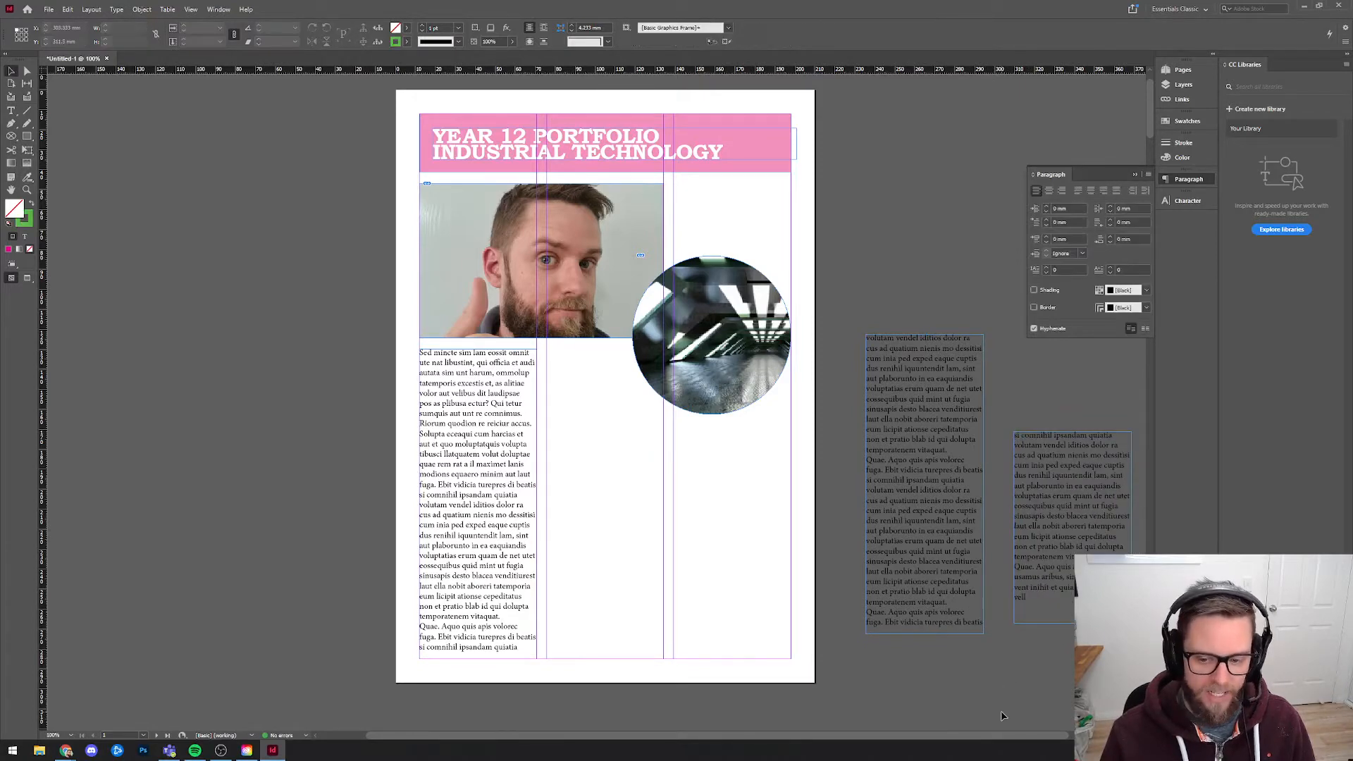
# Insert several lines of random trial text midway through the first-column frame to push text through the linked frames.
pyautogui.doubleClick(487, 423)
pyautogui.write('asdfasdfasdfasdfasdfasdf')
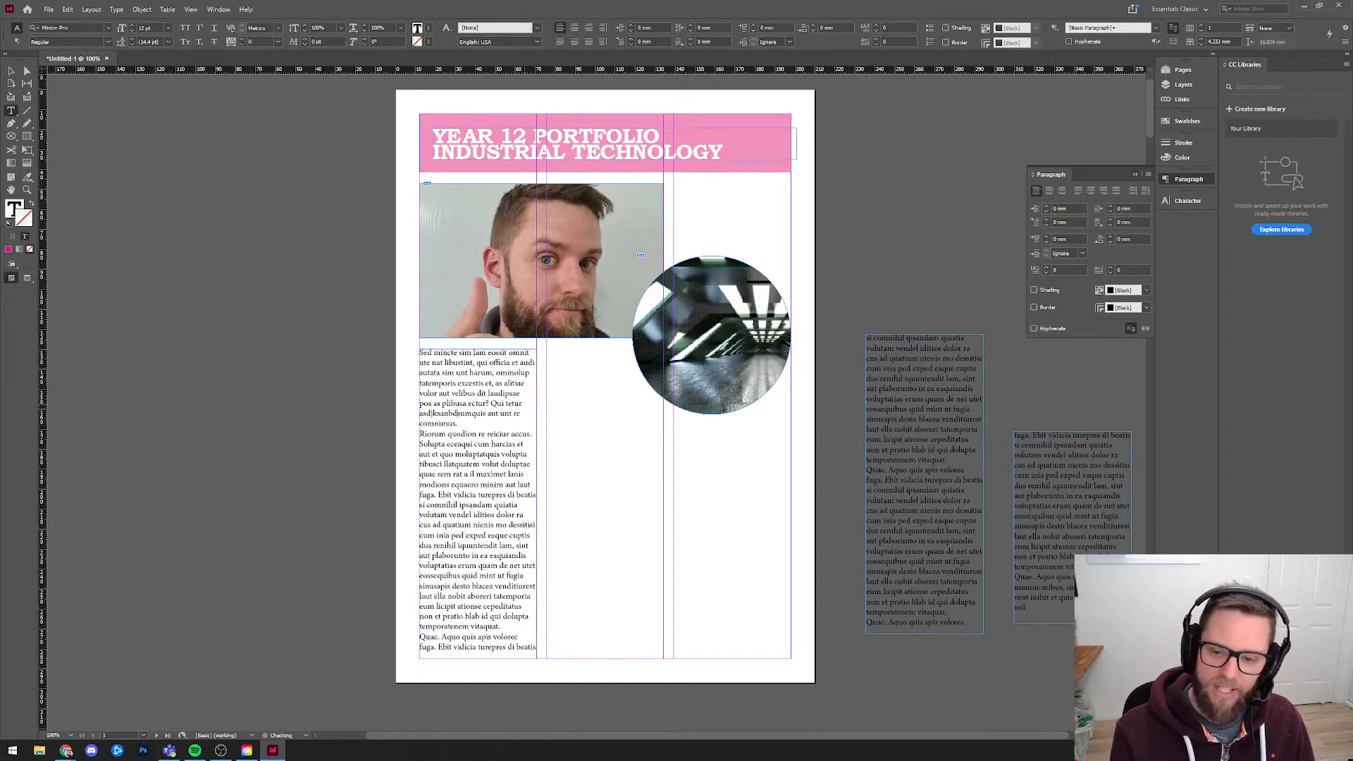
pyautogui.press('Return')
pyautogui.write('jhasbdjhsad')
pyautogui.press('Return')
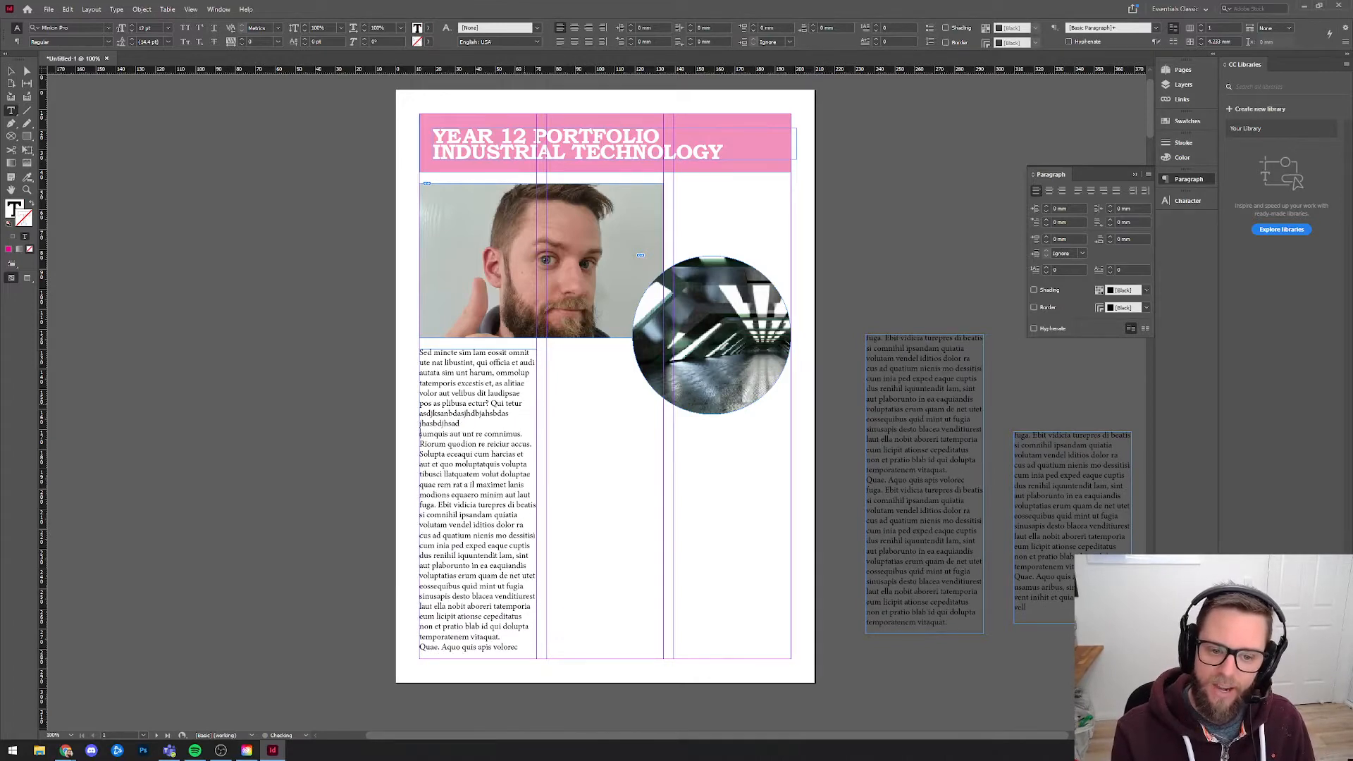
pyautogui.write('jahsbdjhsabd')
pyautogui.press('Return')
pyautogui.write('jashbdjhsabd')
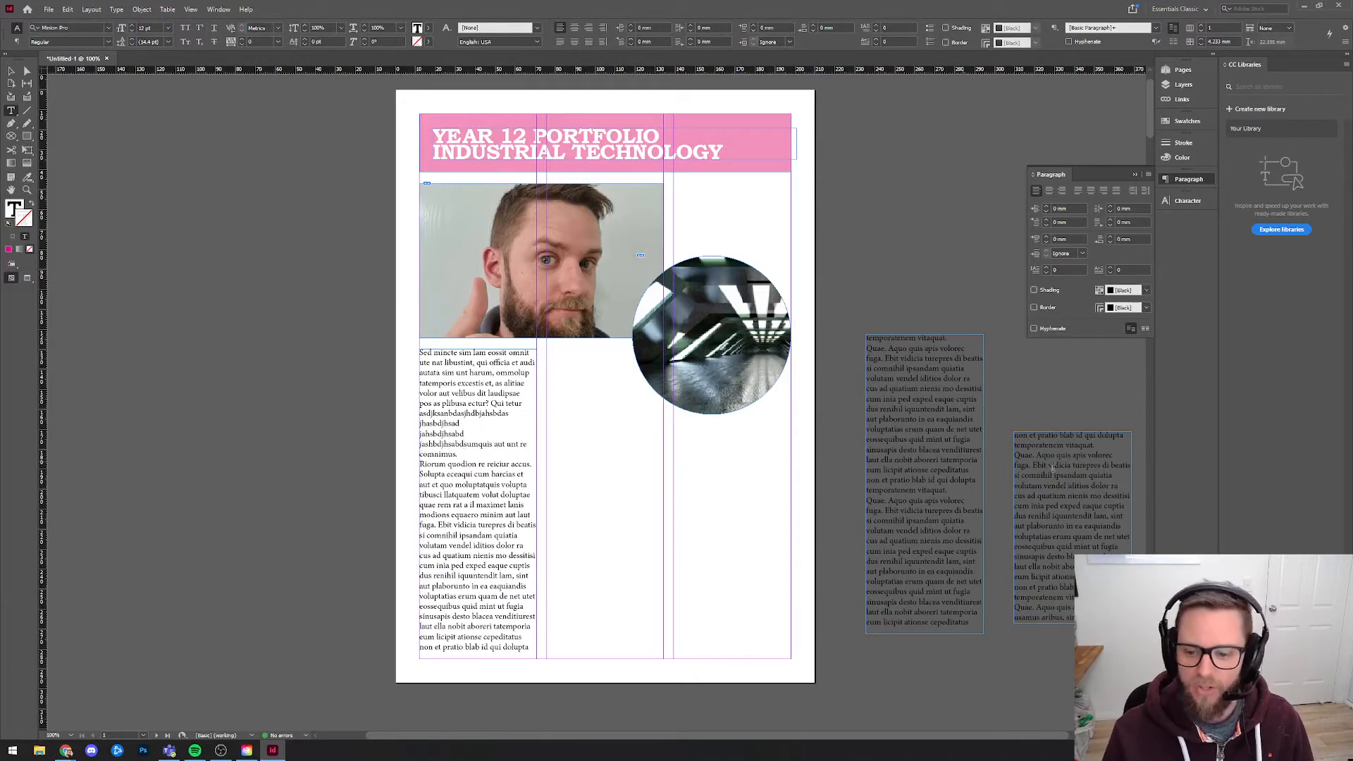
# Undo the trial text in the first column and the placement of the second linked frame.
pyautogui.click(12, 71)
pyautogui.hotkey('ctrl', 'z')
pyautogui.hotkey('ctrl', 'z')
pyautogui.hotkey('ctrl', 'z')
pyautogui.hotkey('ctrl', 'z')
pyautogui.hotkey('ctrl', 'z')
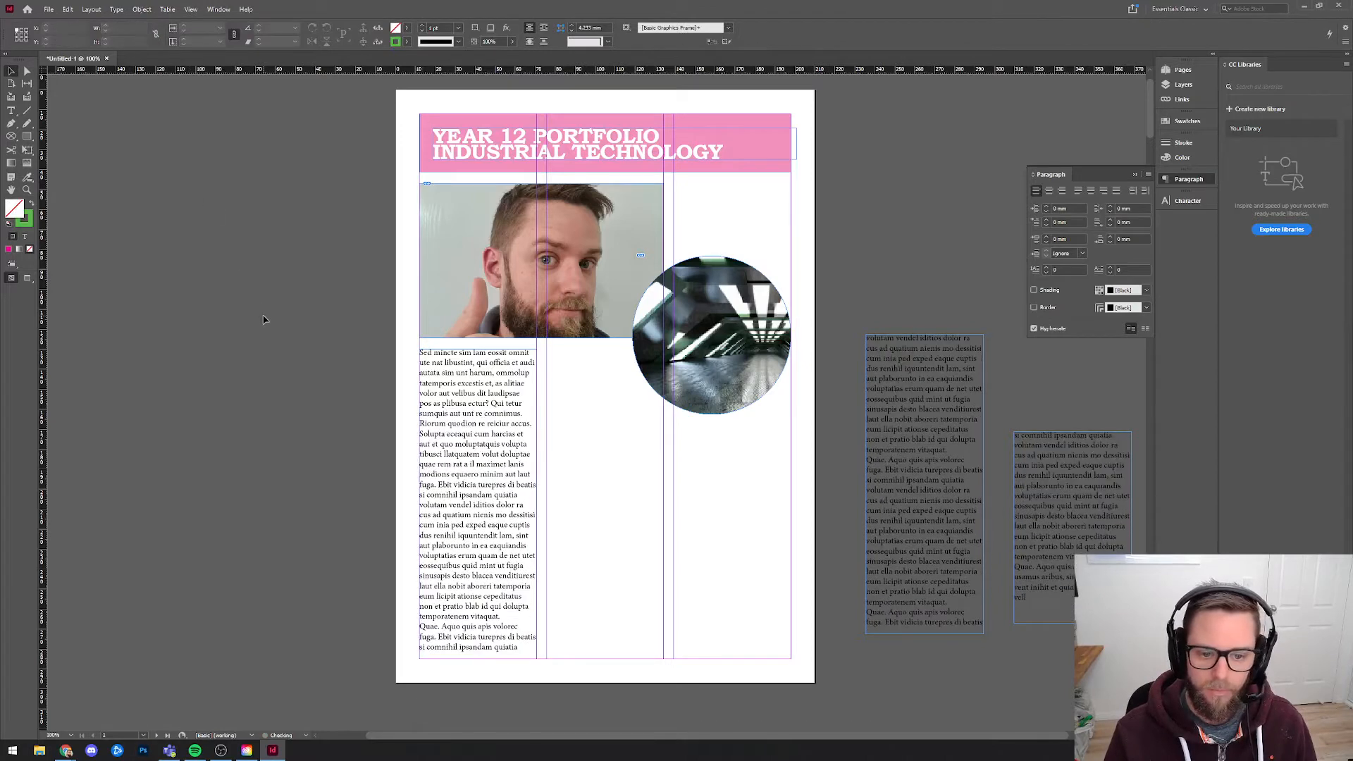
pyautogui.hotkey('ctrl', 'z')
# Delete the linked text frames on the pasteboard.
pyautogui.click(930, 291)
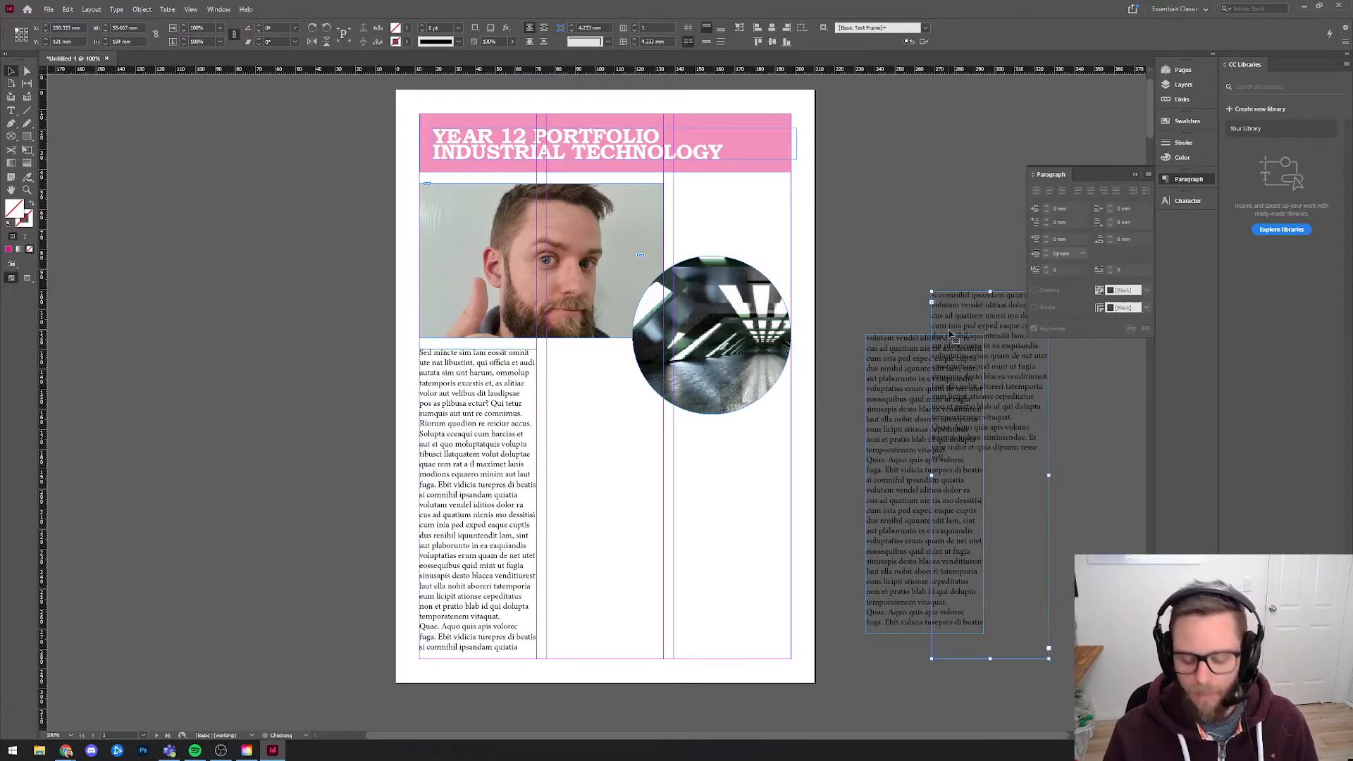
pyautogui.press('Delete')
pyautogui.click(944, 384)
pyautogui.press('Delete')
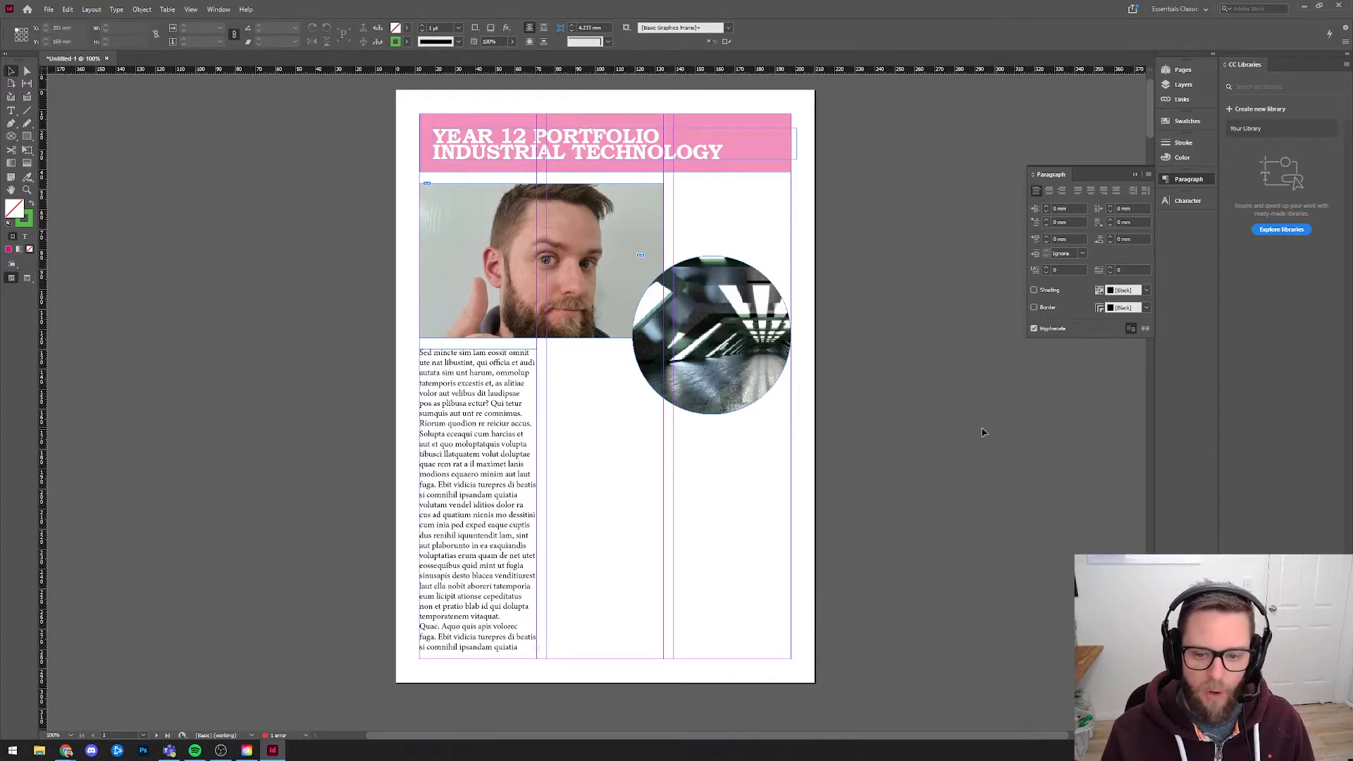
# Draw an empty text frame about 59 × 155 mm in the second column and duplicate it into the third column.
pyautogui.press('t')
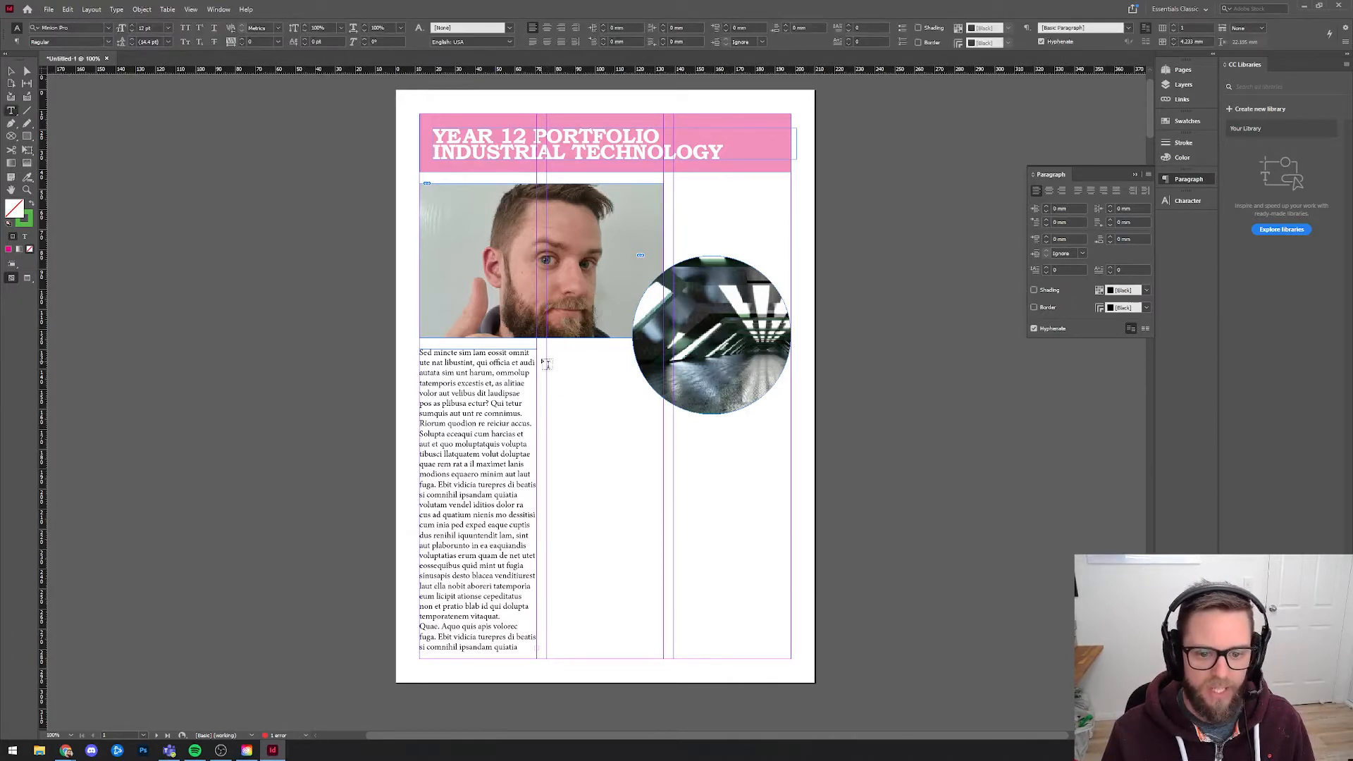
pyautogui.moveTo(546, 350); pyautogui.dragTo(664, 658)
pyautogui.press('Escape')
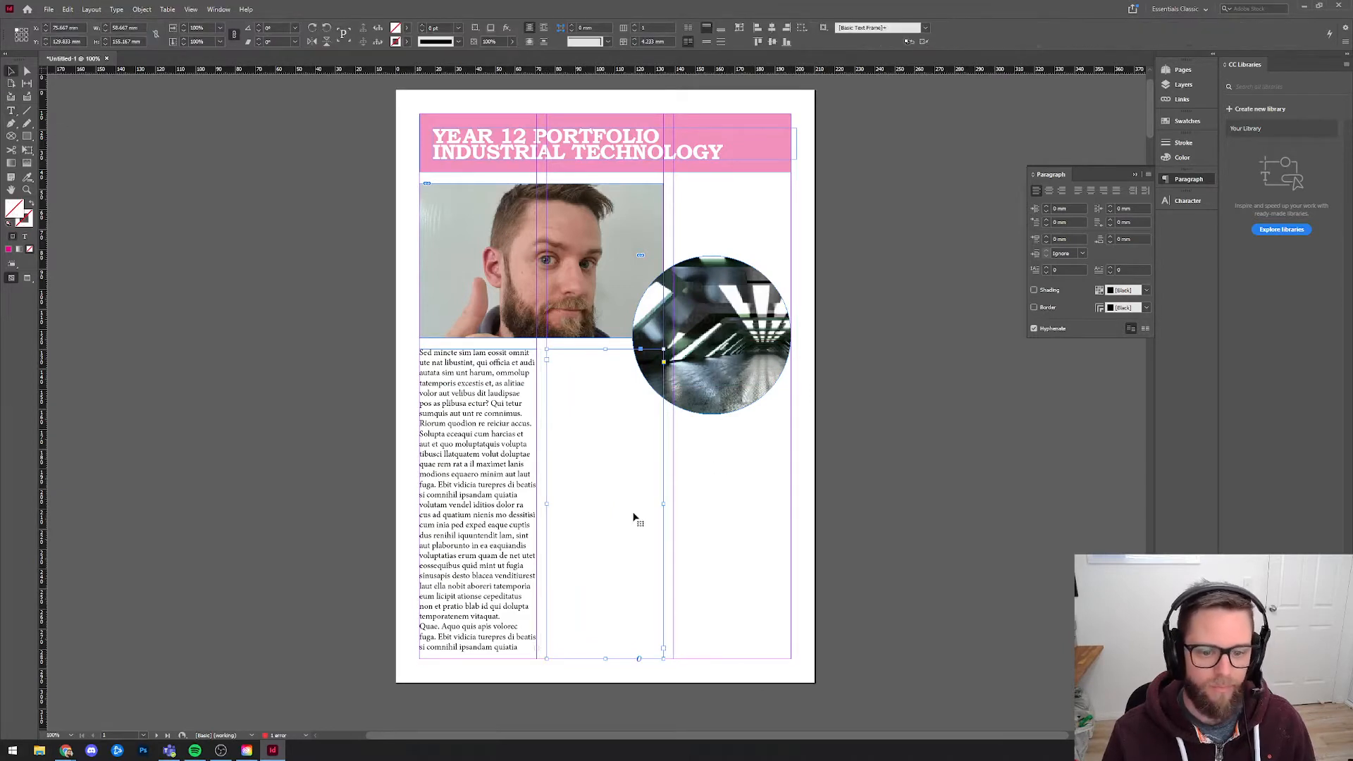
pyautogui.moveTo(609, 470); pyautogui.dragTo(579, 396)
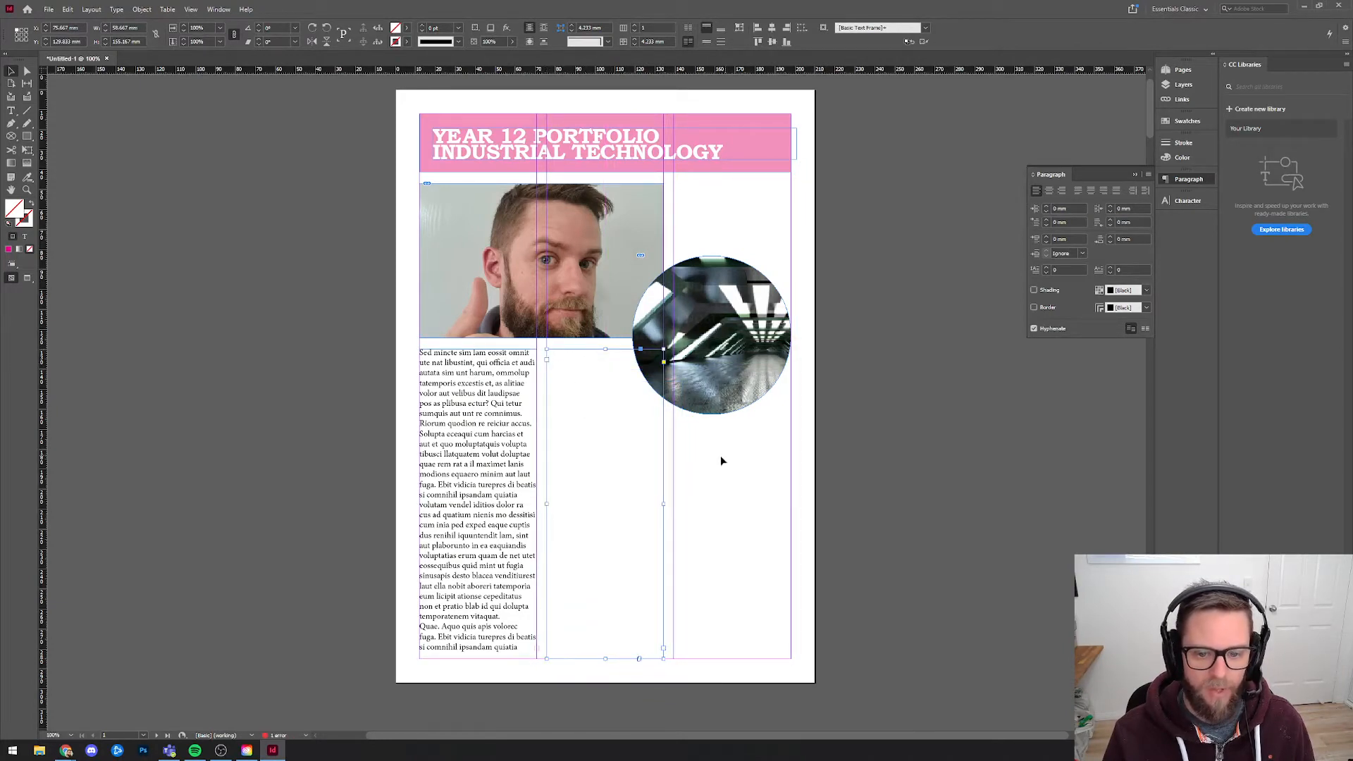
pyautogui.moveTo(611, 450); pyautogui.dragTo(745, 554)
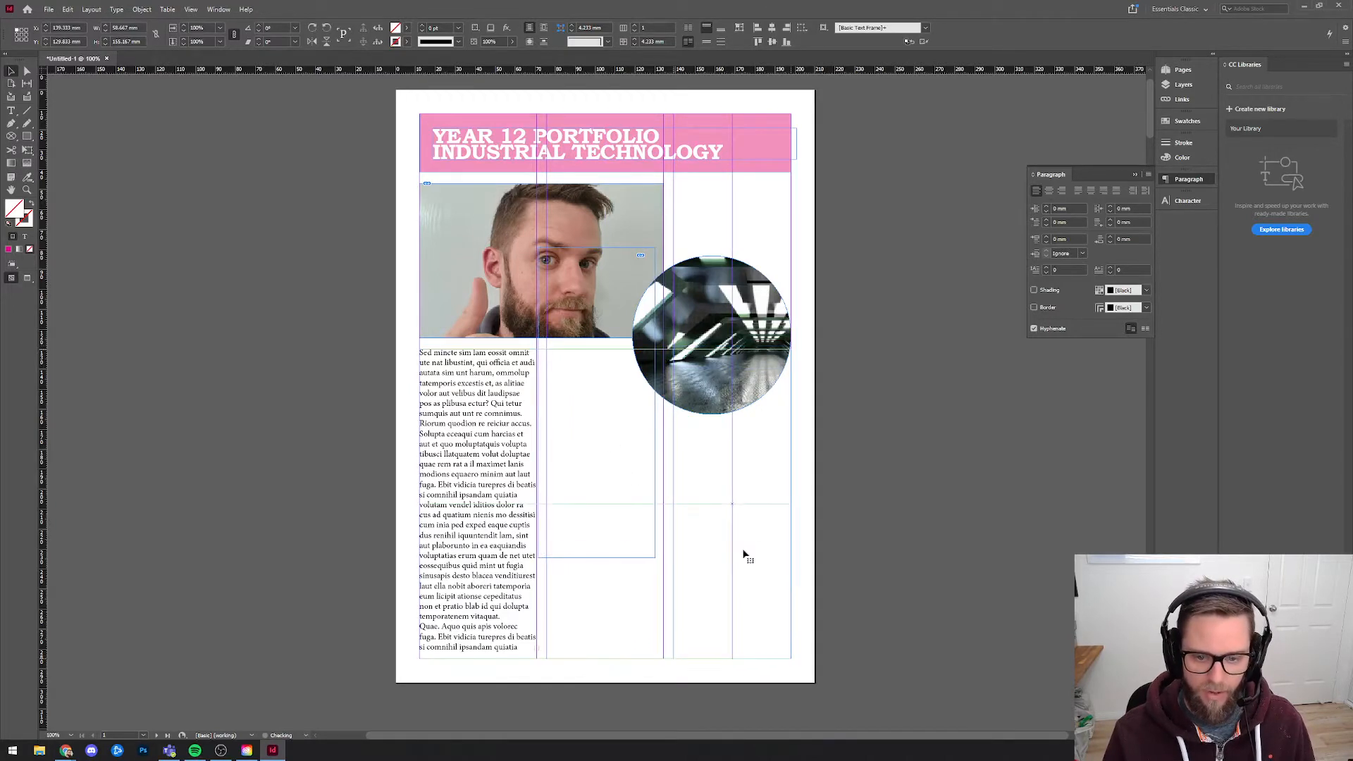
pyautogui.click(849, 517)
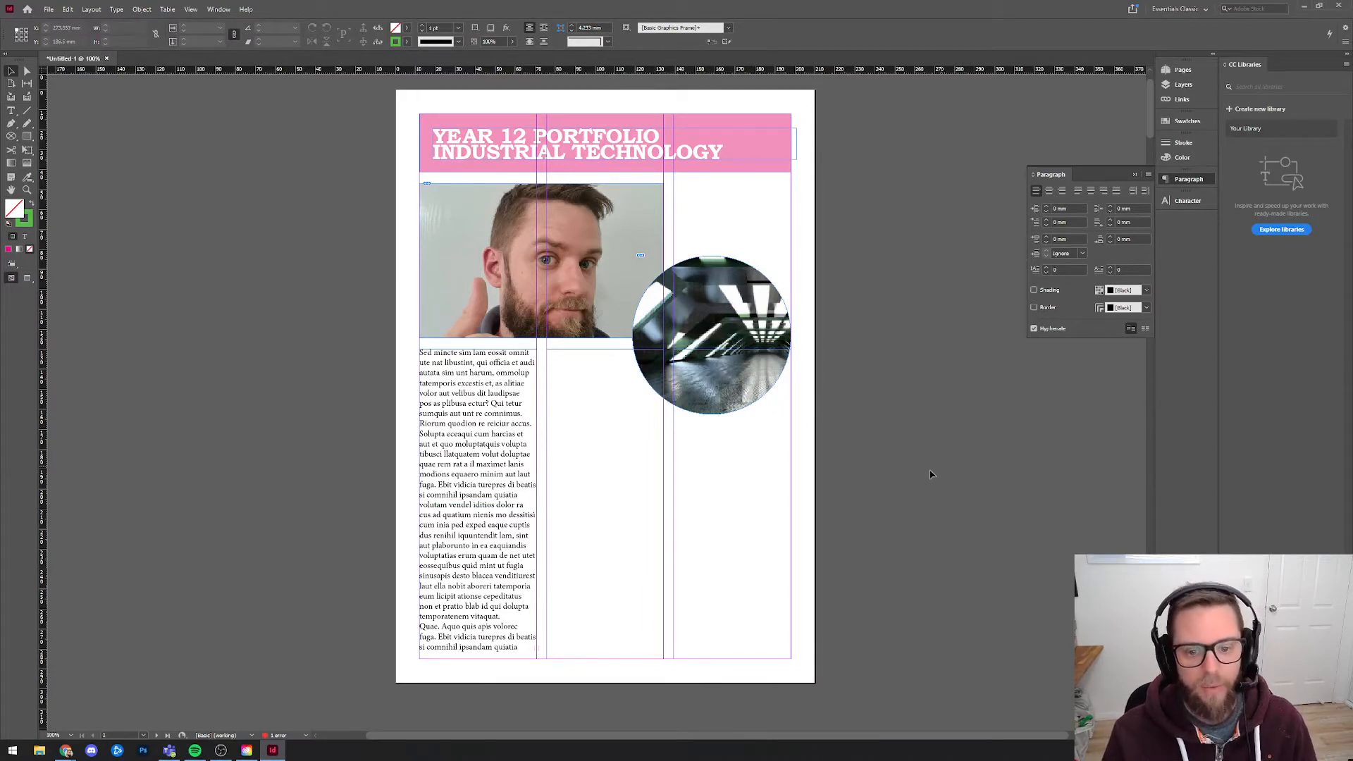
# Thread the overset text from the first-column frame into the empty second-column frame and from there into the third-column frame.
pyautogui.click(506, 465)
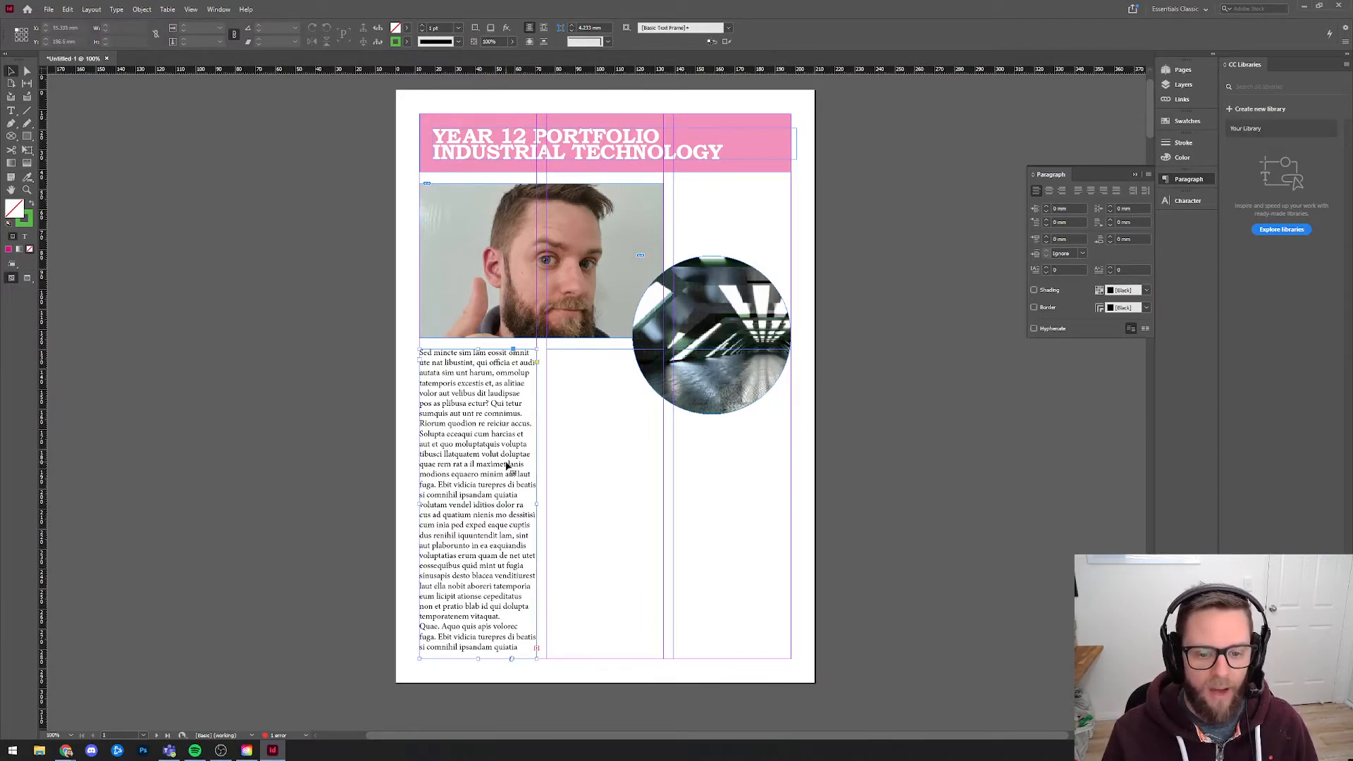
pyautogui.click(536, 650)
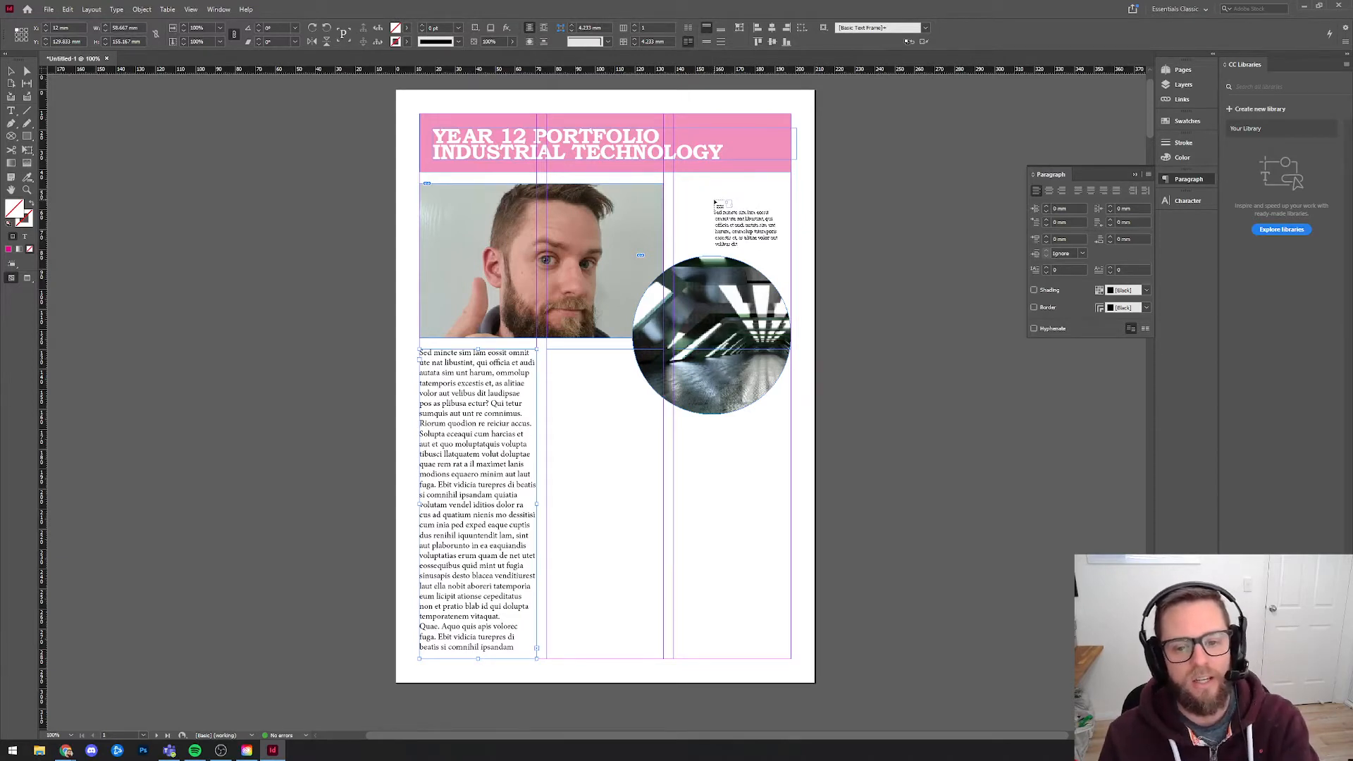
pyautogui.click(590, 374)
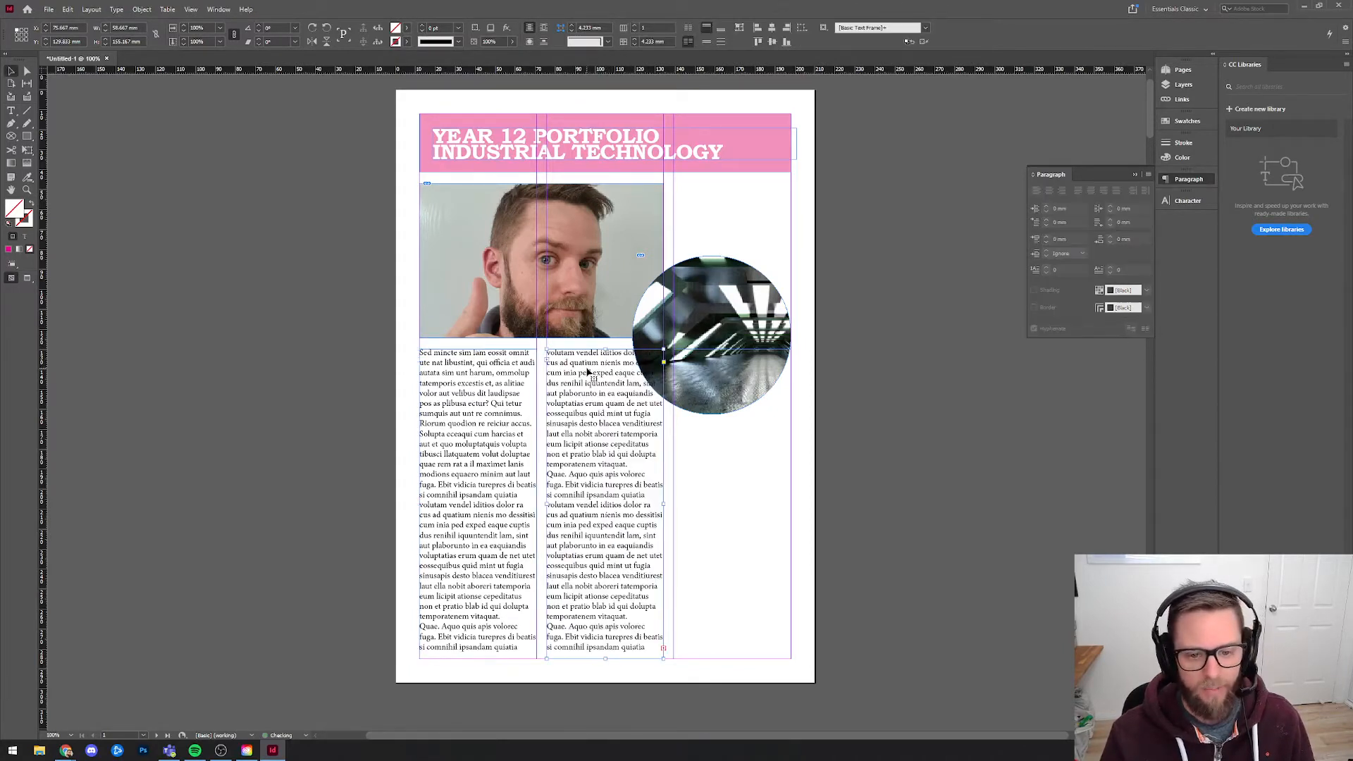
pyautogui.click(664, 648)
pyautogui.click(716, 528)
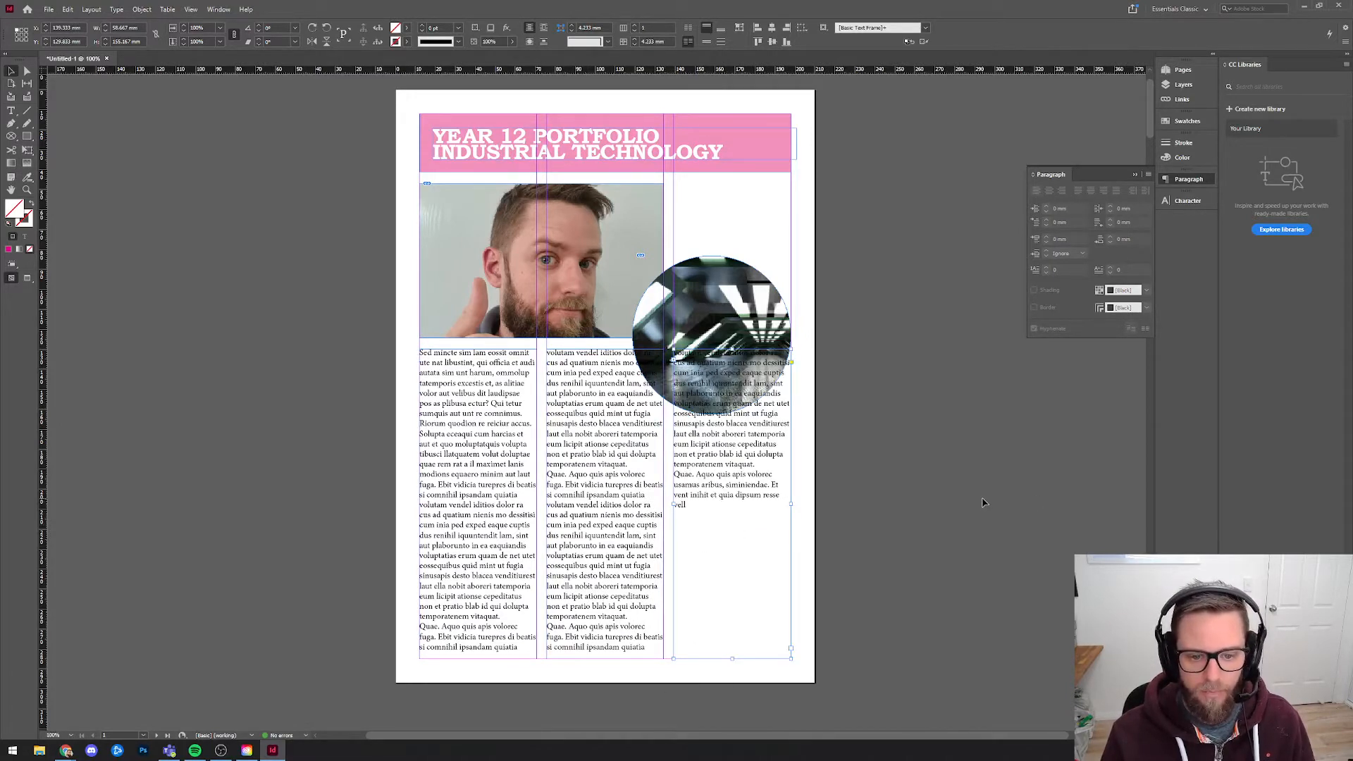
# Set all the text in the linked frames to Bookman Old Style Regular at 12 pt.
pyautogui.doubleClick(773, 486)
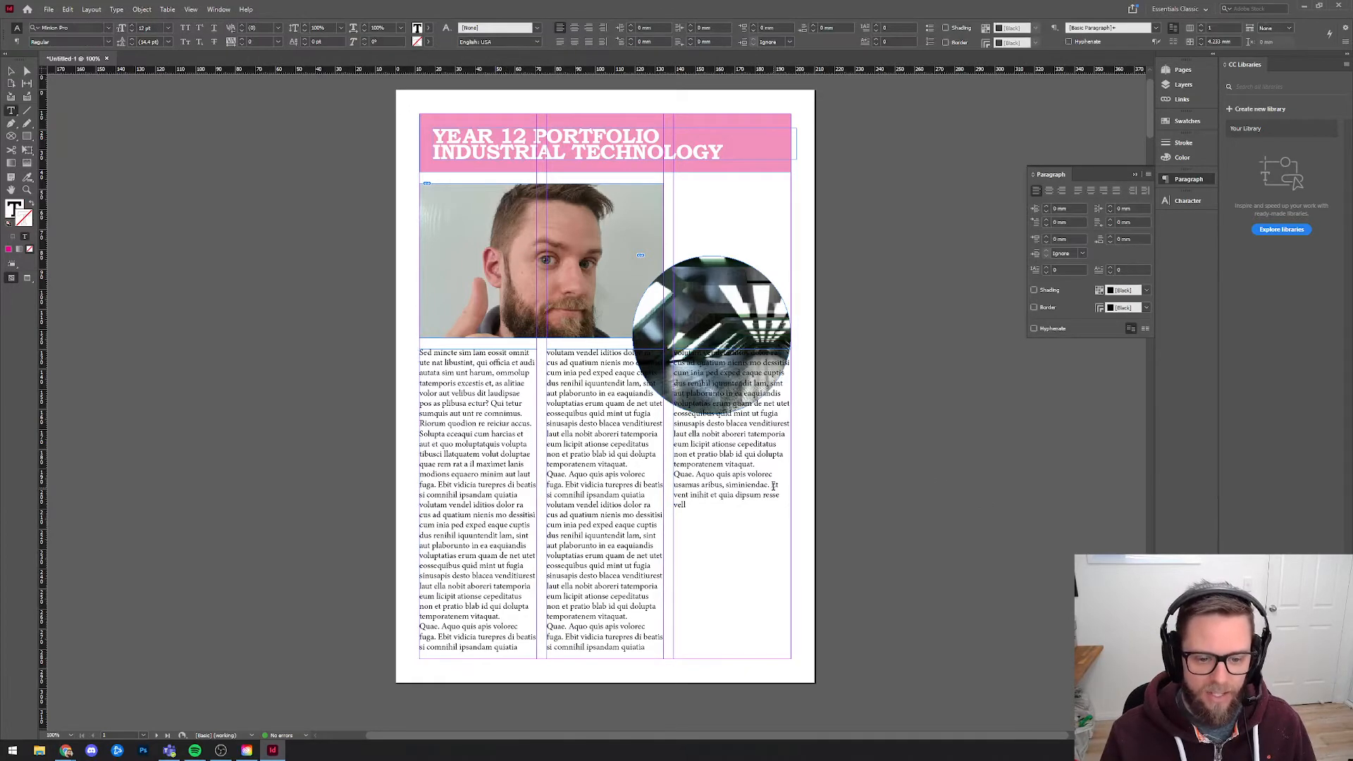
pyautogui.hotkey('ctrl', 'a')
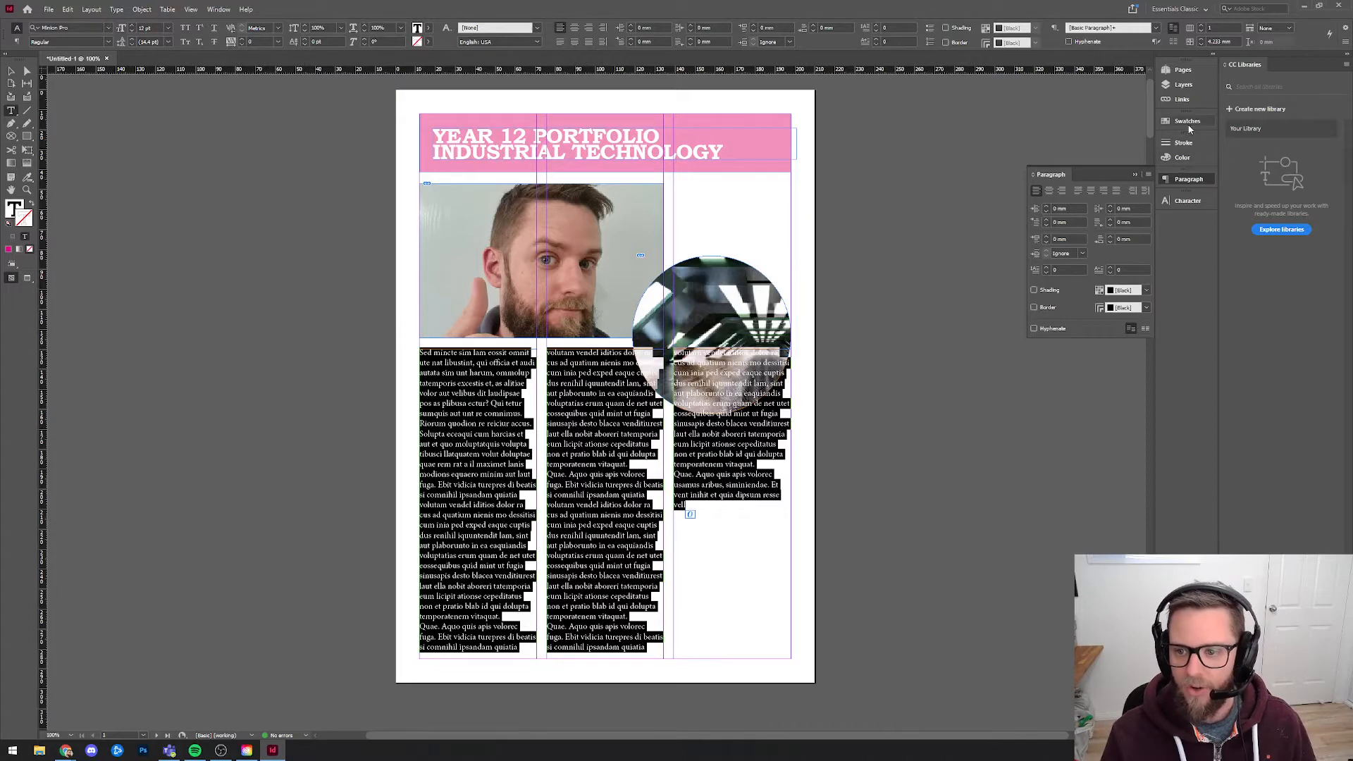
pyautogui.click(1188, 201)
pyautogui.click(1146, 212)
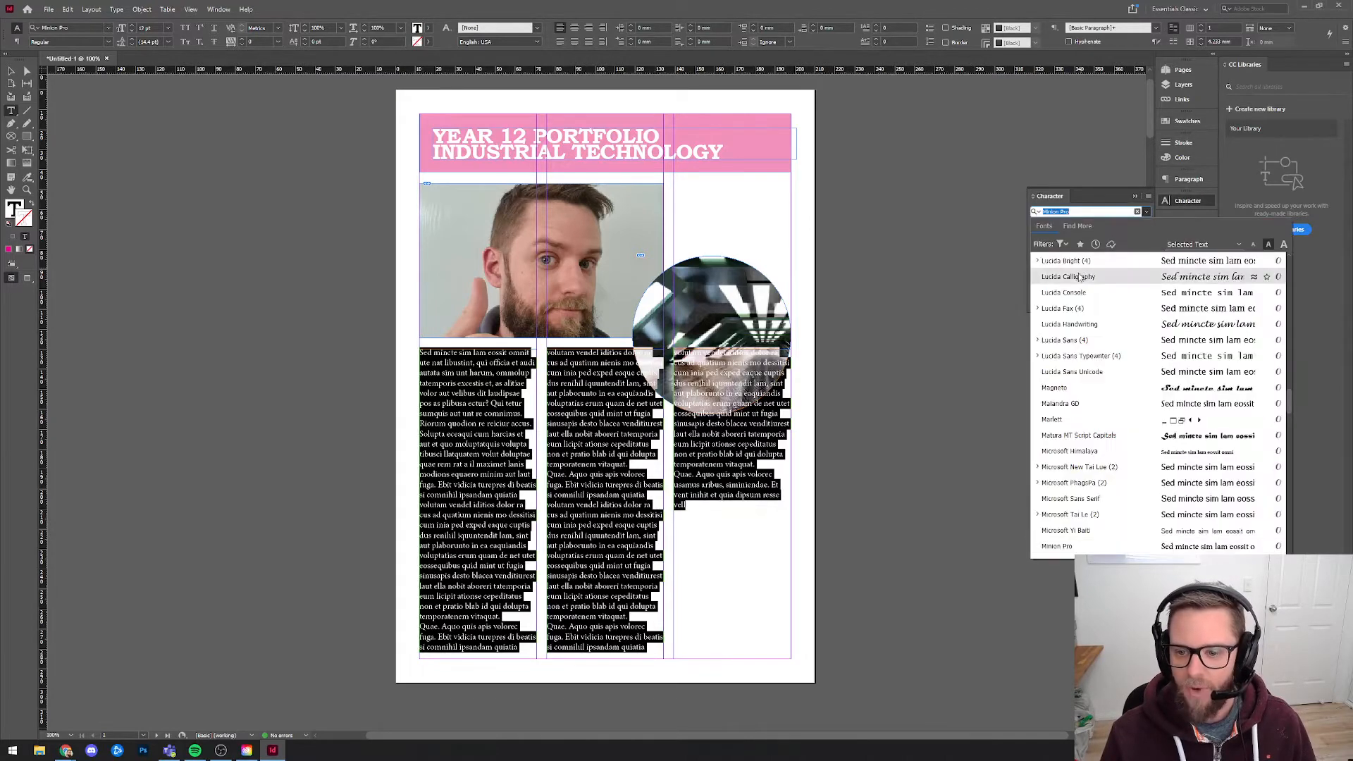
pyautogui.write('bookman')
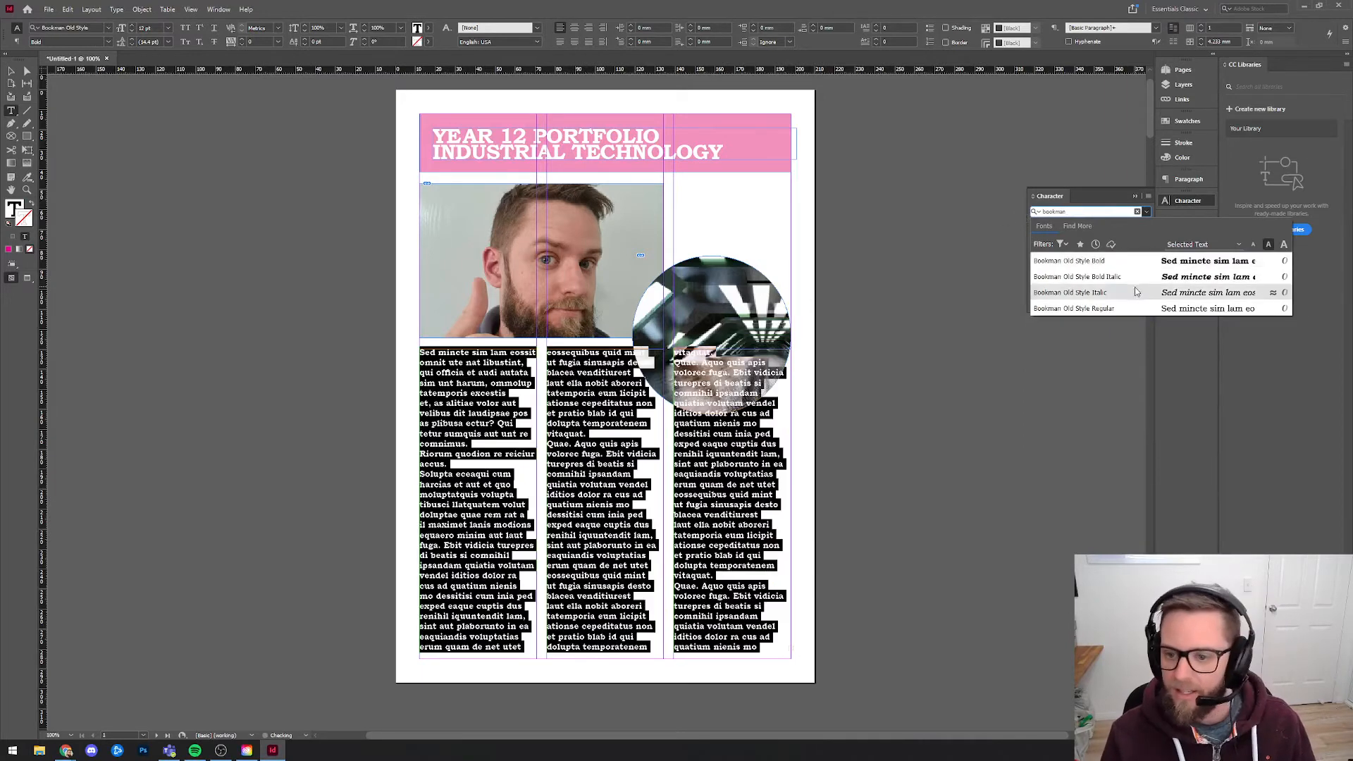
pyautogui.click(1109, 308)
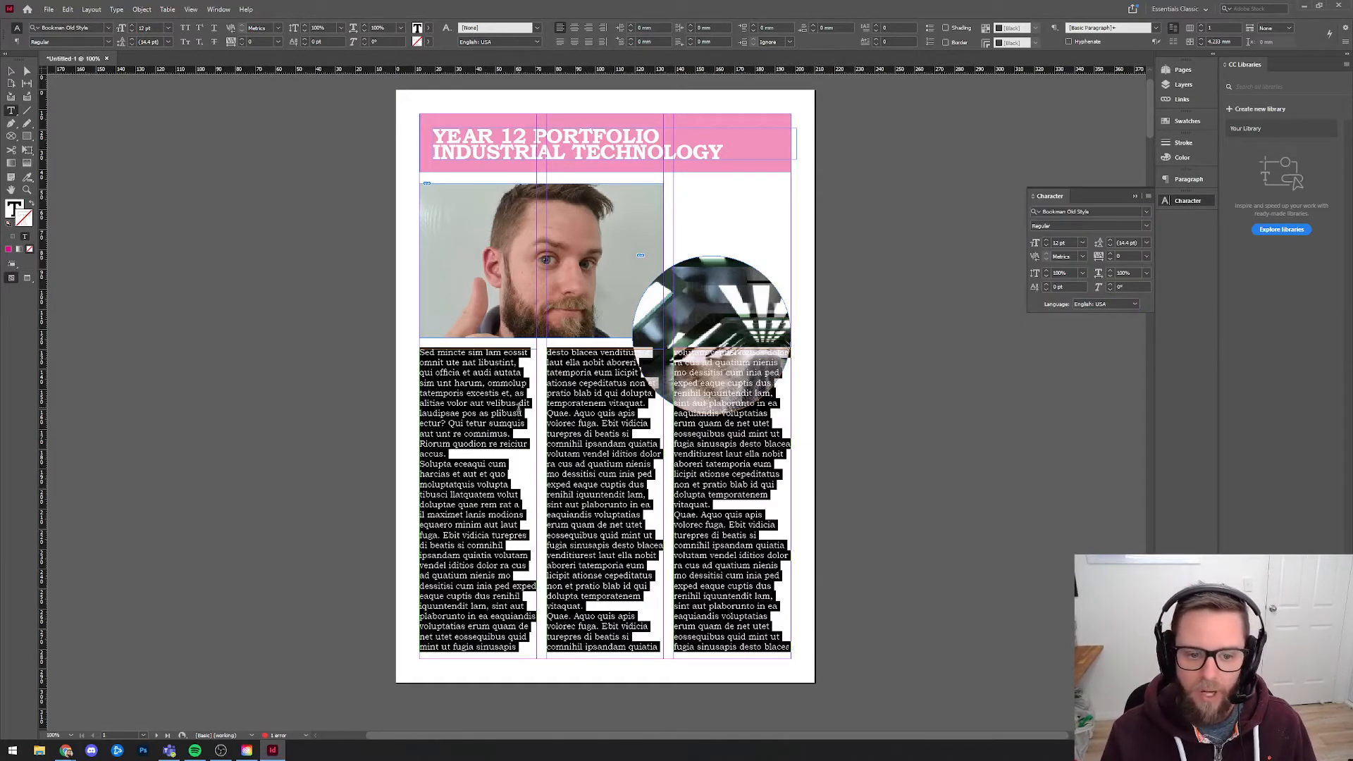
pyautogui.click(1082, 243)
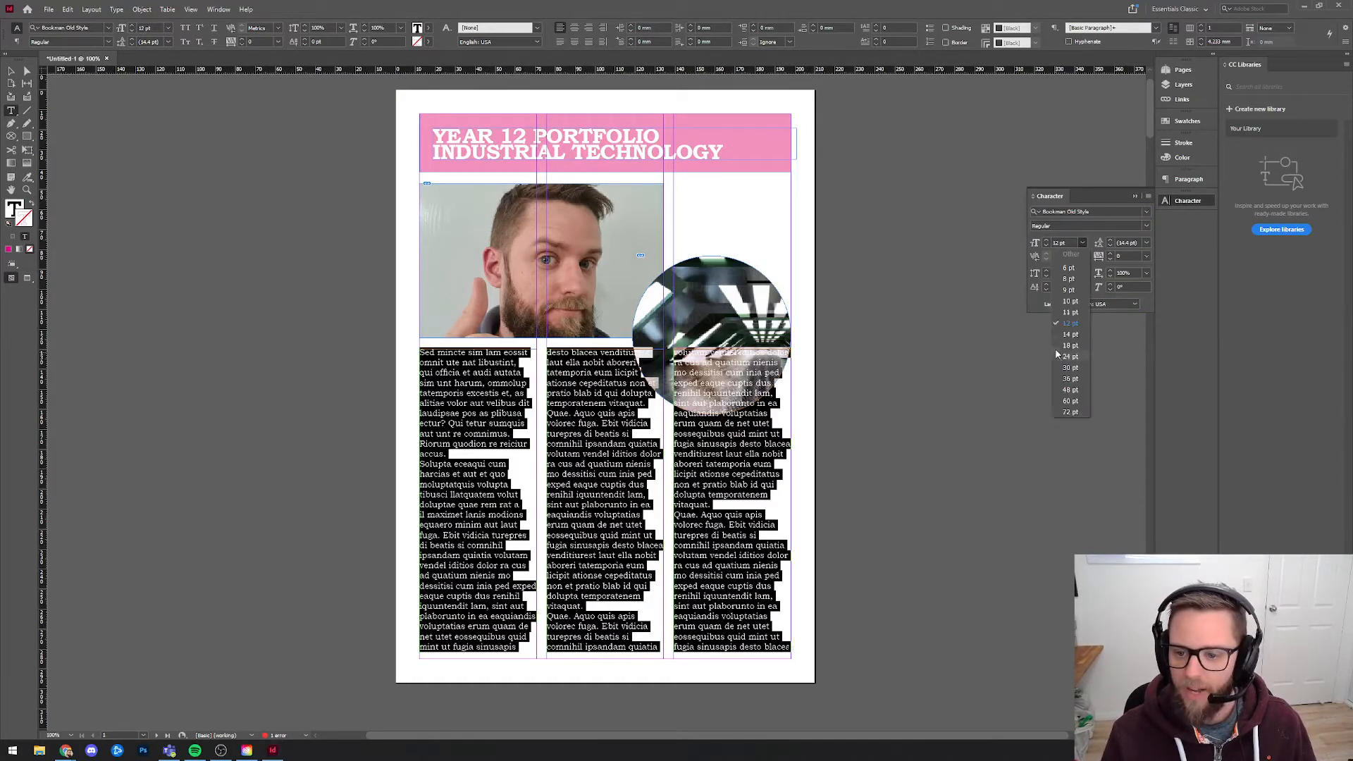
pyautogui.click(1069, 323)
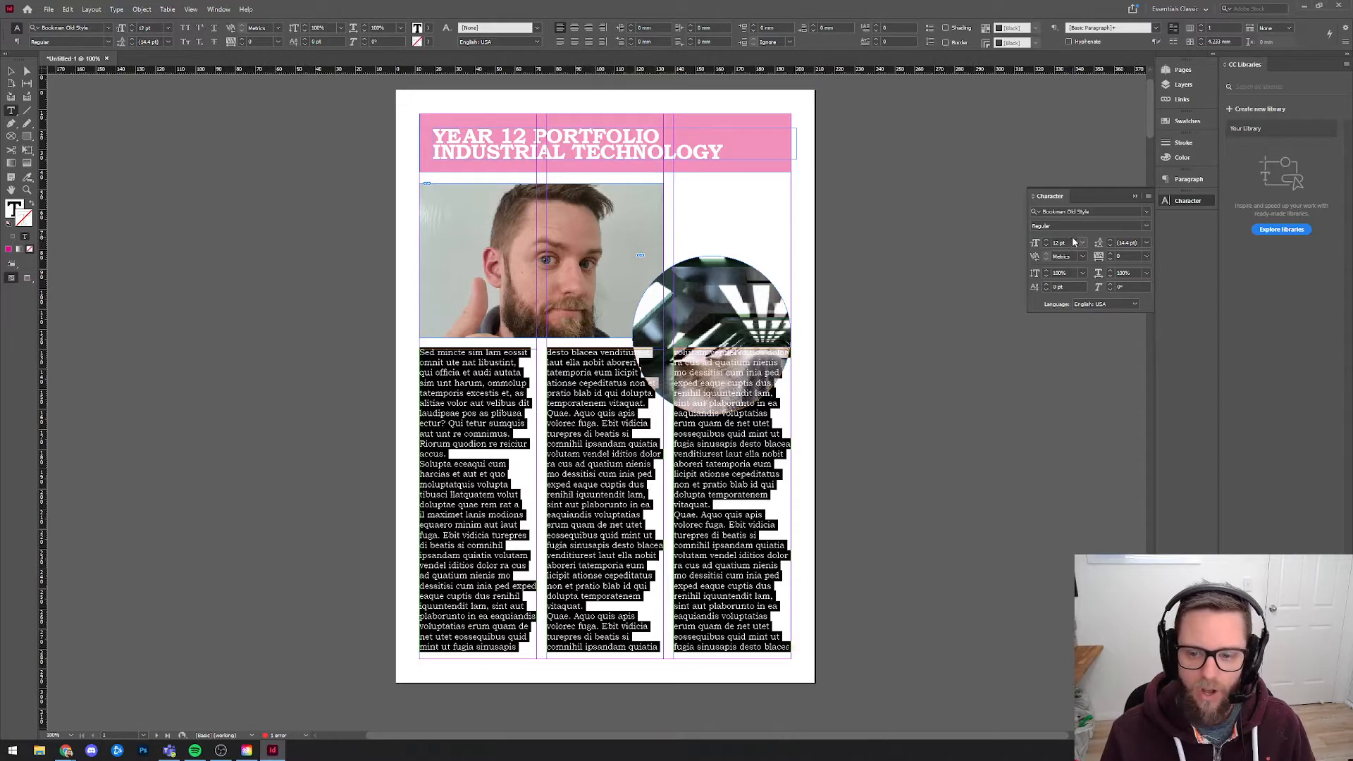
# Try Times New Roman Regular as the font for all the linked body text.
pyautogui.click(1121, 209)
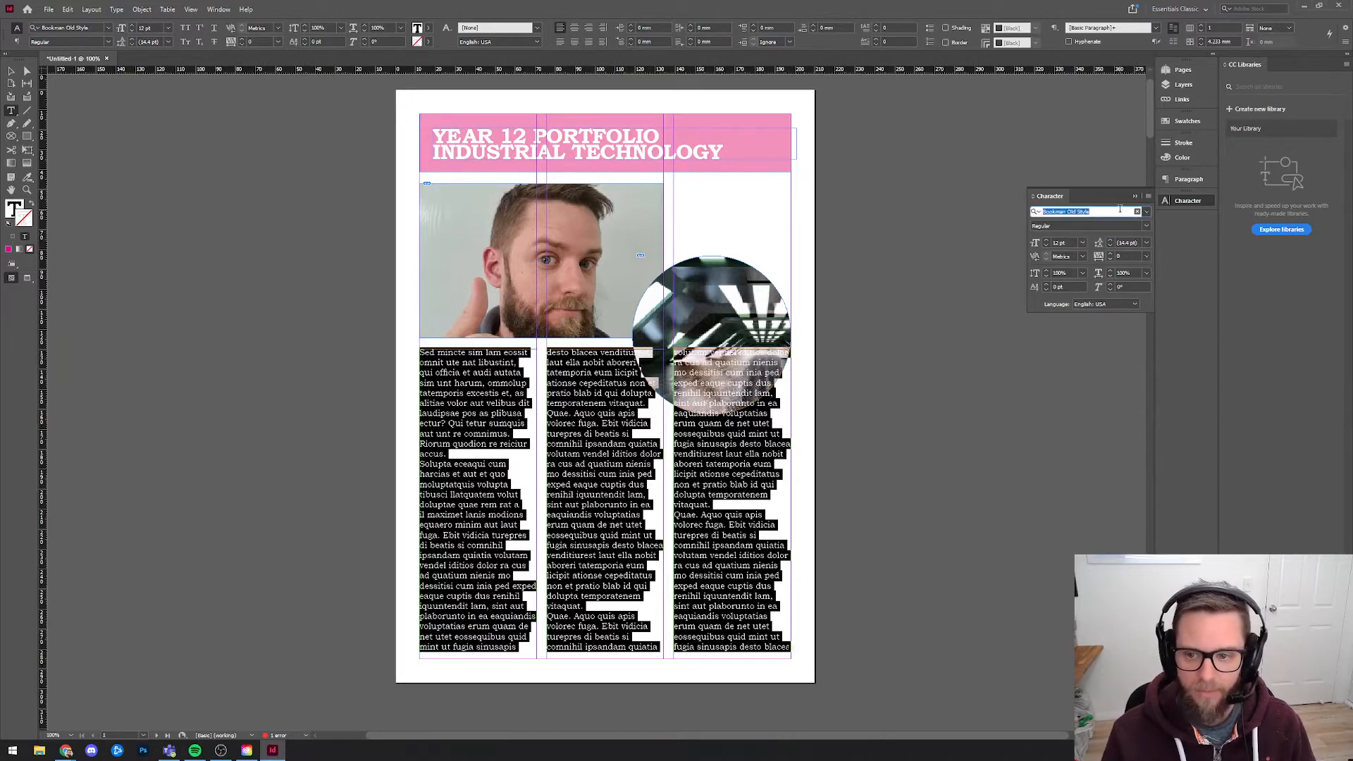
pyautogui.write('times')
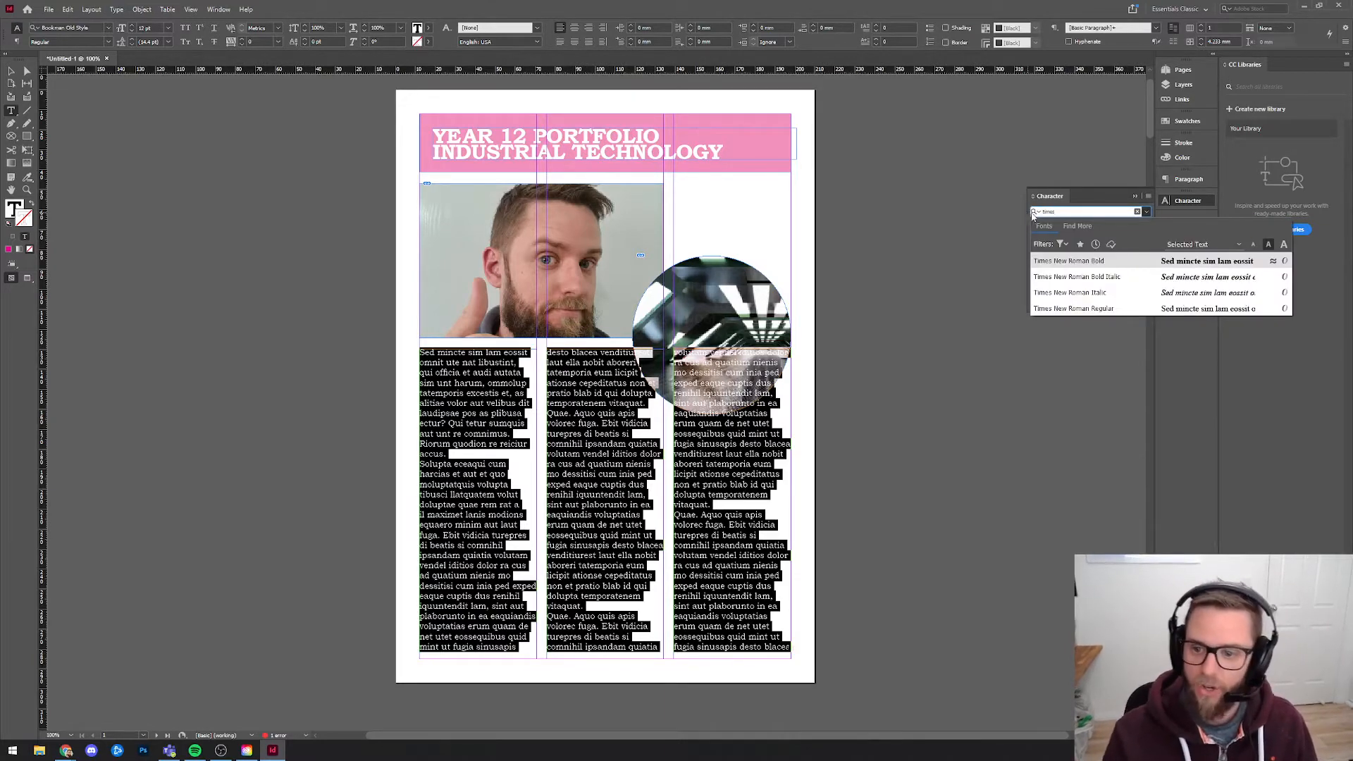
pyautogui.press('Down')
pyautogui.press('Down')
pyautogui.press('Down')
pyautogui.press('Return')
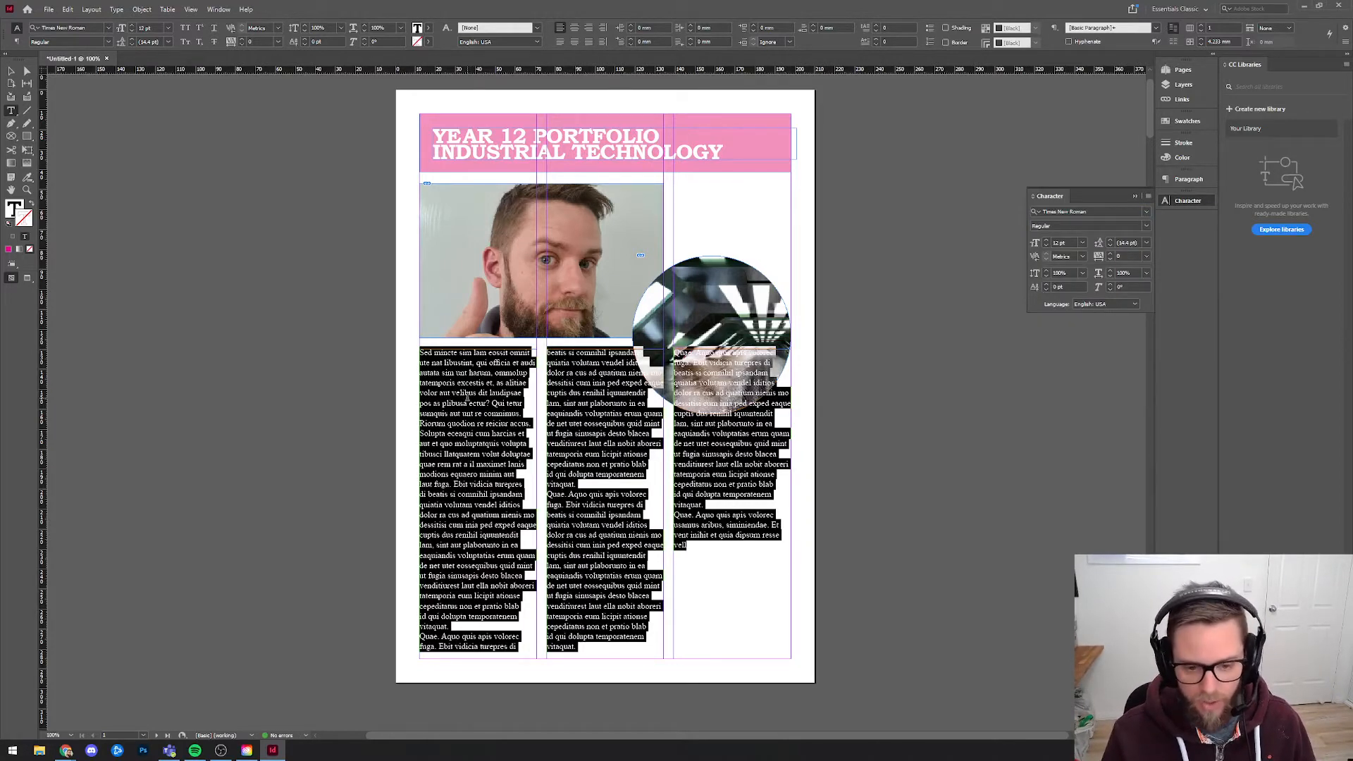
pyautogui.click(502, 392)
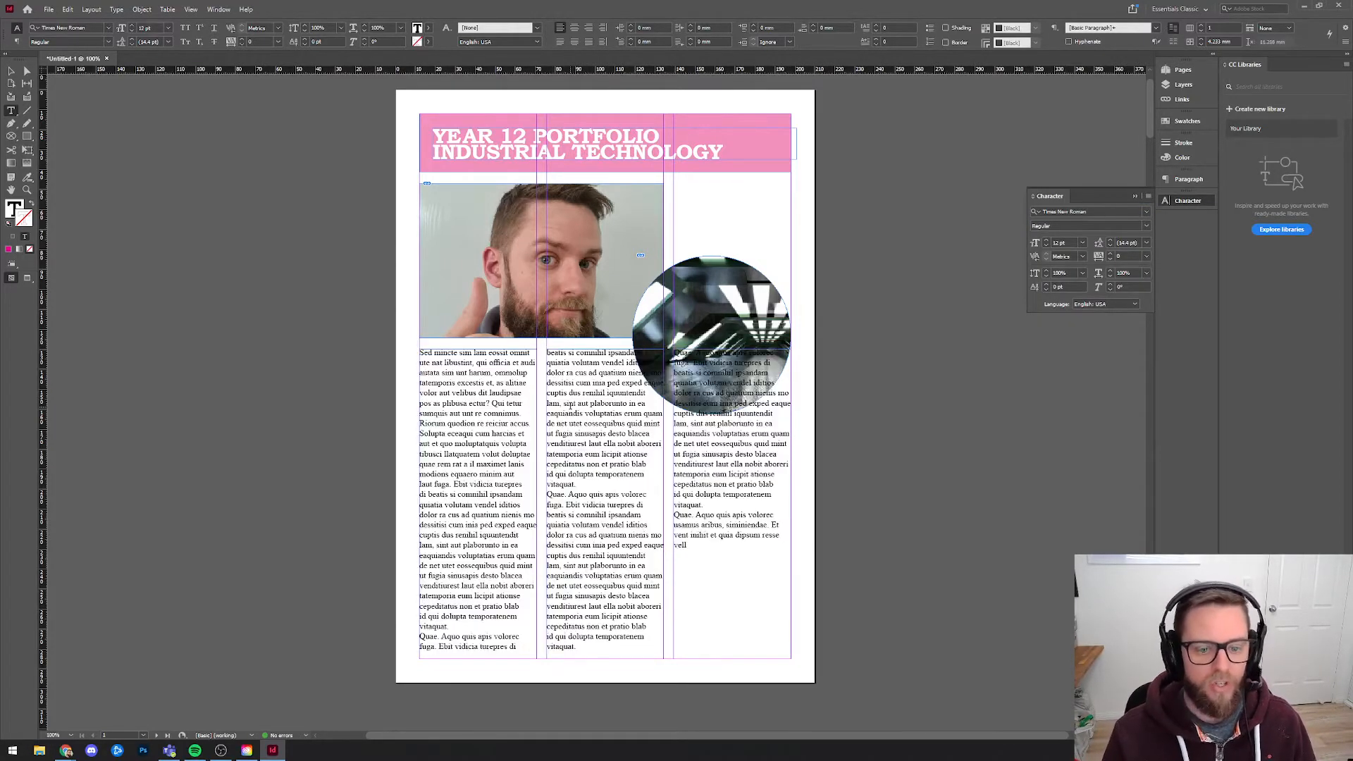
pyautogui.moveTo(521, 392); pyautogui.dragTo(491, 392)
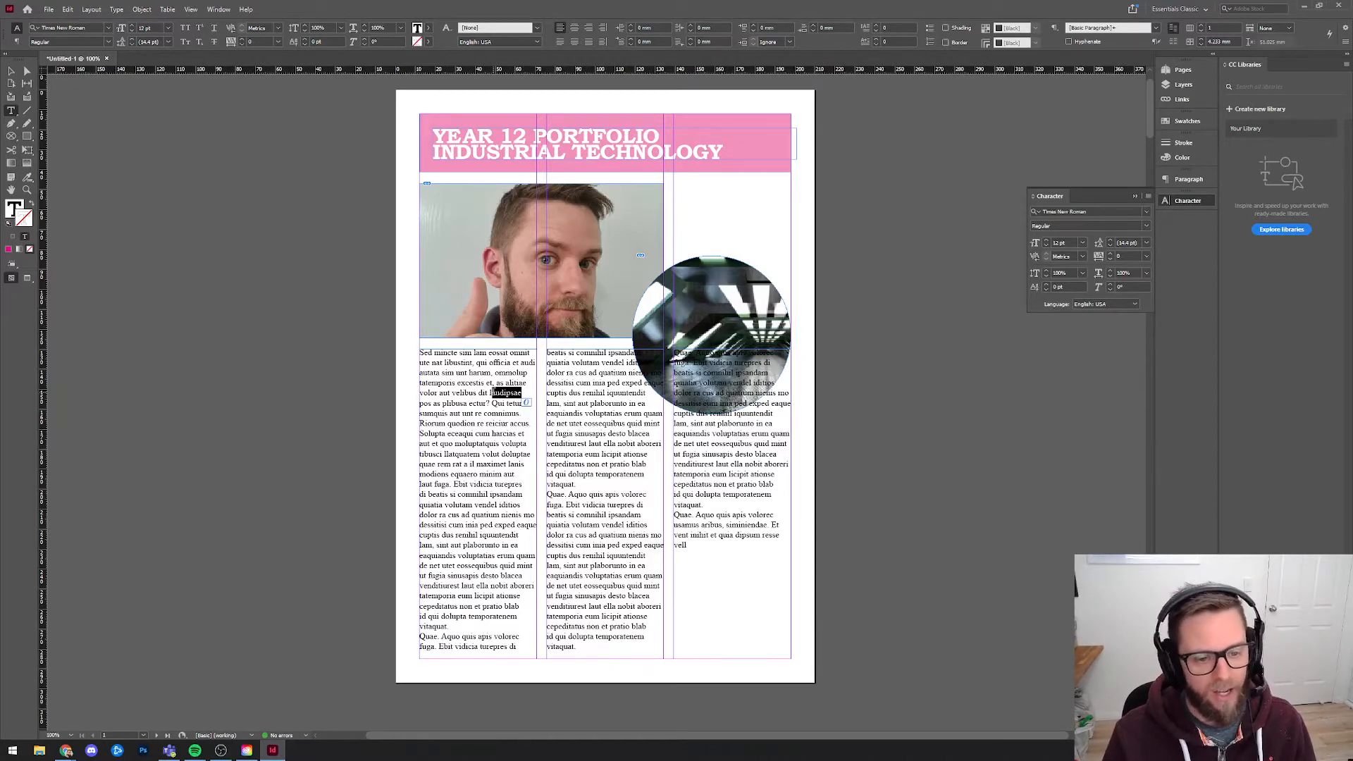
pyautogui.click(502, 392)
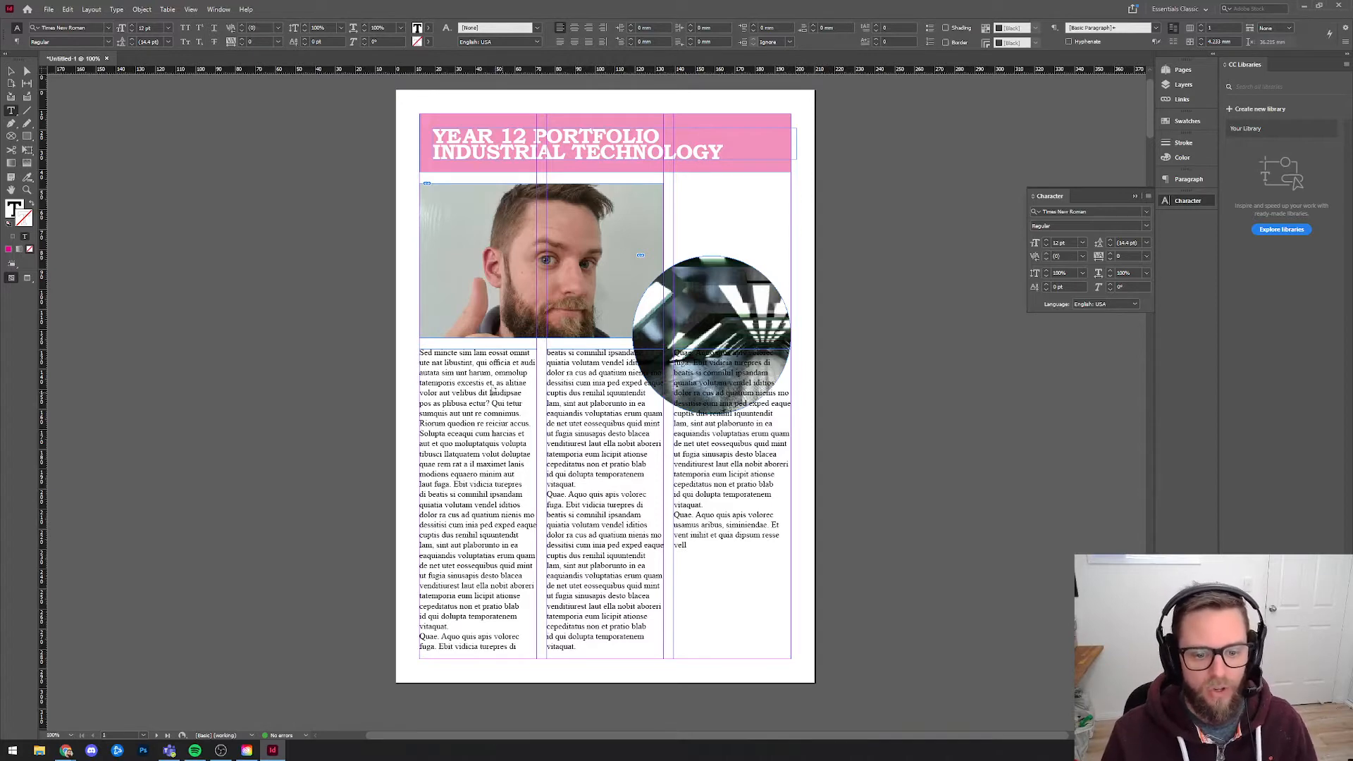
# Change the font of the whole linked story back to Bookman Old Style Regular.
pyautogui.hotkey('ctrl', 'a')
pyautogui.click(1068, 210)
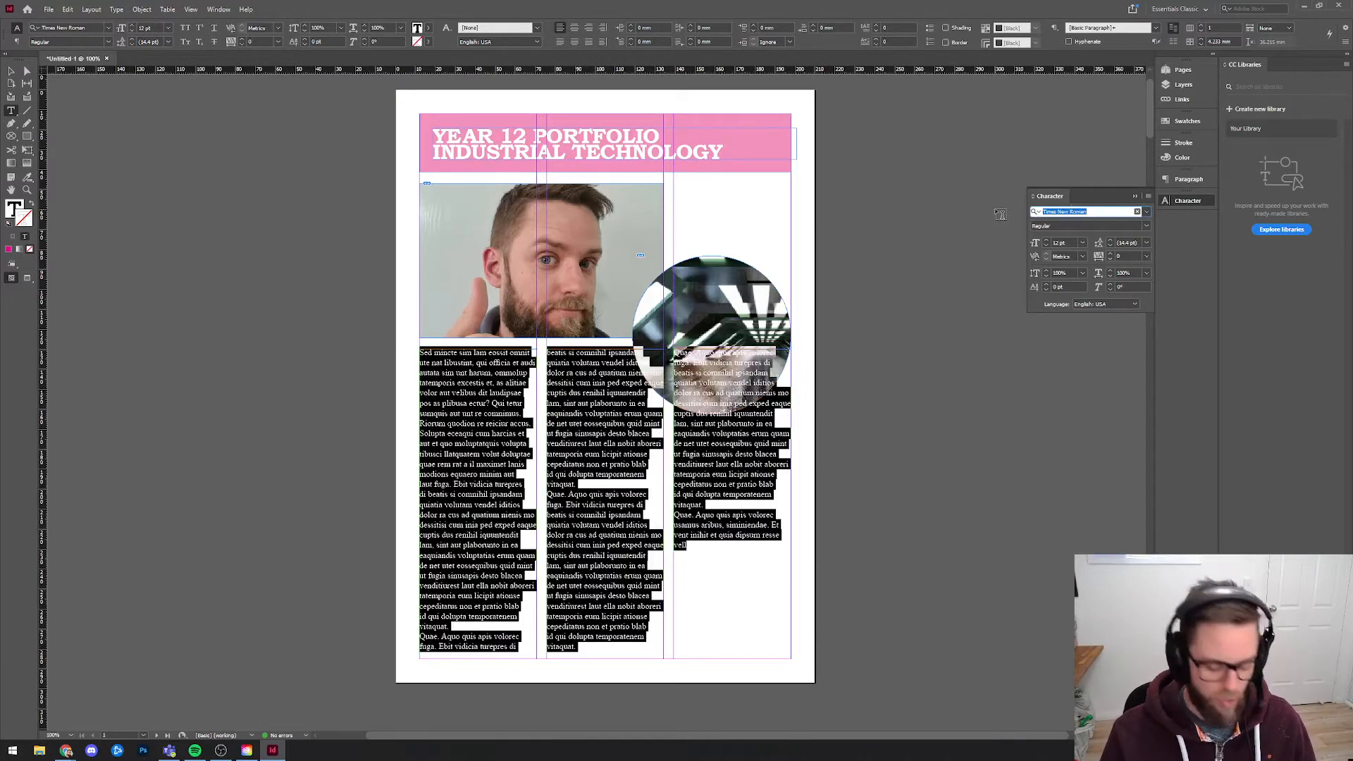
pyautogui.write('bookman')
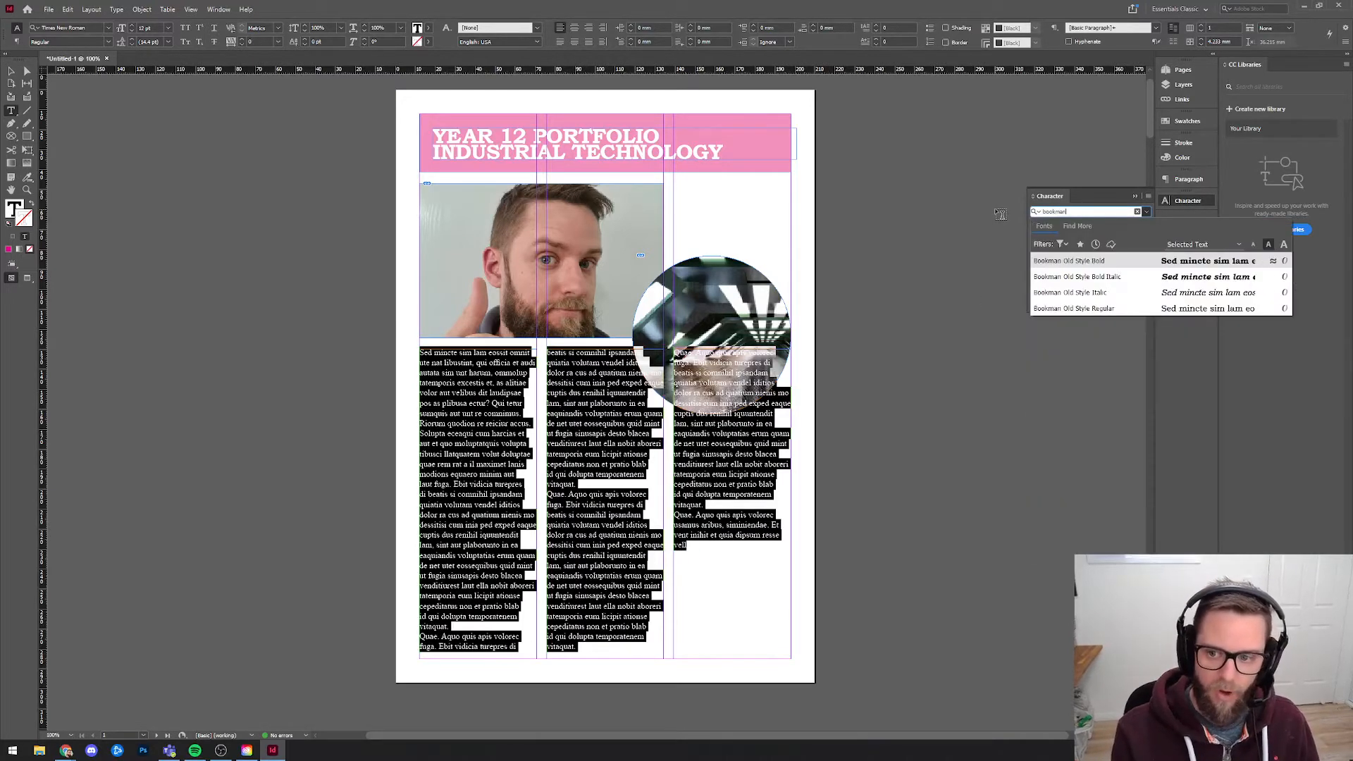
pyautogui.click(1085, 308)
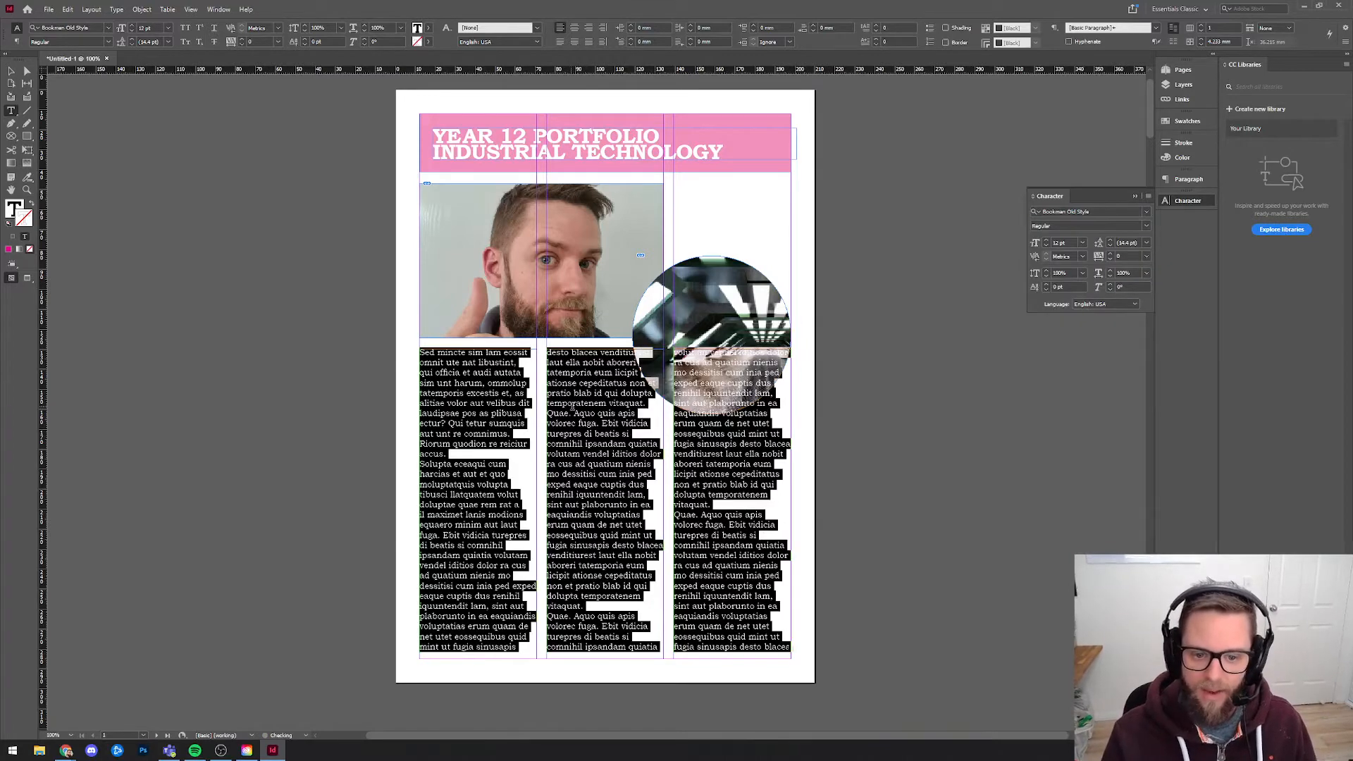
# Reduce the font size of all the linked body text to 11 pt.
pyautogui.click(612, 403)
pyautogui.hotkey('ctrl', 'a')
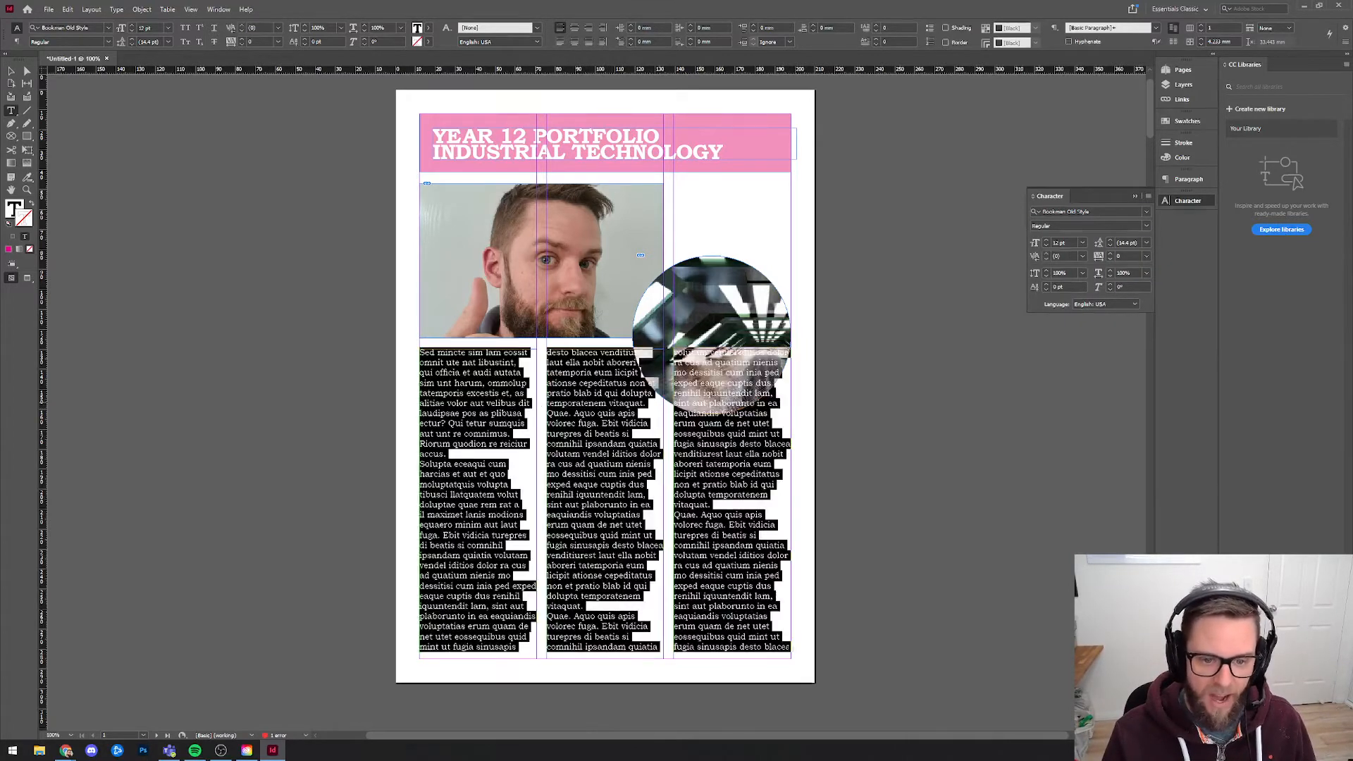
pyautogui.click(1046, 246)
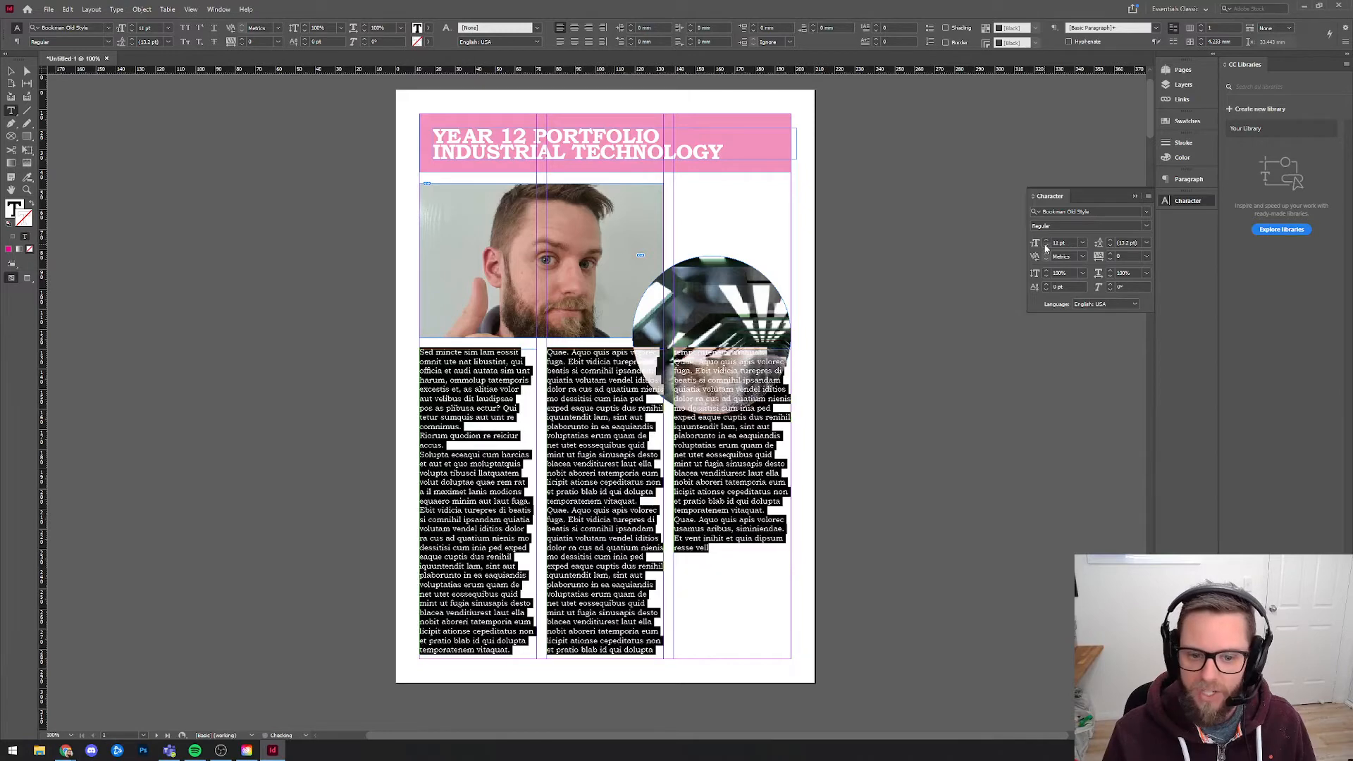
pyautogui.click(657, 443)
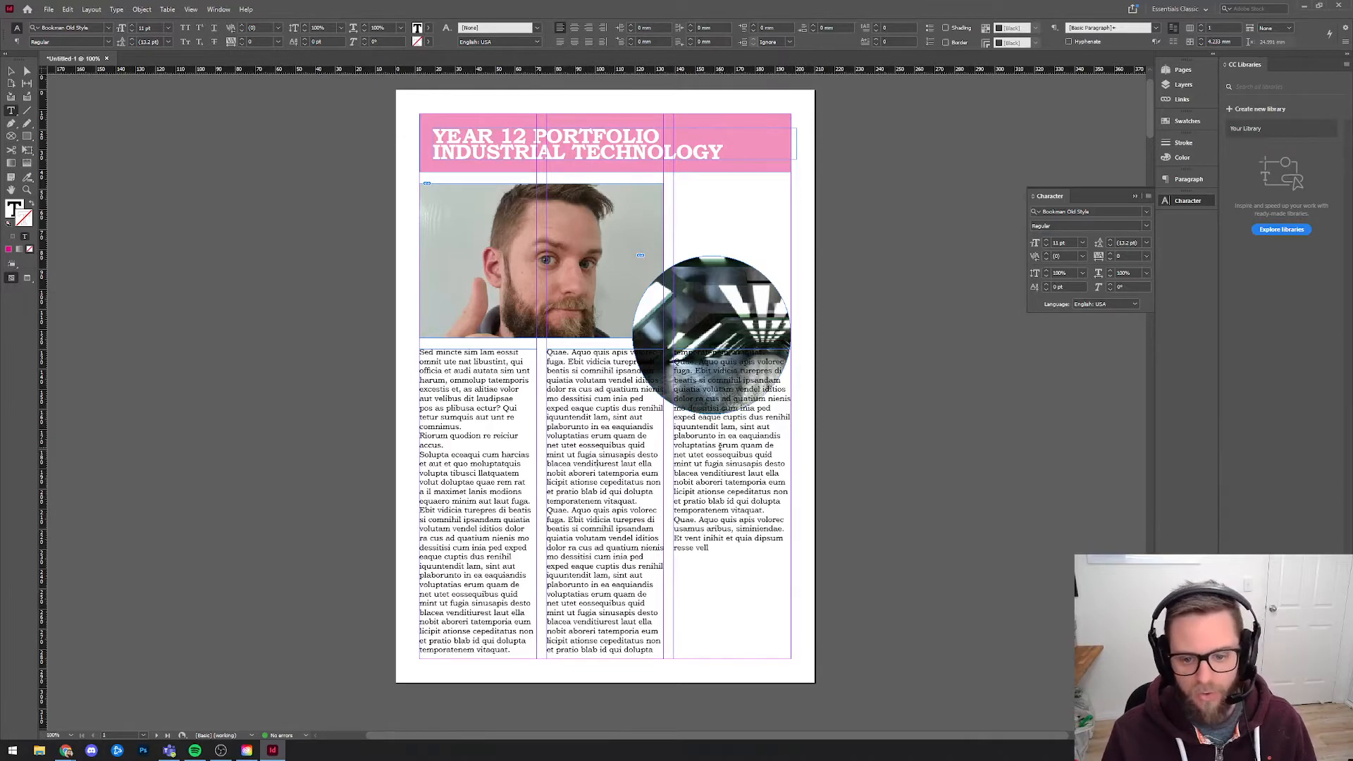
# Tighten the leading of all the linked body text to 13 pt.
pyautogui.hotkey('ctrl', 'a')
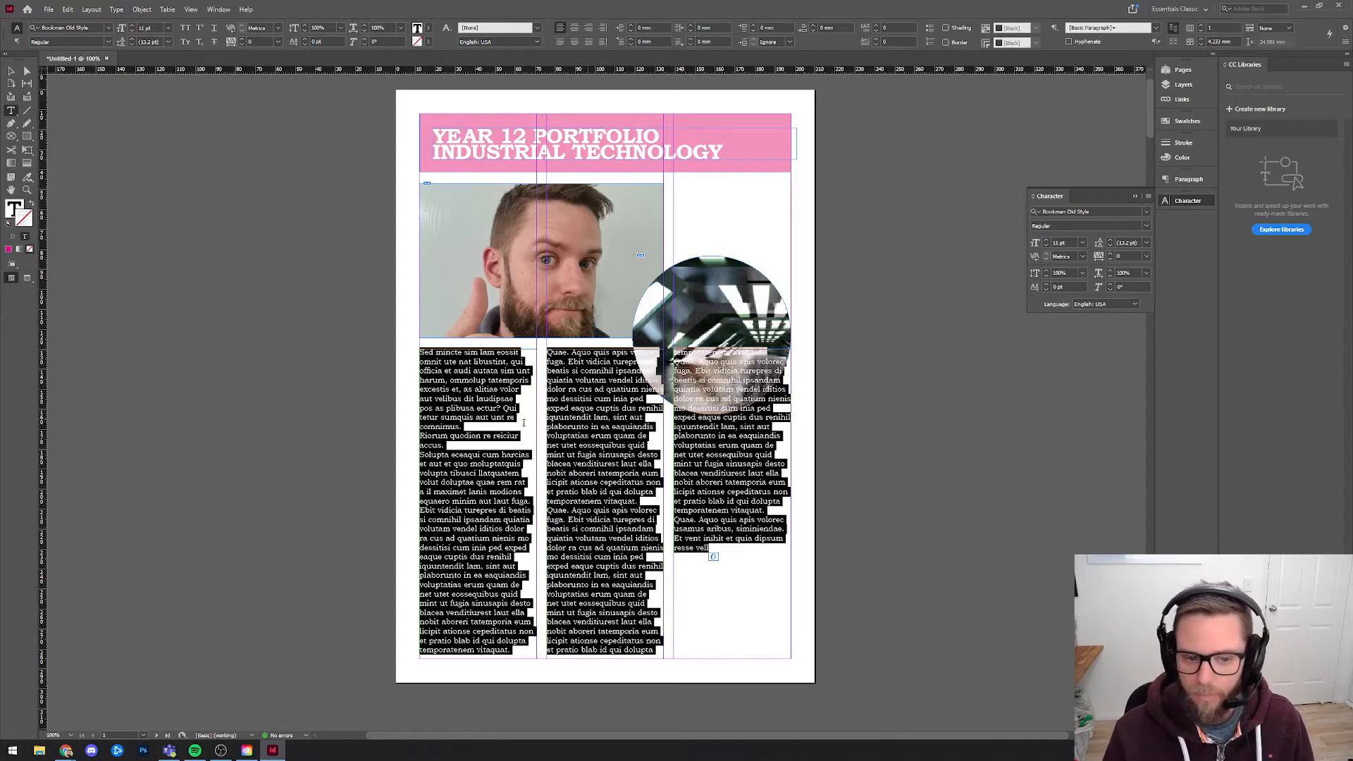
pyautogui.click(1110, 244)
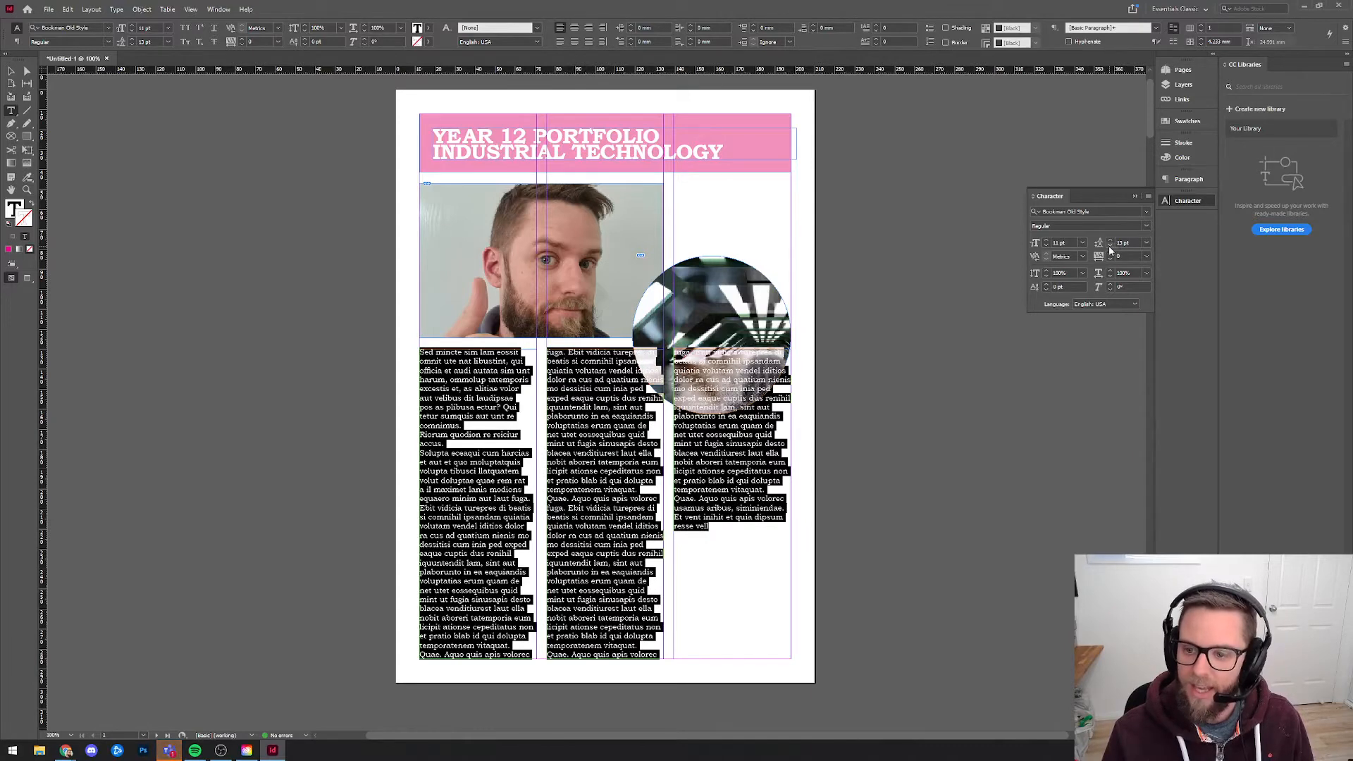
pyautogui.click(1111, 246)
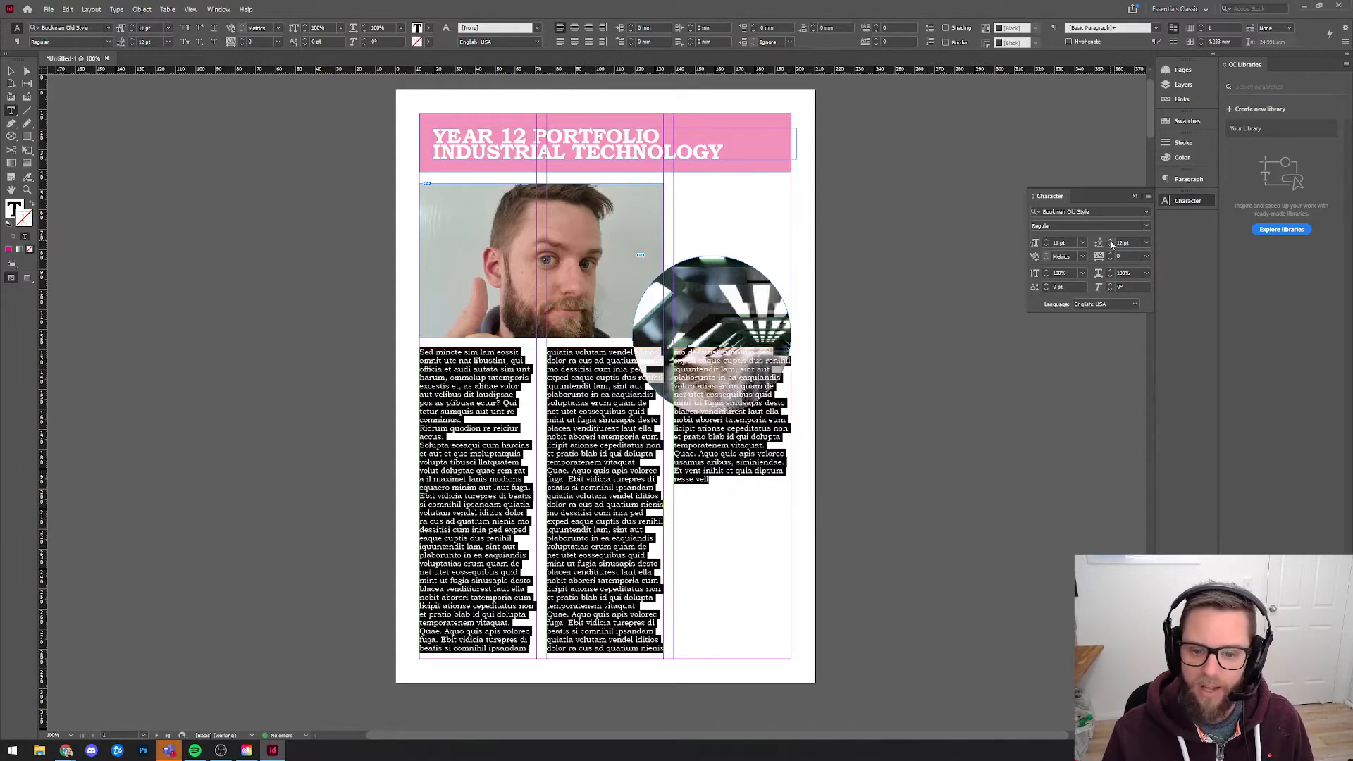
pyautogui.click(1110, 242)
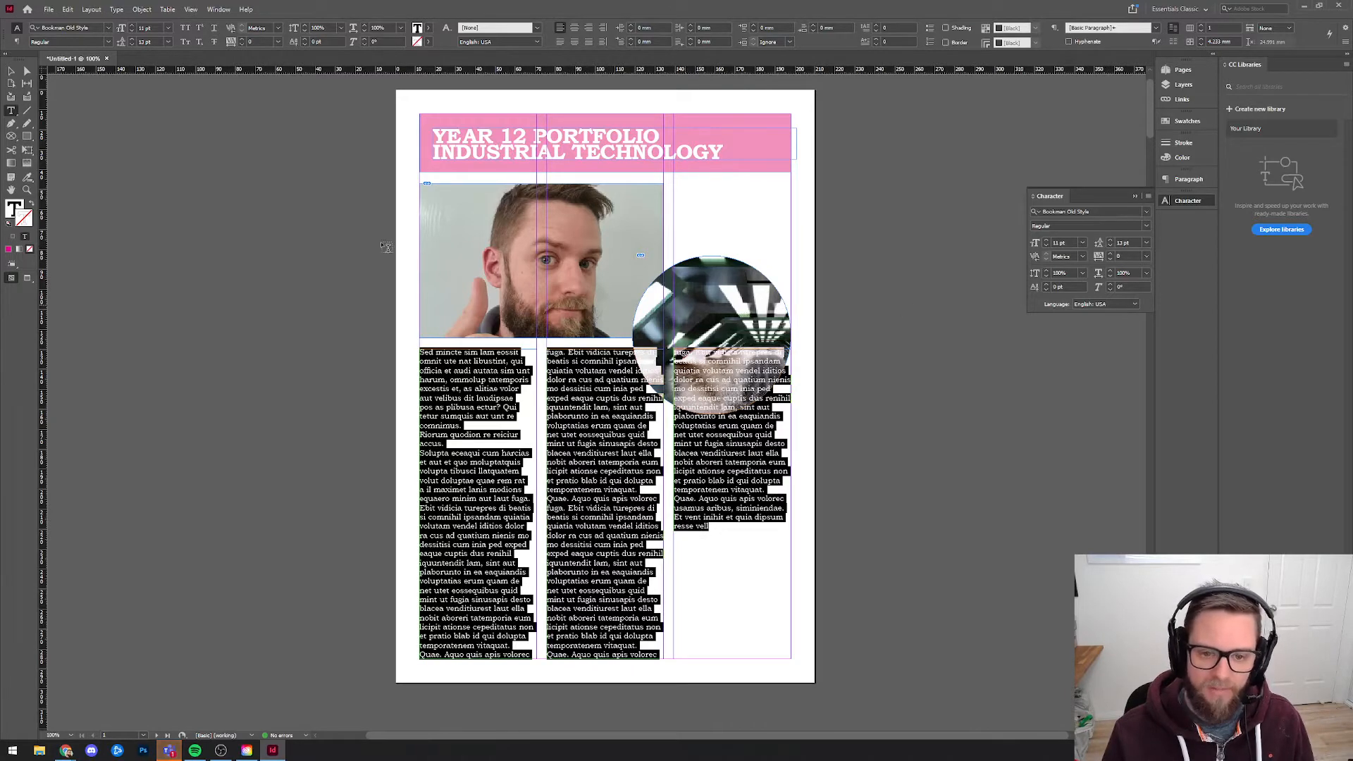
pyautogui.click(11, 72)
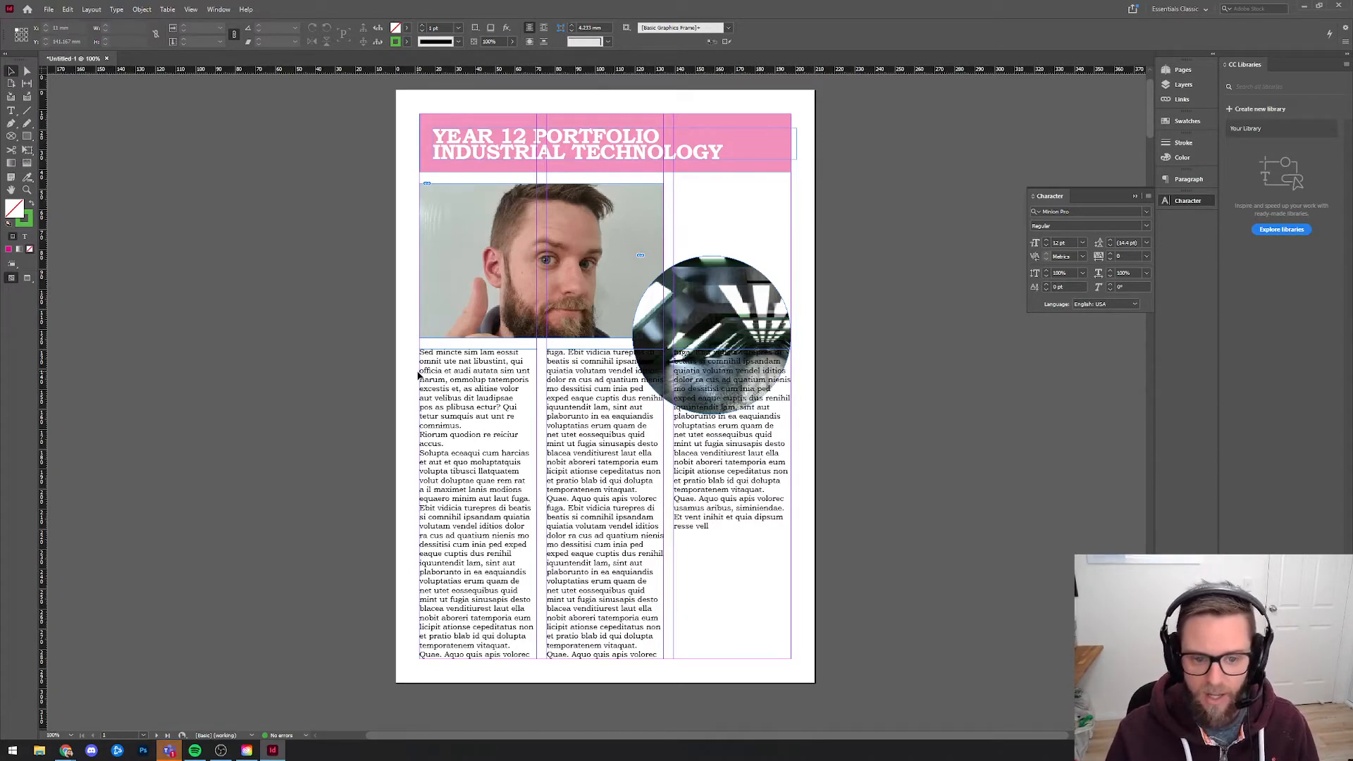
pyautogui.click(441, 404)
pyautogui.click(747, 438)
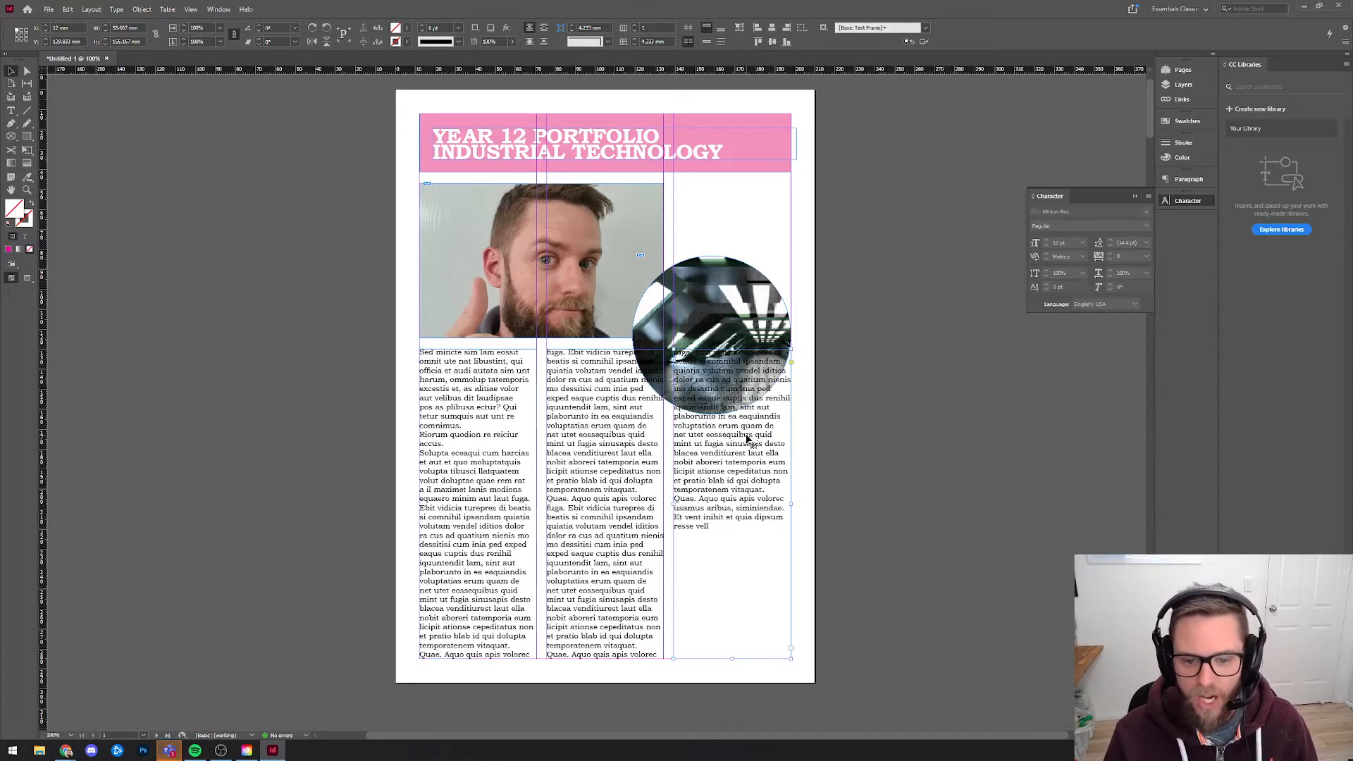
pyautogui.click(742, 456)
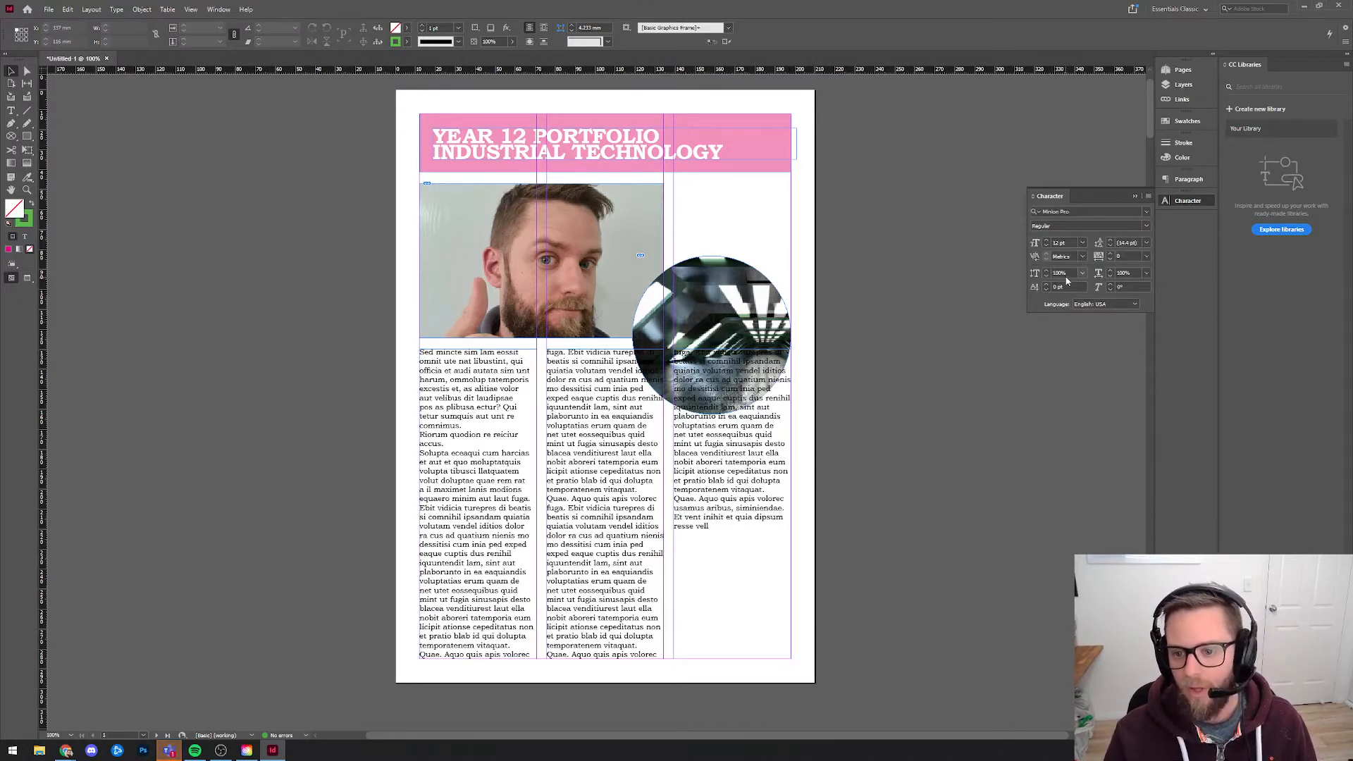
# Justify all the text in the three linked columns, with the last line of each paragraph aligned left.
pyautogui.doubleClick(511, 441)
pyautogui.hotkey('ctrl', 'a')
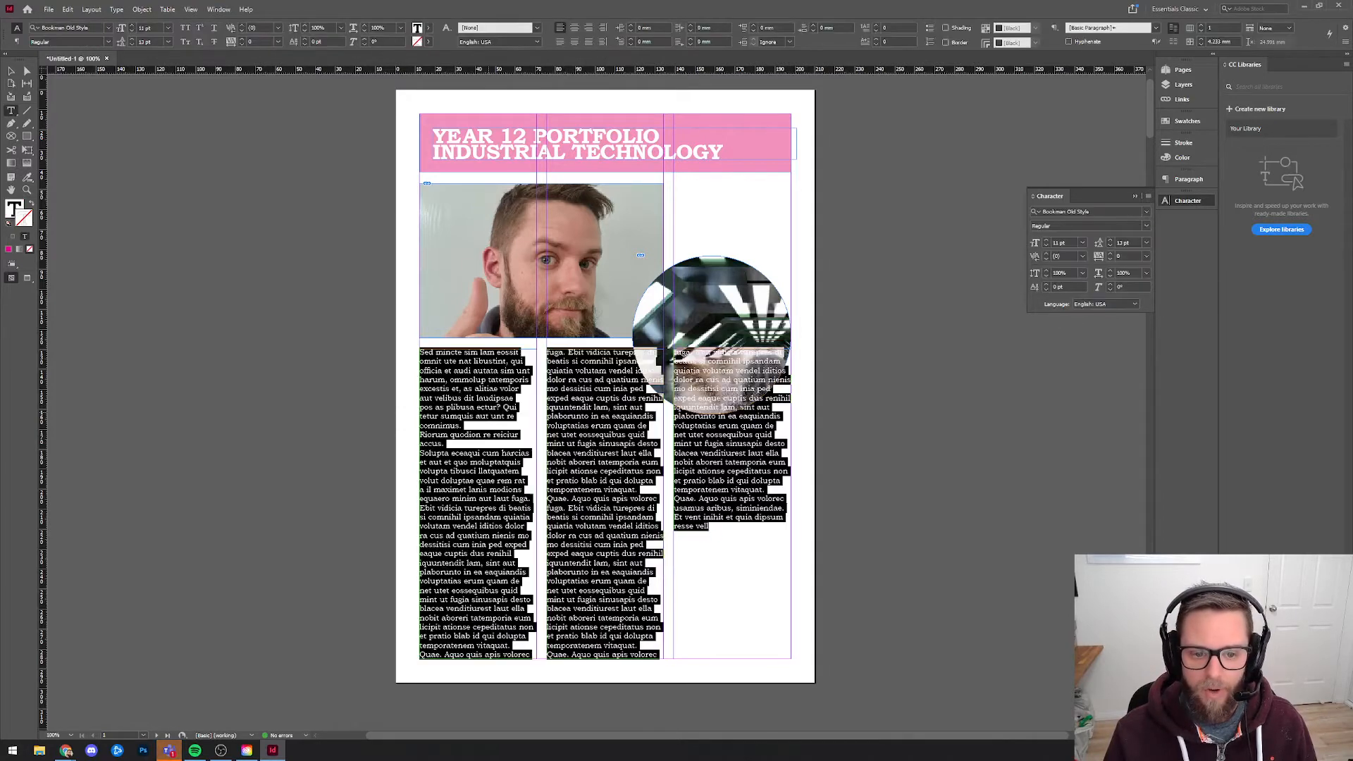
pyautogui.click(1188, 179)
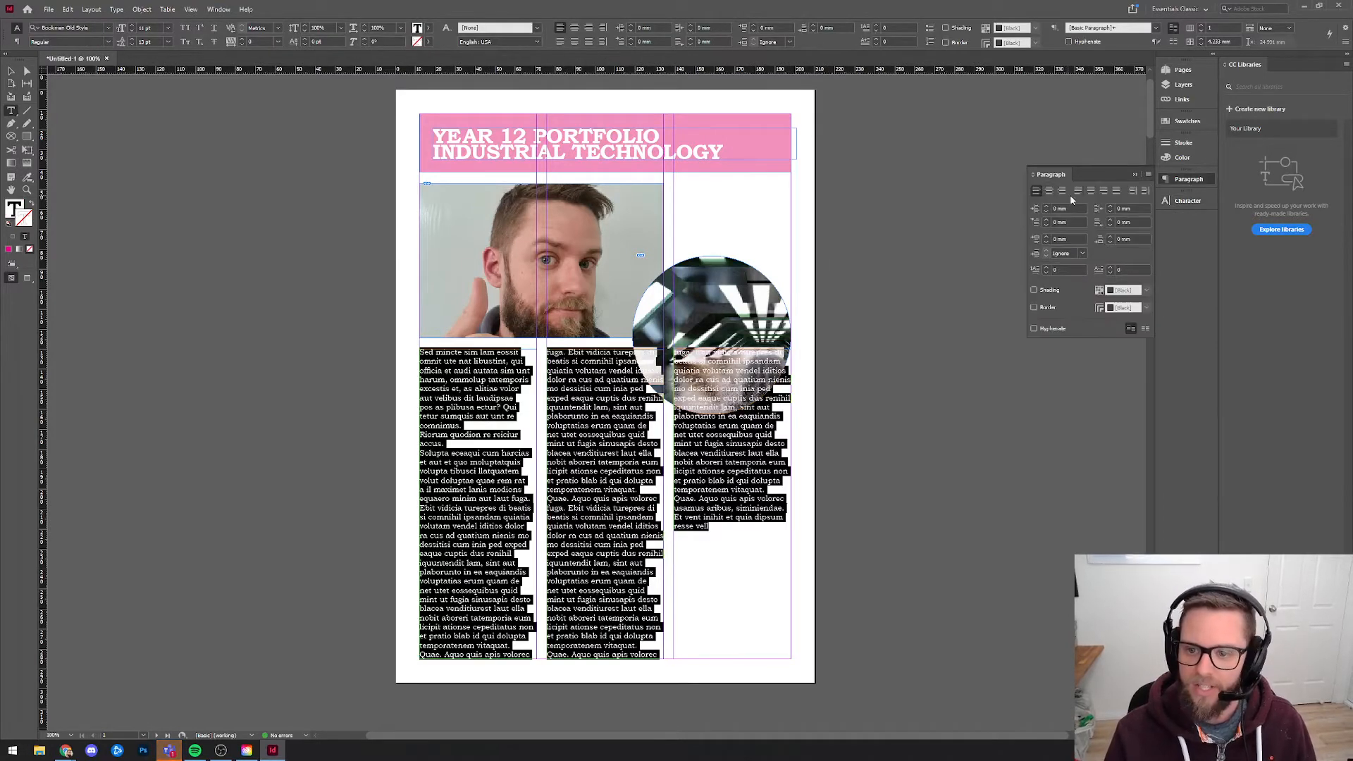
pyautogui.click(1077, 190)
pyautogui.click(525, 417)
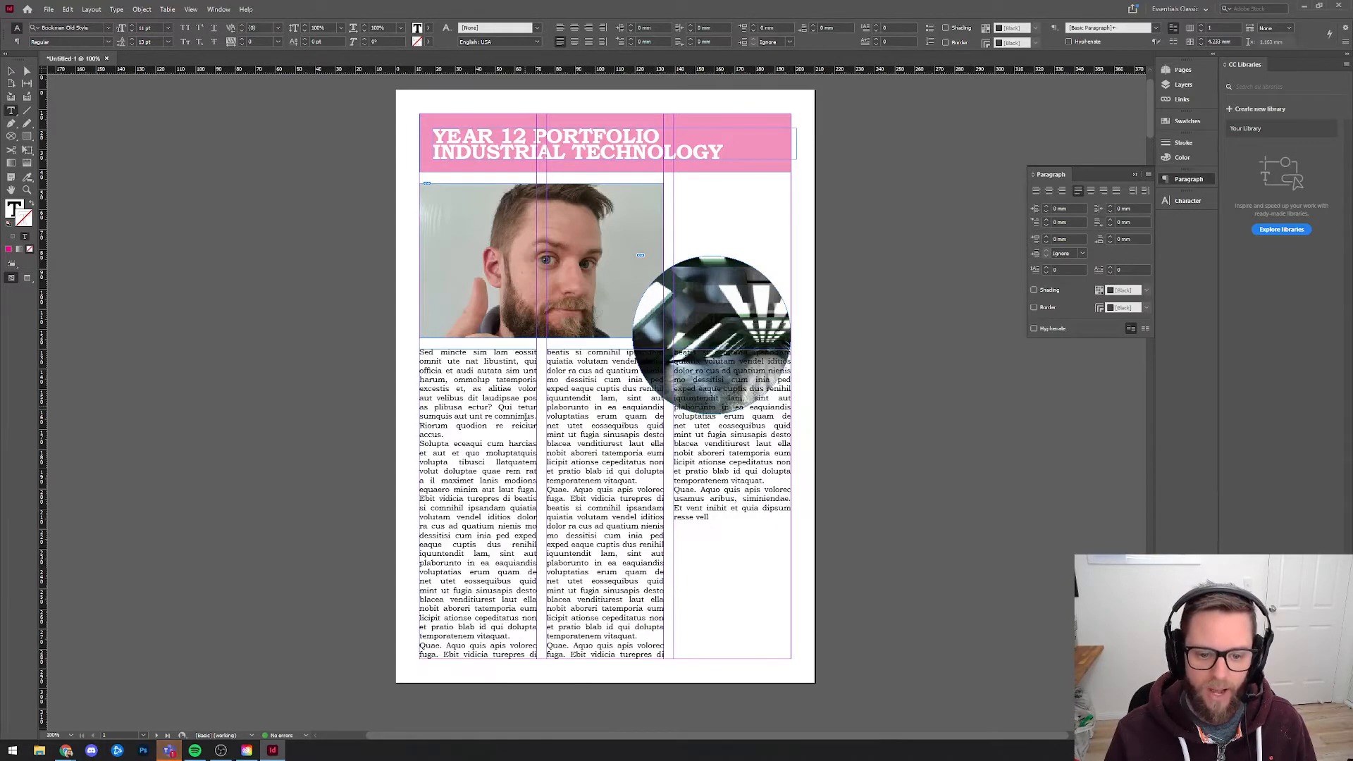
# Preview the page without guides and frame edges, and return to object selection.
pyautogui.click(27, 280)
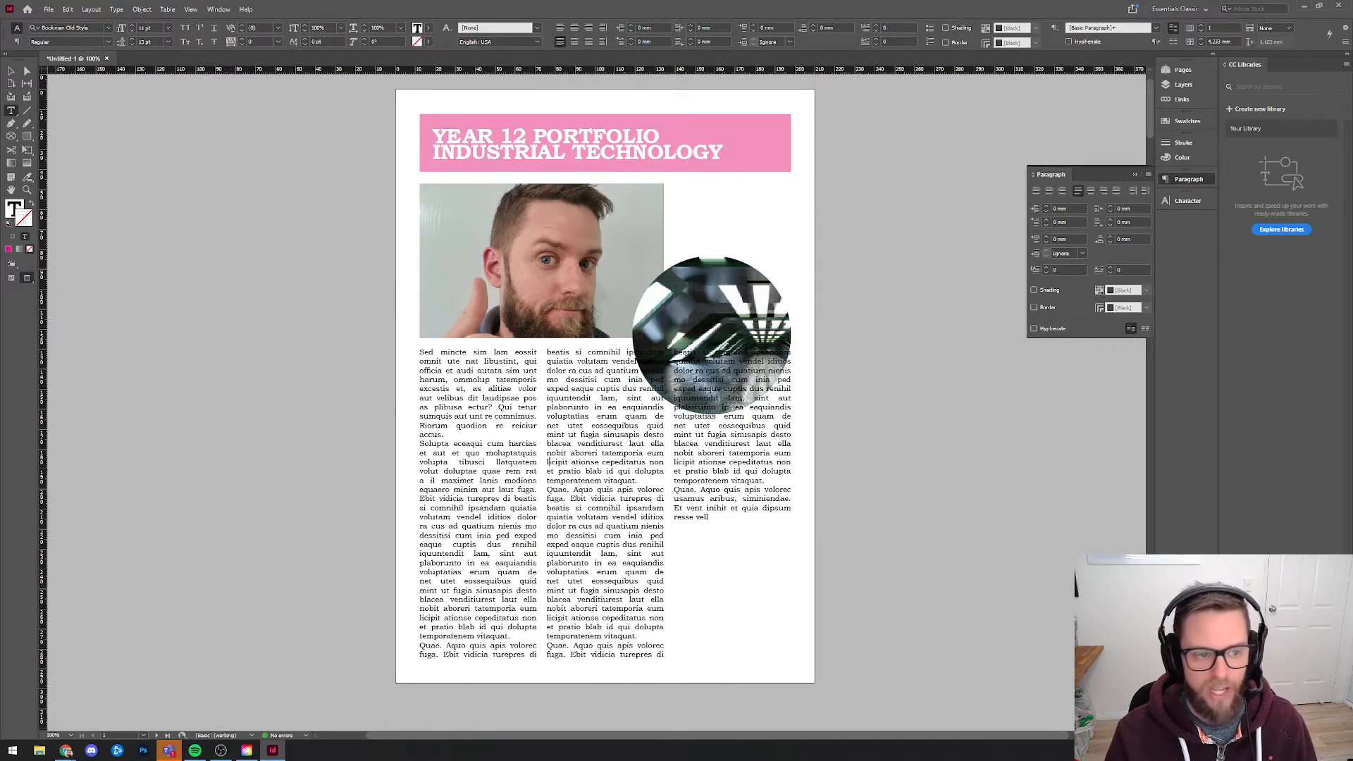
pyautogui.click(11, 71)
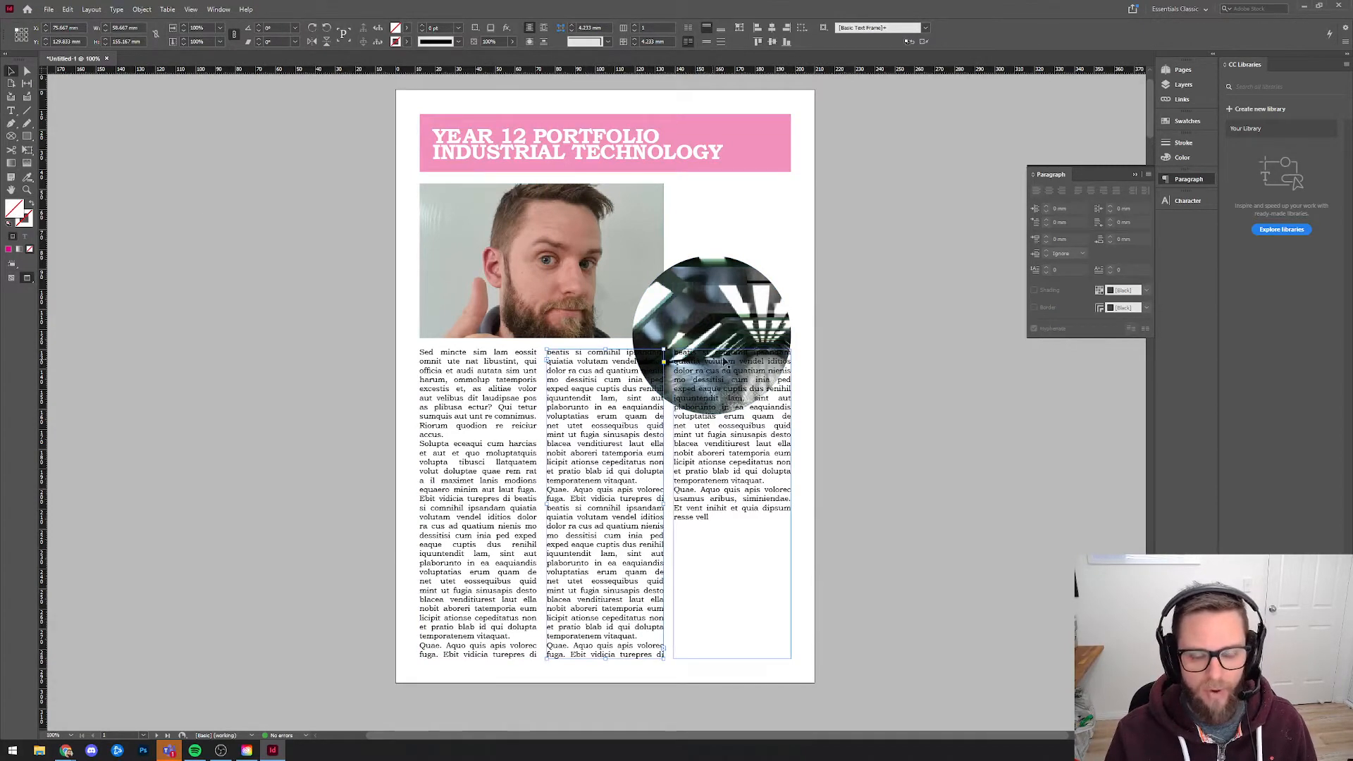
# Wrap the body text around the circular image, trying its bounding box before its object shape.
pyautogui.click(725, 303)
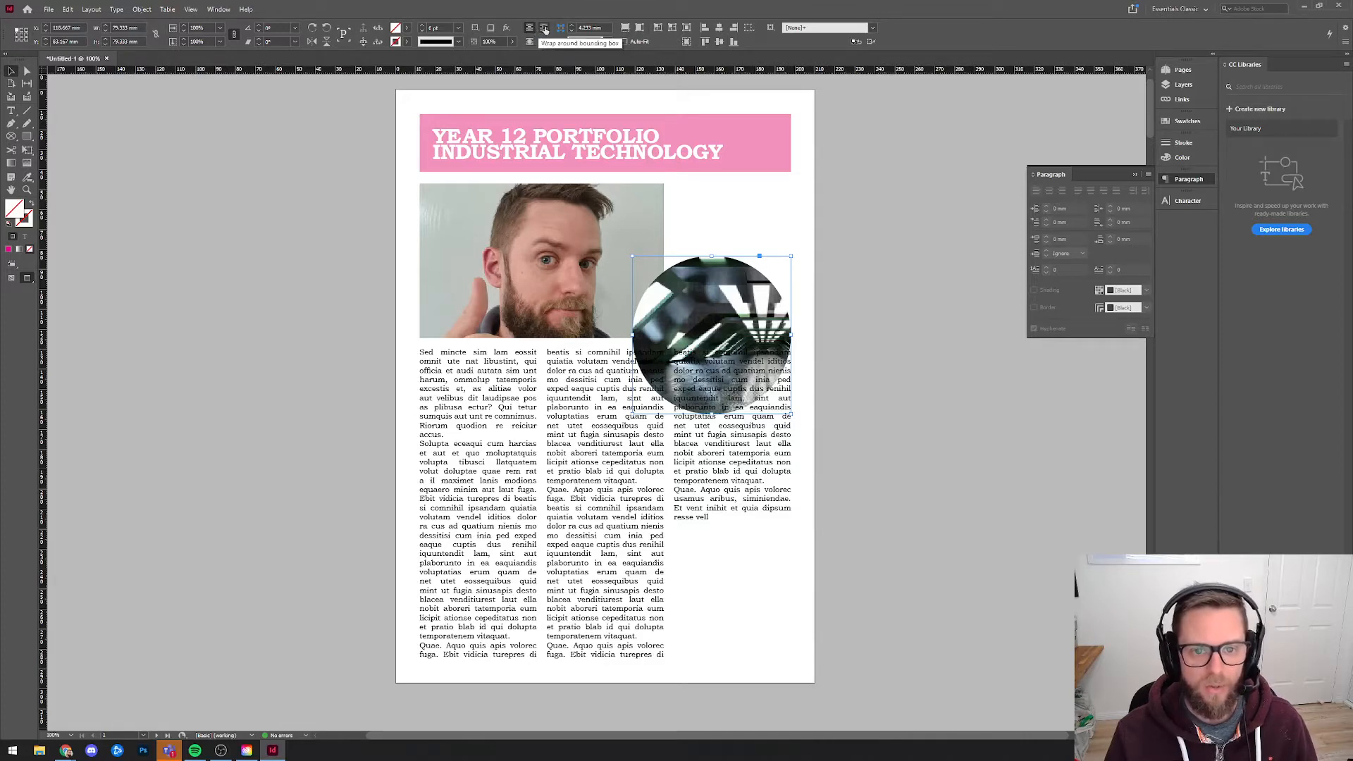
pyautogui.click(544, 29)
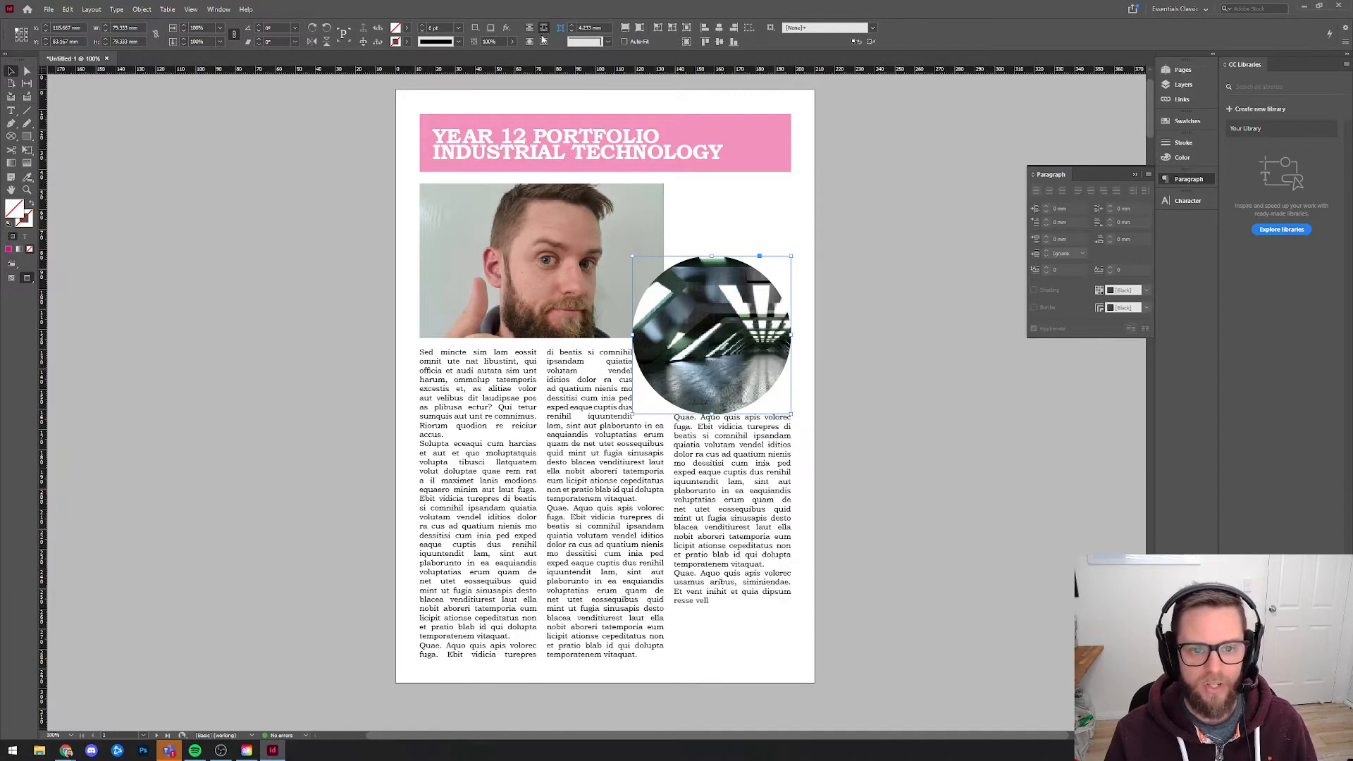
pyautogui.click(530, 42)
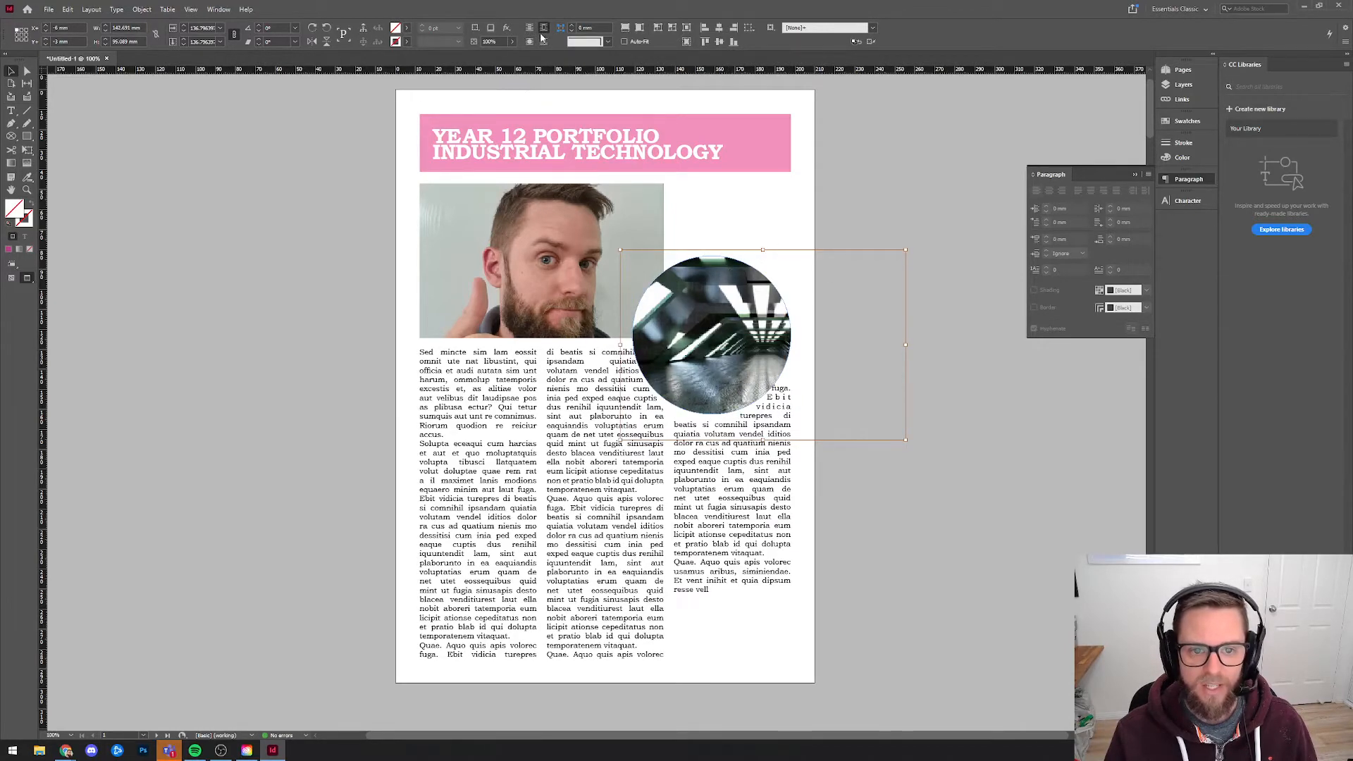
pyautogui.click(153, 151)
pyautogui.click(675, 314)
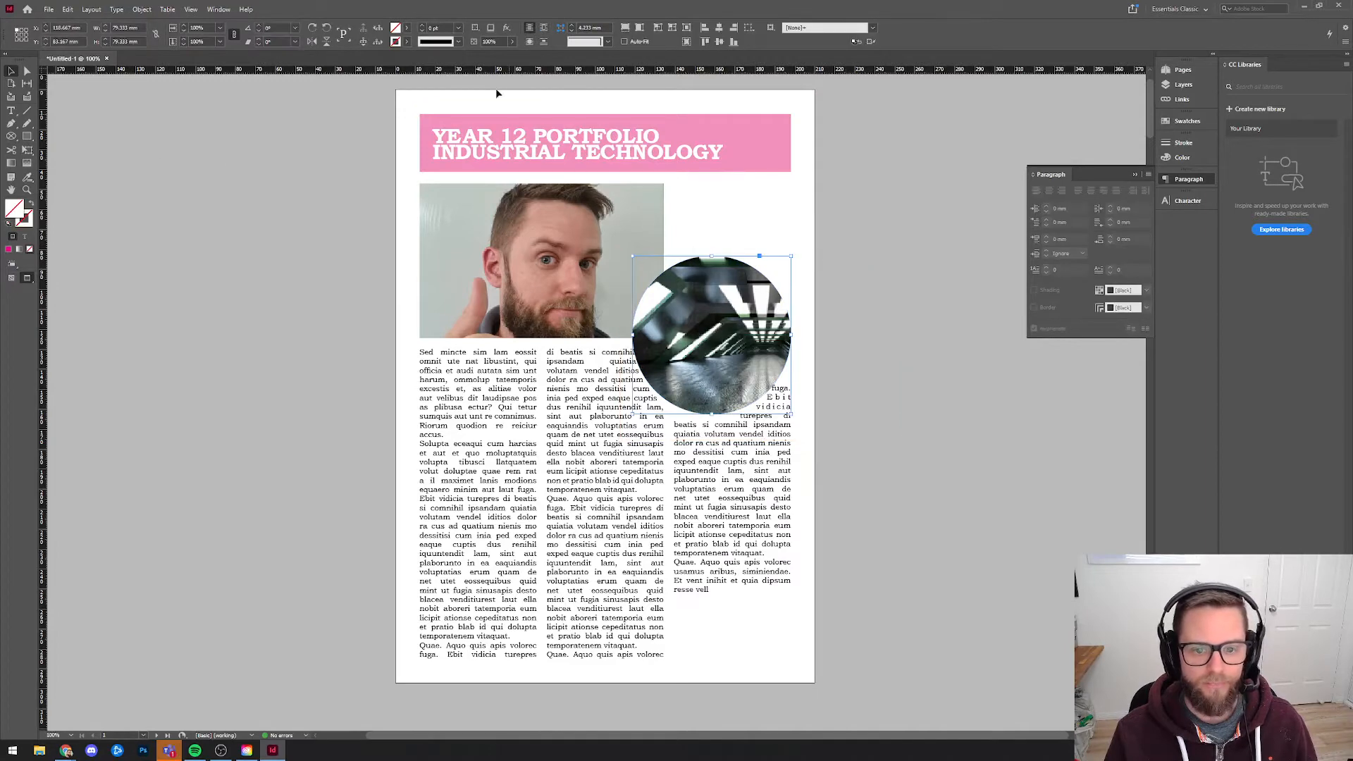
# Try the bounding-box text wrap on the circular image again, and return to wrapping around its object shape.
pyautogui.click(546, 42)
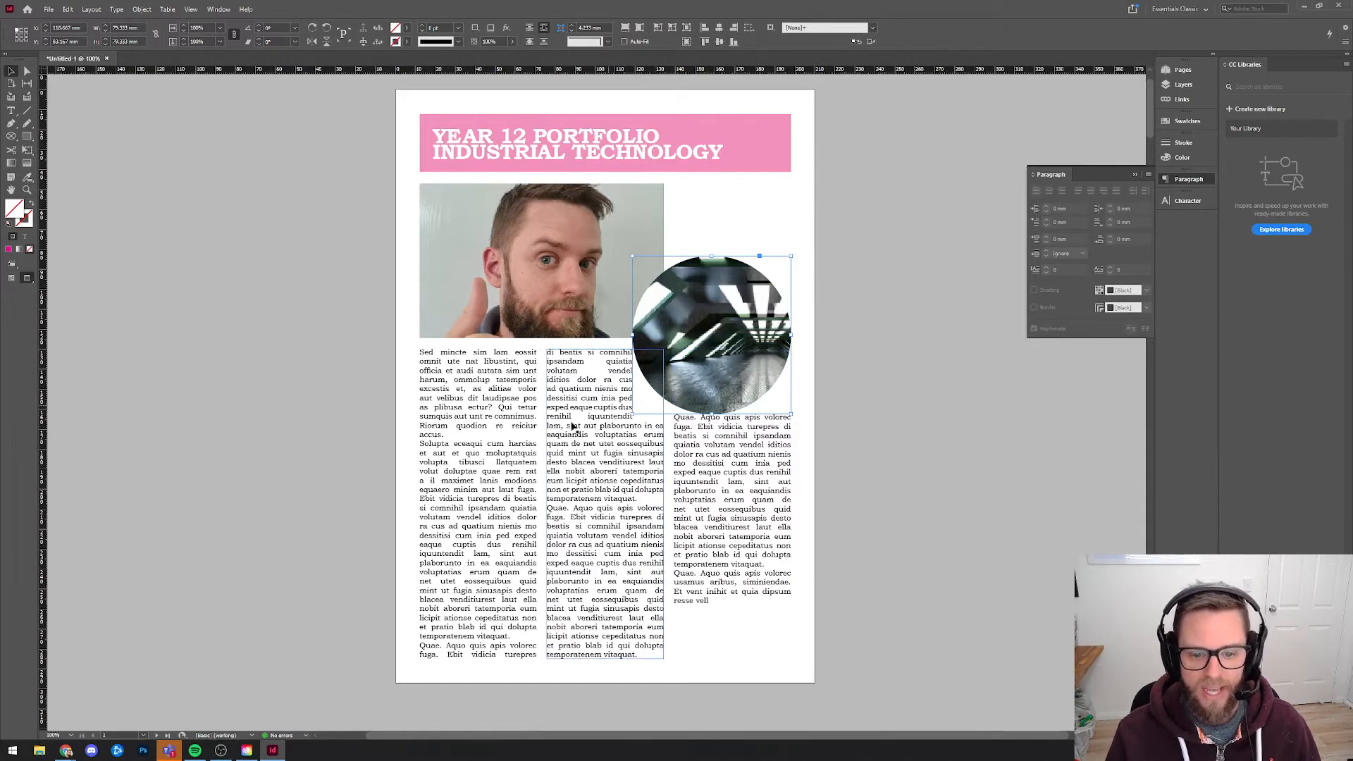
pyautogui.click(985, 459)
pyautogui.click(670, 350)
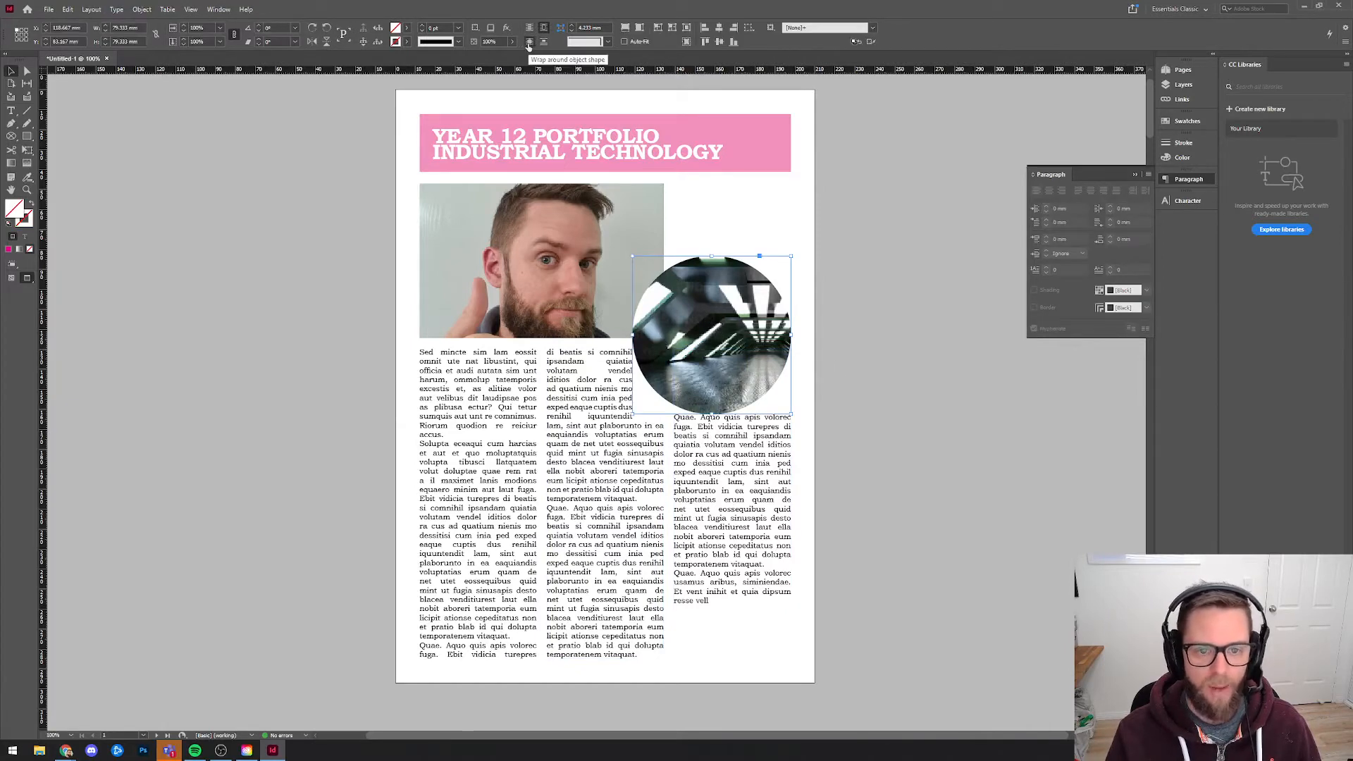
pyautogui.click(530, 44)
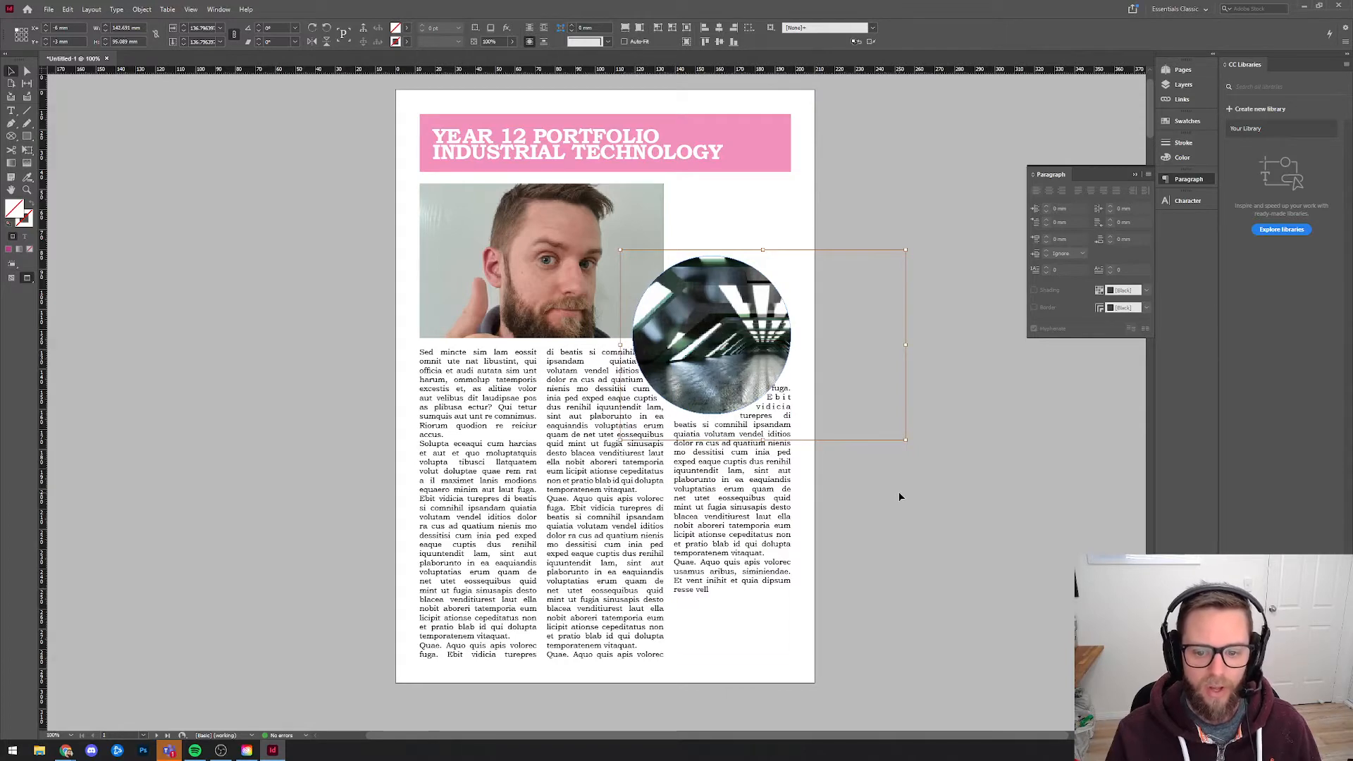
pyautogui.click(772, 477)
pyautogui.click(757, 295)
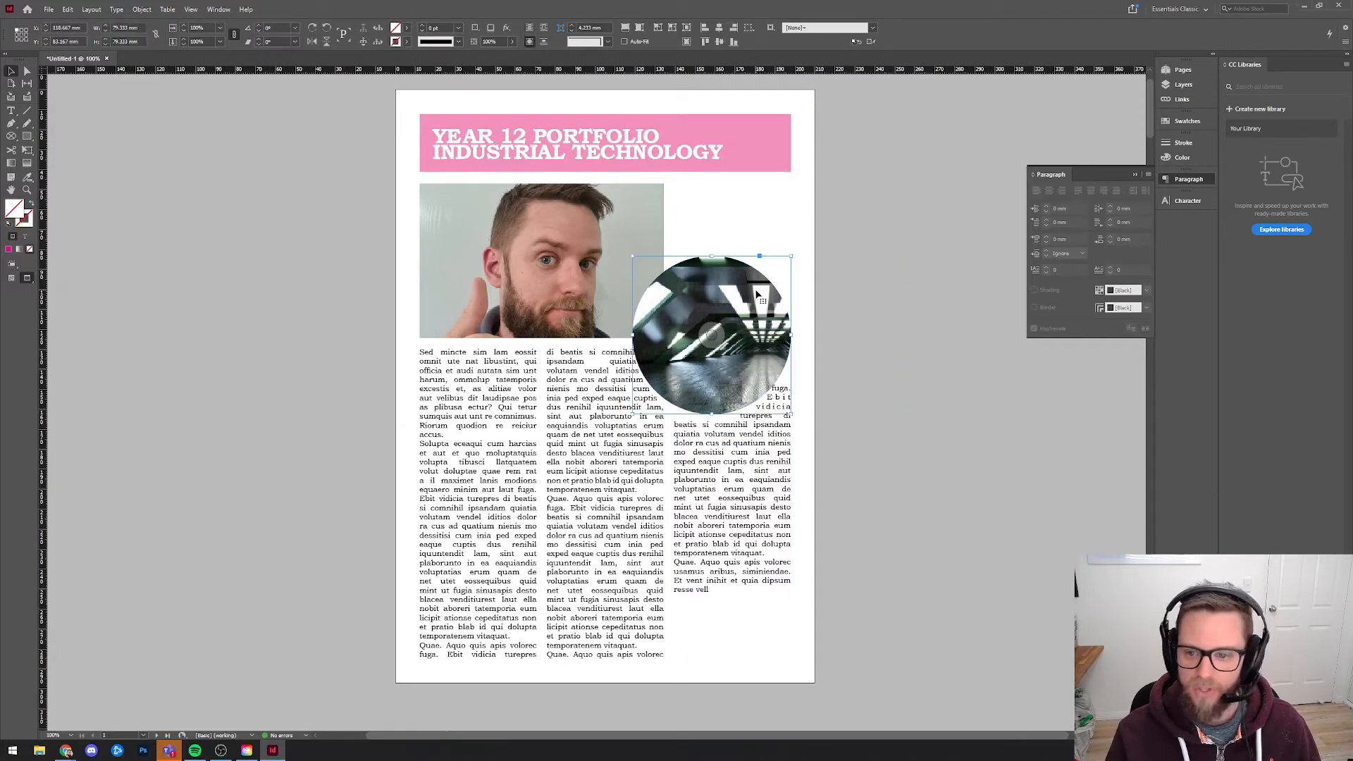
# Bring up the text wrap settings and dock them below the Character settings.
pyautogui.click(218, 9)
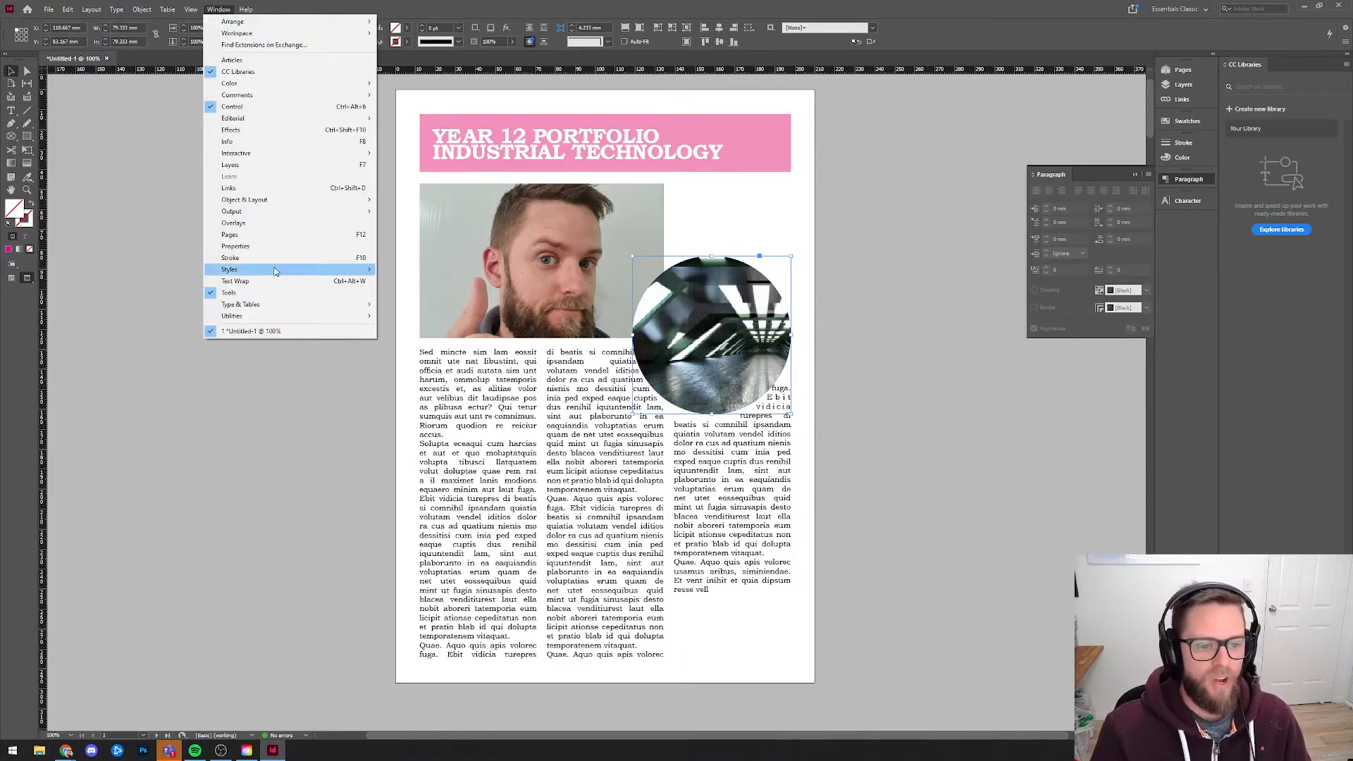
pyautogui.click(255, 281)
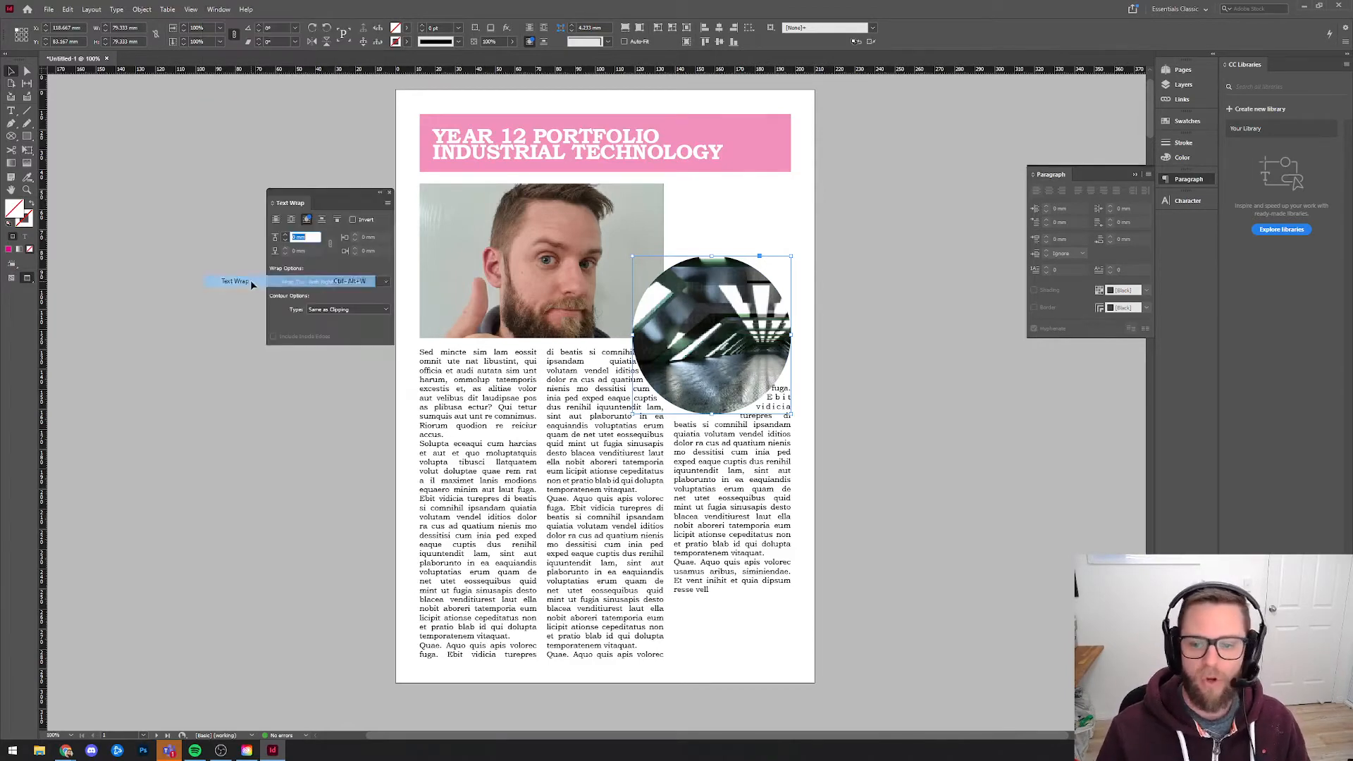
pyautogui.moveTo(331, 193); pyautogui.dragTo(1184, 218)
pyautogui.click(1186, 223)
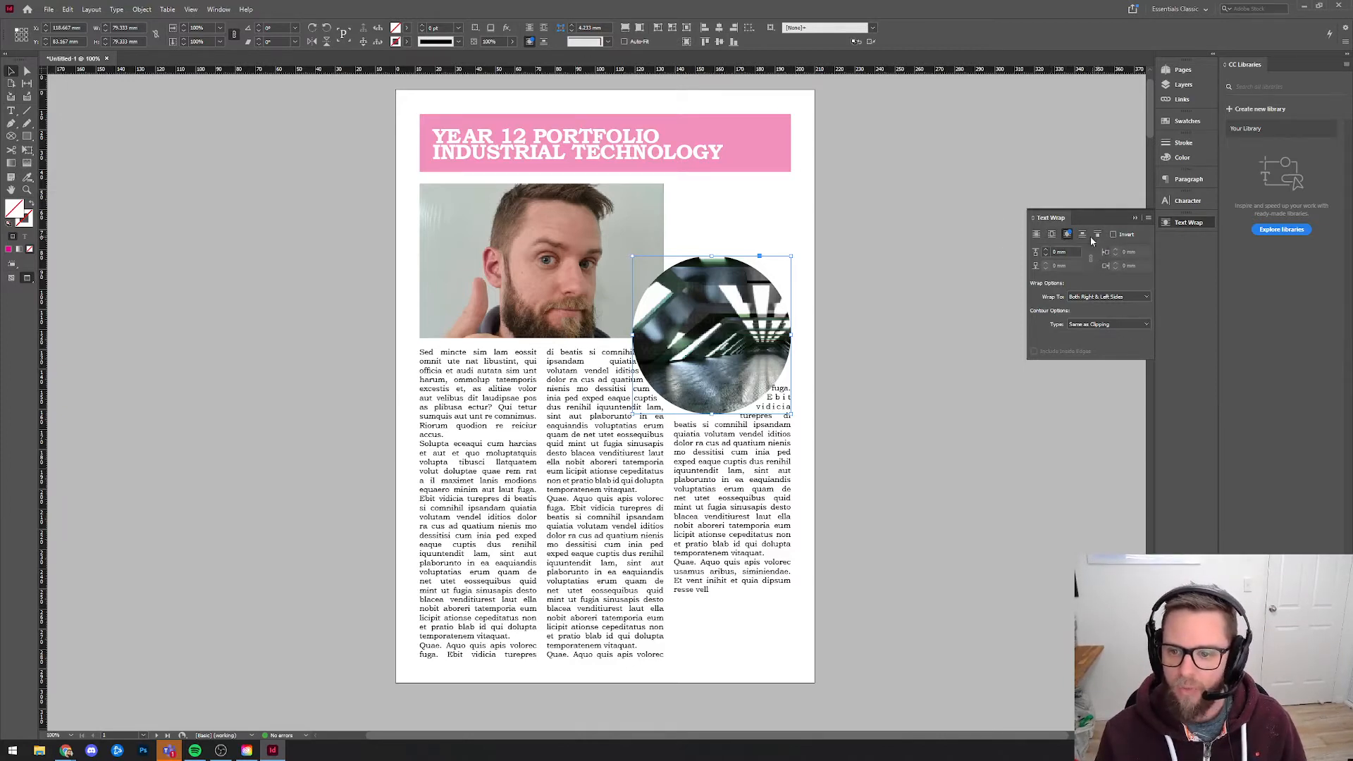
# Set the text wrap offset around the circular image to 5 mm.
pyautogui.tripleClick(1057, 252)
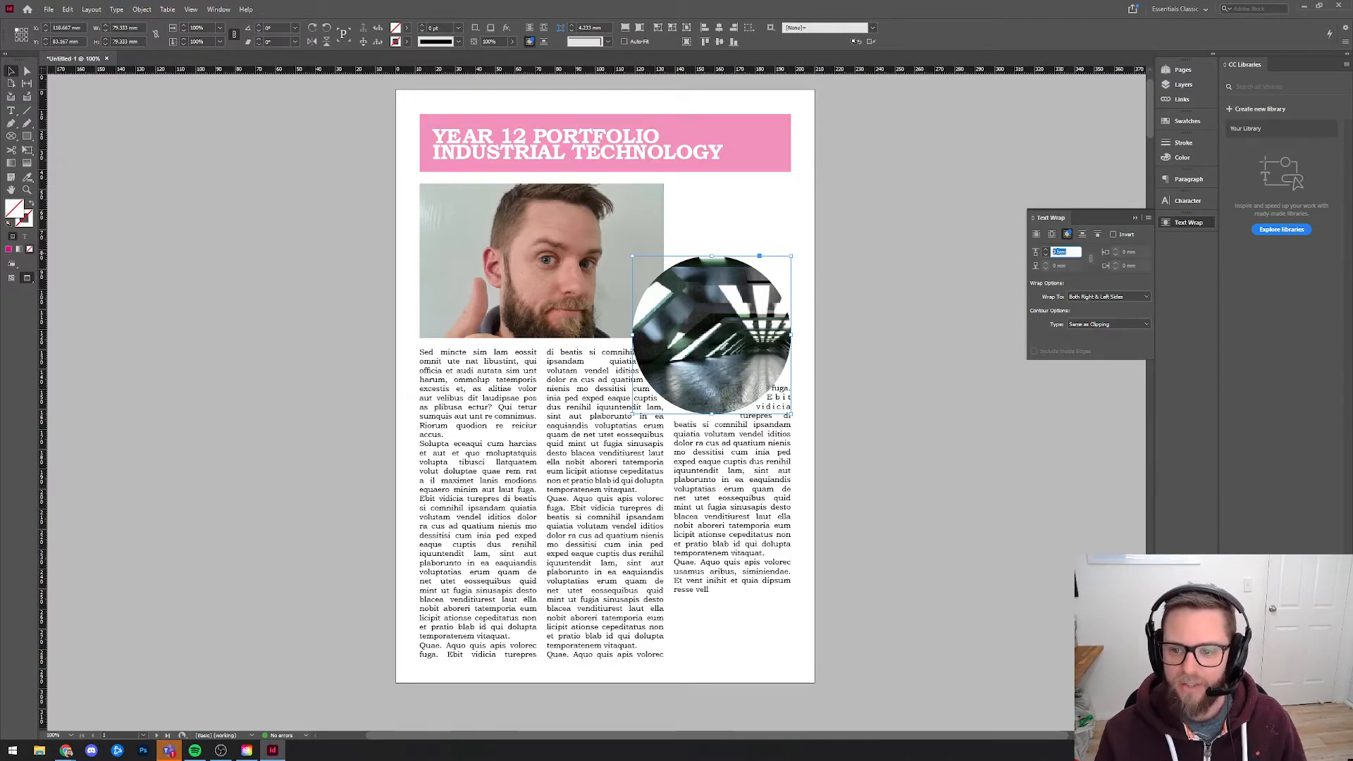
pyautogui.write('5')
pyautogui.press('Return')
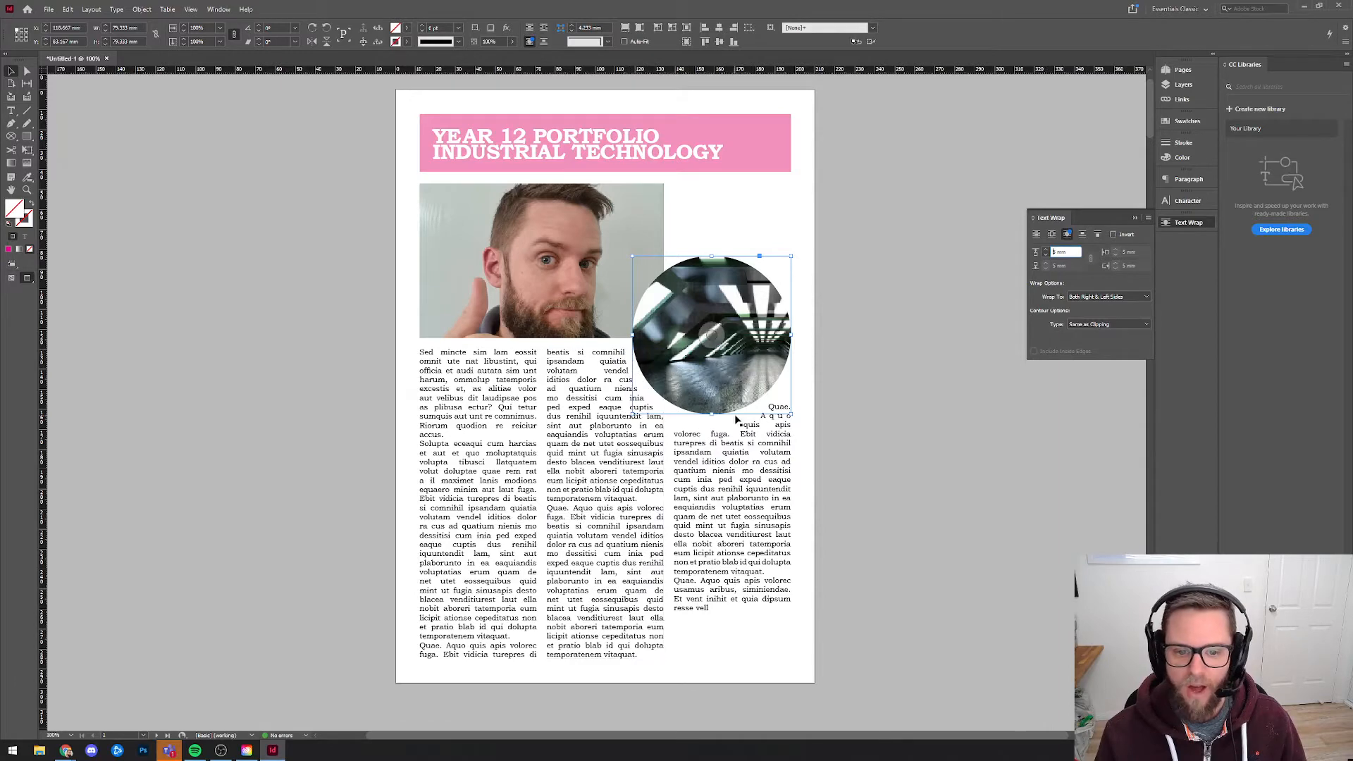
pyautogui.click(803, 403)
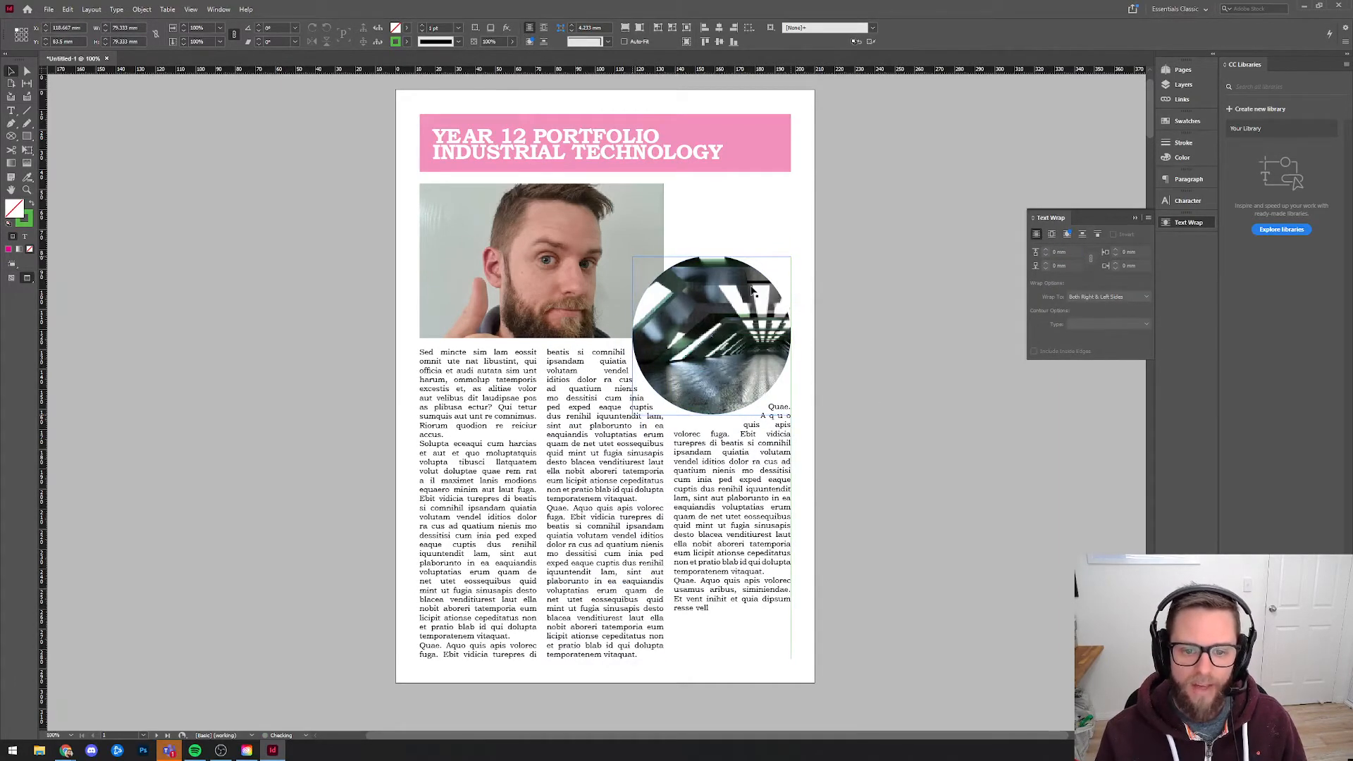
pyautogui.click(742, 294)
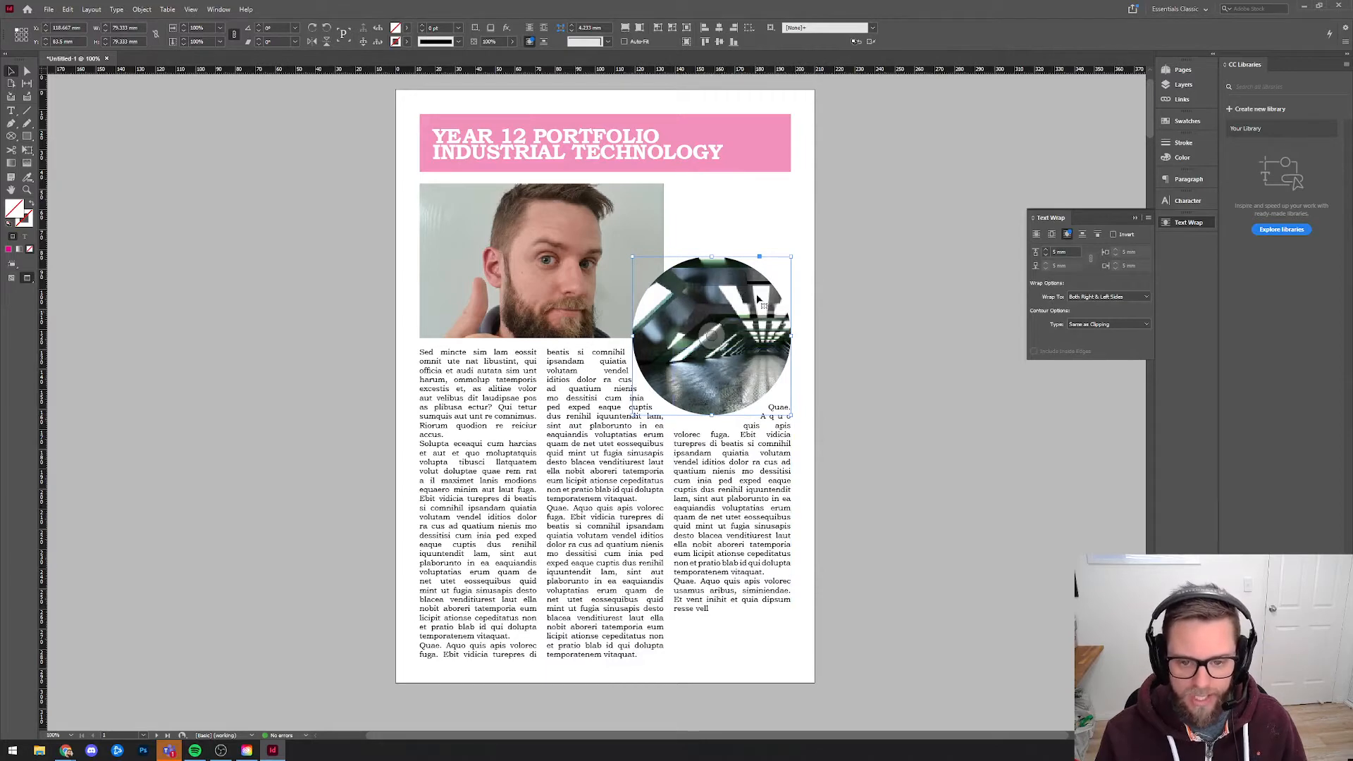
# Move the circular image down over the first two columns, and undo the accidental shift of a text column.
pyautogui.moveTo(779, 294); pyautogui.dragTo(718, 532)
pyautogui.press('super+x')
pyautogui.click(906, 530)
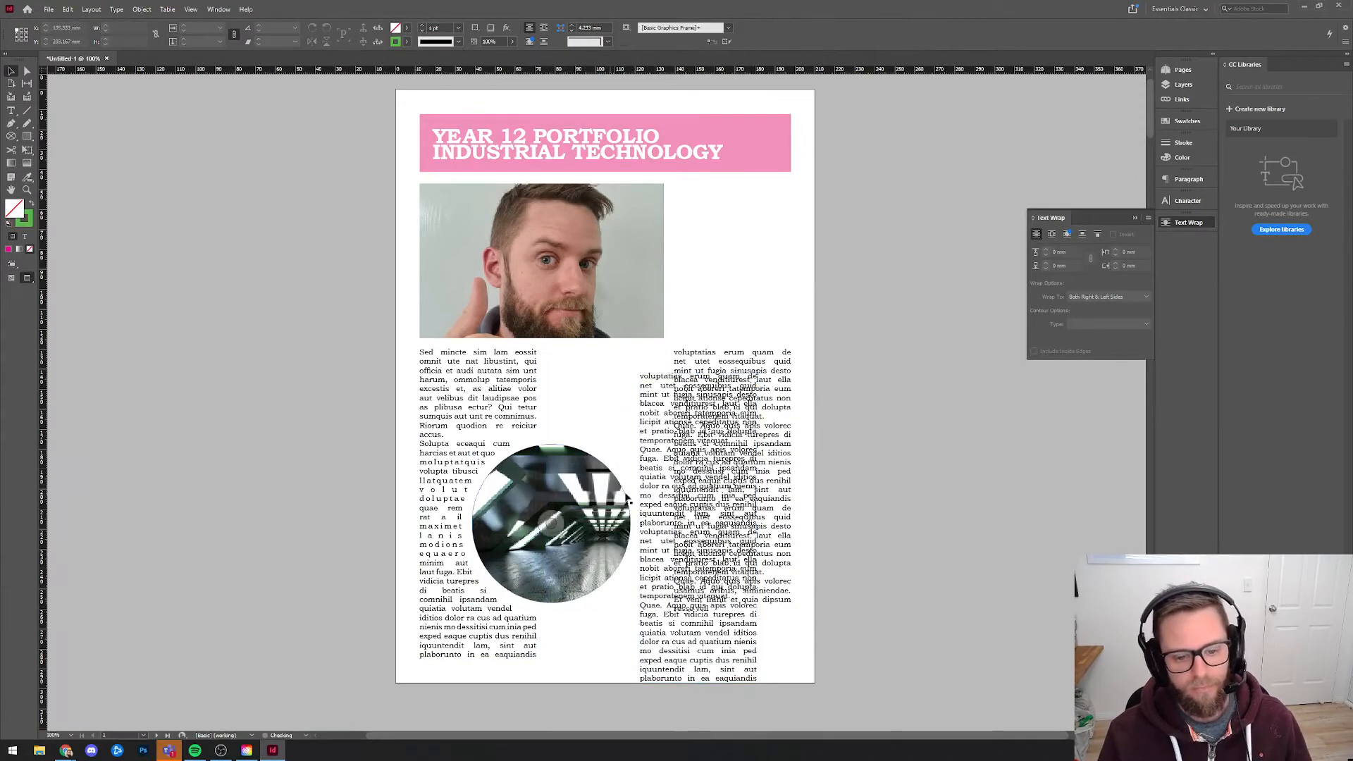
pyautogui.hotkey('ctrl', 'z')
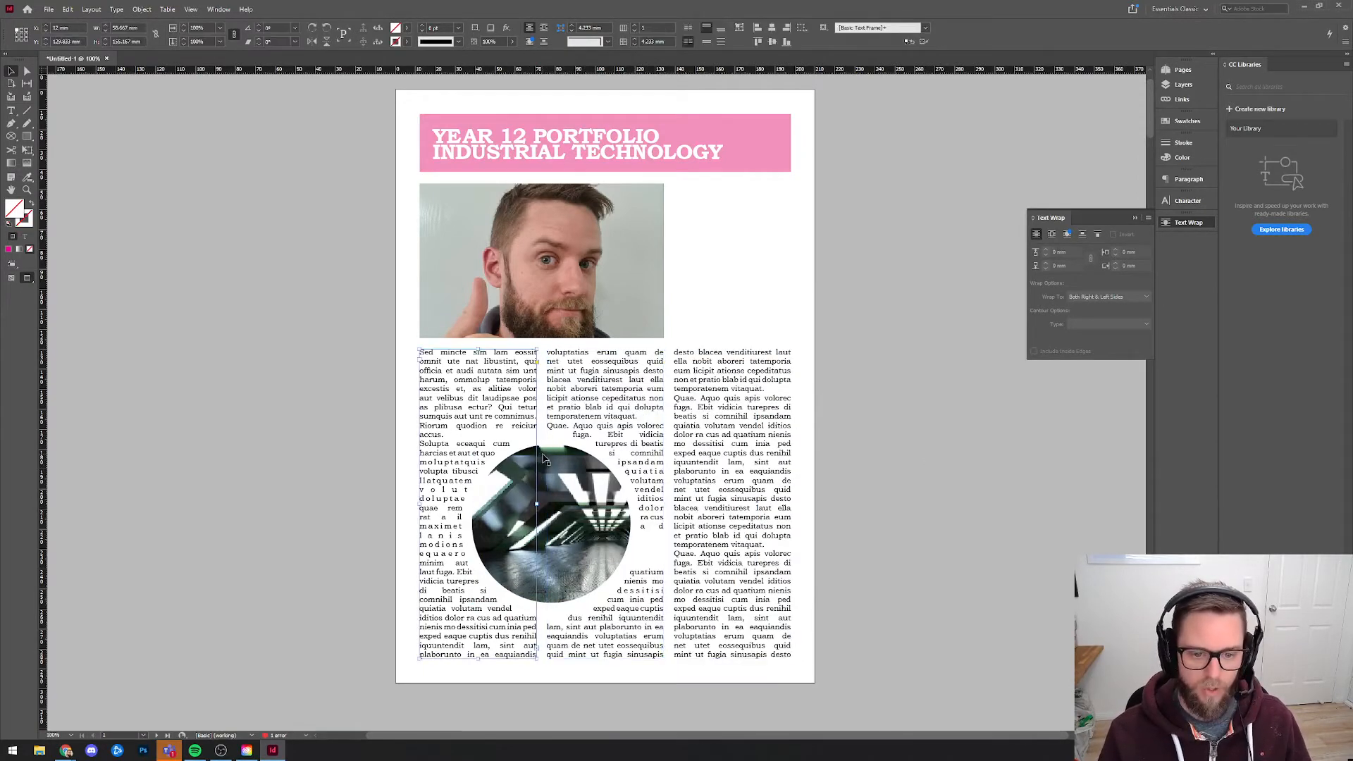
# Move the circular image across the gap between the second and third columns, near the top of the body text.
pyautogui.click(544, 461)
pyautogui.moveTo(682, 495); pyautogui.dragTo(676, 506)
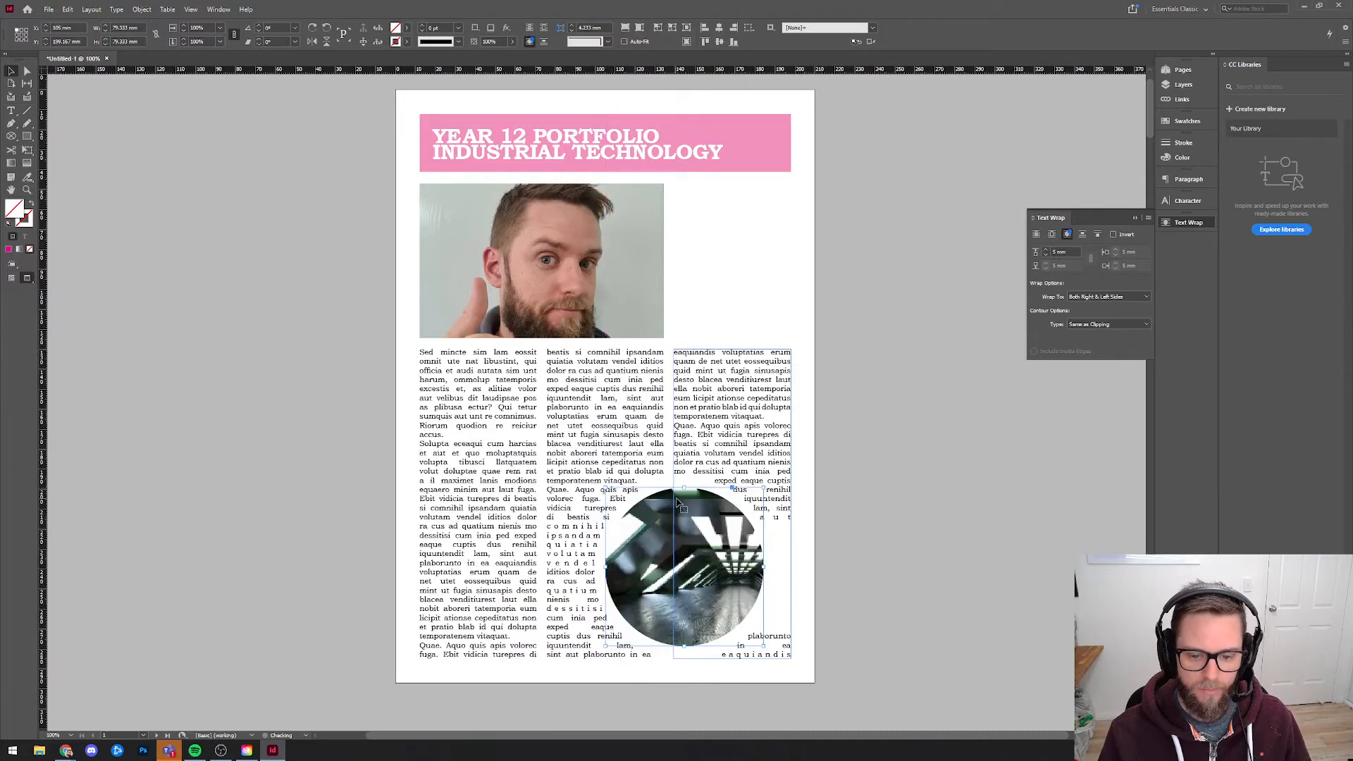
pyautogui.moveTo(665, 451); pyautogui.dragTo(665, 373)
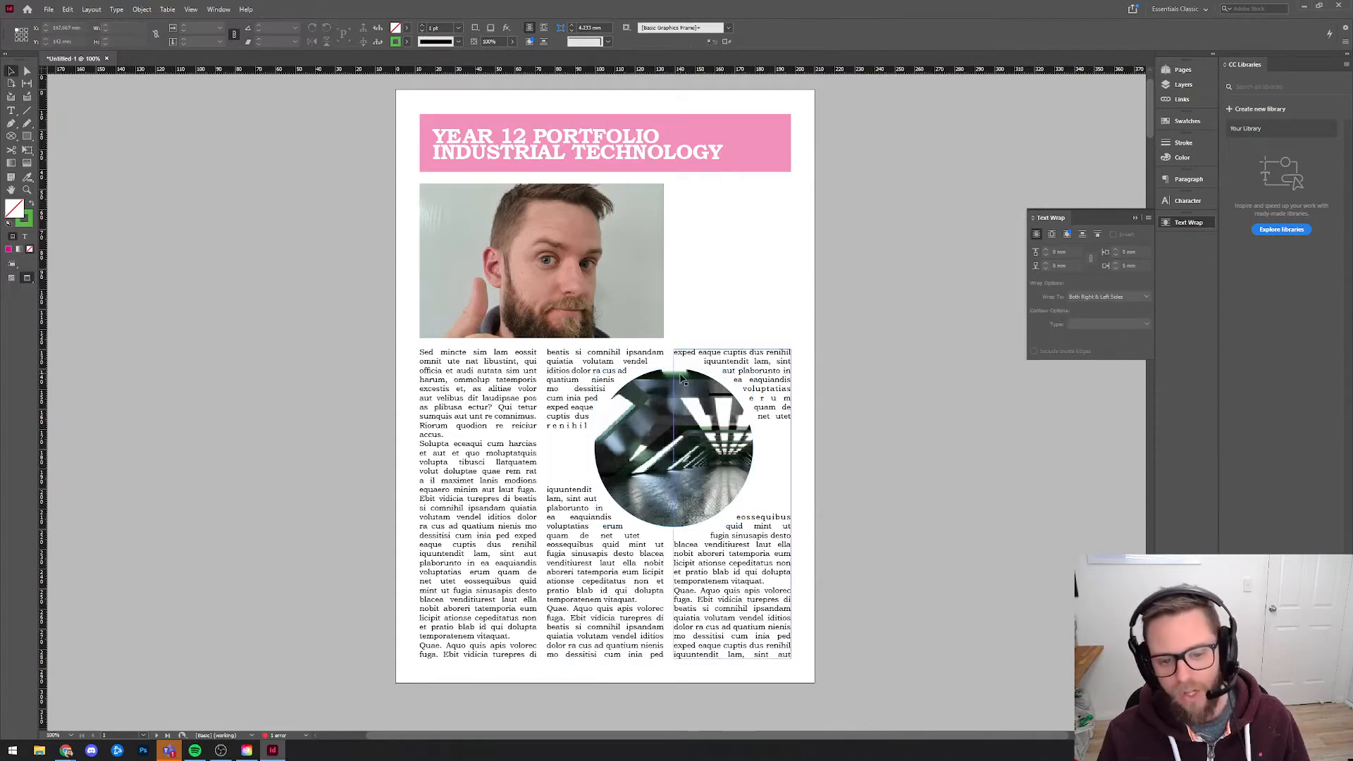
pyautogui.click(763, 610)
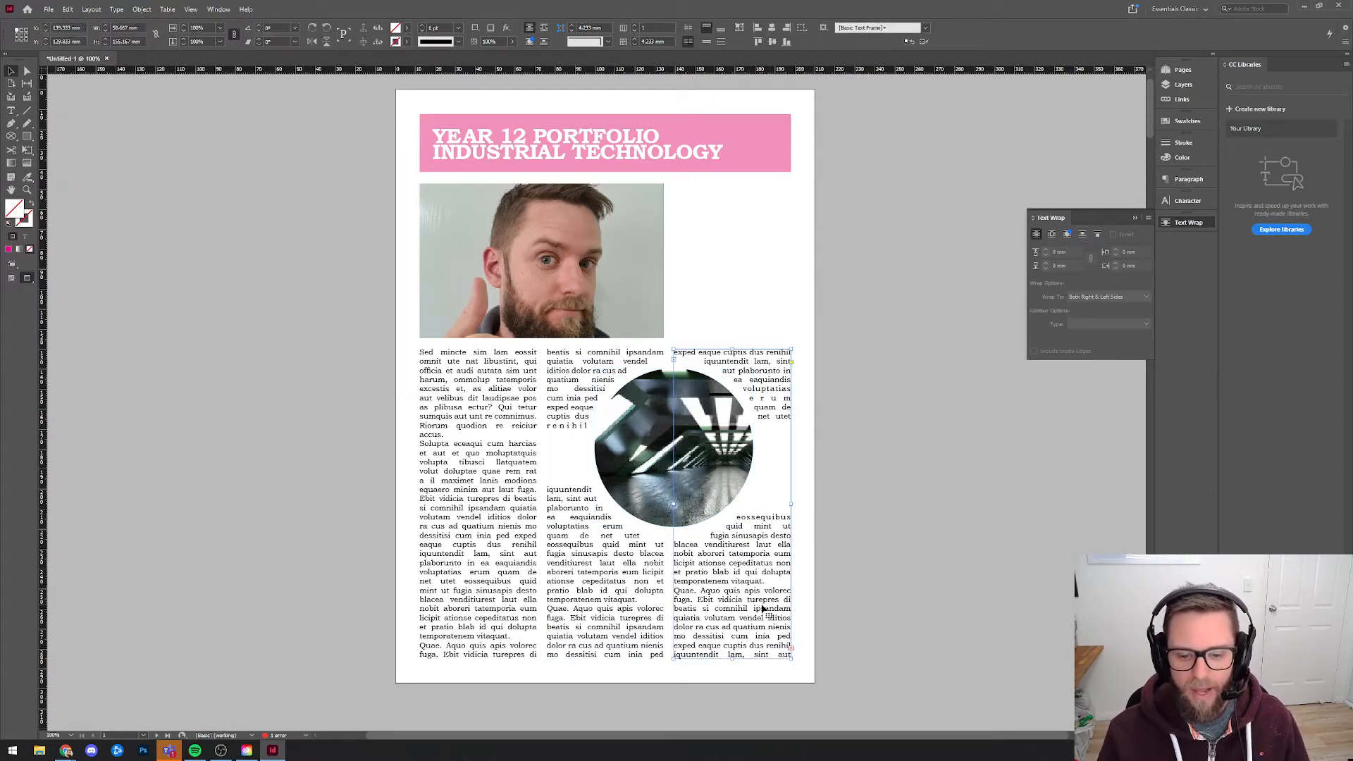
pyautogui.click(668, 380)
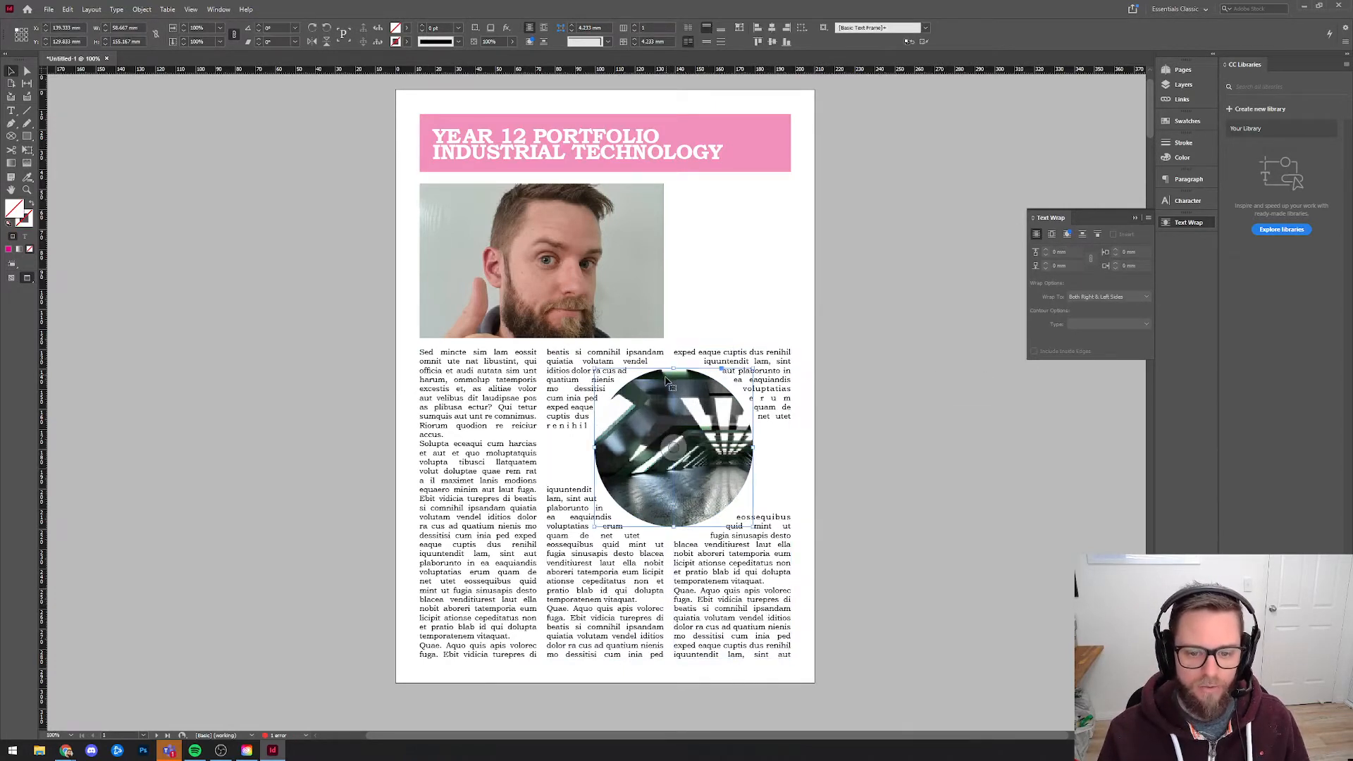
# Show guides and frame edges, and draw a text frame about 59 mm wide and 181 mm high in page 2's first column.
pyautogui.press('w')
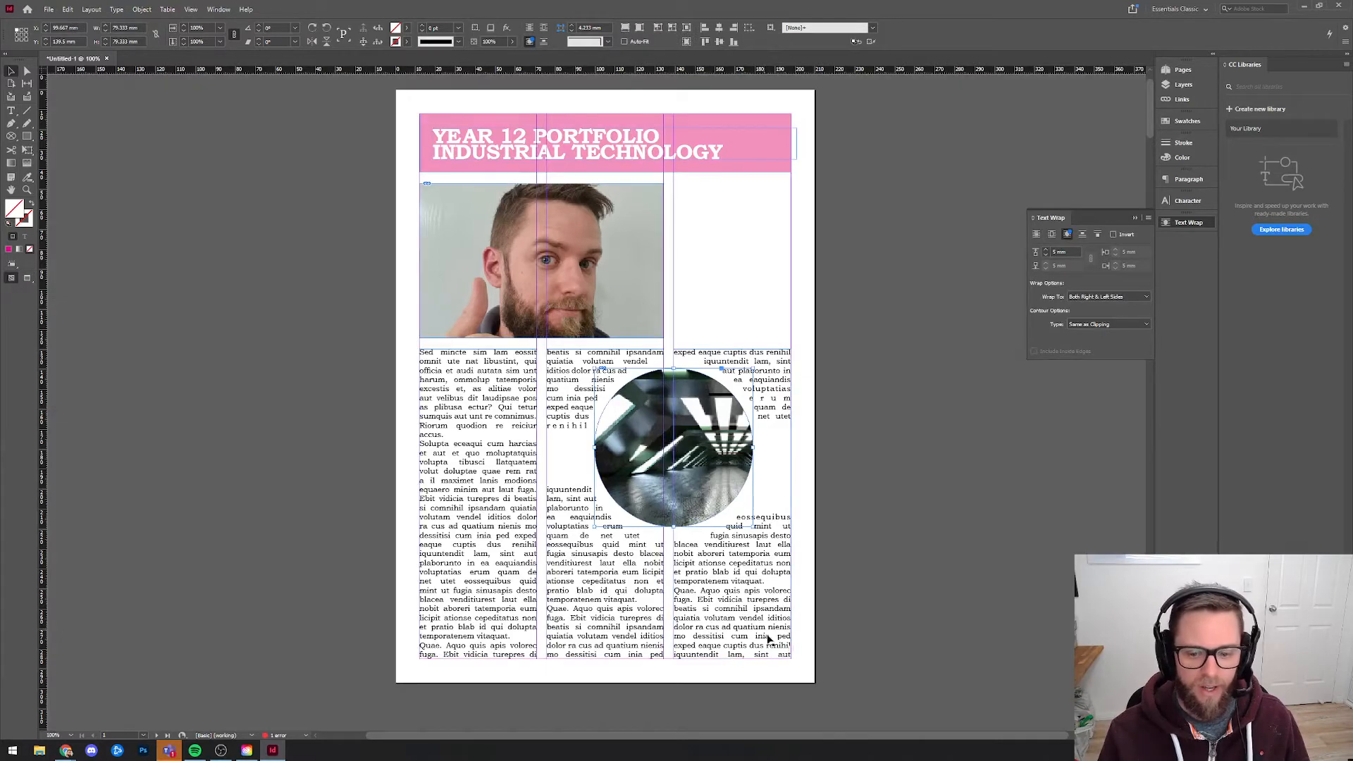
pyautogui.click(771, 640)
pyautogui.click(791, 648)
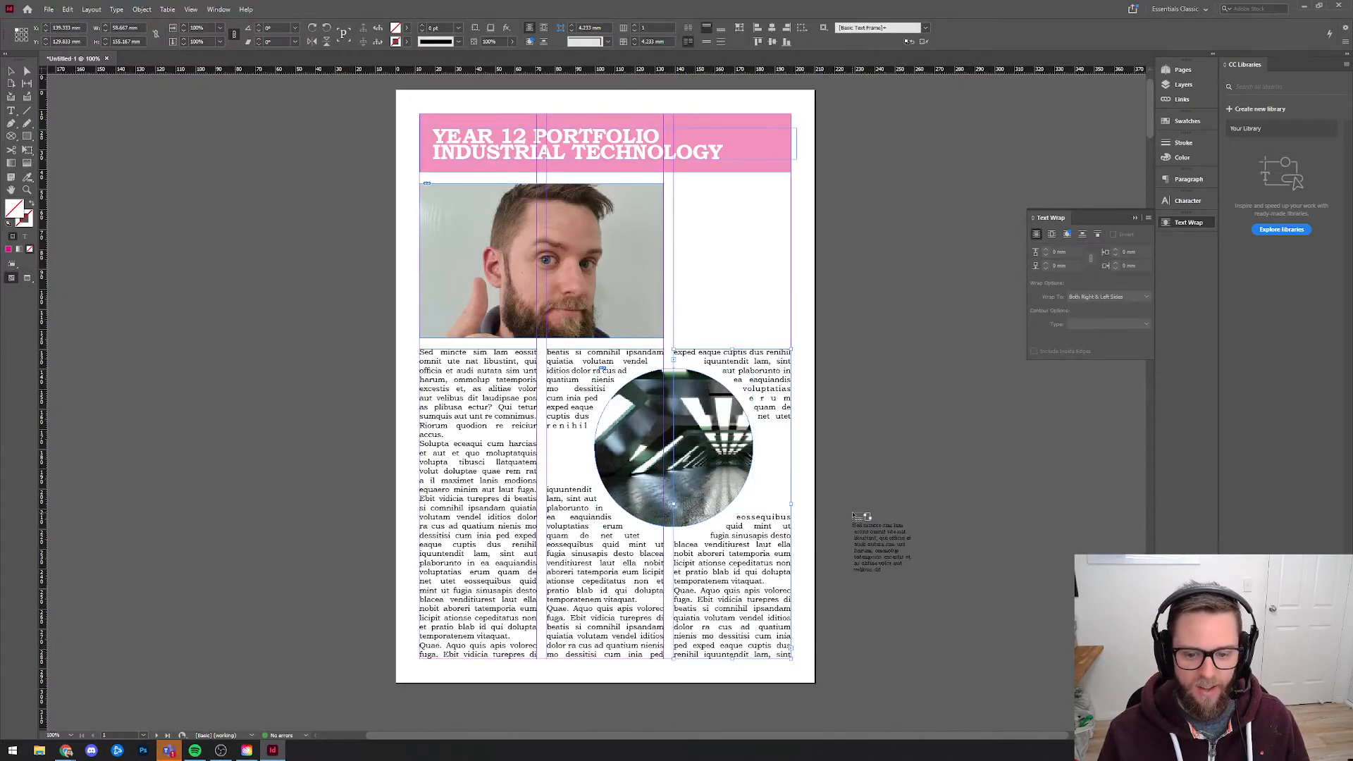
pyautogui.scroll(-3, 852, 500)
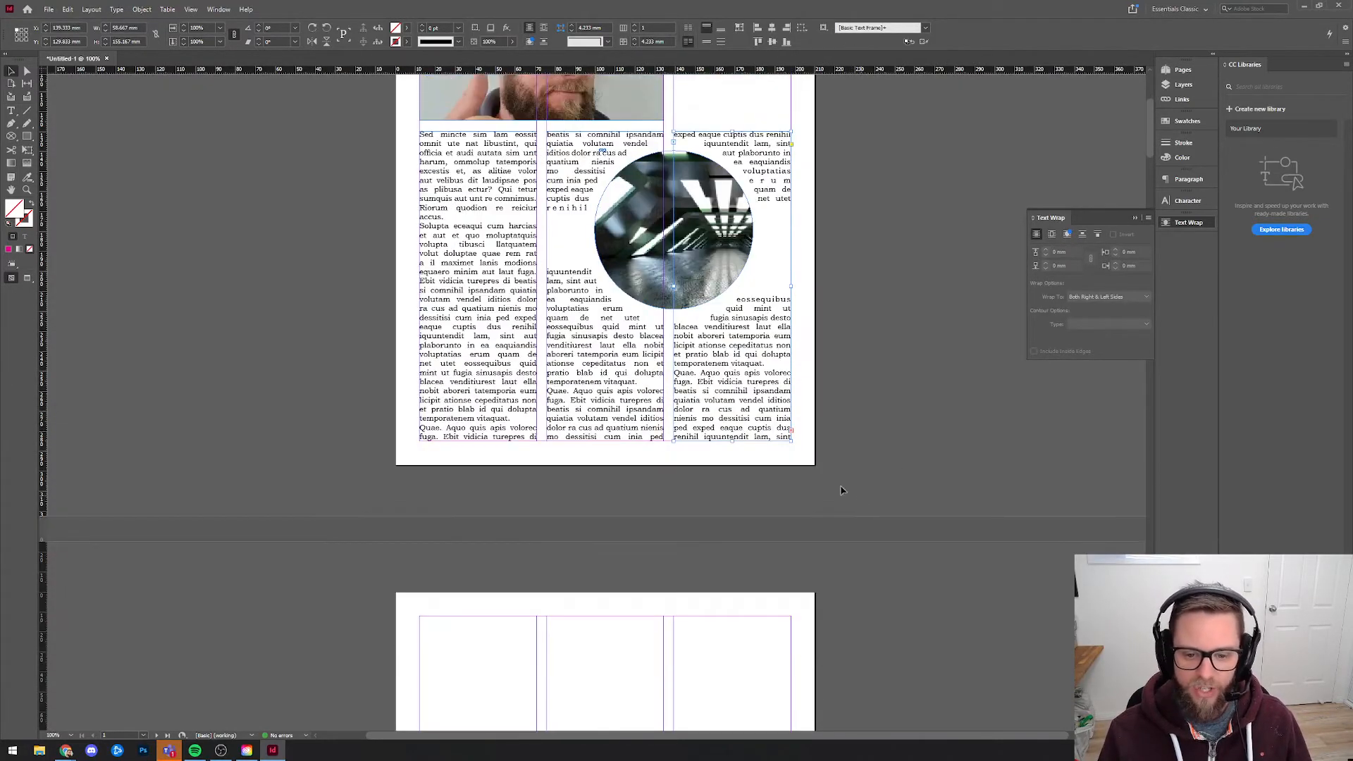
pyautogui.click(11, 110)
pyautogui.scroll(-4, 506, 502)
pyautogui.moveTo(425, 348); pyautogui.dragTo(536, 704)
pyautogui.click(11, 71)
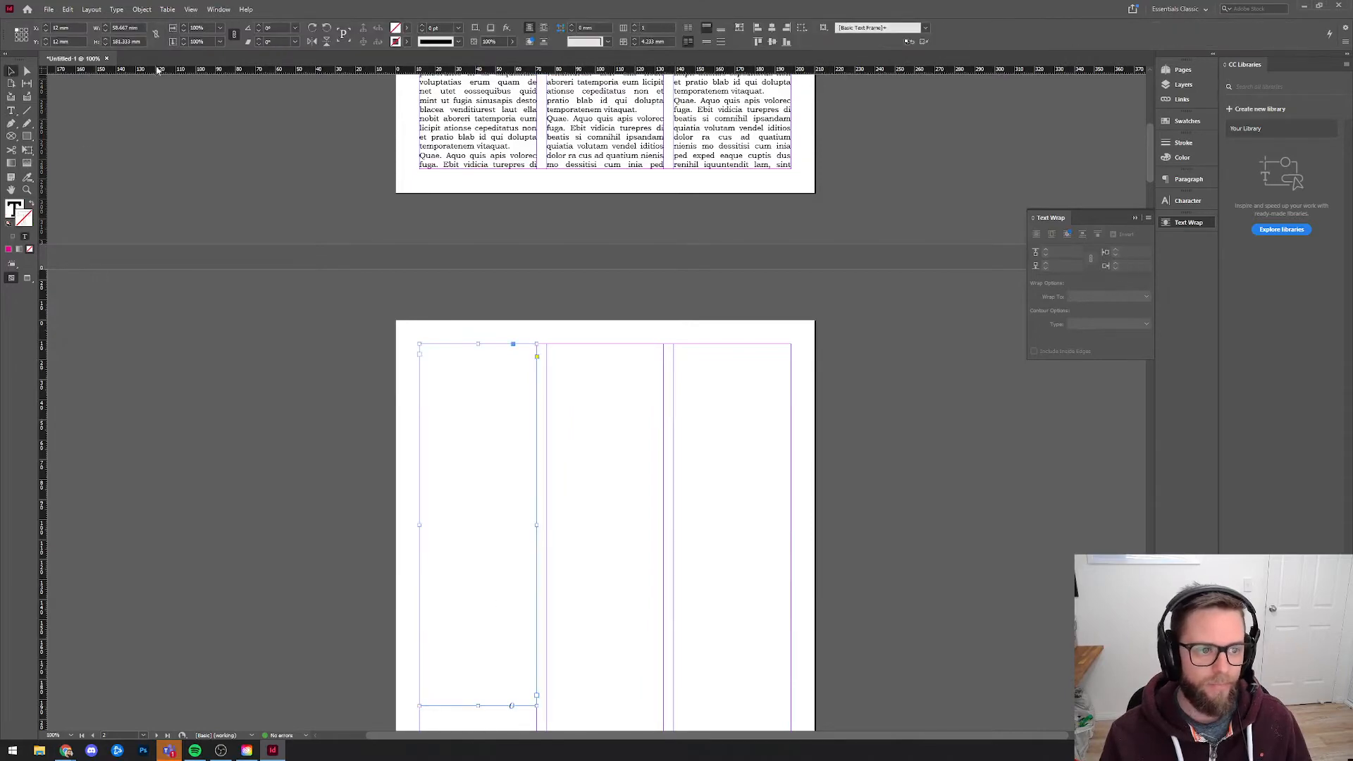
# Link the overset text from page 1's third column into the new text frame on page 2.
pyautogui.click(761, 136)
pyautogui.click(791, 157)
pyautogui.click(534, 432)
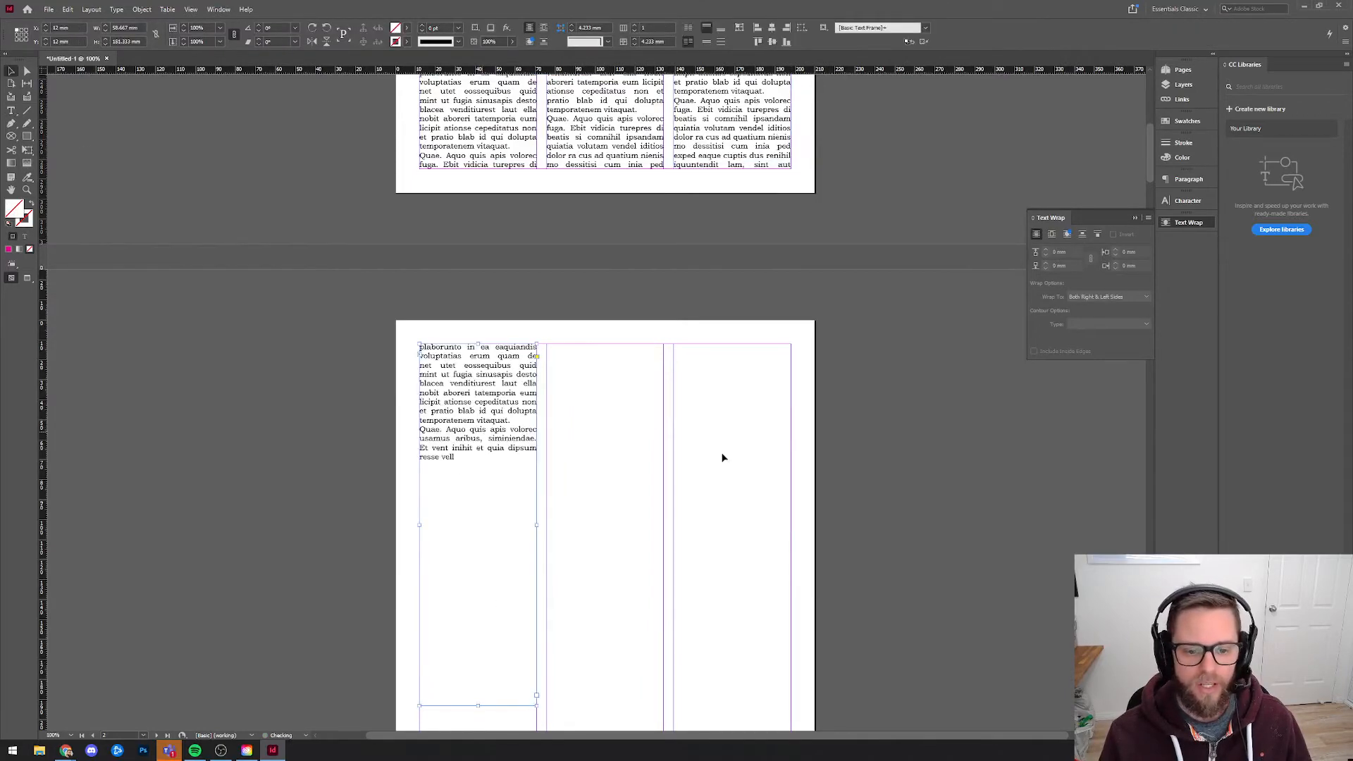
pyautogui.scroll(7, 738, 505)
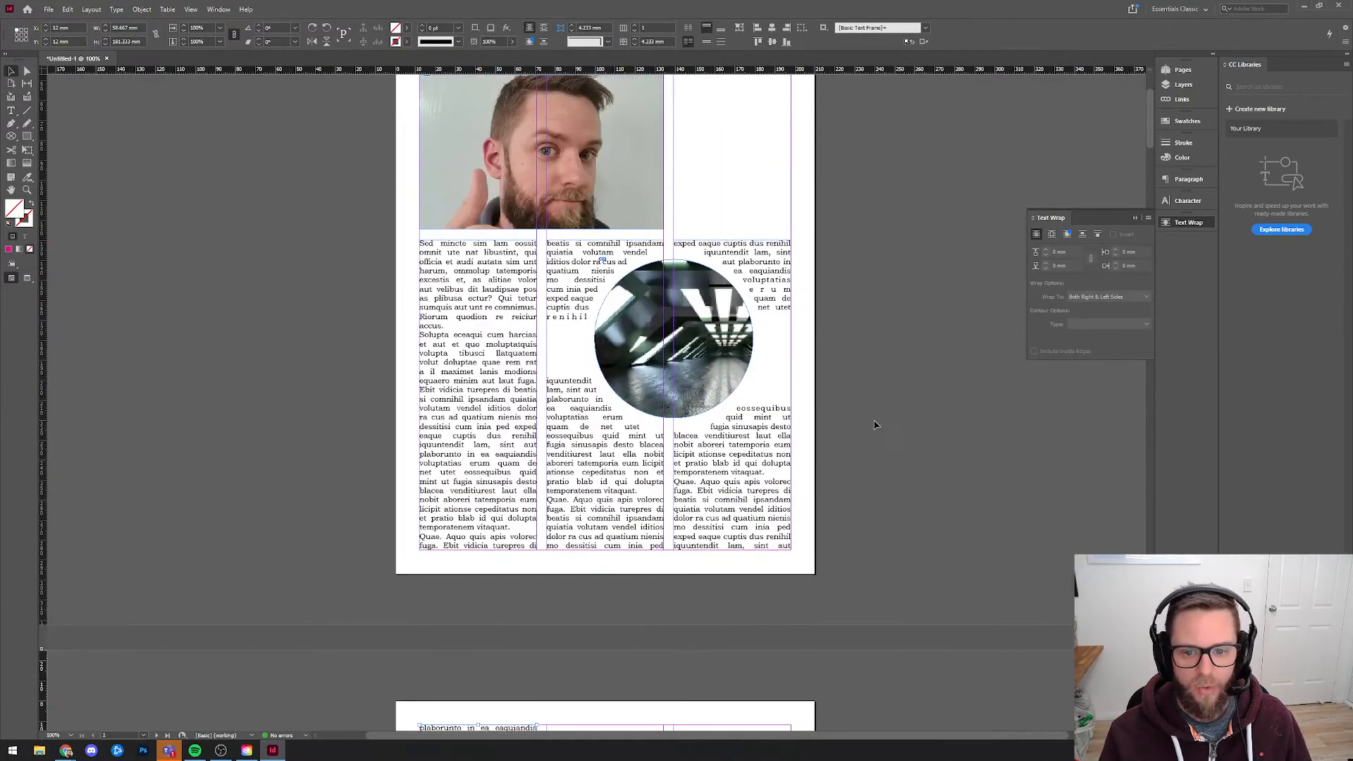
pyautogui.click(886, 428)
pyautogui.scroll(4, 887, 431)
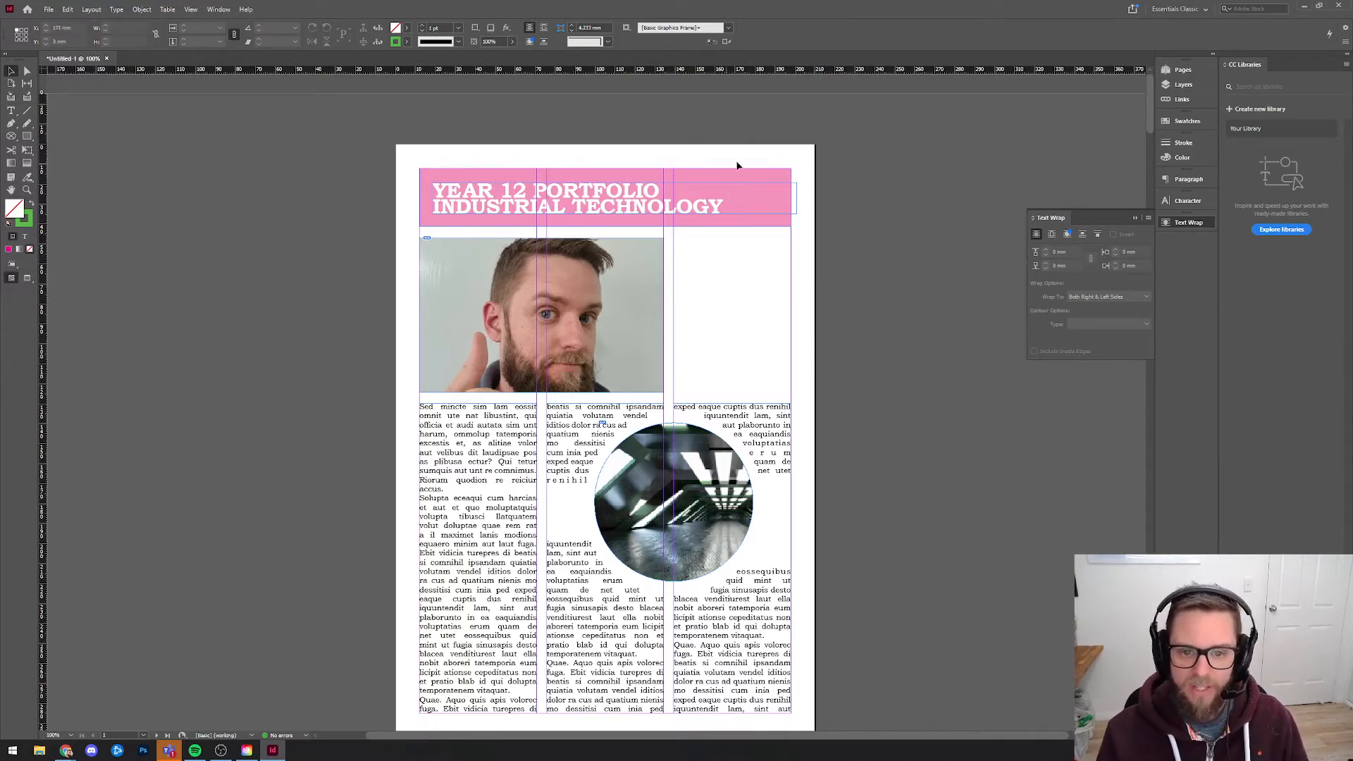
# Open the A-Master spread for editing and bring both of its pages into view.
pyautogui.click(1180, 70)
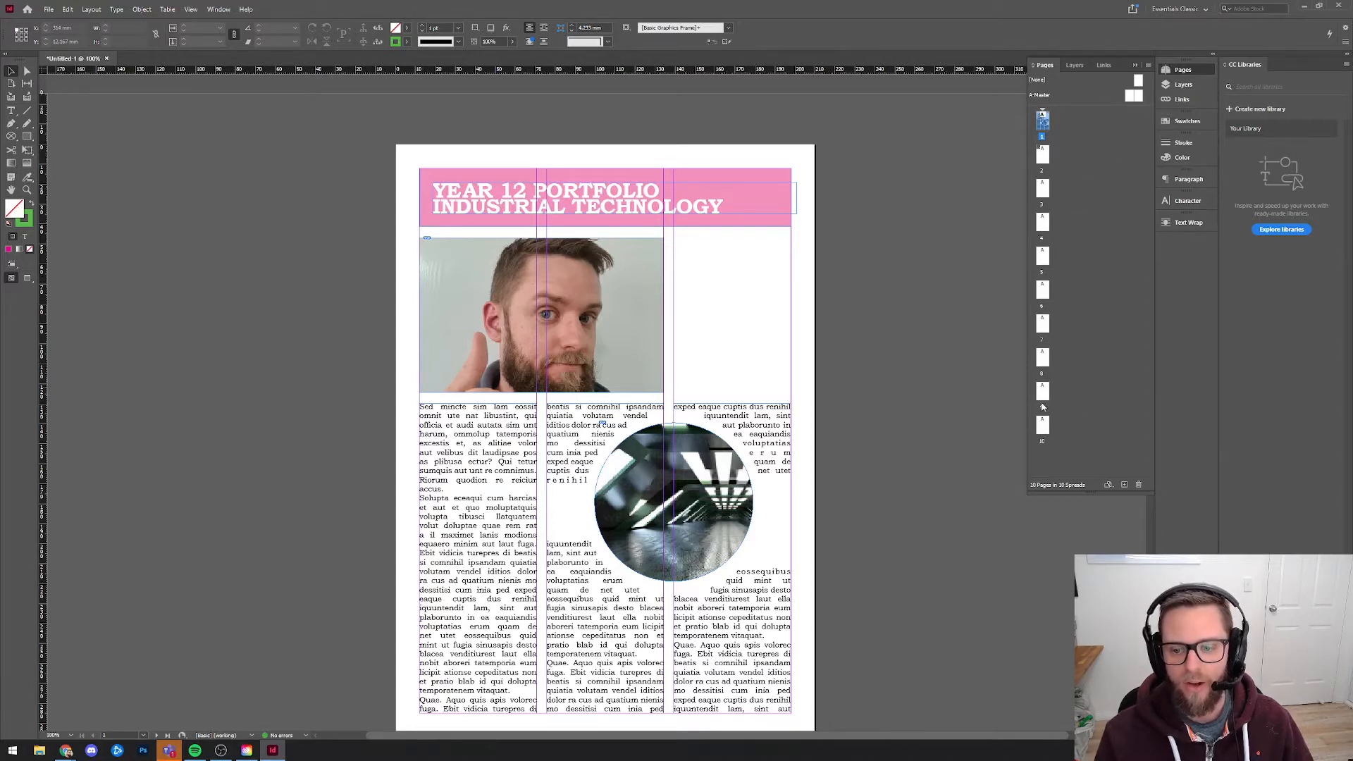
pyautogui.doubleClick(1136, 97)
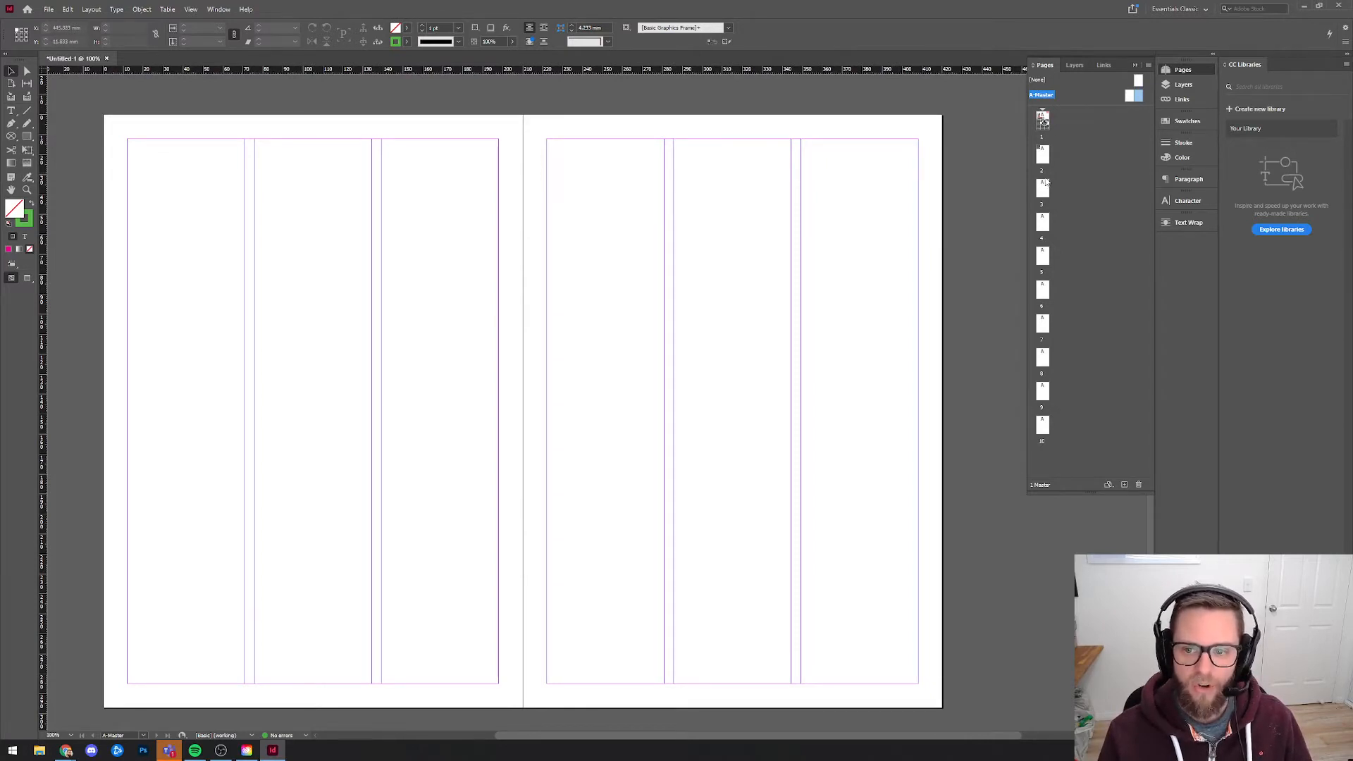
pyautogui.doubleClick(1129, 98)
pyautogui.doubleClick(1138, 97)
pyautogui.moveTo(492, 226); pyautogui.dragTo(618, 219)
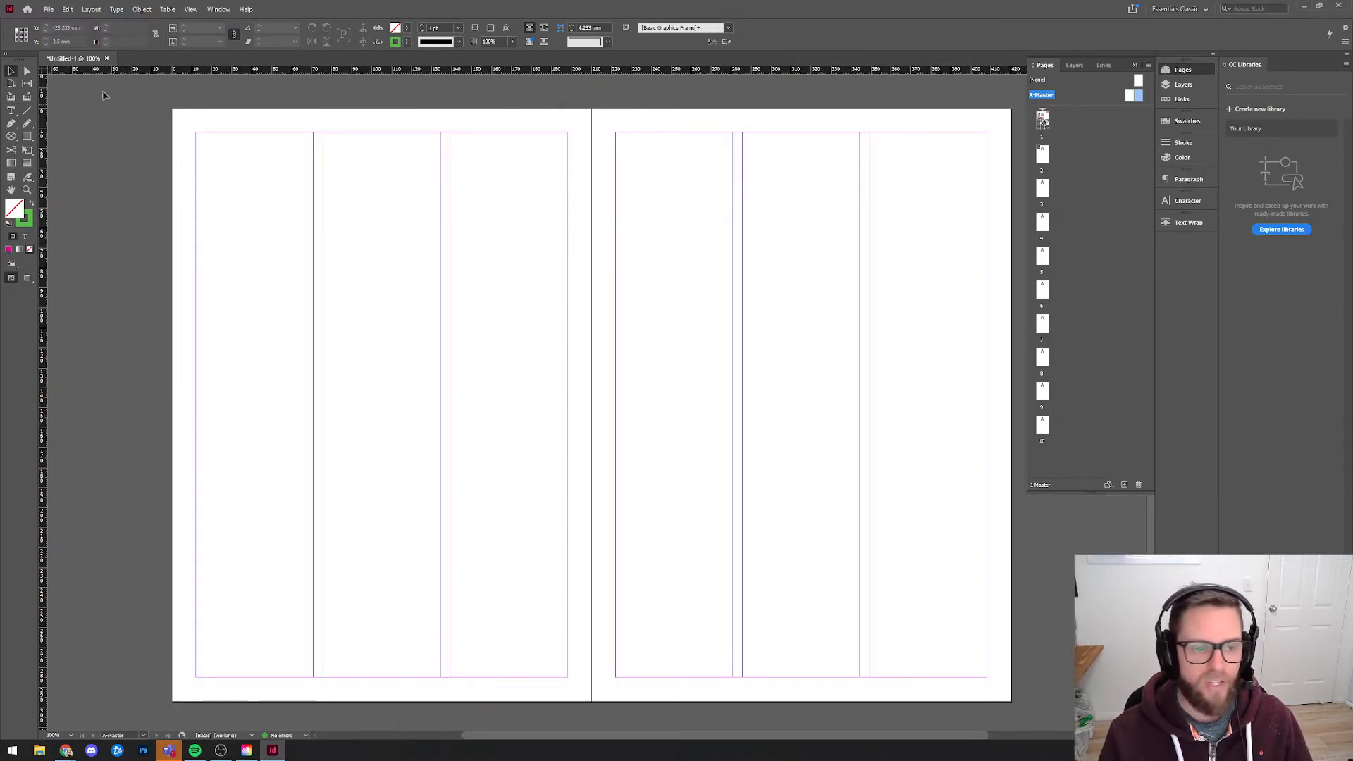
# Draw a magenta rectangle without stroke, about 125 by 89 mm, on the left-hand A-Master page, and return to page 1.
pyautogui.click(27, 136)
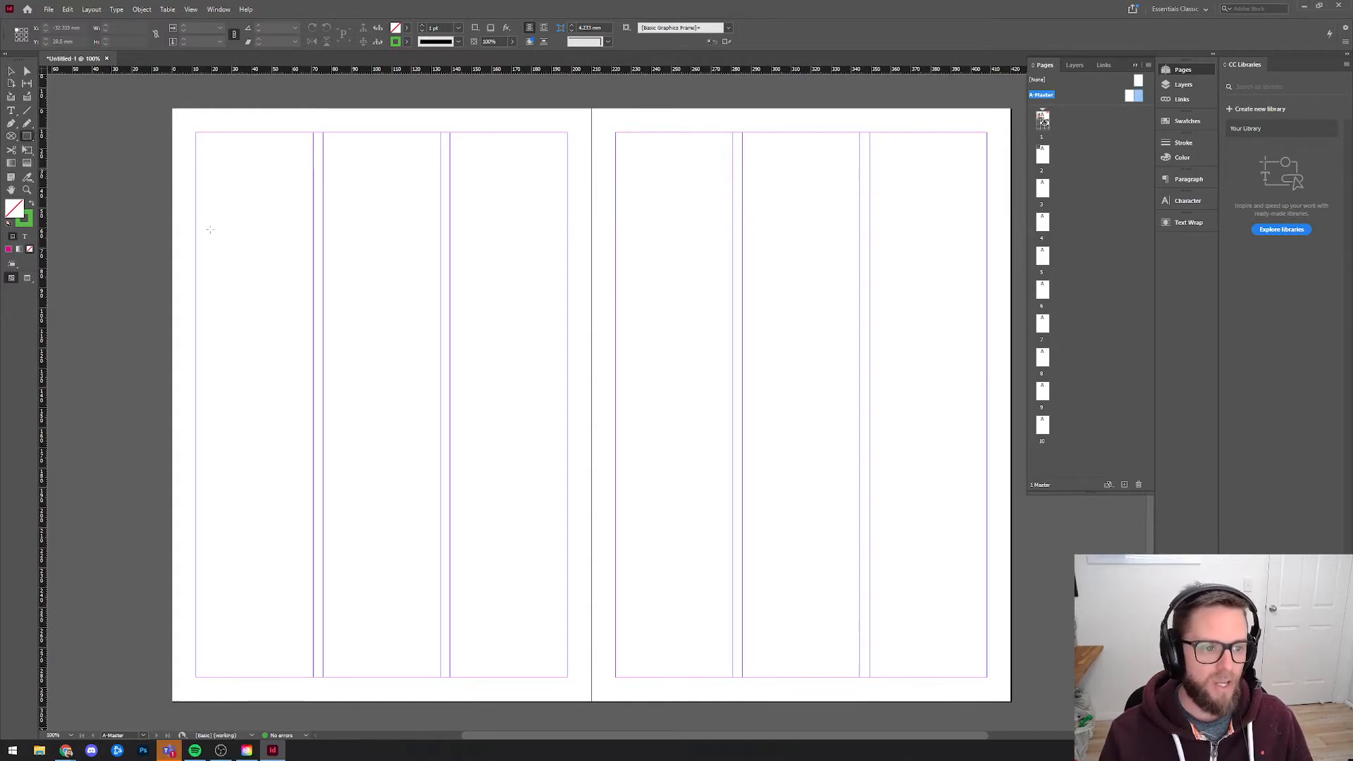
pyautogui.moveTo(292, 396)
pyautogui.mouseDown()
pyautogui.moveTo(323, 447)
pyautogui.moveTo(541, 574)
pyautogui.mouseUp()
pyautogui.click(8, 249)
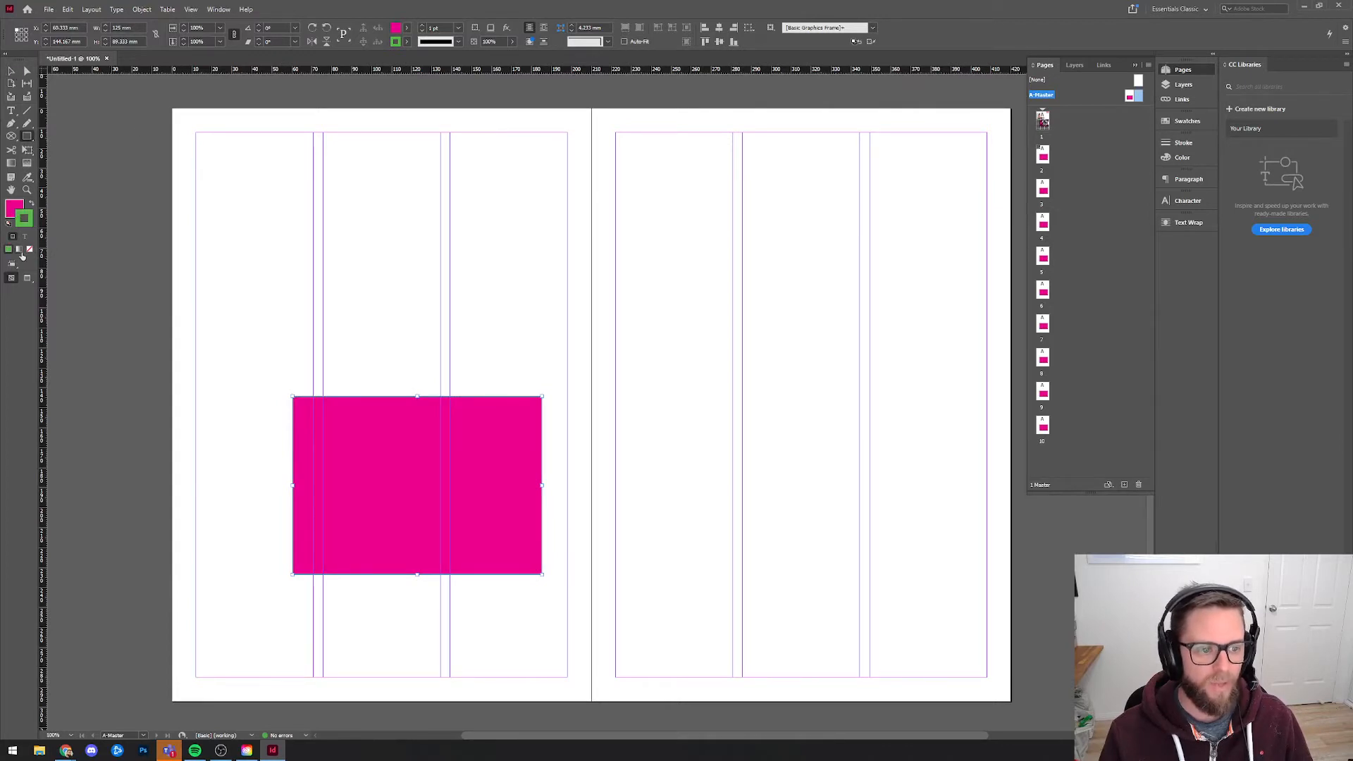
pyautogui.click(30, 249)
pyautogui.click(12, 72)
pyautogui.click(141, 219)
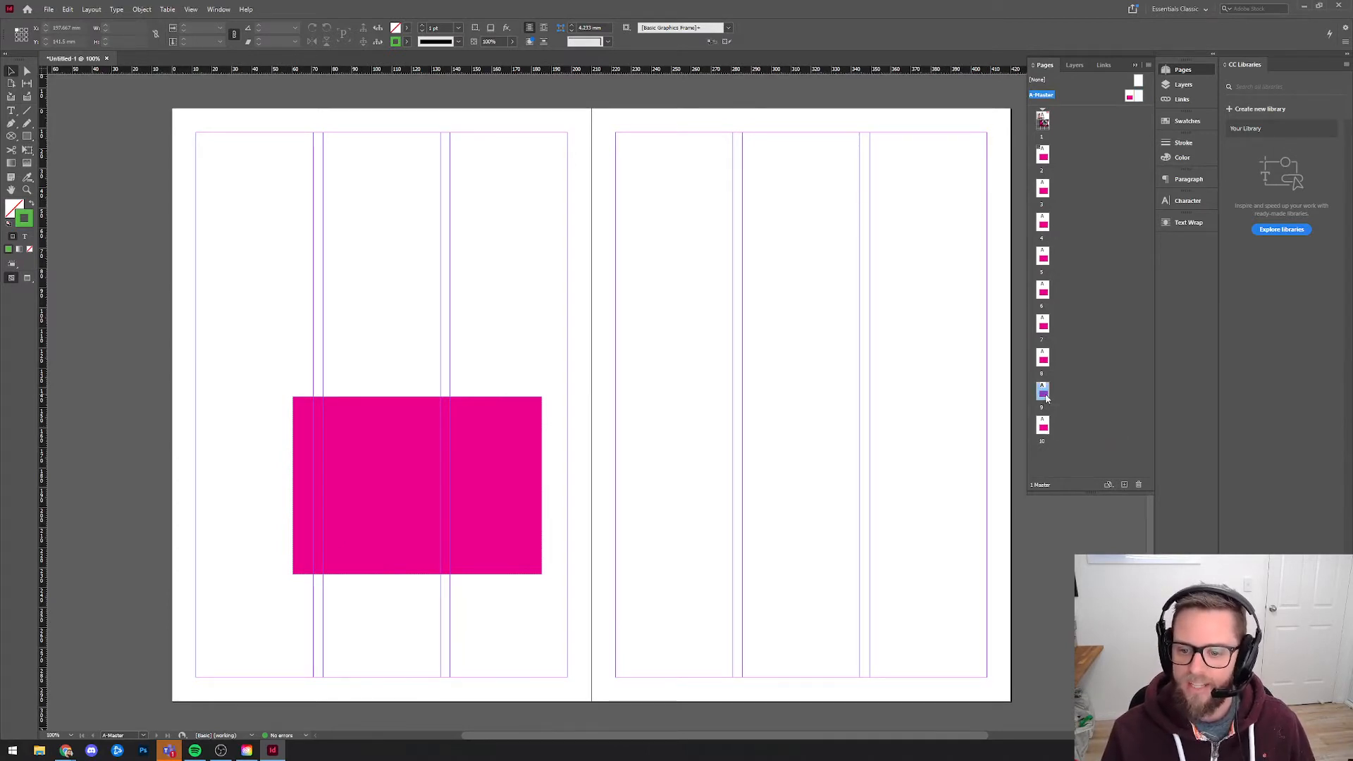
pyautogui.click(1046, 361)
pyautogui.doubleClick(1043, 122)
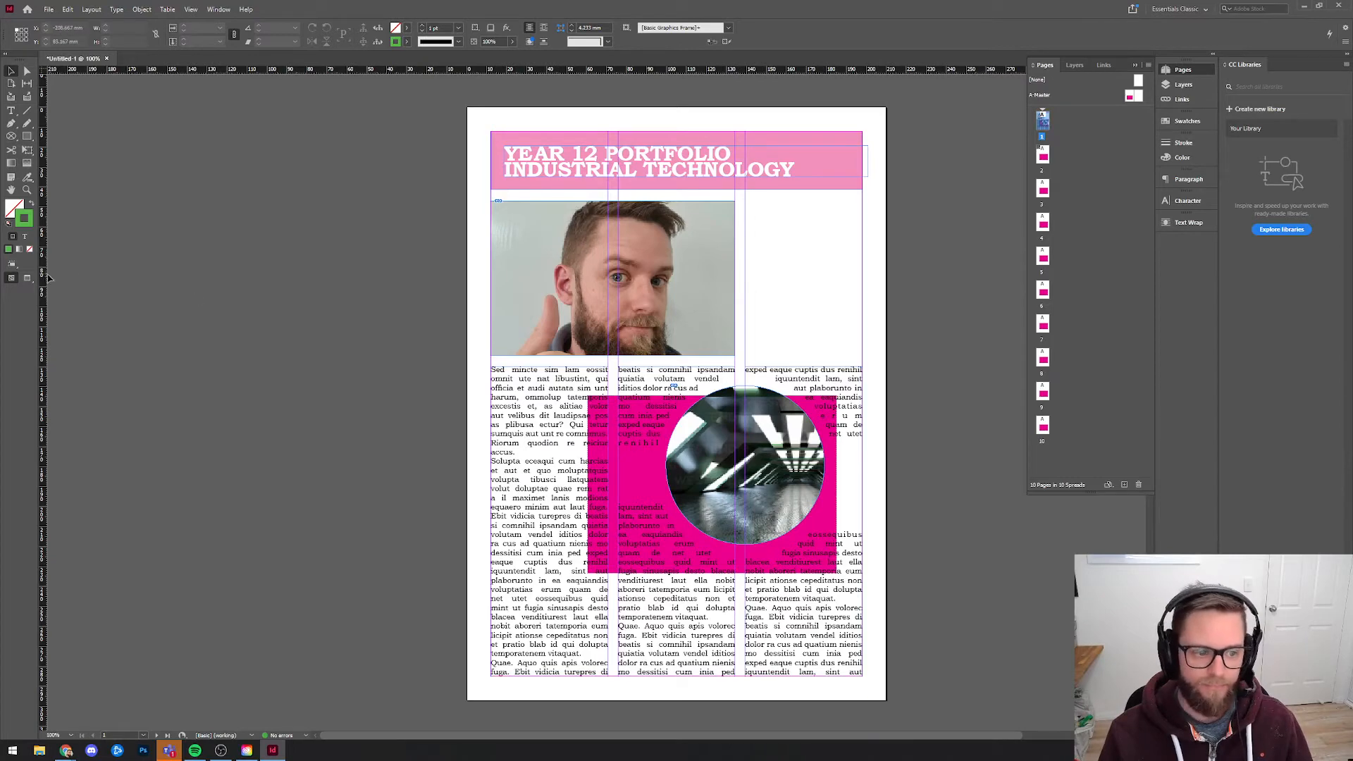
# Preview page 1 without guides and compare it with the A-Master spread holding the magenta rectangle.
pyautogui.press('w')
pyautogui.doubleClick(1042, 124)
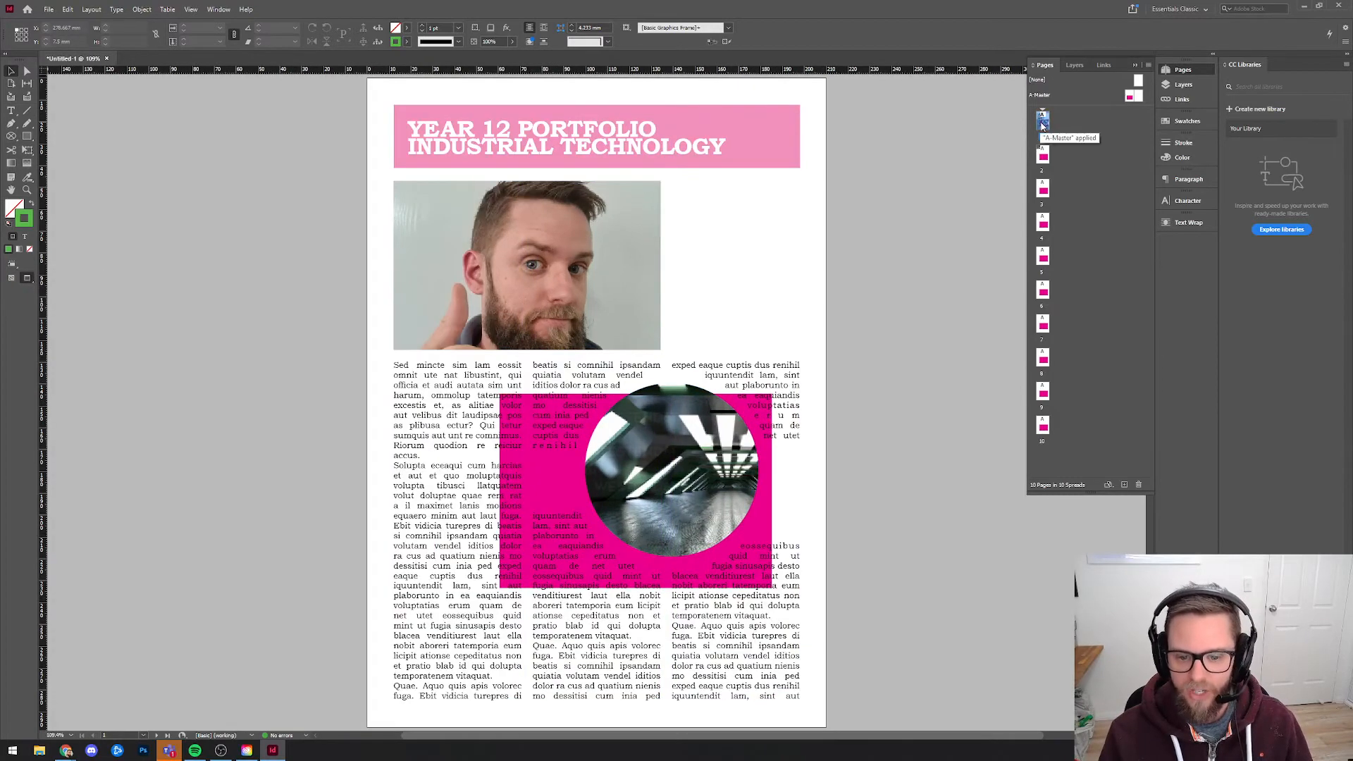
pyautogui.doubleClick(1129, 96)
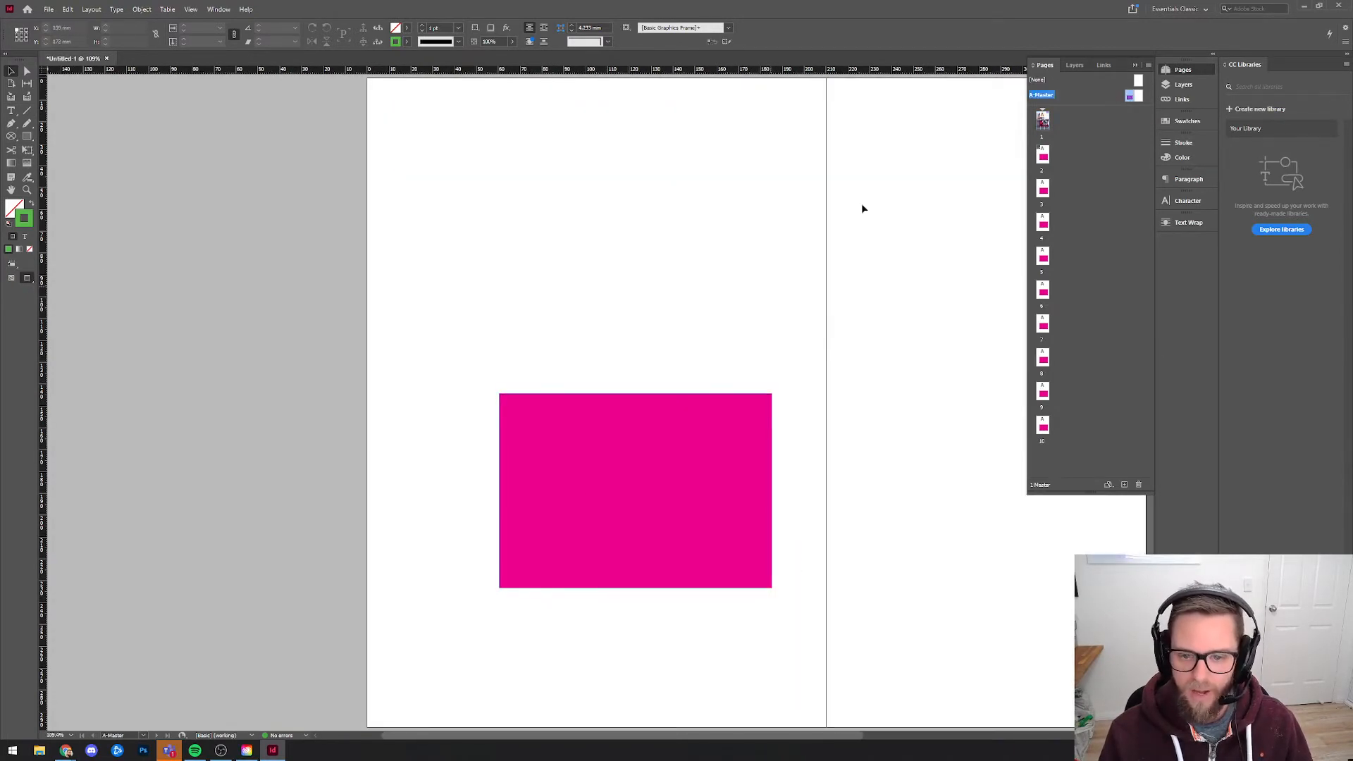
pyautogui.doubleClick(1042, 125)
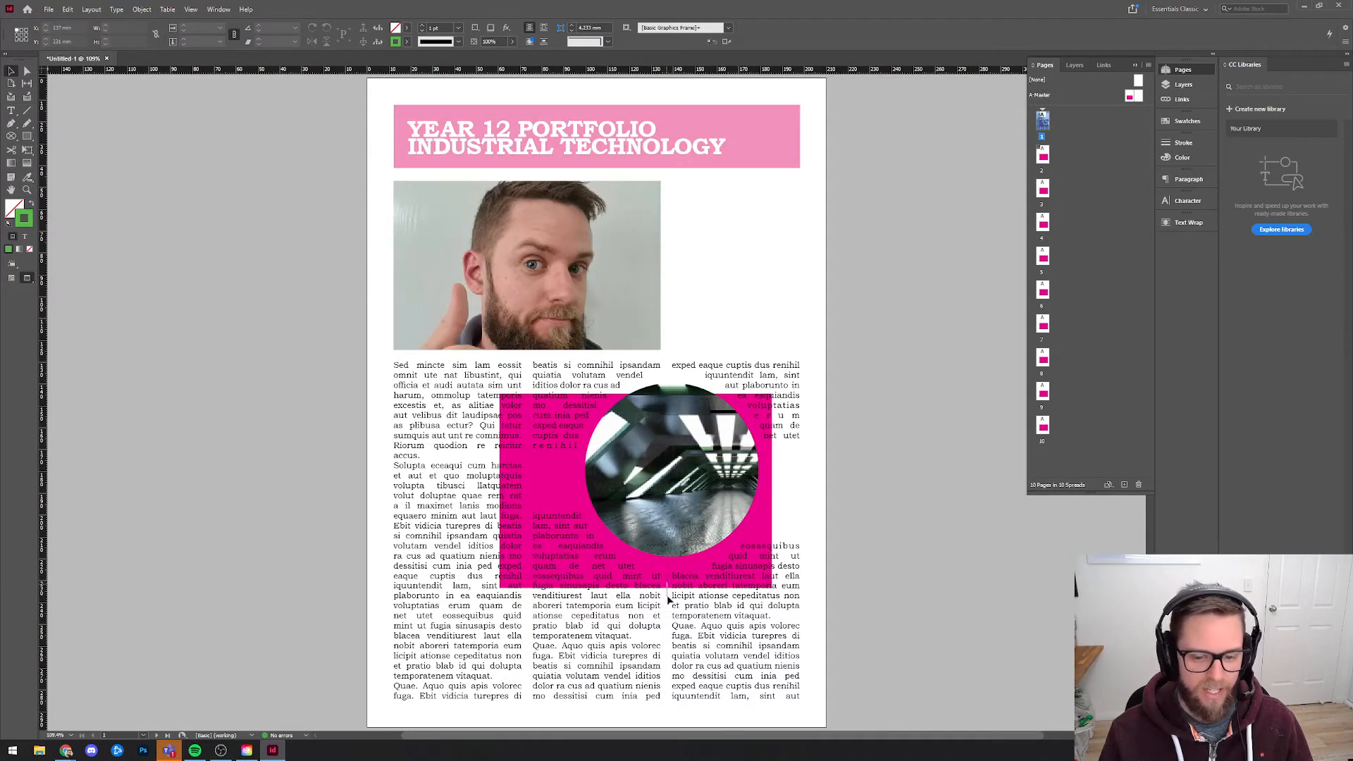
# On the left-hand A-Master page, reshape the magenta rectangle into a footer strip about 186 by 11 mm along the bottom margin, with guides shown.
pyautogui.doubleClick(1130, 99)
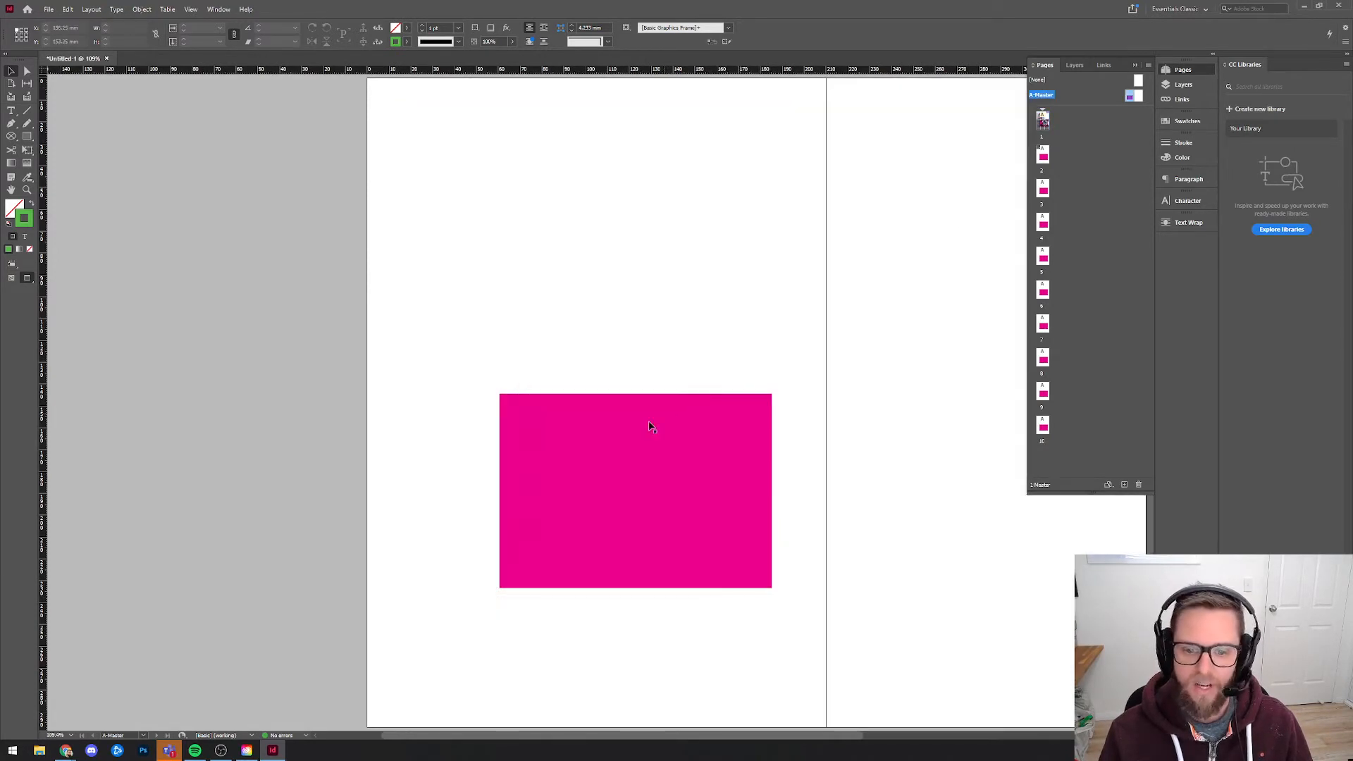
pyautogui.moveTo(649, 422); pyautogui.dragTo(575, 512)
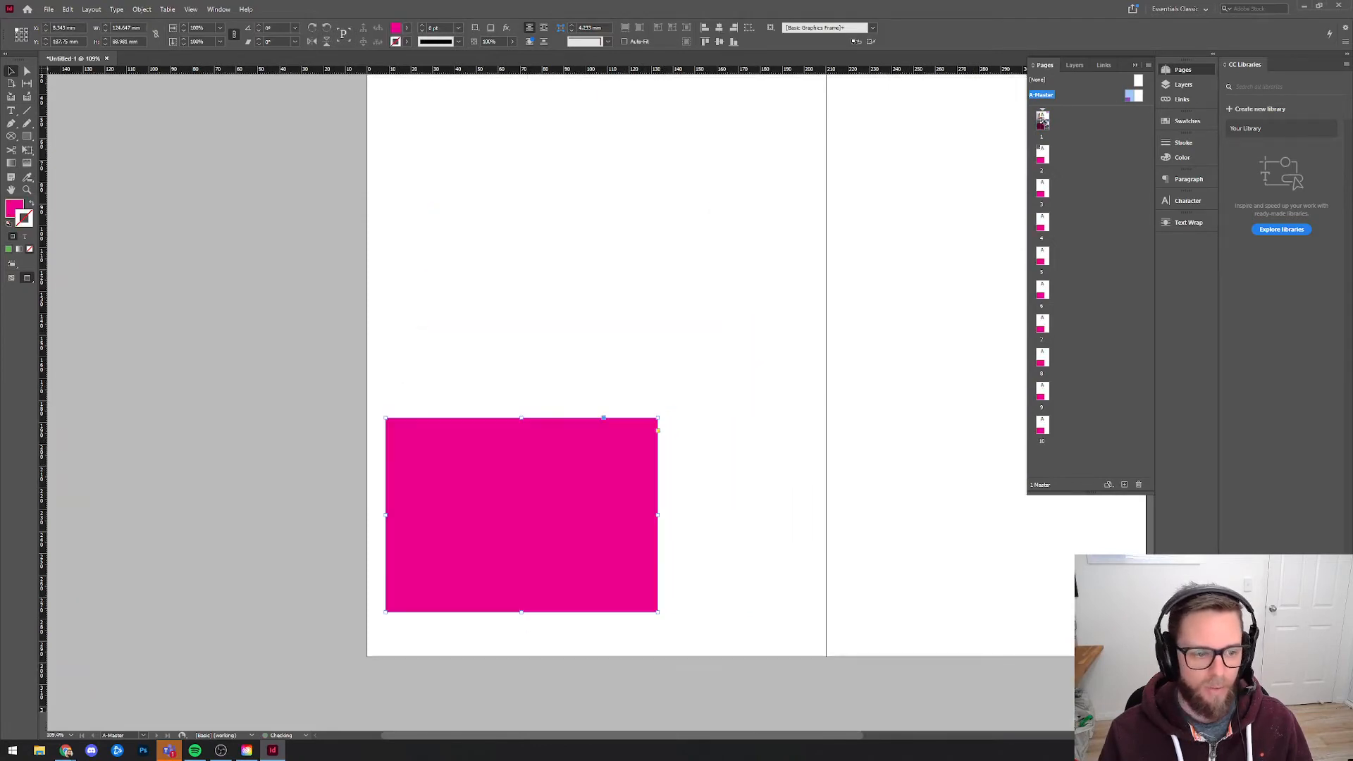
pyautogui.click(13, 280)
pyautogui.moveTo(468, 598); pyautogui.dragTo(476, 616)
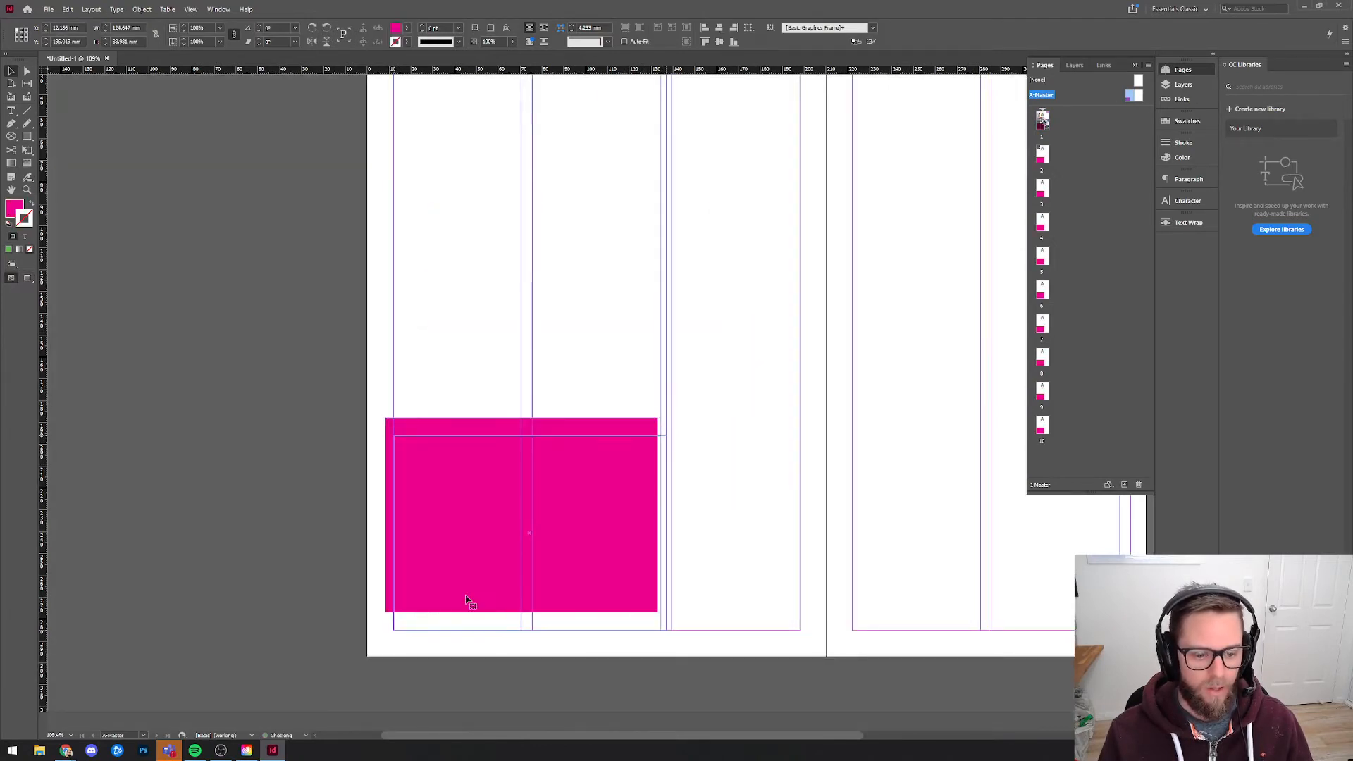
pyautogui.moveTo(665, 537); pyautogui.dragTo(822, 534)
pyautogui.moveTo(598, 435); pyautogui.dragTo(598, 606)
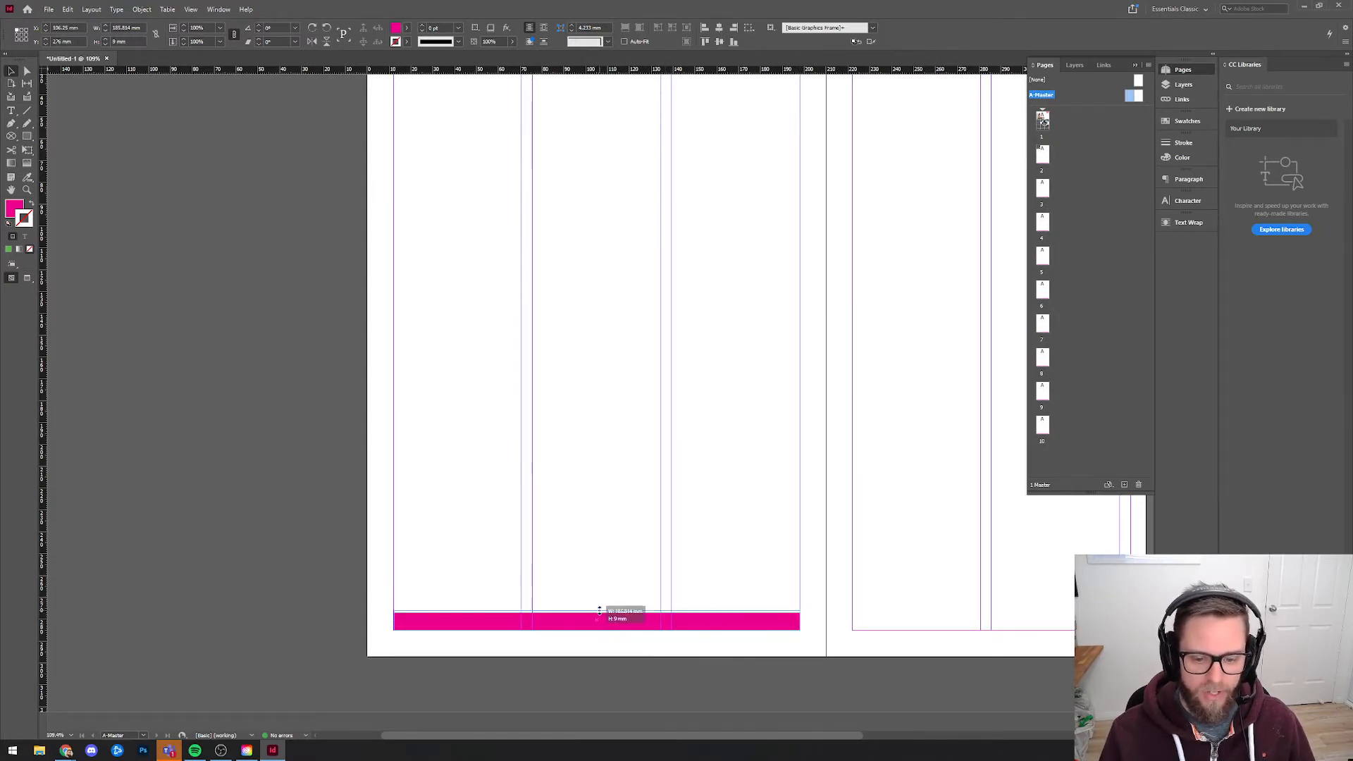
pyautogui.click(737, 534)
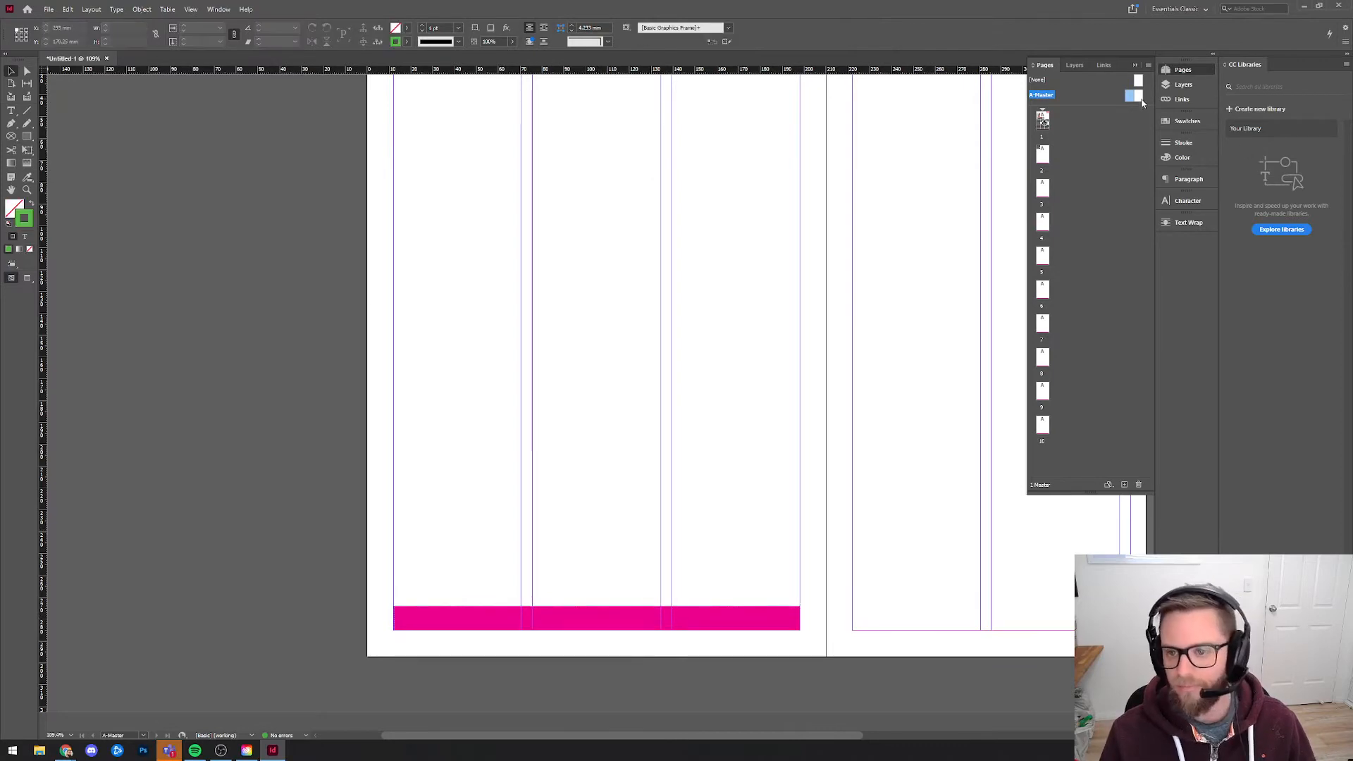
# Shorten page 1's three column text frames so that they end at the top edge of the magenta footer strip.
pyautogui.doubleClick(1042, 120)
pyautogui.scroll(-3, 596, 441)
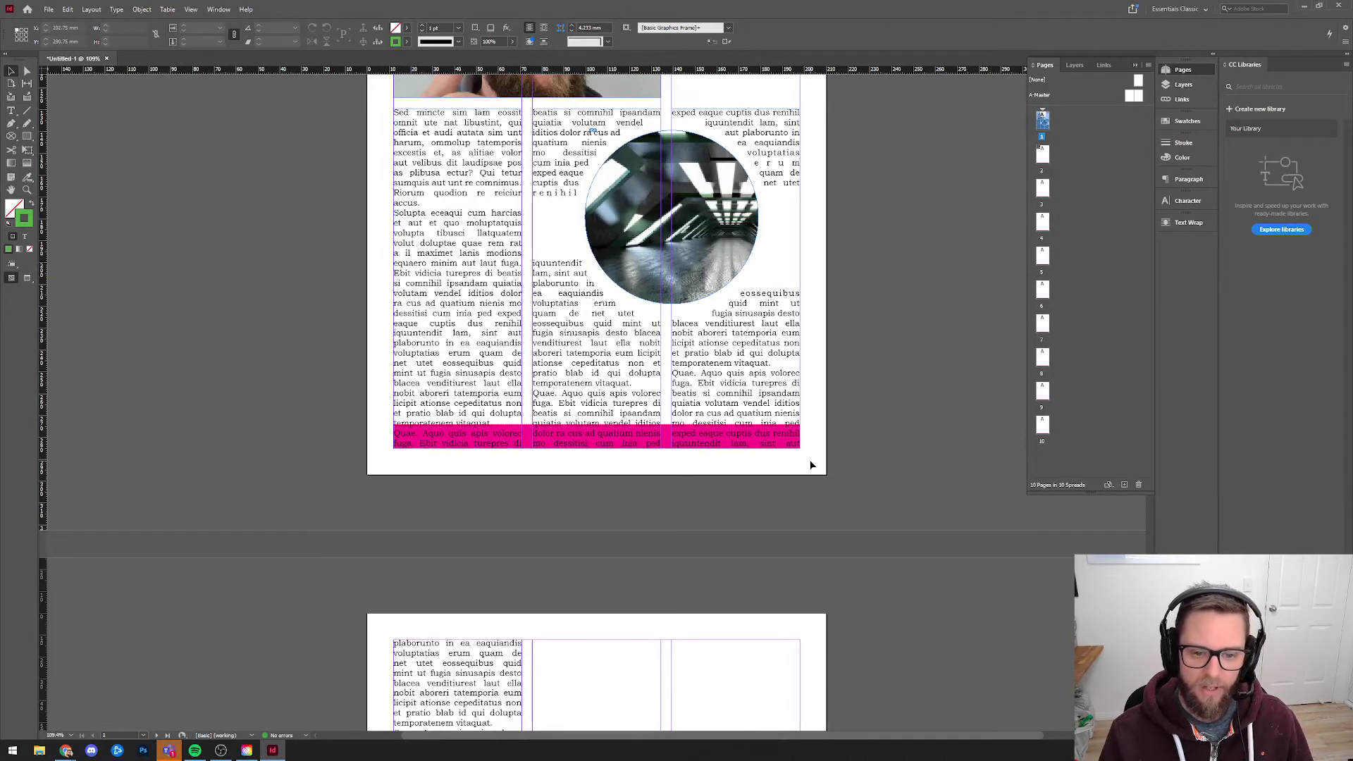
pyautogui.moveTo(809, 461); pyautogui.dragTo(361, 401)
pyautogui.moveTo(597, 448); pyautogui.dragTo(598, 422)
pyautogui.click(600, 485)
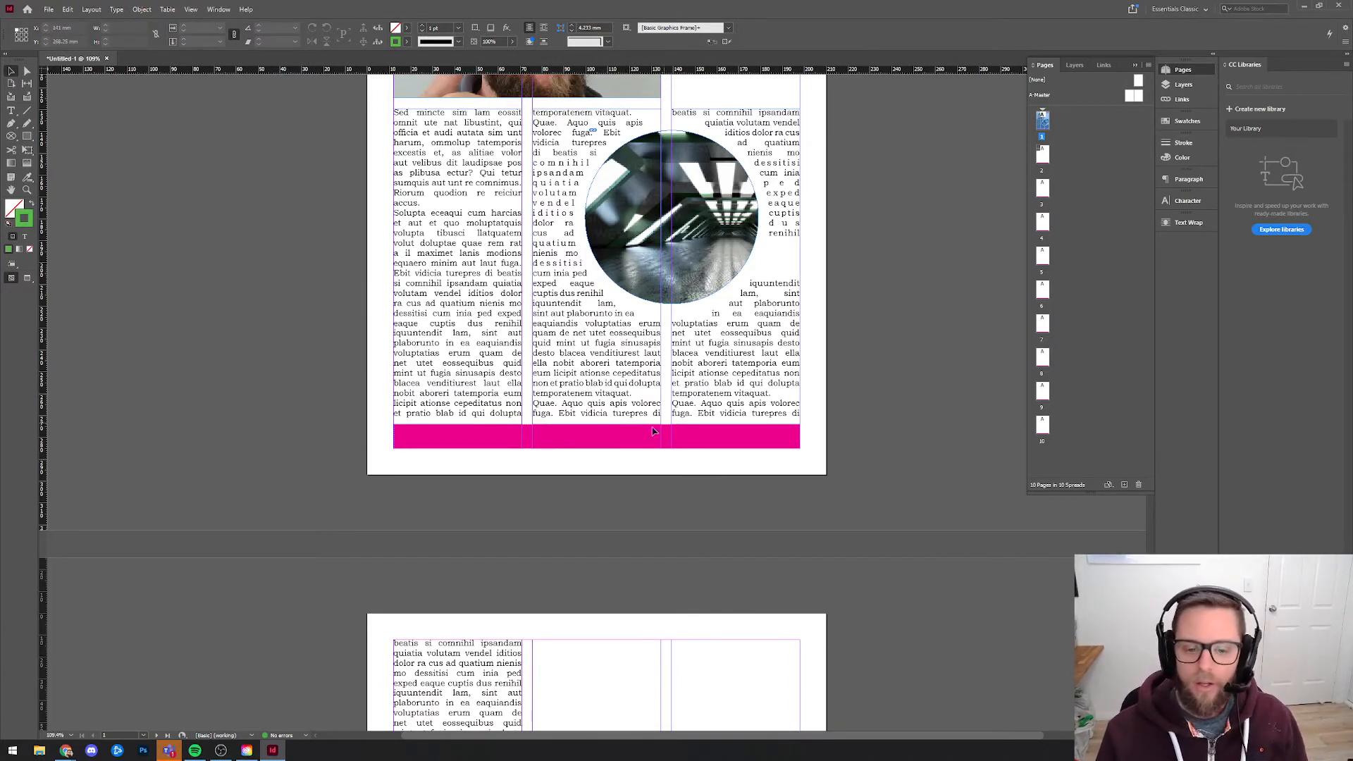
# Check the footer strip on pages 2 and 3, and return to page 1.
pyautogui.doubleClick(1042, 154)
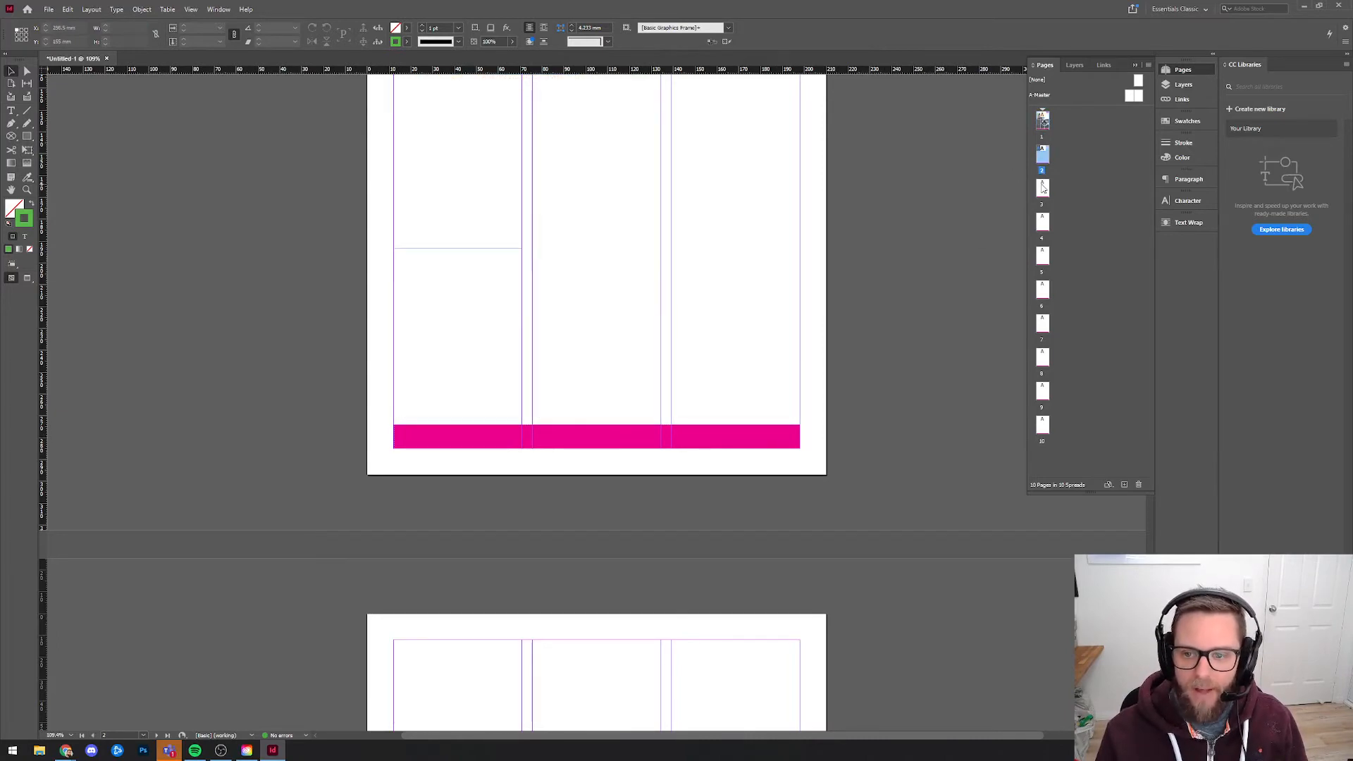
pyautogui.scroll(-2, 774, 377)
pyautogui.scroll(-15, 770, 375)
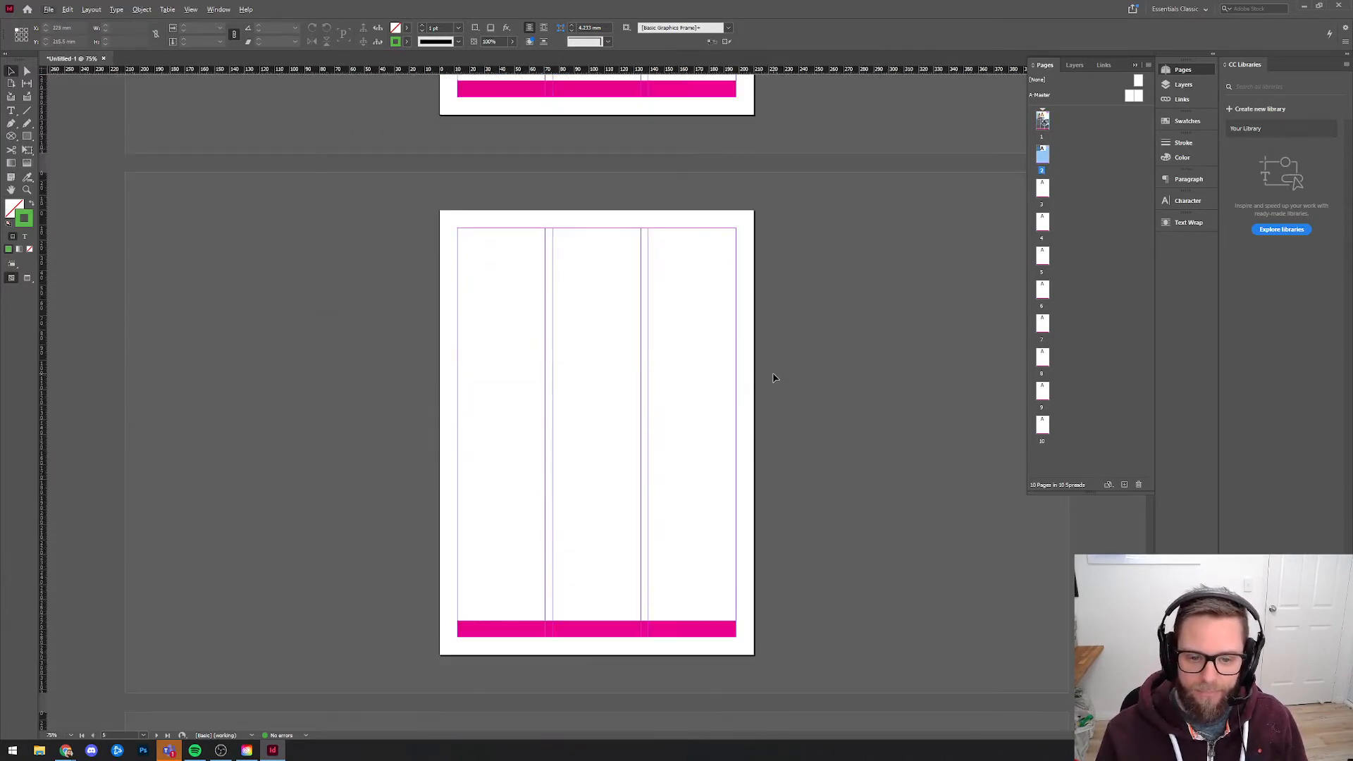
pyautogui.scroll(18, 769, 404)
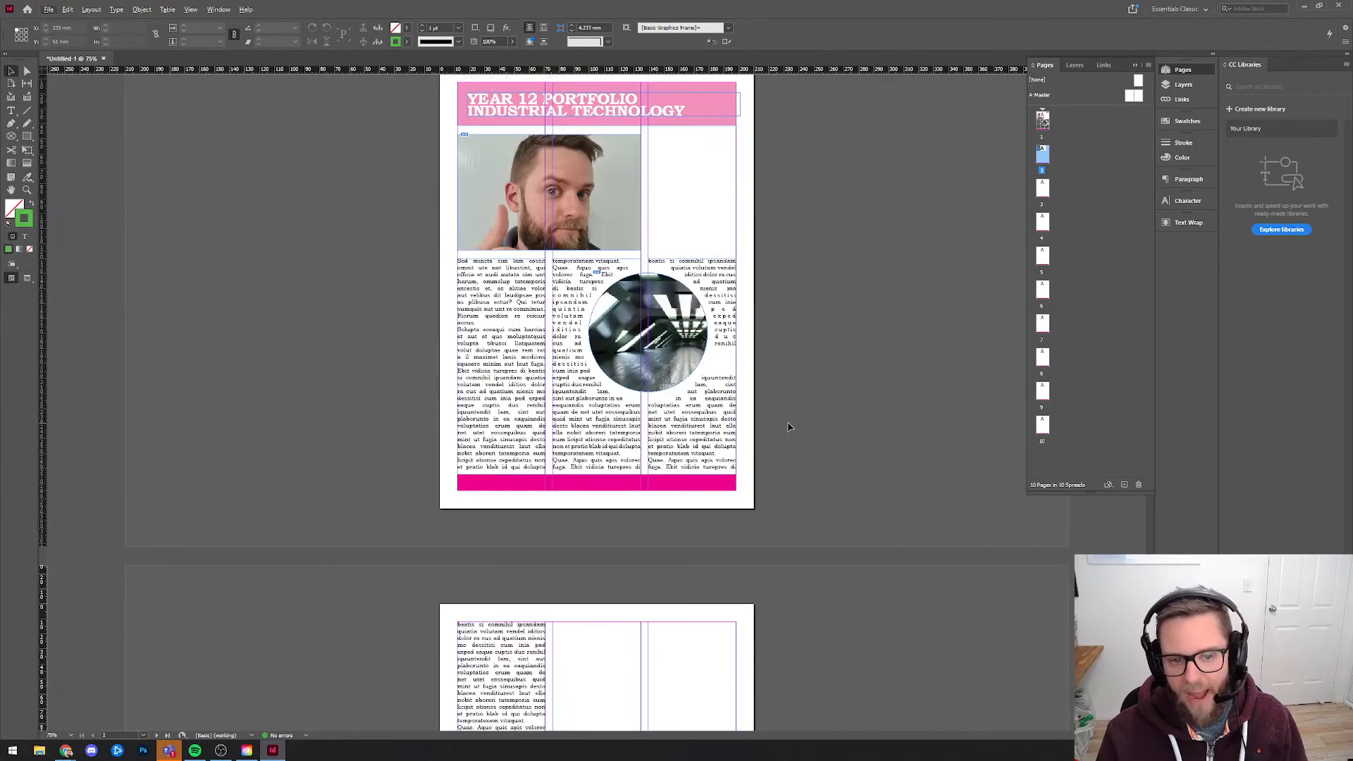
# On the left-hand A-Master page, draw a text frame about 59 by 11 mm over the footer strip, fitted to the middle column.
pyautogui.doubleClick(1132, 96)
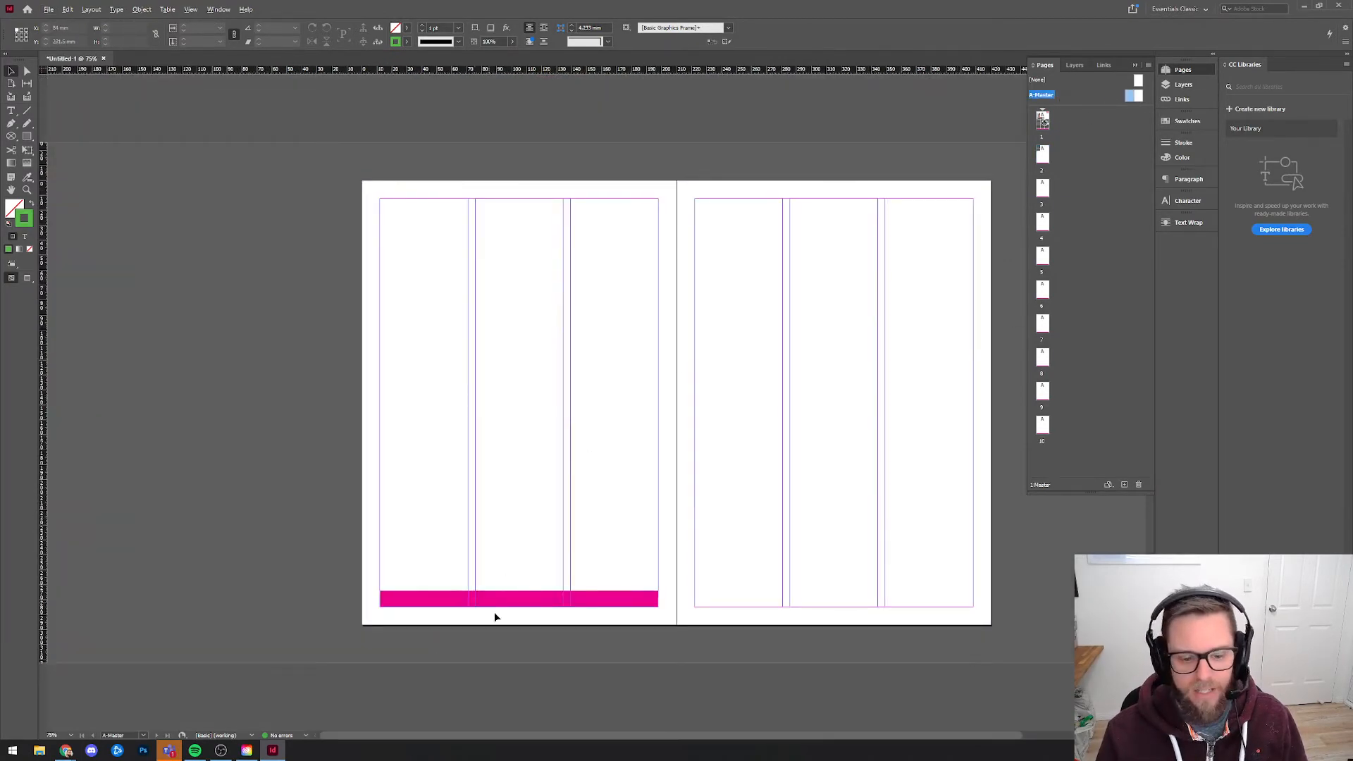
pyautogui.scroll(5, 495, 618)
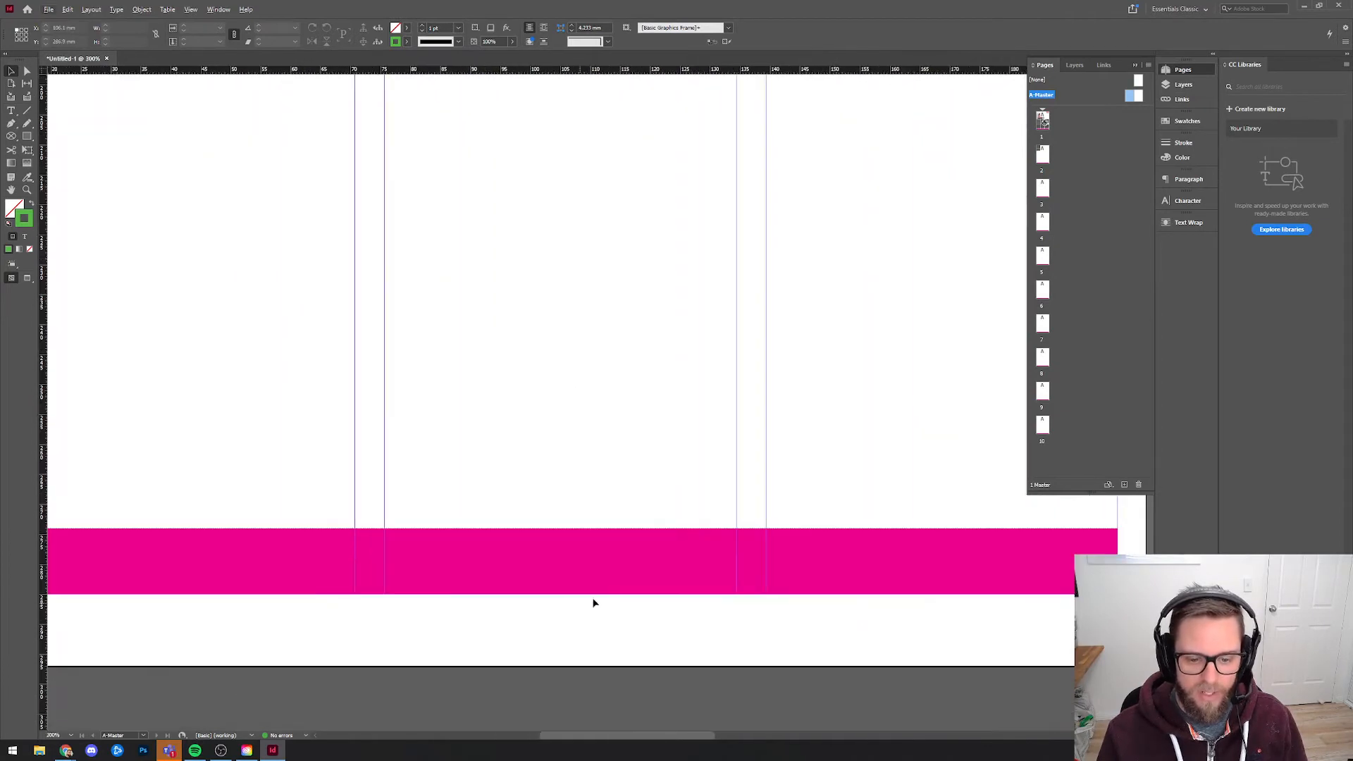
pyautogui.scroll(-1, 615, 560)
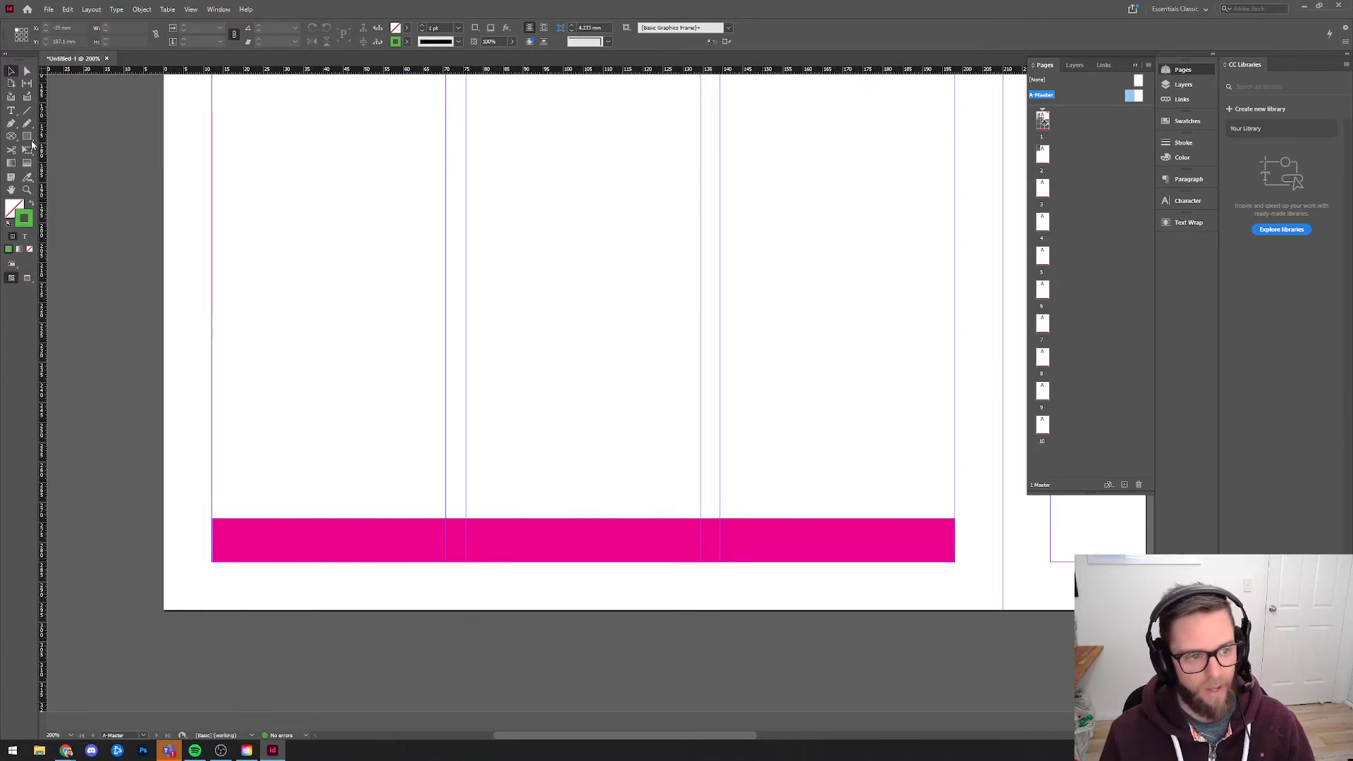
pyautogui.click(11, 111)
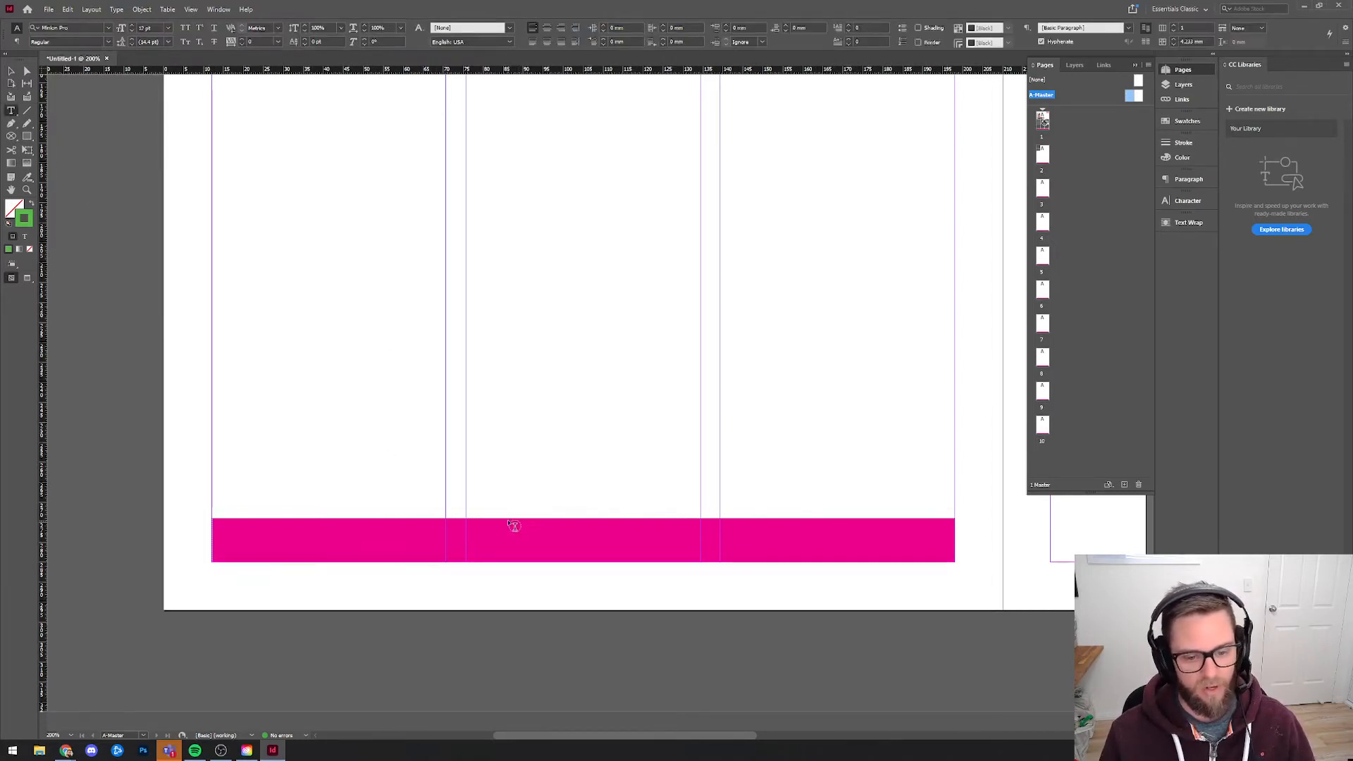
pyautogui.moveTo(505, 519); pyautogui.dragTo(705, 563)
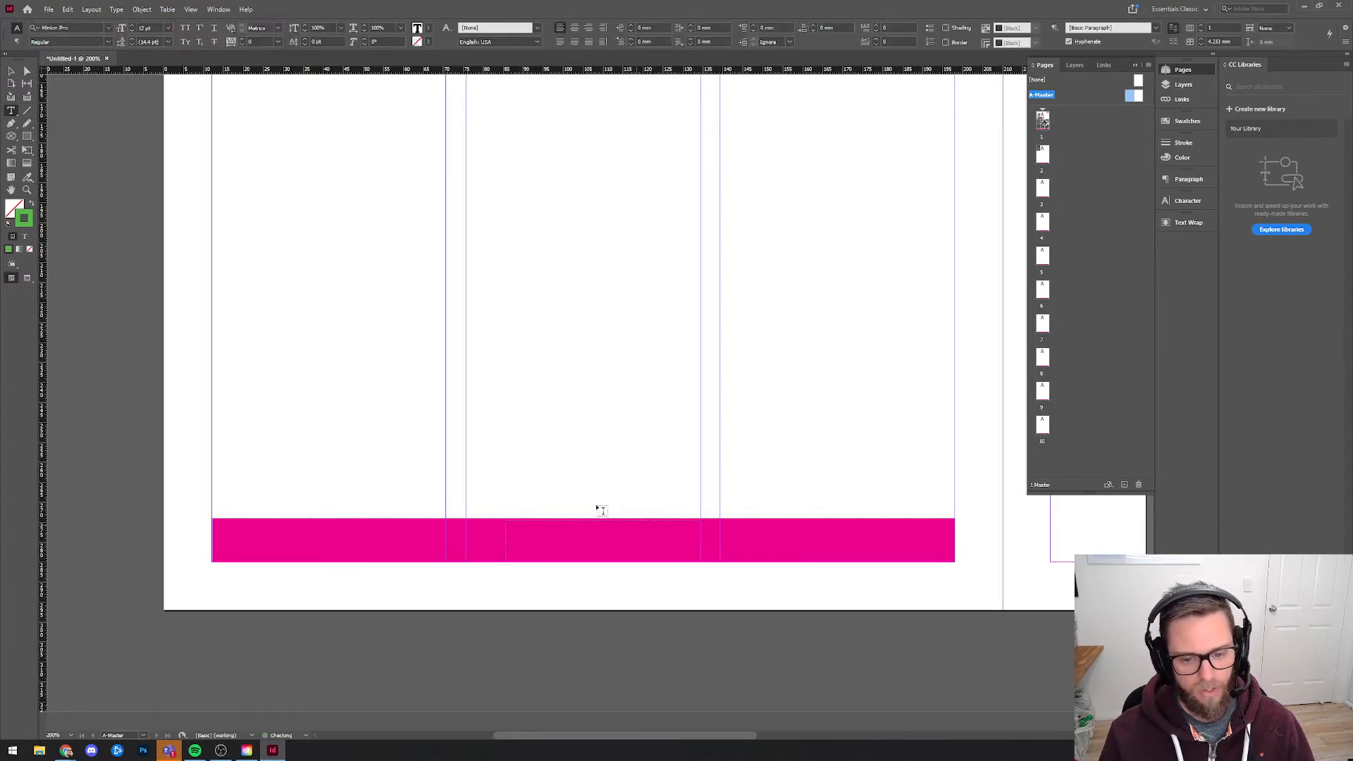
pyautogui.press('Escape')
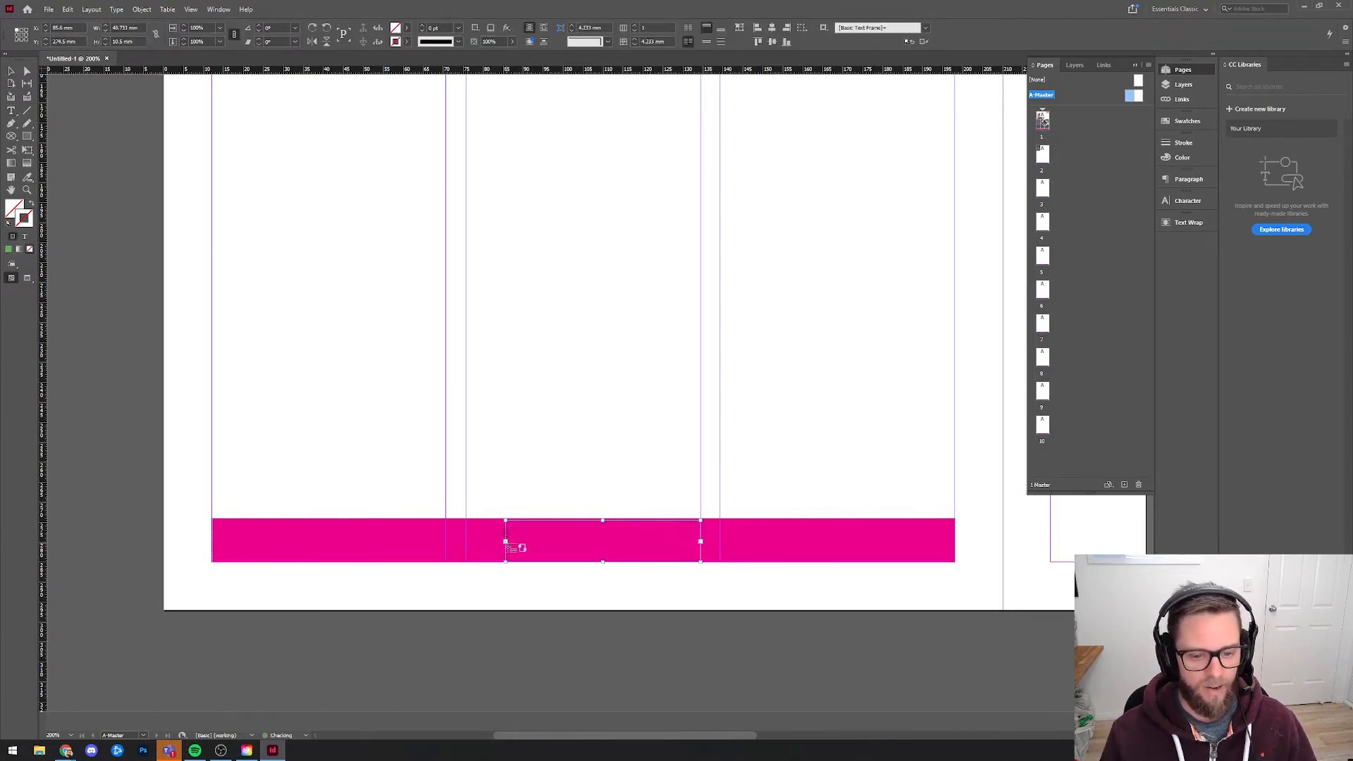
pyautogui.moveTo(506, 521); pyautogui.dragTo(466, 518)
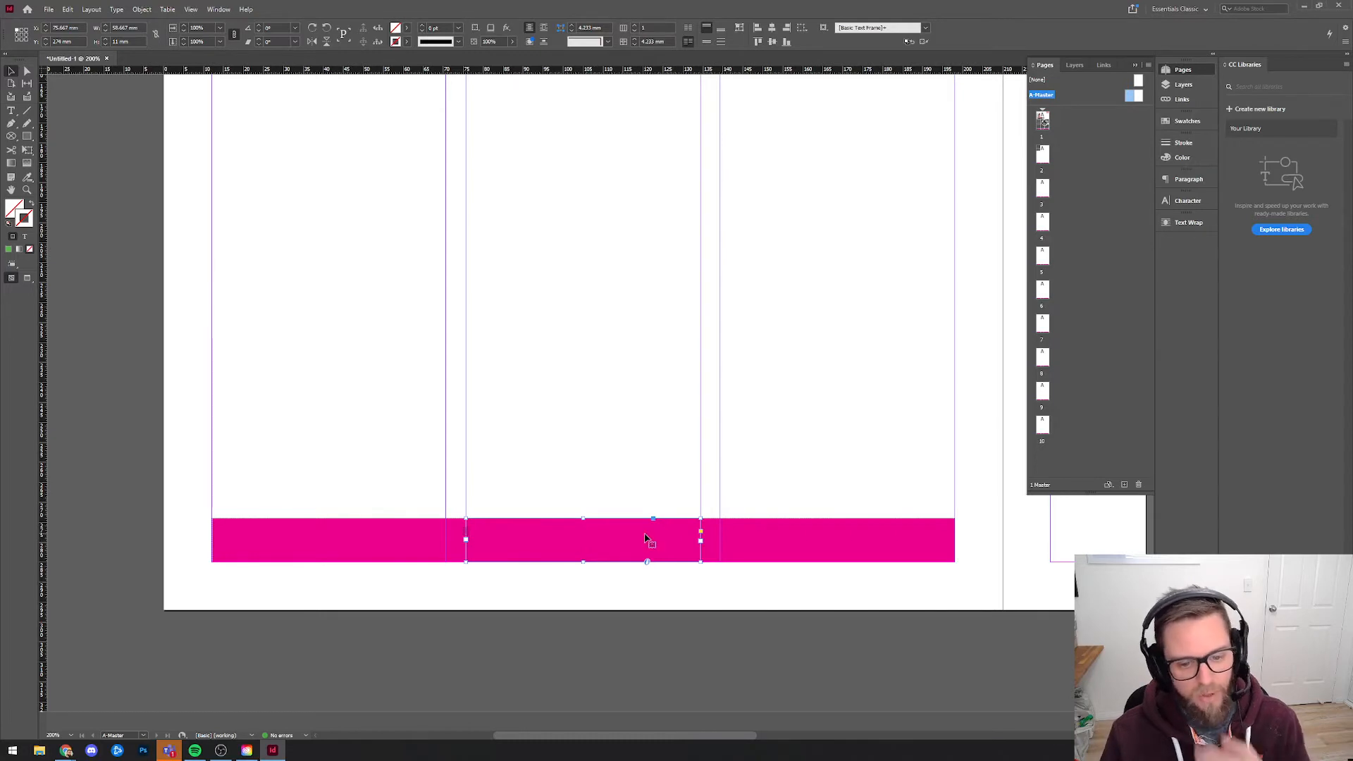
# Try a plain 1 as the page number in the A-Master footer's text frame, and check it on pages 1 to 5.
pyautogui.doubleClick(598, 543)
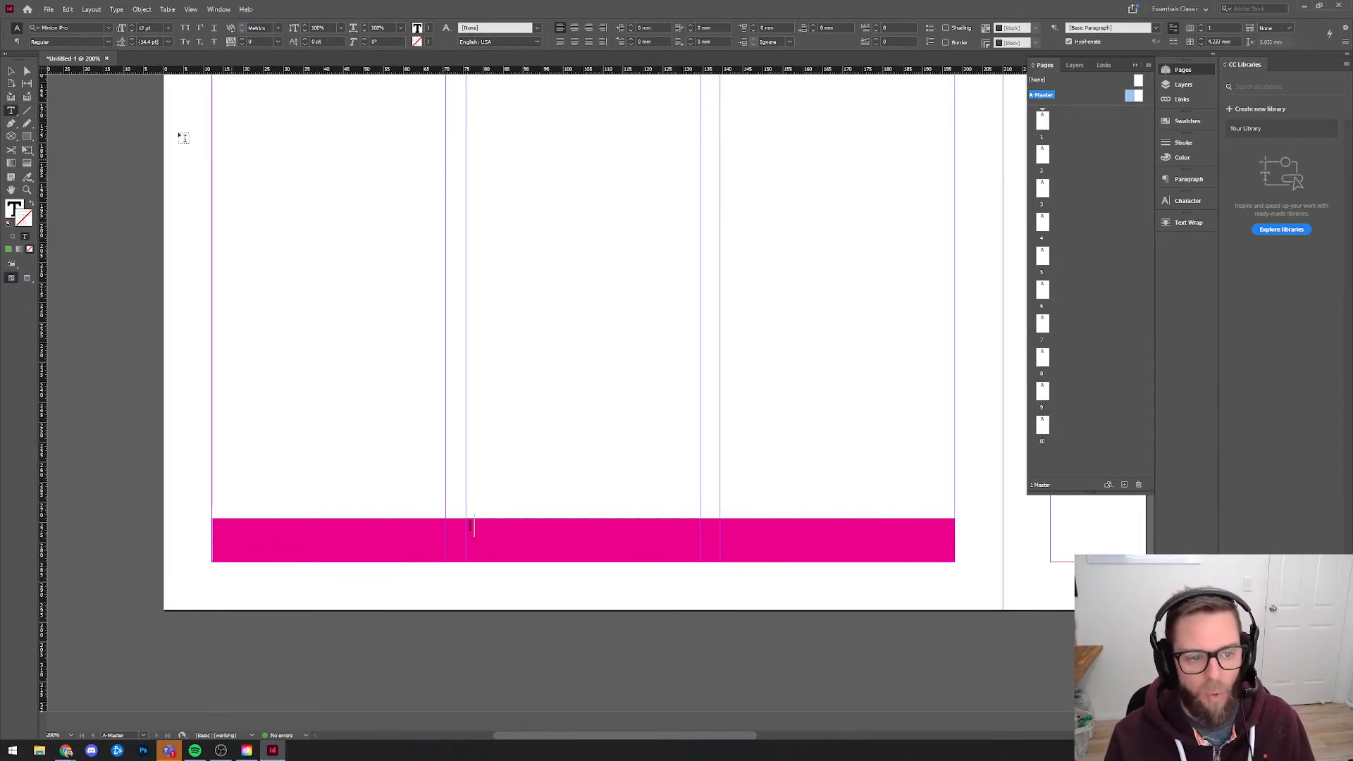
pyautogui.press('Escape')
pyautogui.doubleClick(1042, 121)
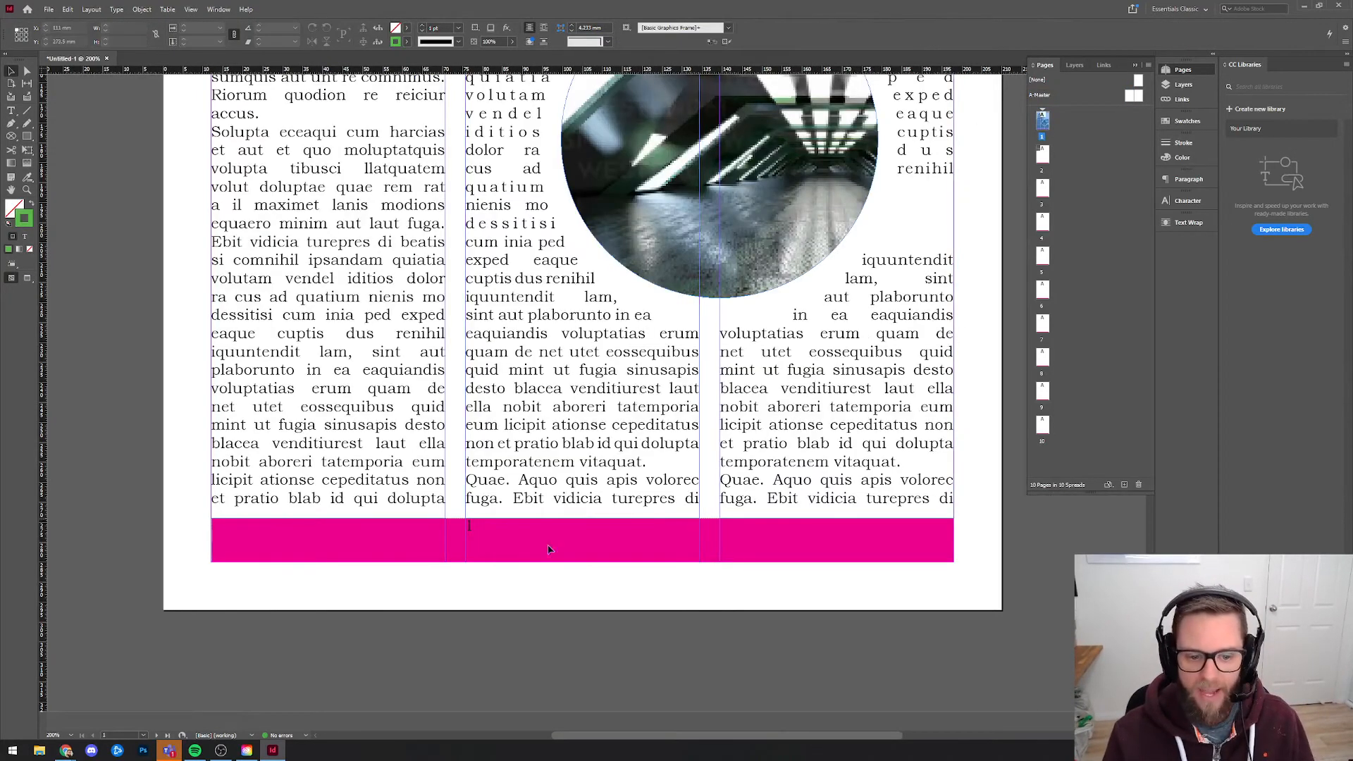
pyautogui.doubleClick(1044, 159)
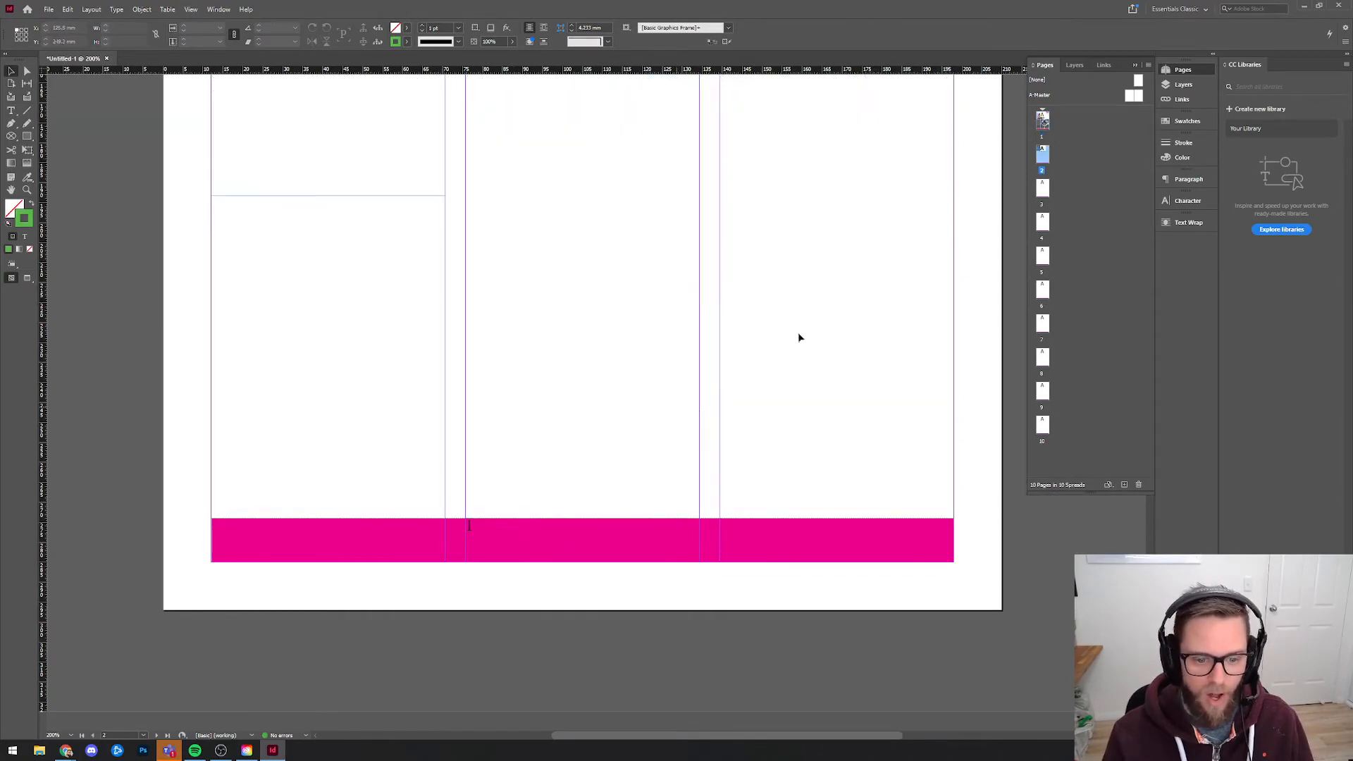
pyautogui.doubleClick(1044, 188)
pyautogui.doubleClick(1044, 223)
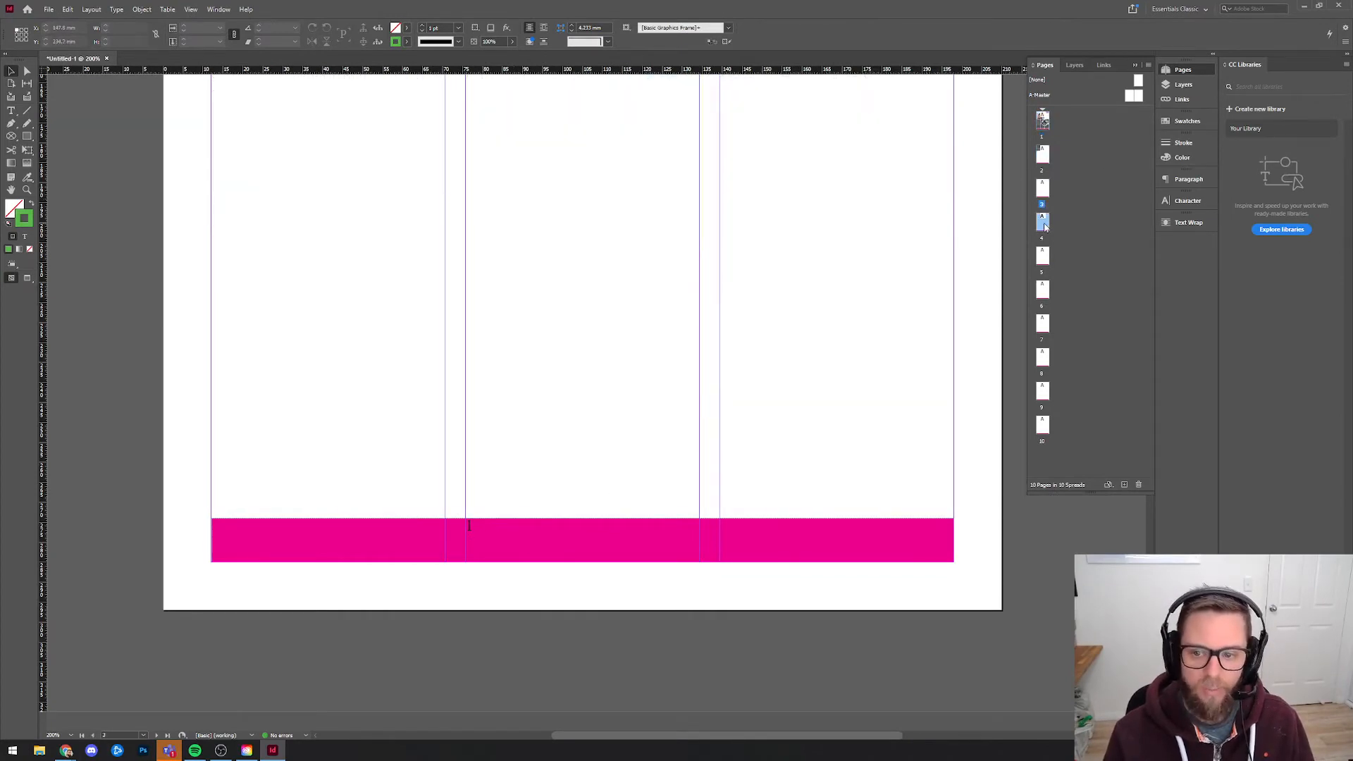
pyautogui.doubleClick(1045, 257)
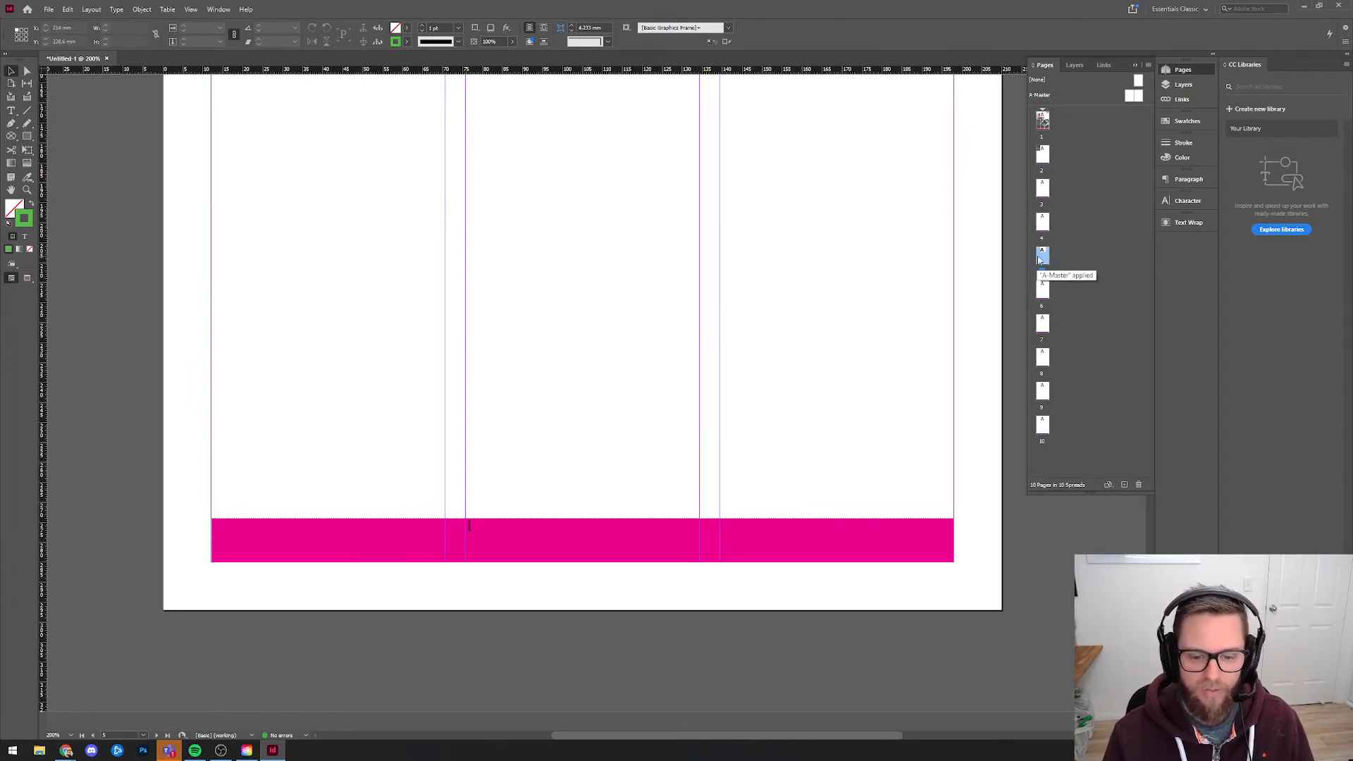
# In the A-Master footer's text frame, replace the plain 1 with a Current Page Number marker.
pyautogui.doubleClick(1116, 97)
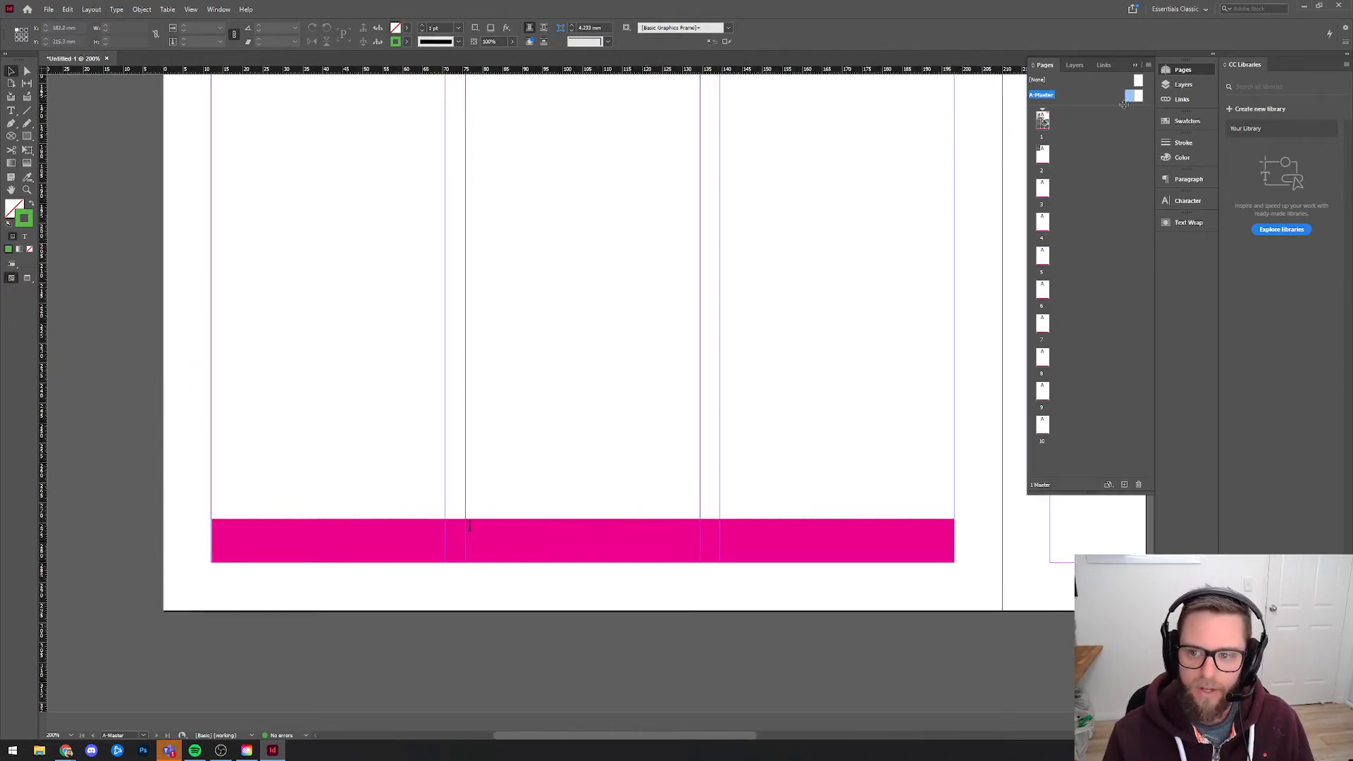
pyautogui.doubleClick(471, 533)
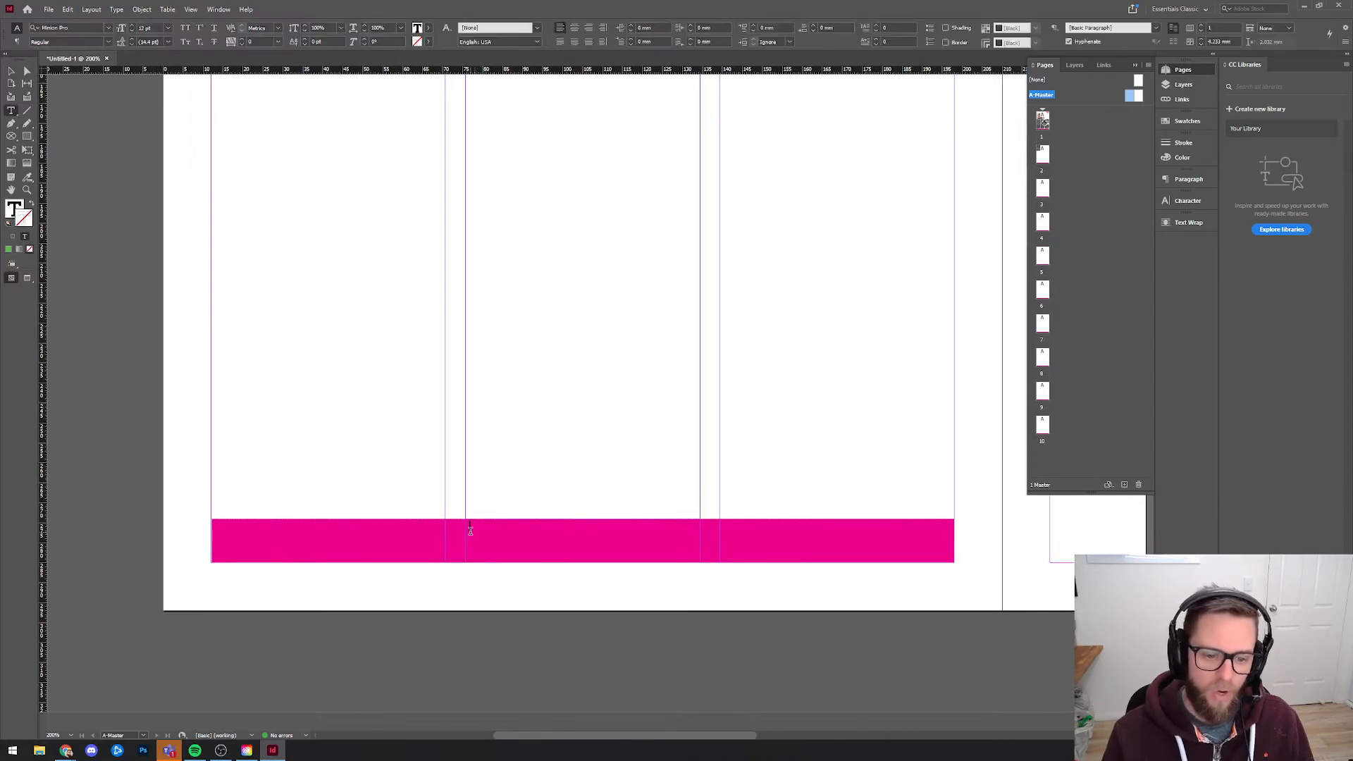
pyautogui.doubleClick(470, 531)
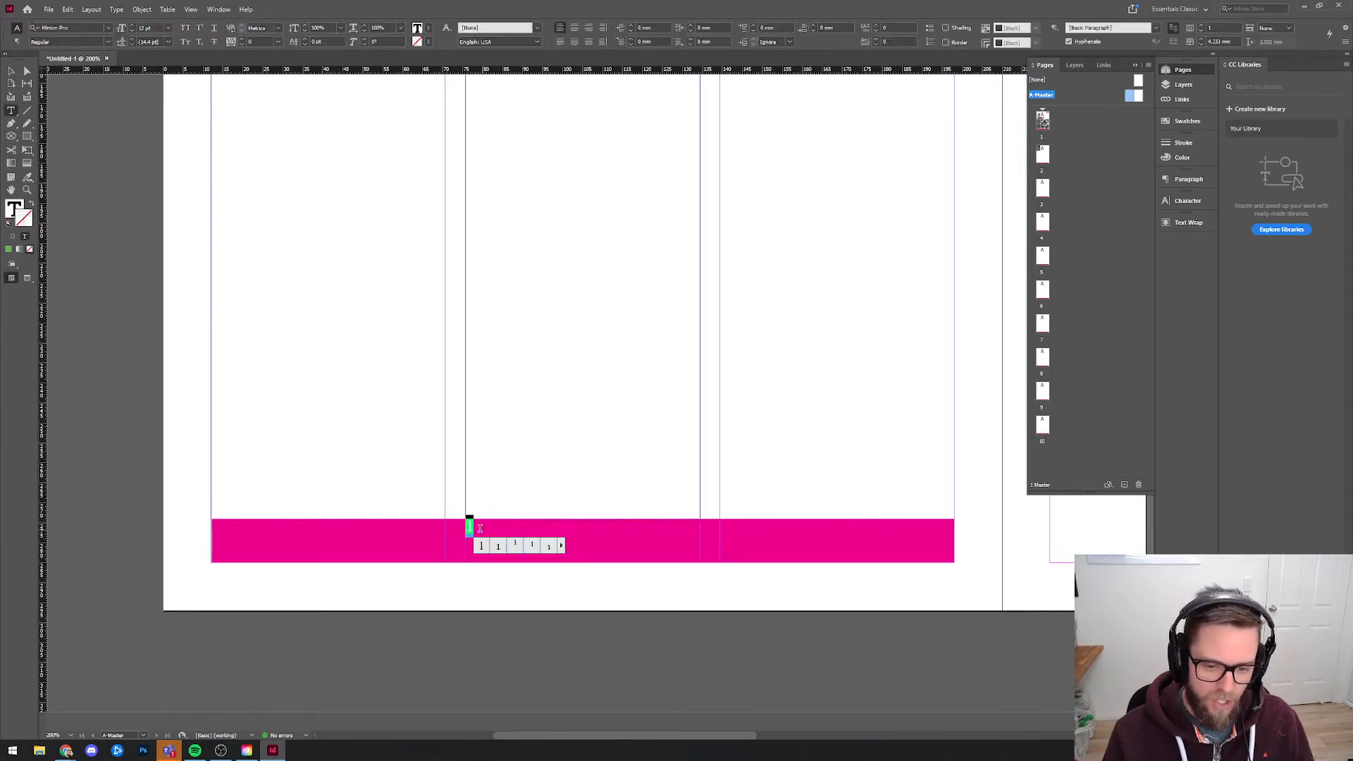
pyautogui.press('BackSpace')
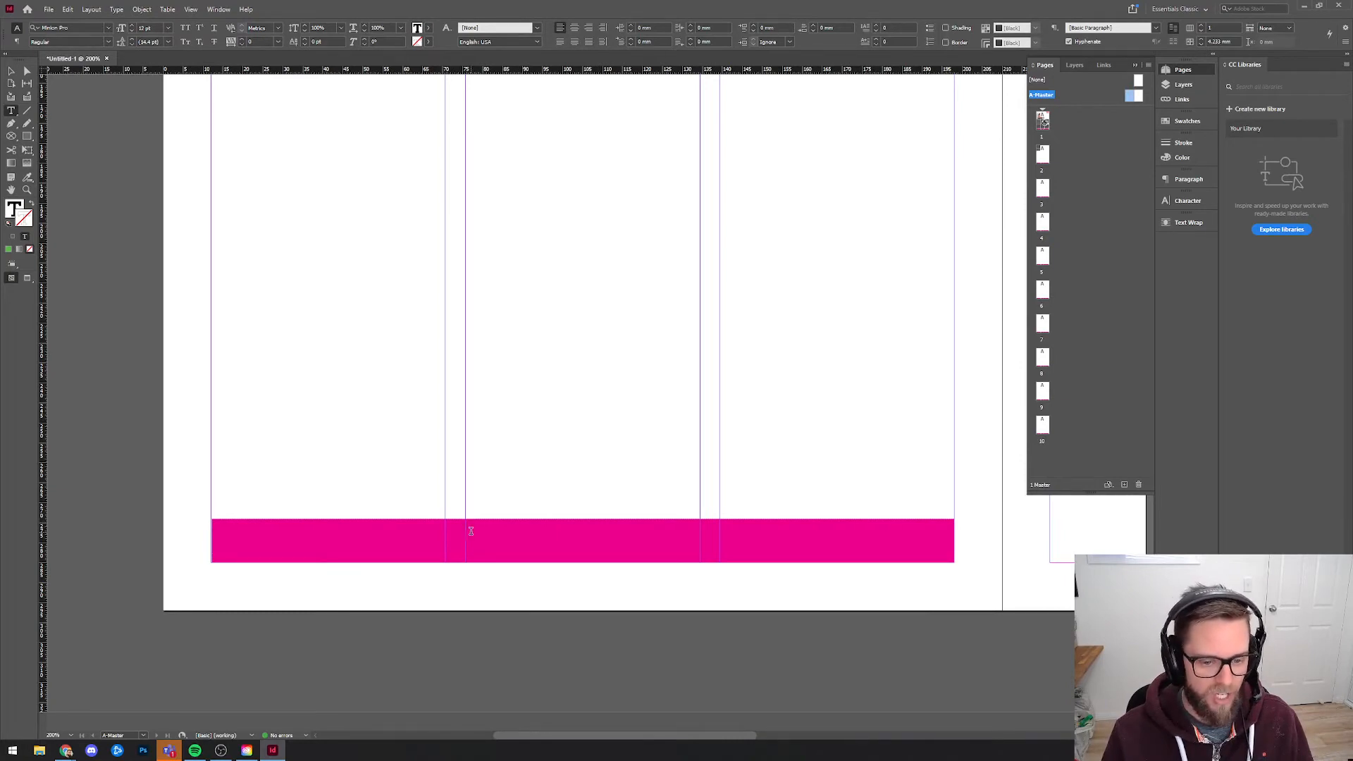
pyautogui.rightClick(470, 533)
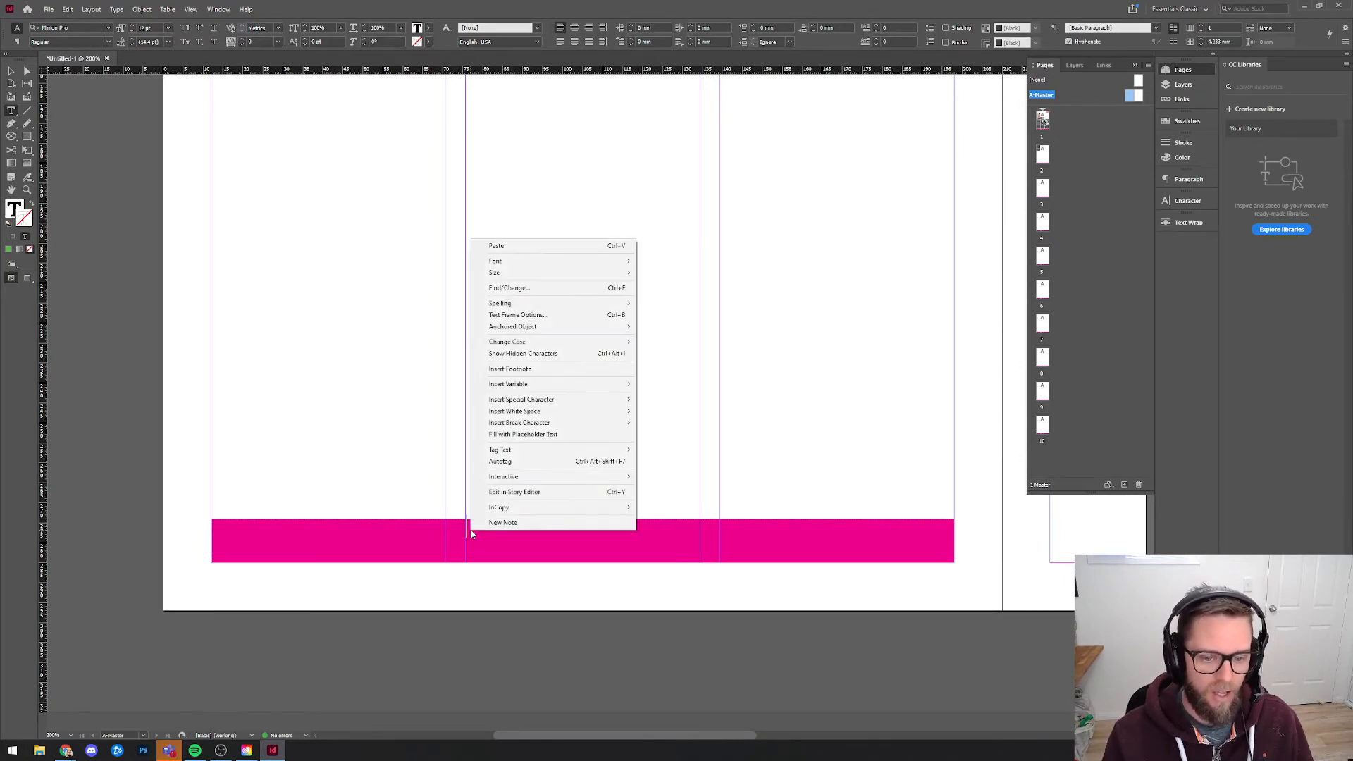
pyautogui.moveTo(561, 400)
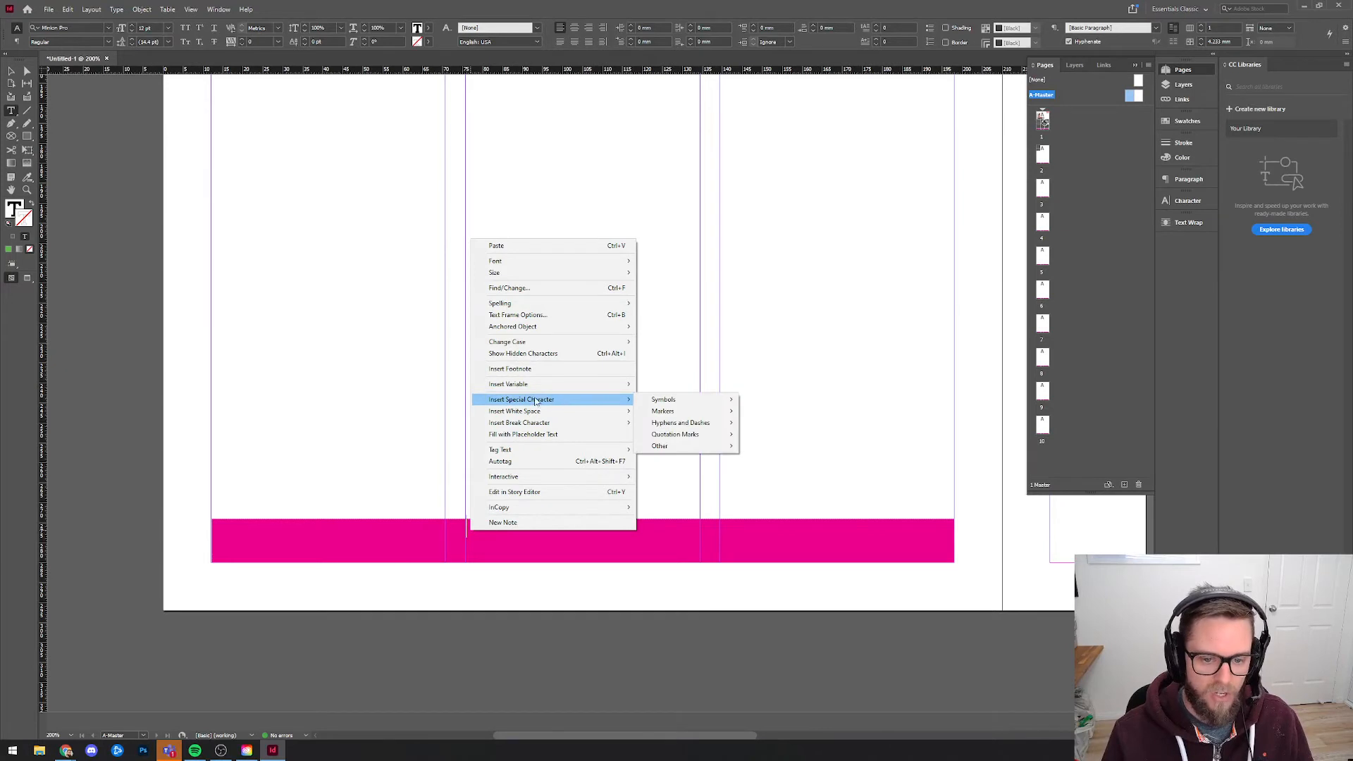
pyautogui.moveTo(671, 413)
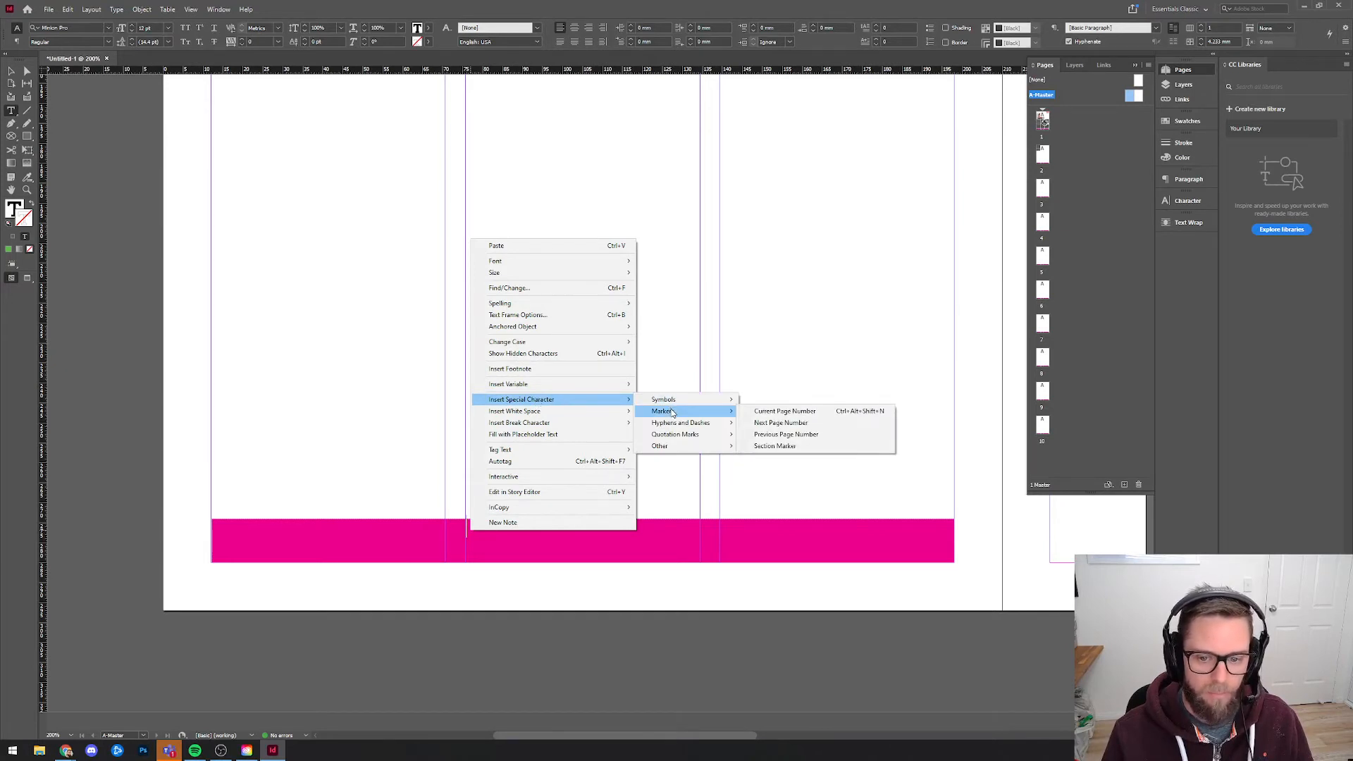
pyautogui.click(790, 415)
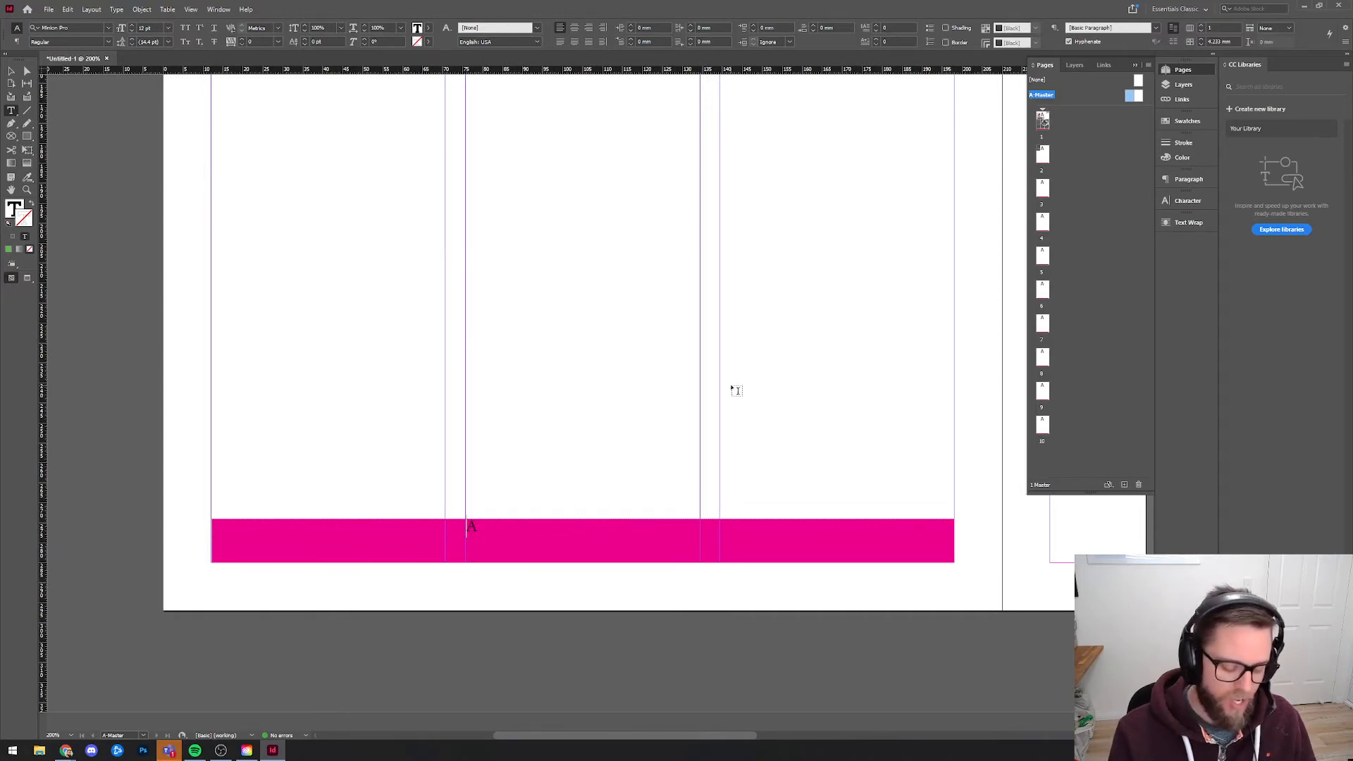
# Add a hyphen and a space on each side of the page number marker so the footer text reads "- A -".
pyautogui.write('-')
pyautogui.press('Right')
pyautogui.write('- A ')
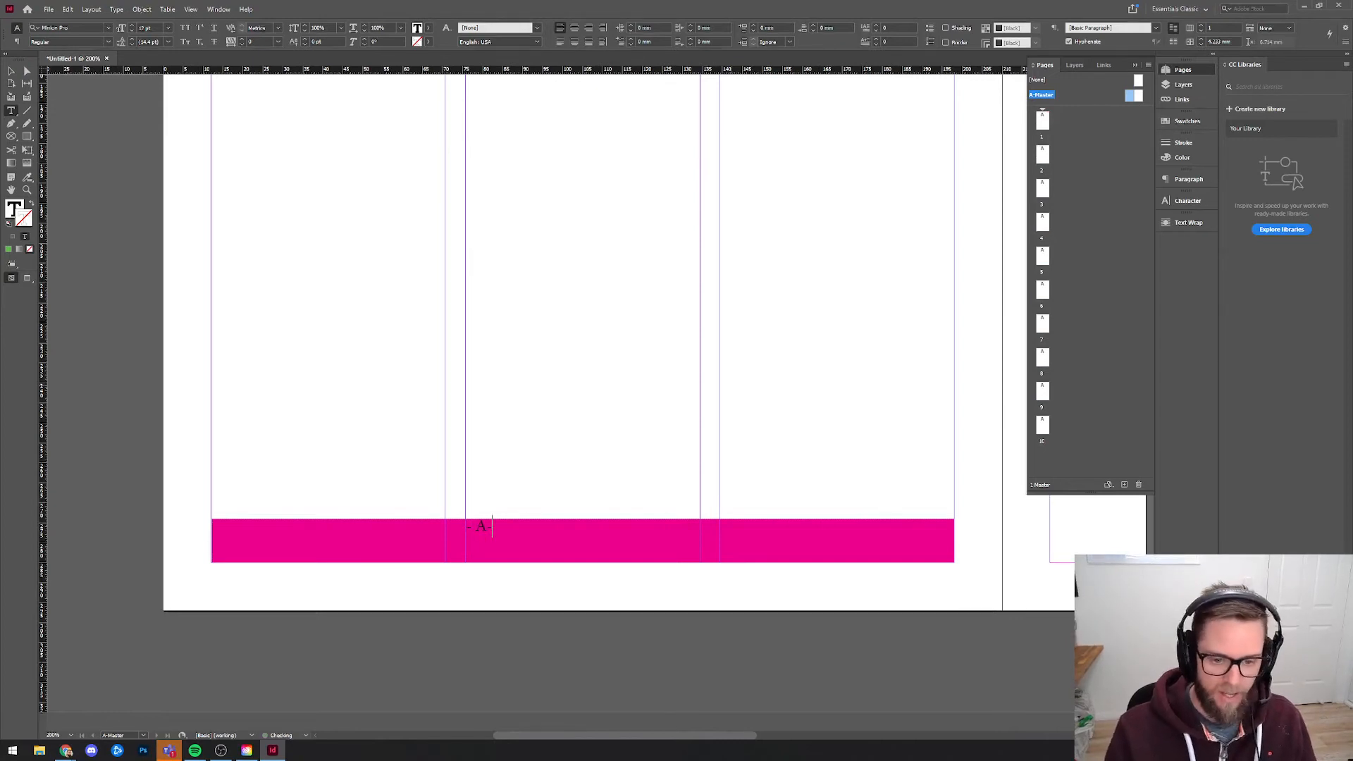
pyautogui.write('-')
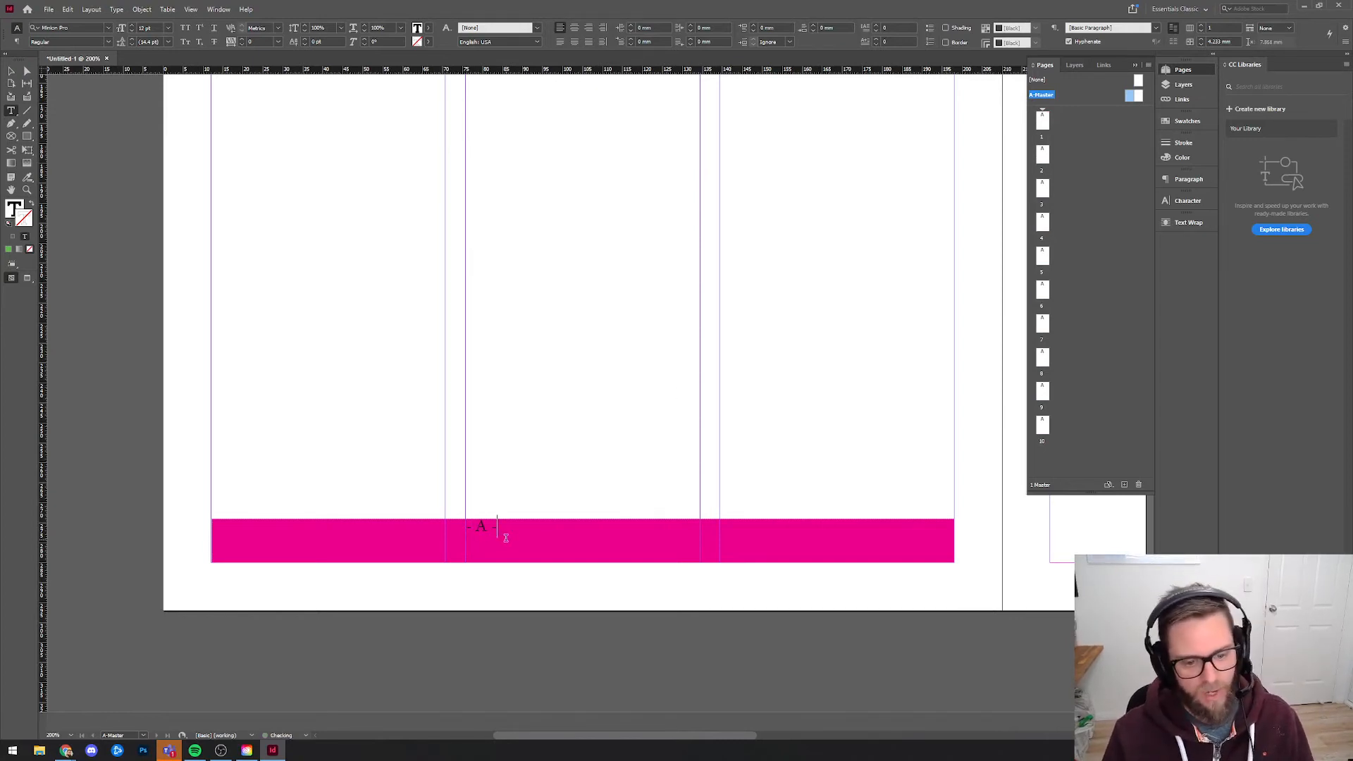
# Set the font of the whole "- A -" footer text on A-Master to Bookman Old Style.
pyautogui.moveTo(505, 537); pyautogui.dragTo(451, 528)
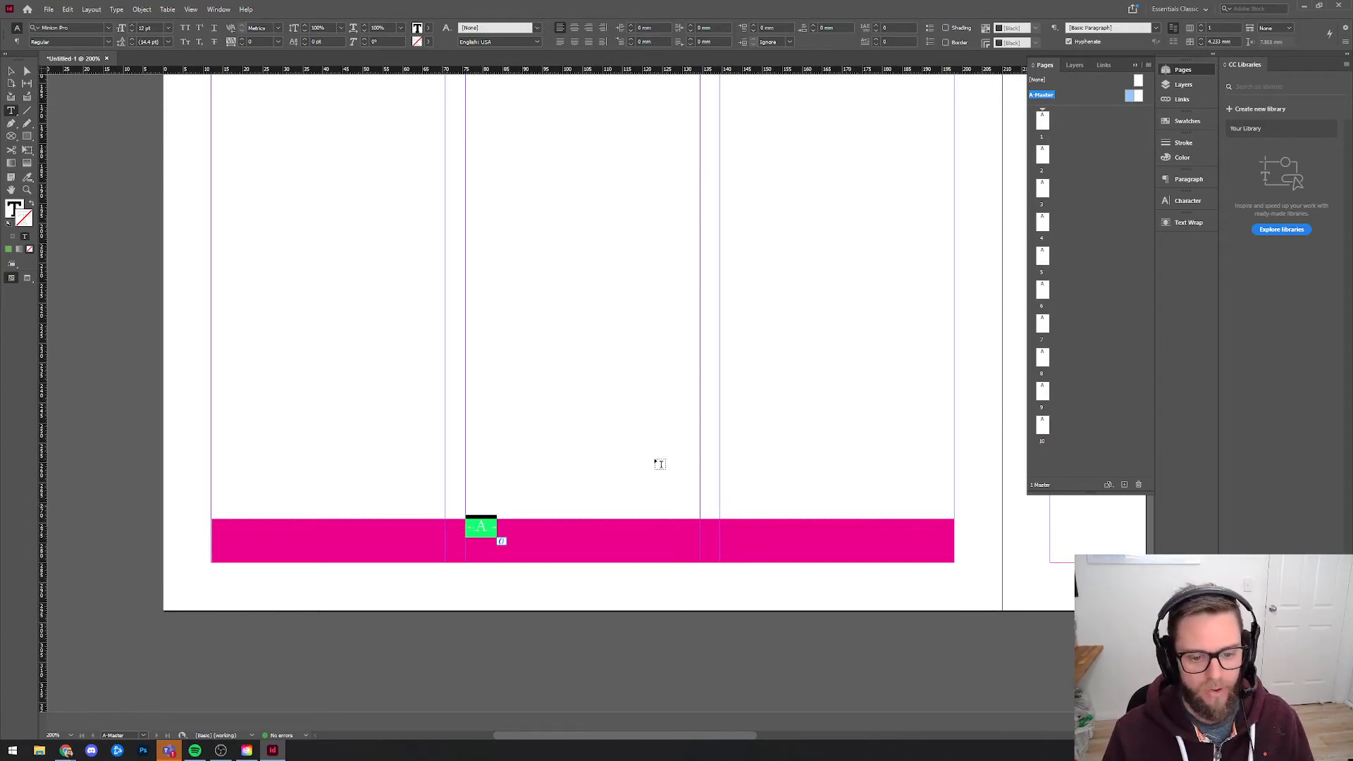
pyautogui.click(1183, 180)
pyautogui.click(1185, 201)
pyautogui.click(1147, 211)
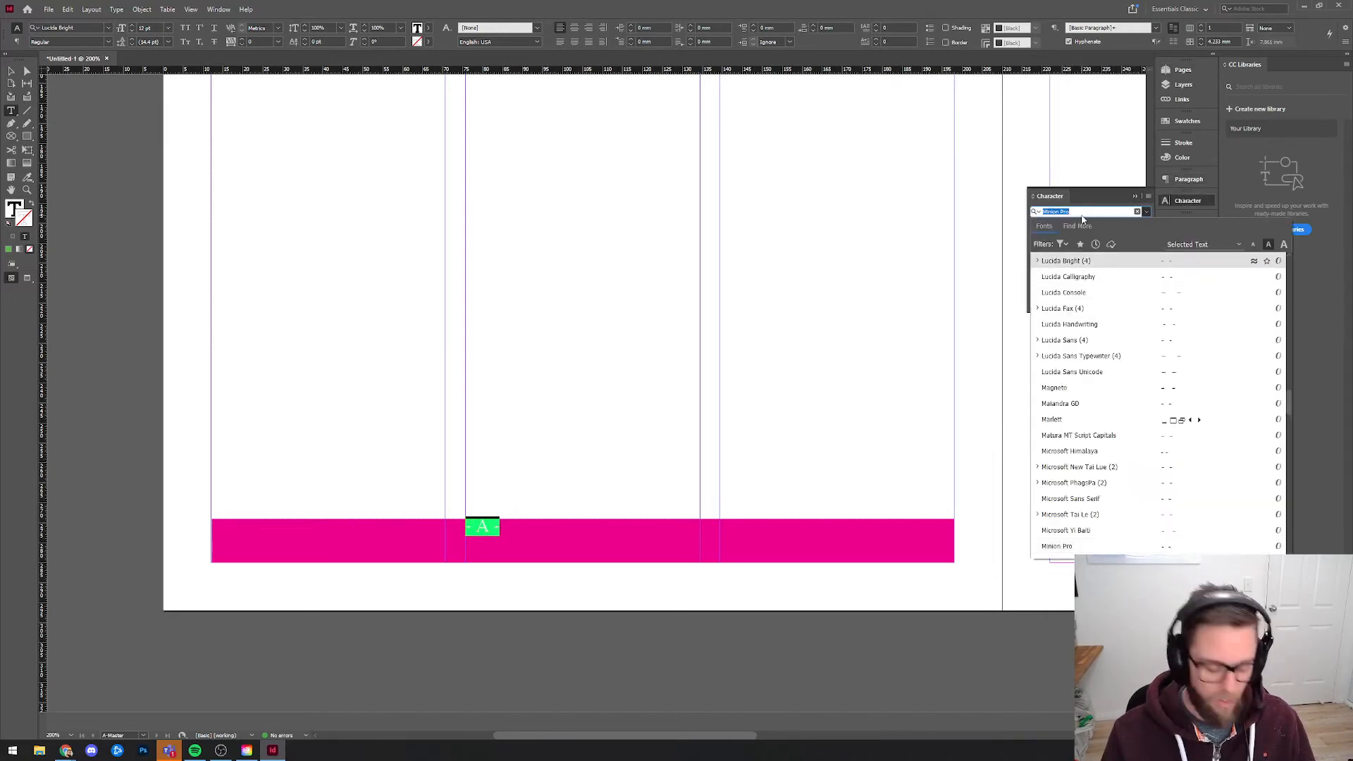
pyautogui.write('bookman')
pyautogui.press('Down')
pyautogui.press('Down')
pyautogui.press('Down')
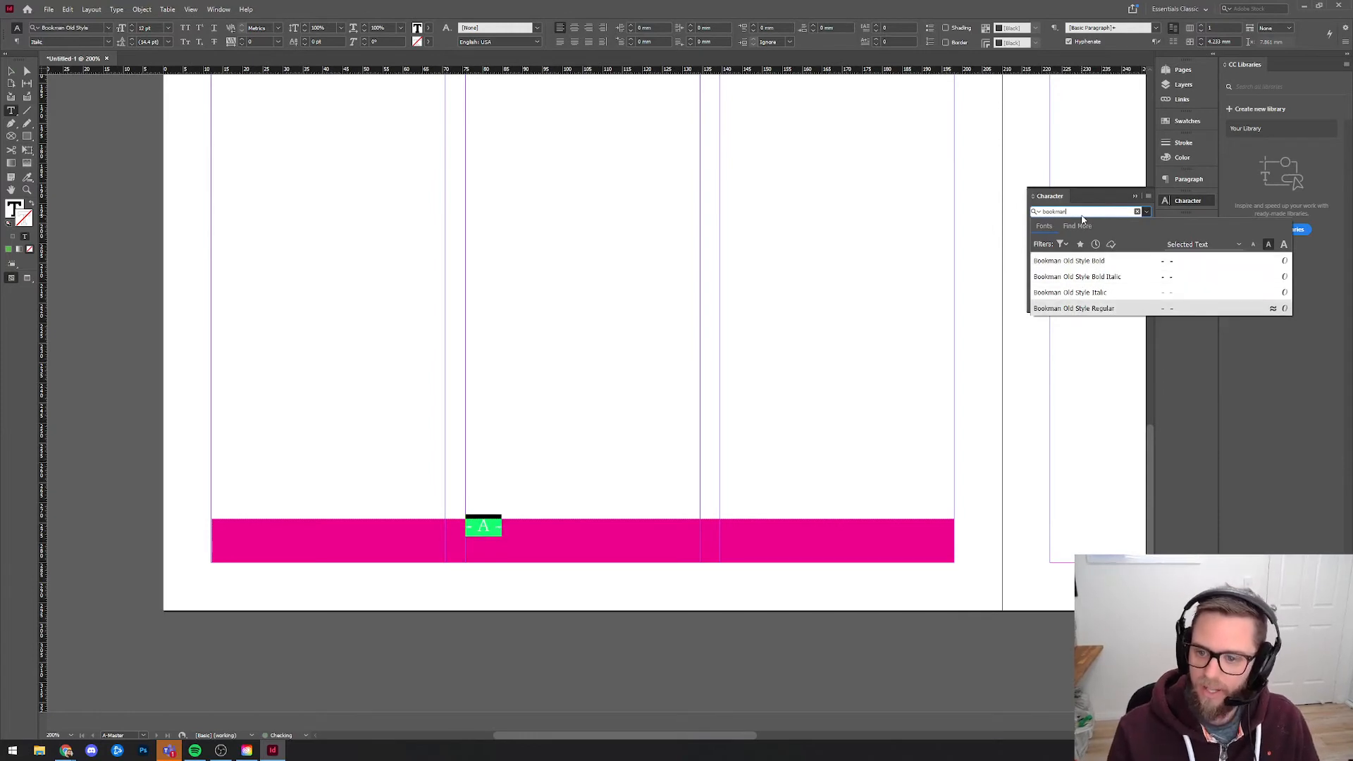
pyautogui.press('Return')
# Make the "- A -" footer text bold and set its font size to 10 pt.
pyautogui.click(1147, 212)
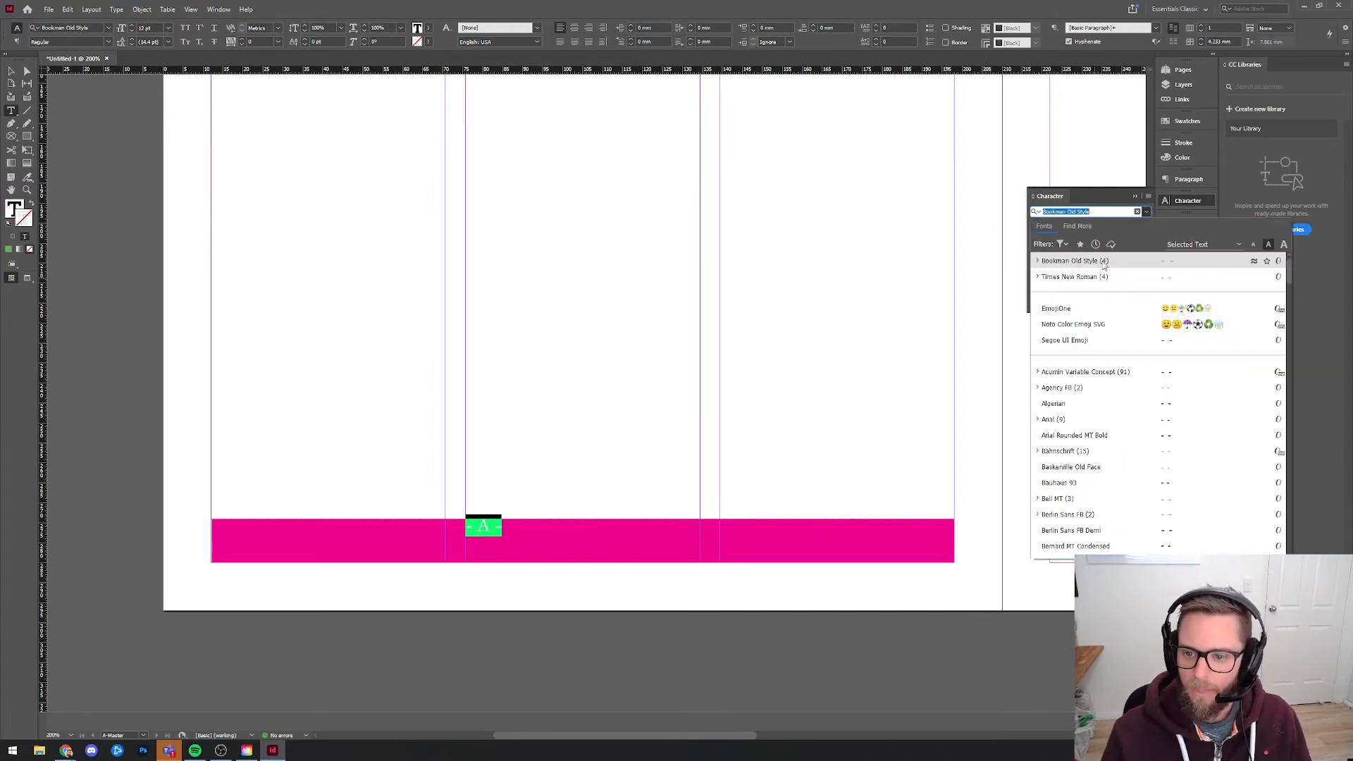
pyautogui.click(1114, 212)
pyautogui.click(1146, 213)
pyautogui.click(1144, 226)
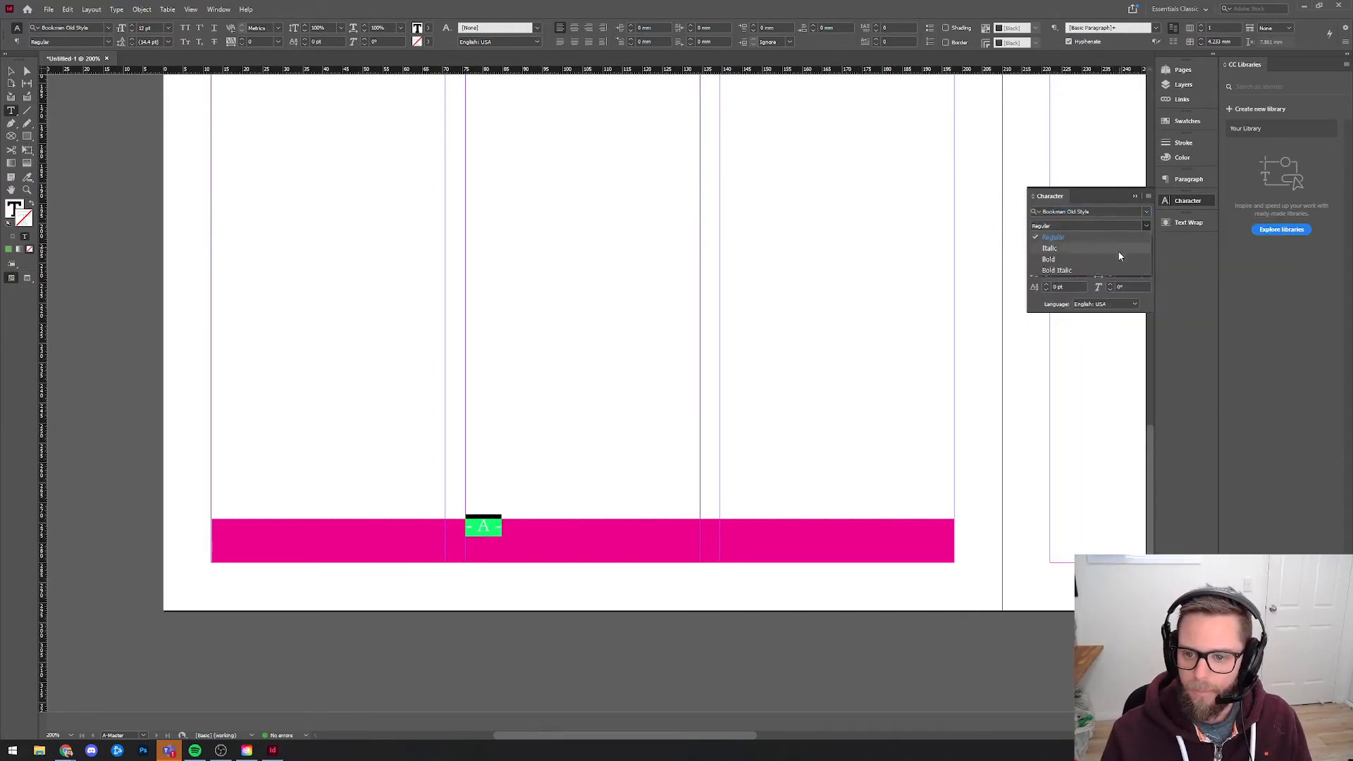
pyautogui.click(1099, 259)
pyautogui.click(1046, 245)
pyautogui.click(1046, 246)
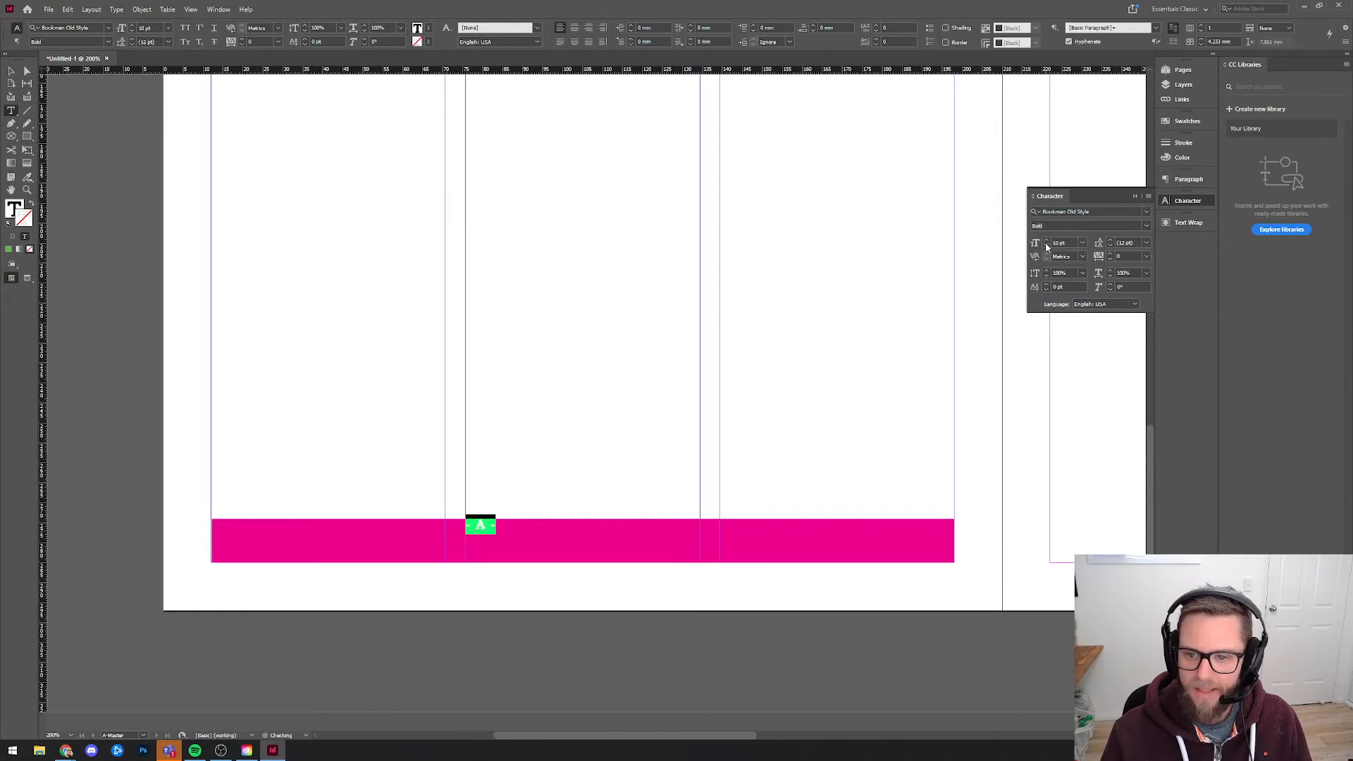
# Center the footer text horizontally, and set its text frame's vertical justification to Center with the preview on.
pyautogui.click(1189, 179)
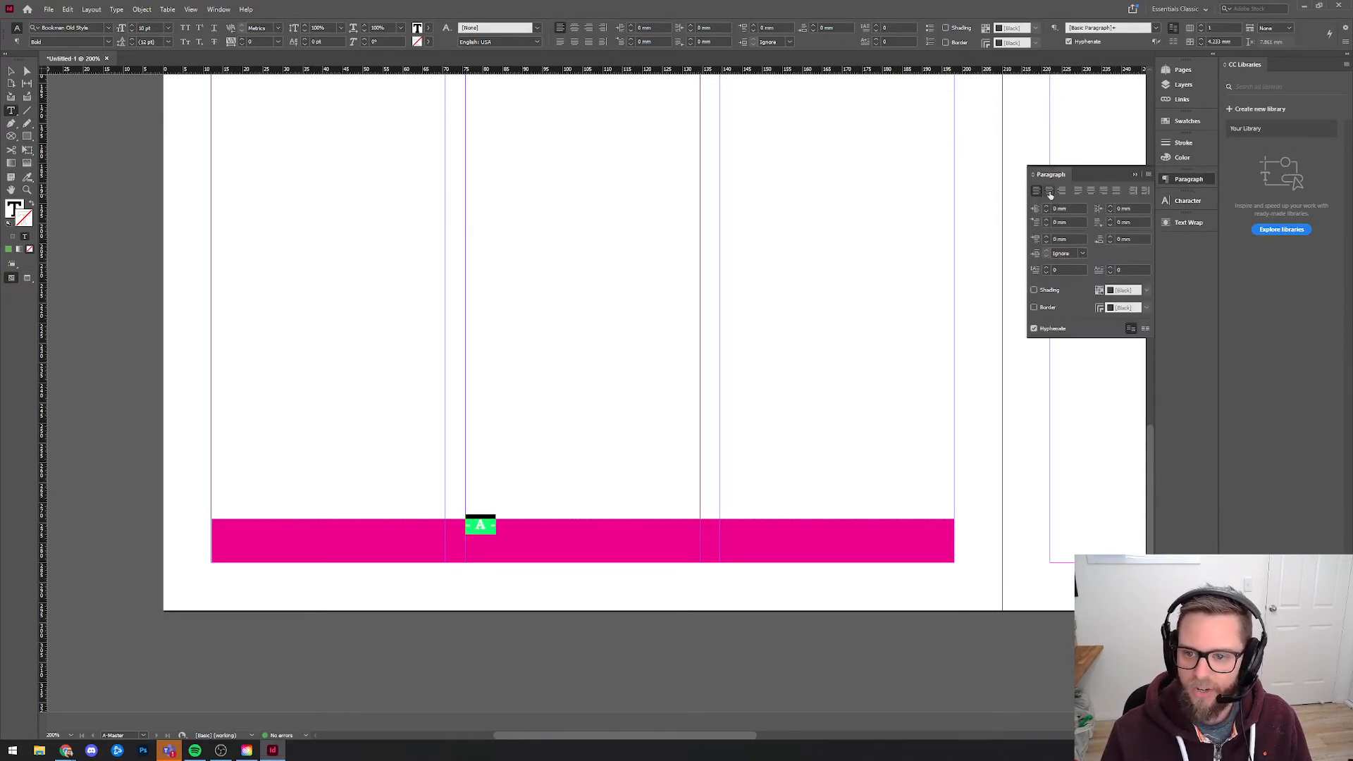
pyautogui.click(1049, 191)
pyautogui.click(12, 71)
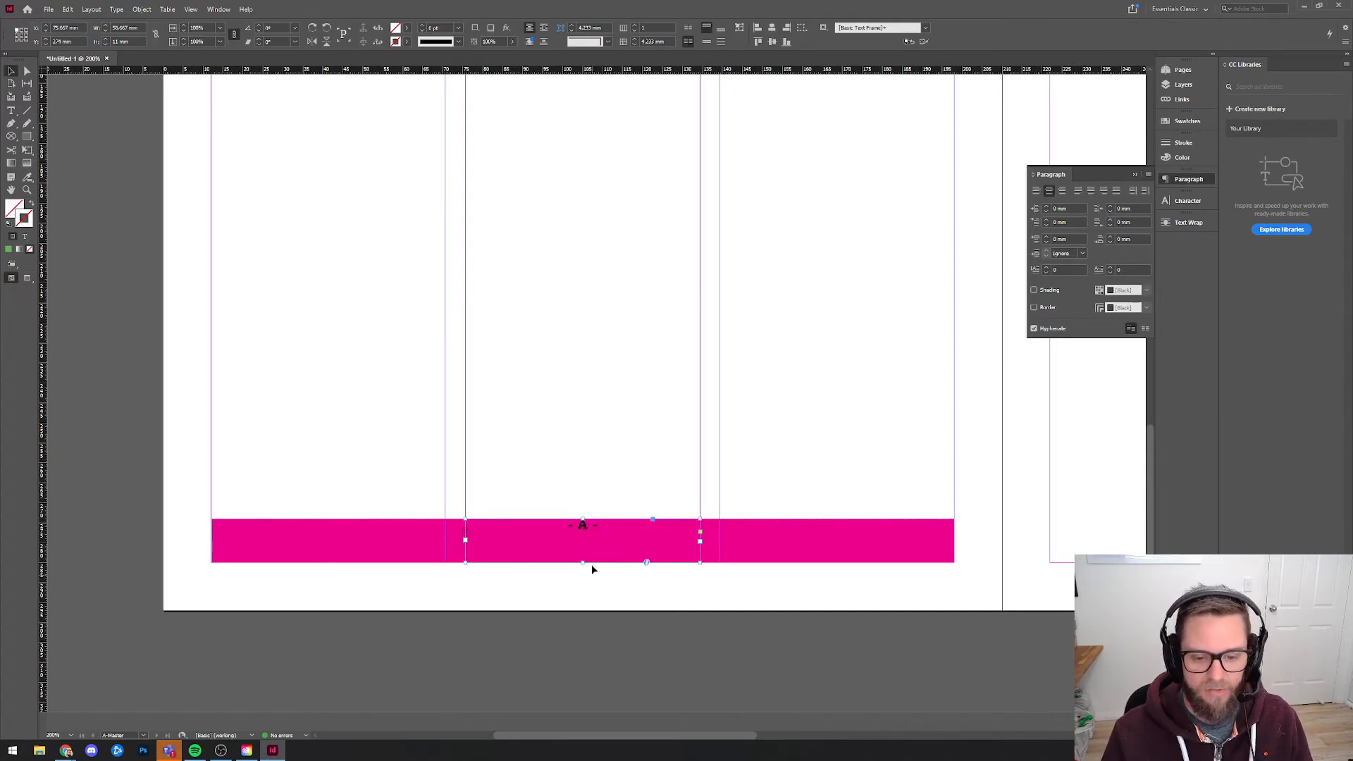
pyautogui.rightClick(587, 527)
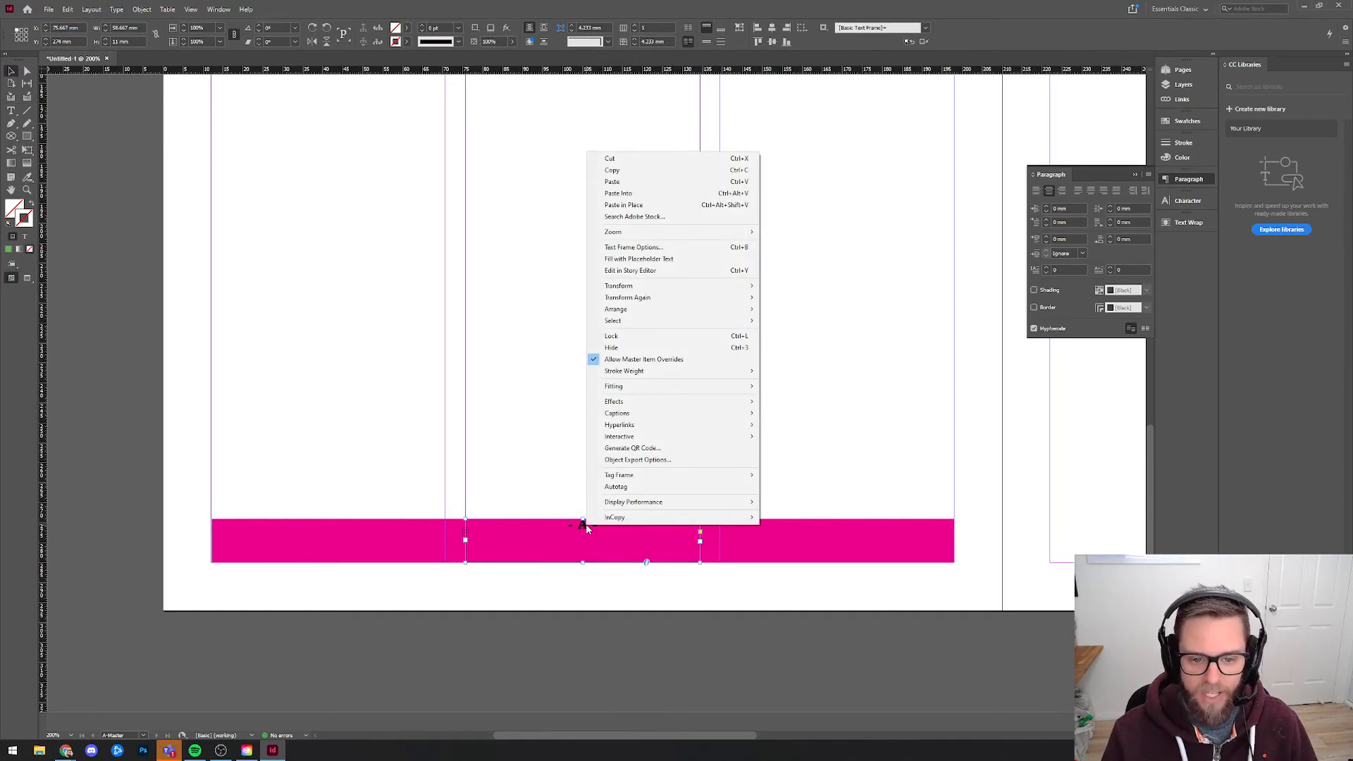
pyautogui.click(668, 250)
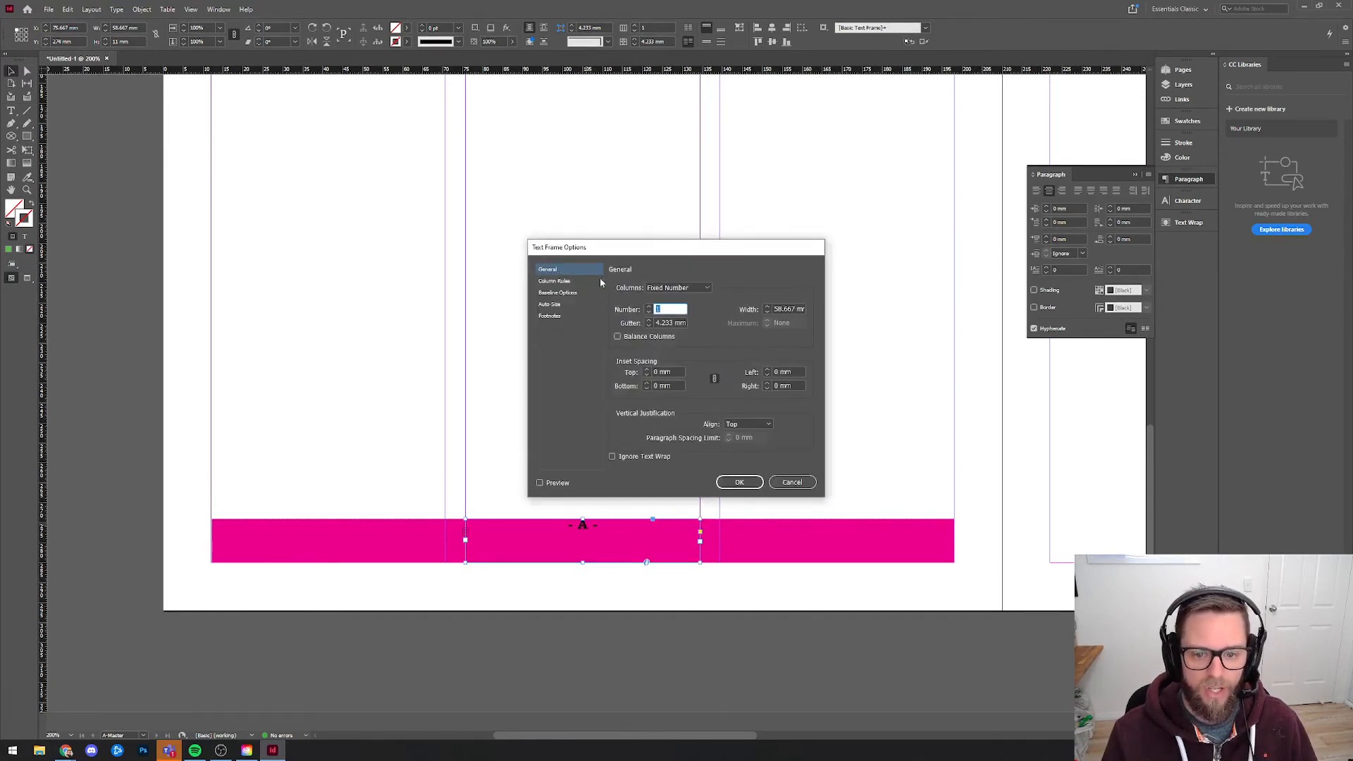
pyautogui.click(754, 423)
pyautogui.click(752, 446)
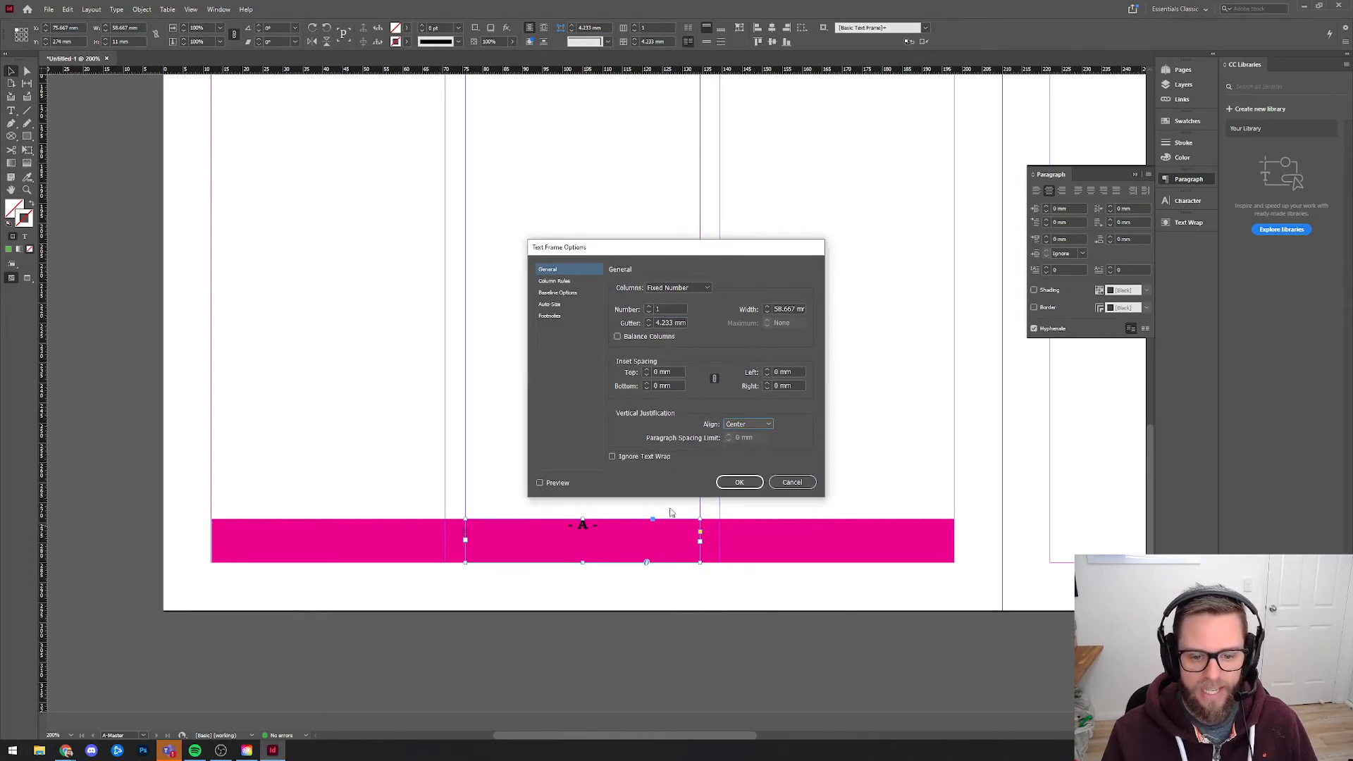
pyautogui.click(540, 483)
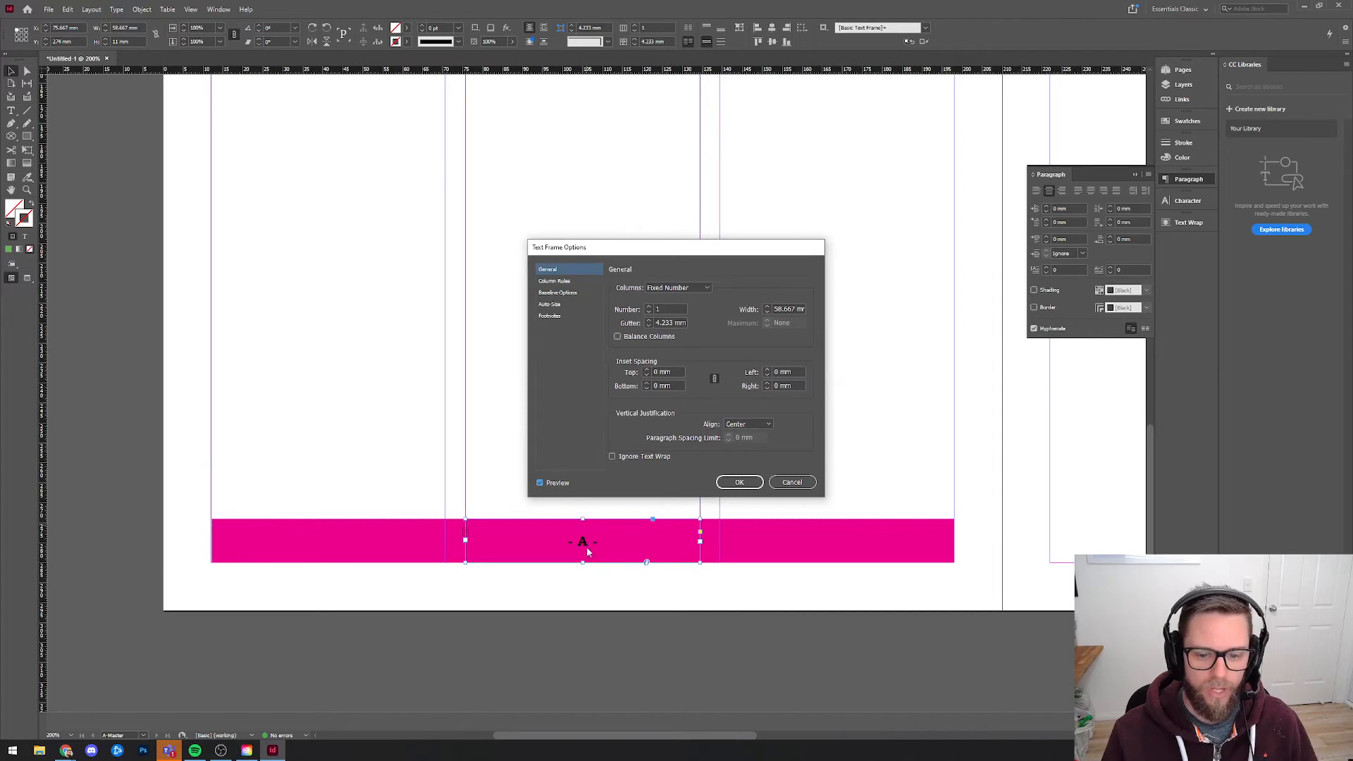
pyautogui.press('Return')
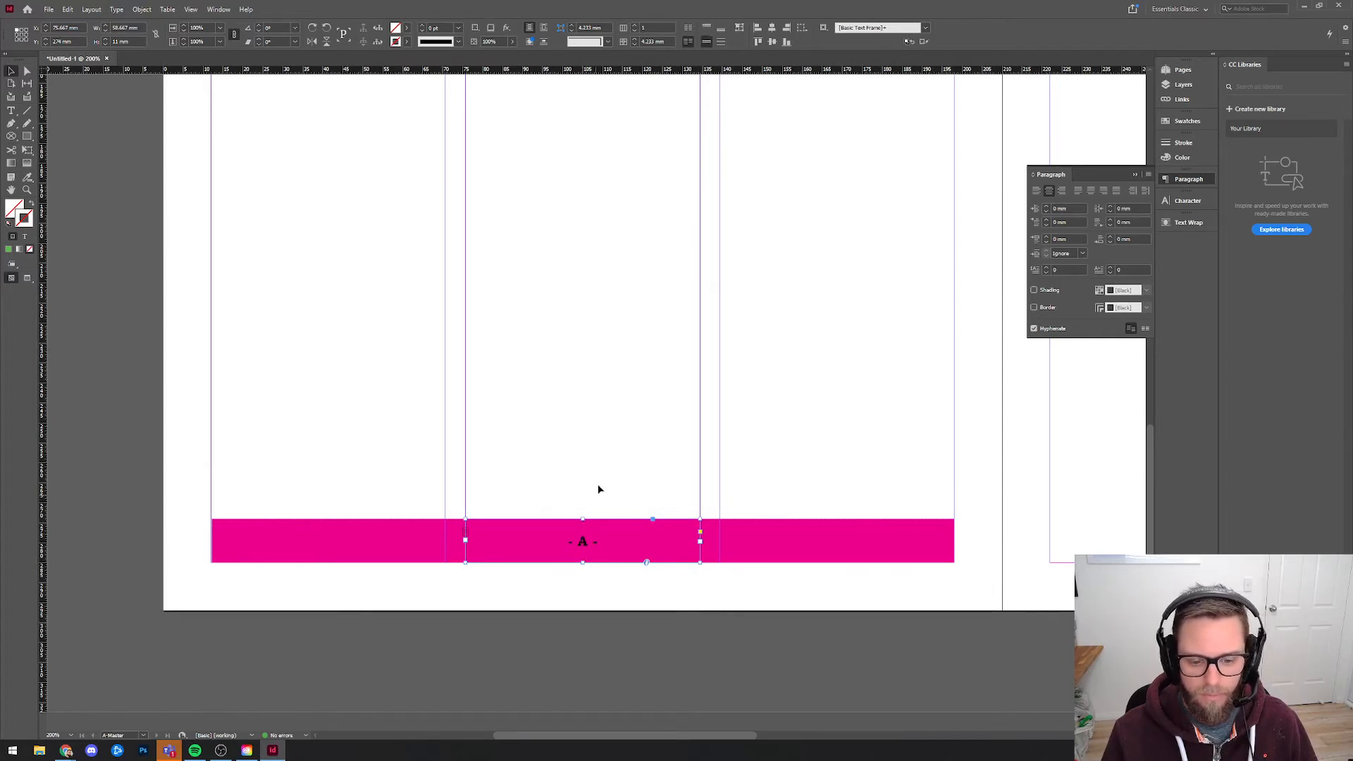
pyautogui.click(597, 488)
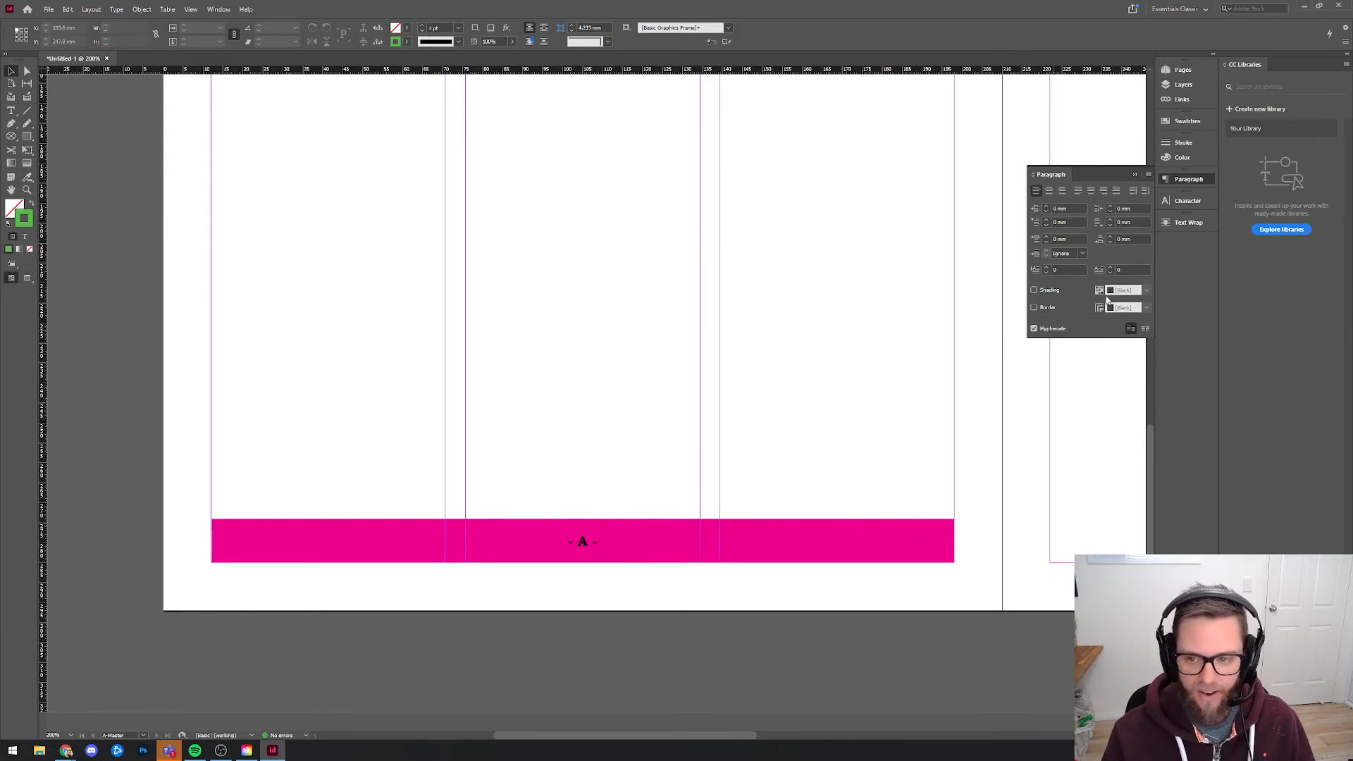
# Check the footer page numbers on the document pages from 2 to 8, and on page 1.
pyautogui.click(1183, 70)
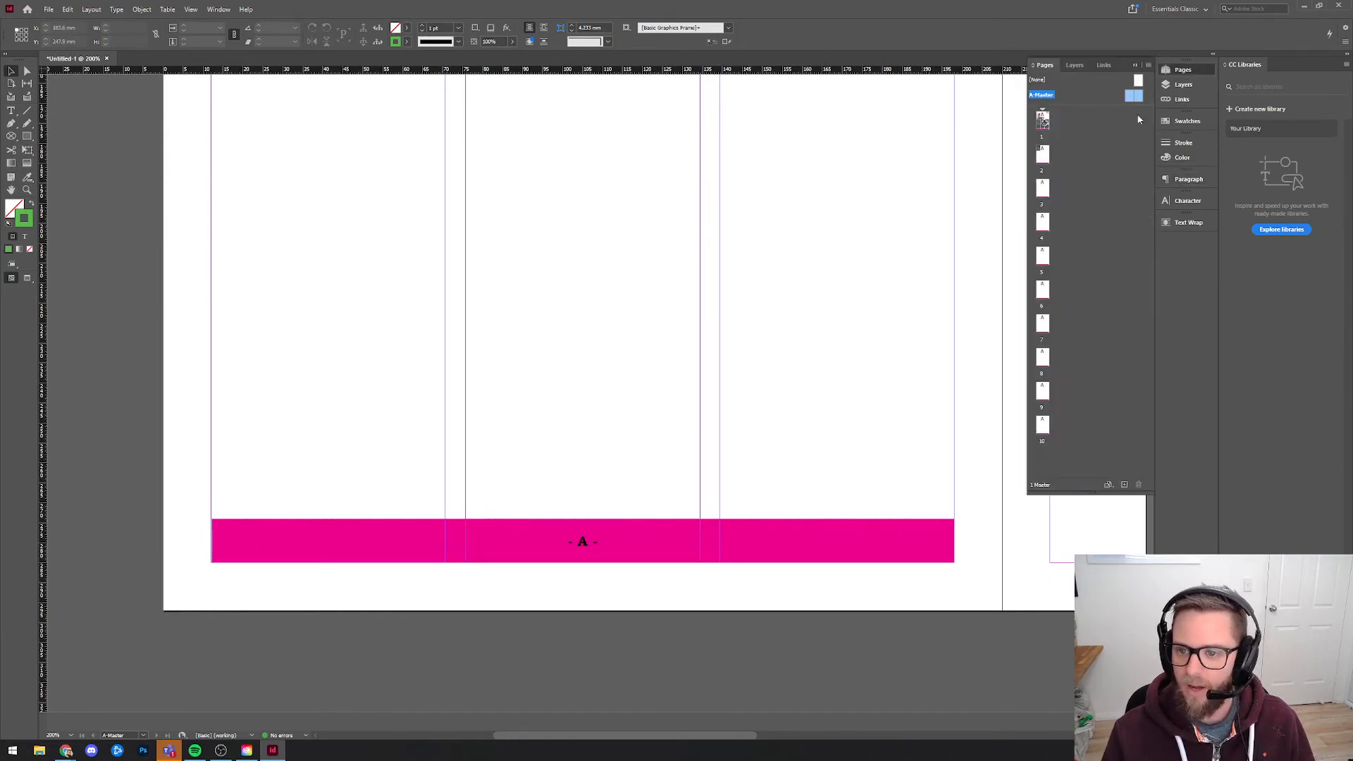
pyautogui.doubleClick(1042, 155)
pyautogui.doubleClick(1043, 189)
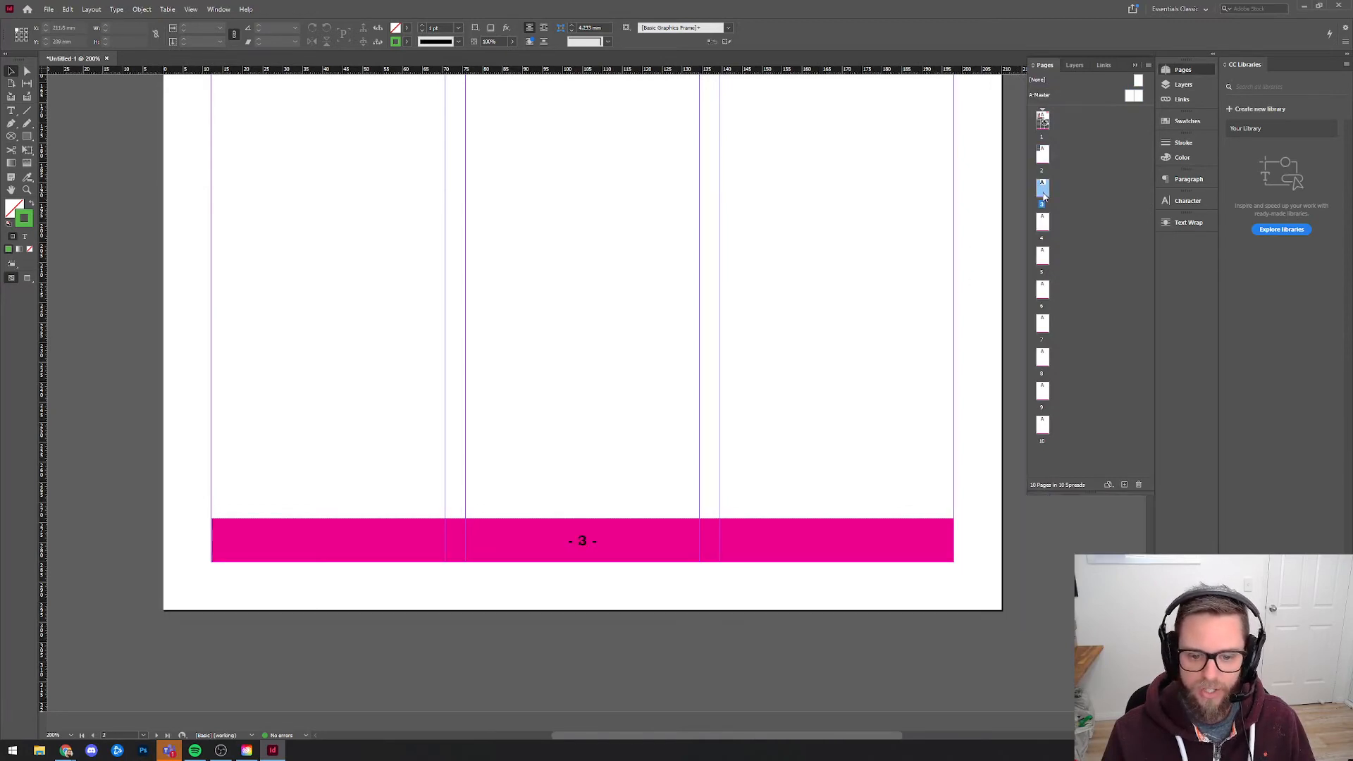
pyautogui.doubleClick(1044, 224)
pyautogui.click(1044, 259)
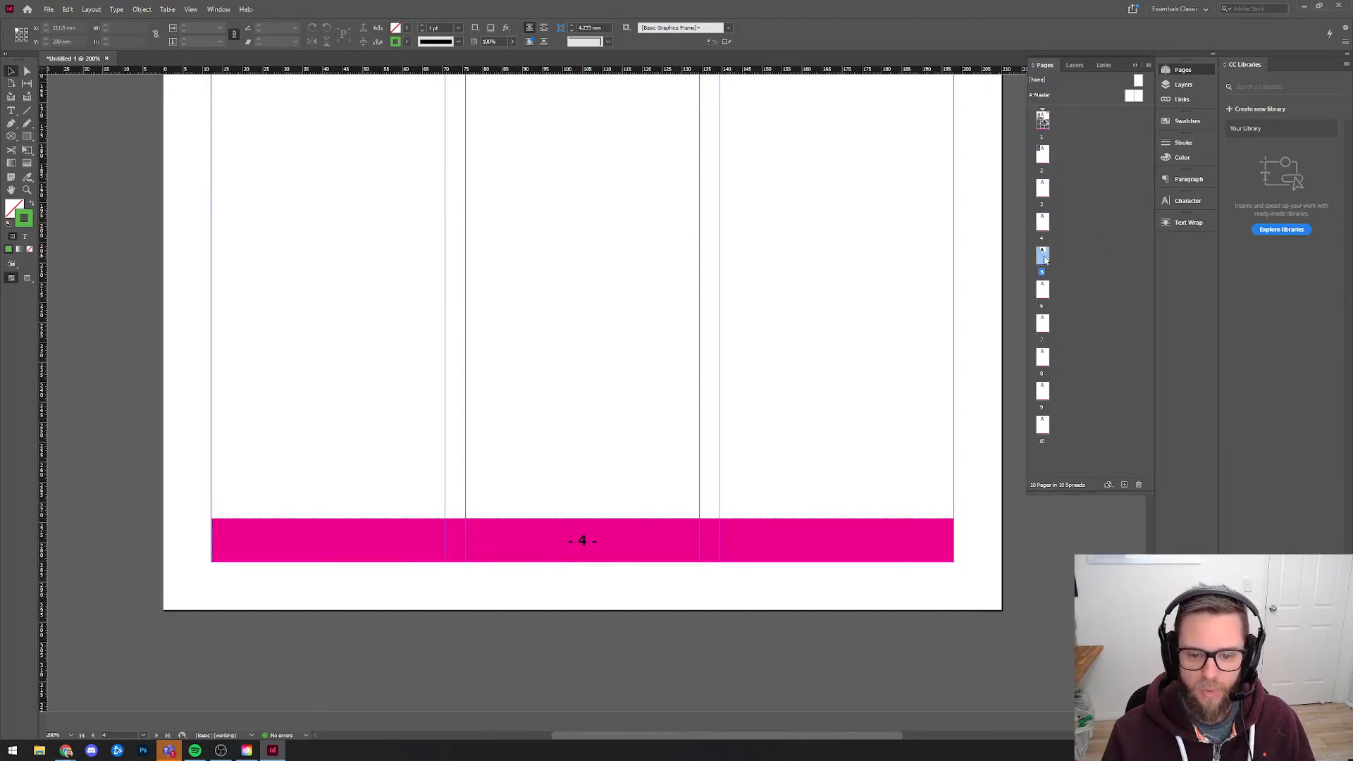
pyautogui.click(1046, 300)
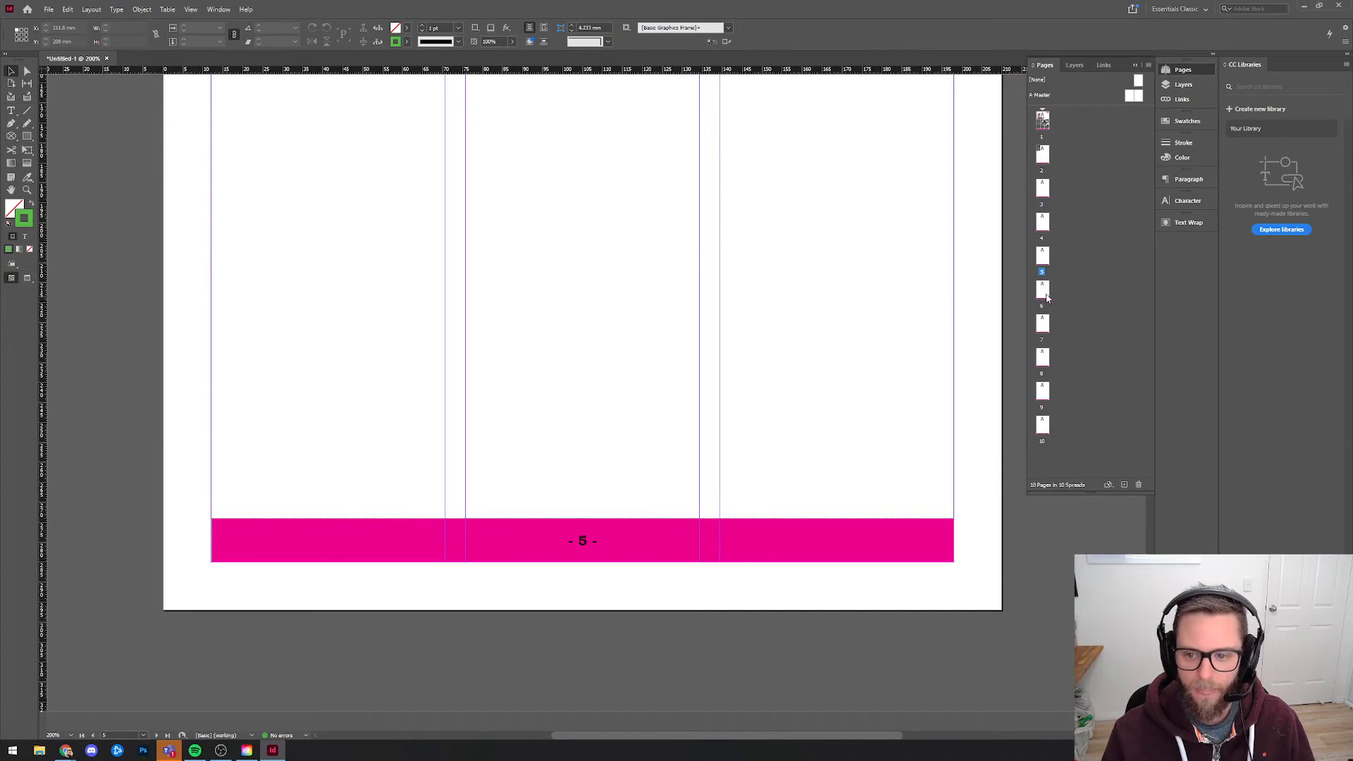
pyautogui.doubleClick(1045, 298)
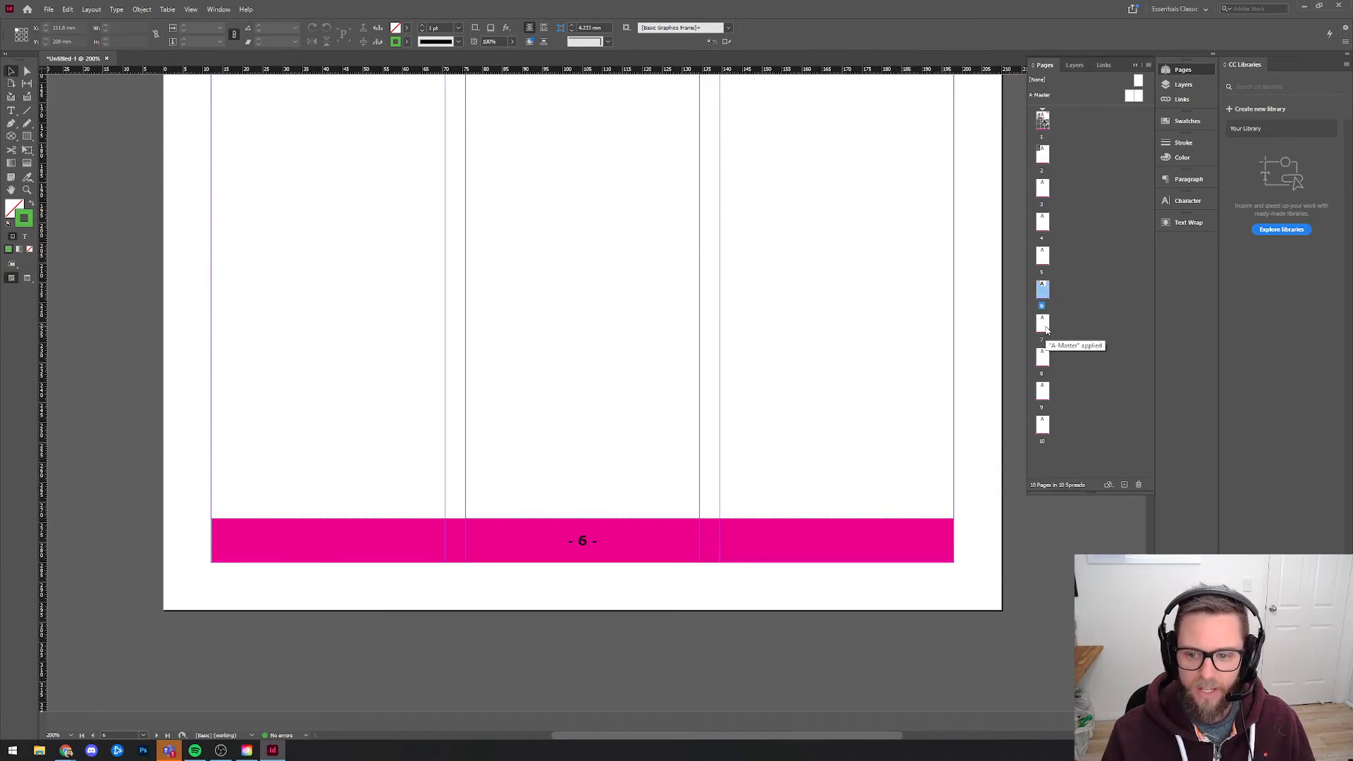
pyautogui.click(1043, 324)
pyautogui.doubleClick(1043, 358)
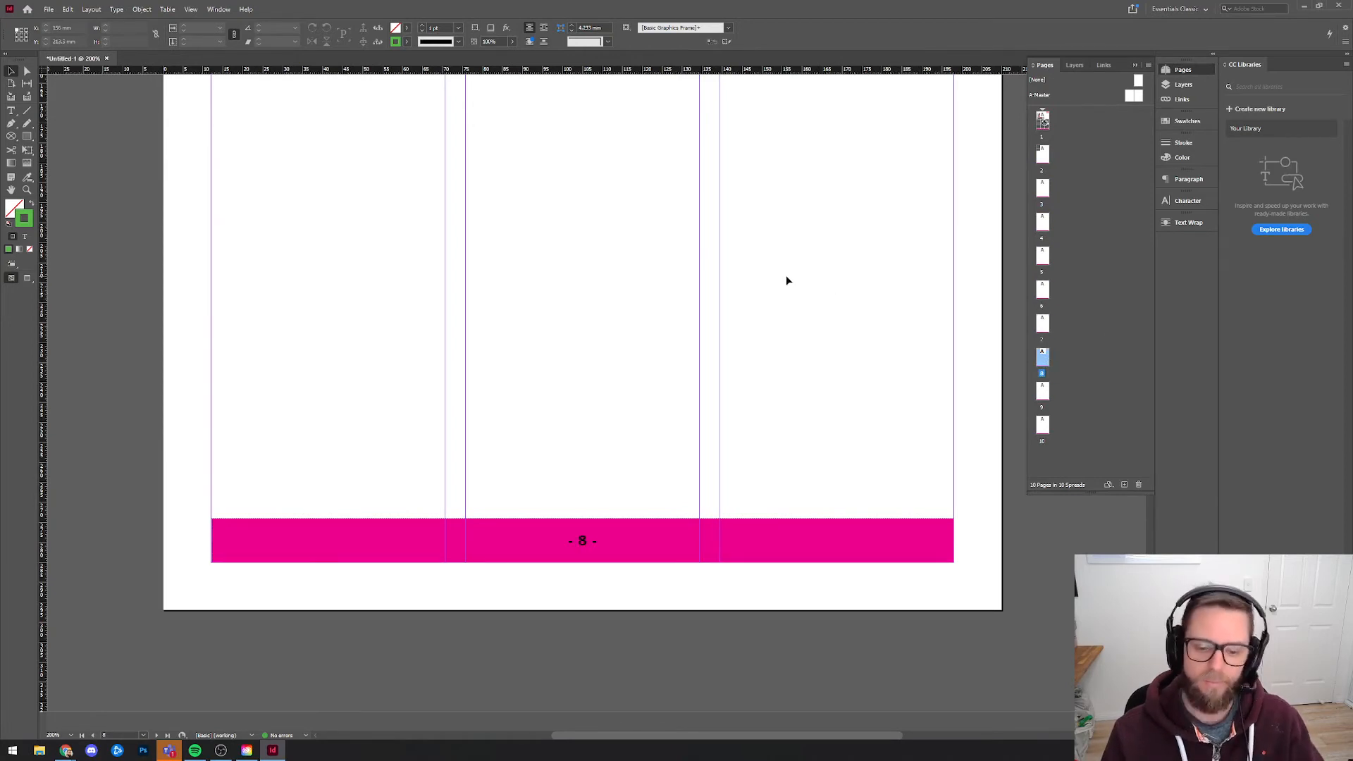
pyautogui.doubleClick(1043, 118)
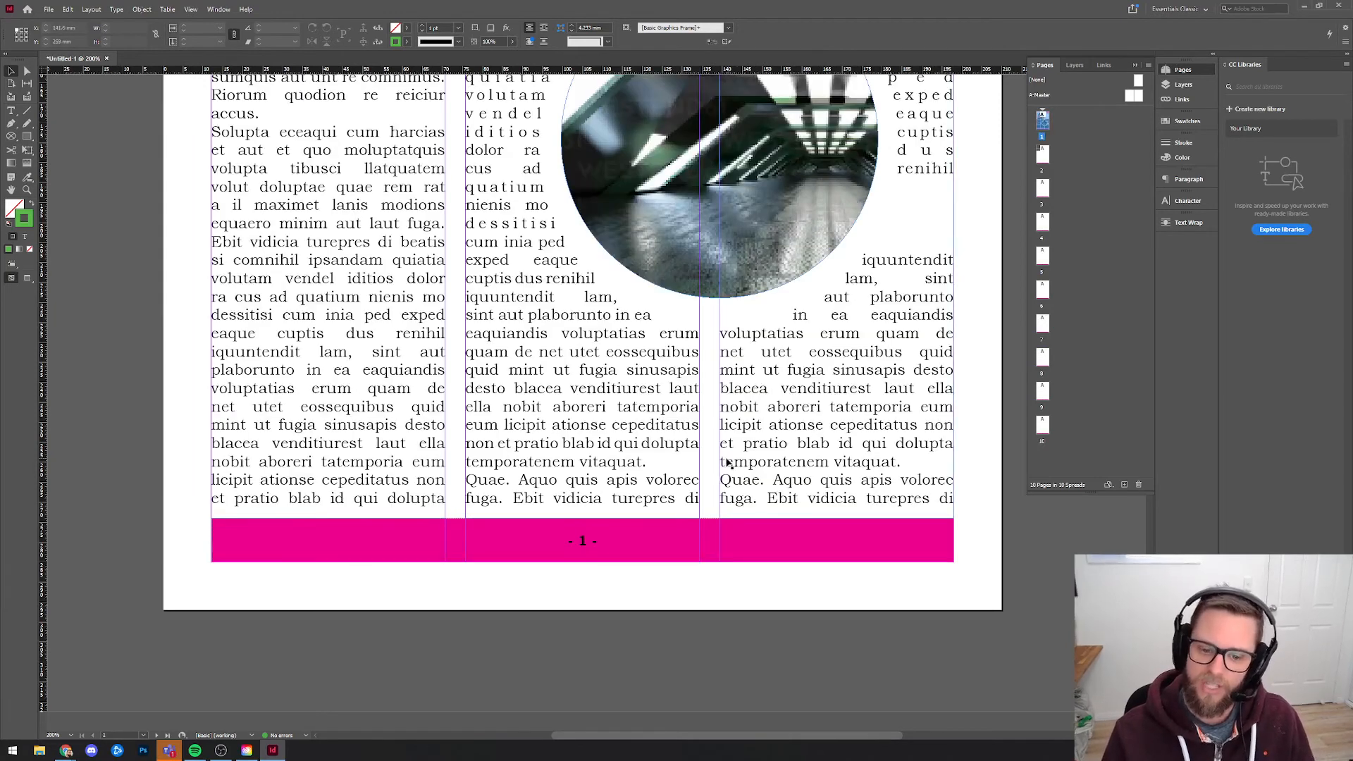
pyautogui.scroll(-2, 728, 461)
pyautogui.scroll(1, 630, 525)
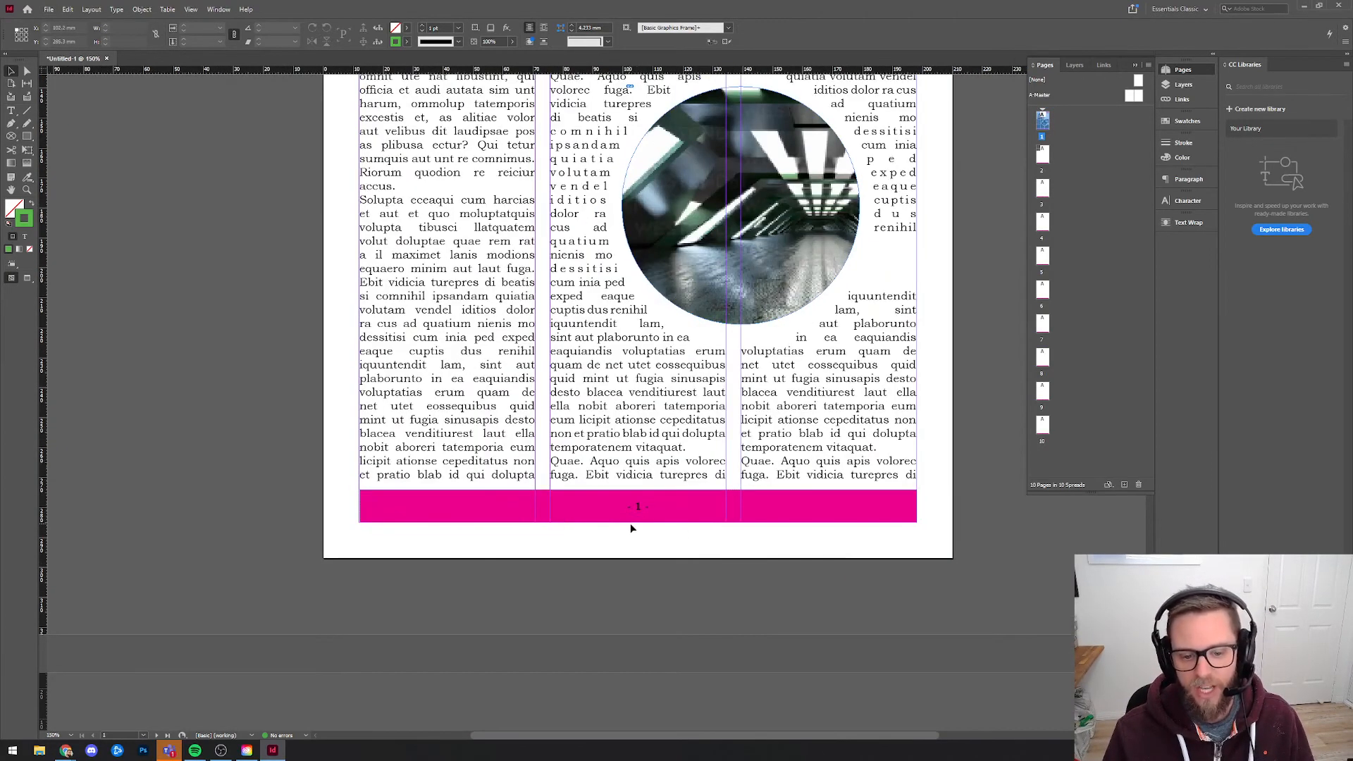
# On A-Master, try moving the page number frame into the third column of the footer strip, and undo the move.
pyautogui.doubleClick(1131, 98)
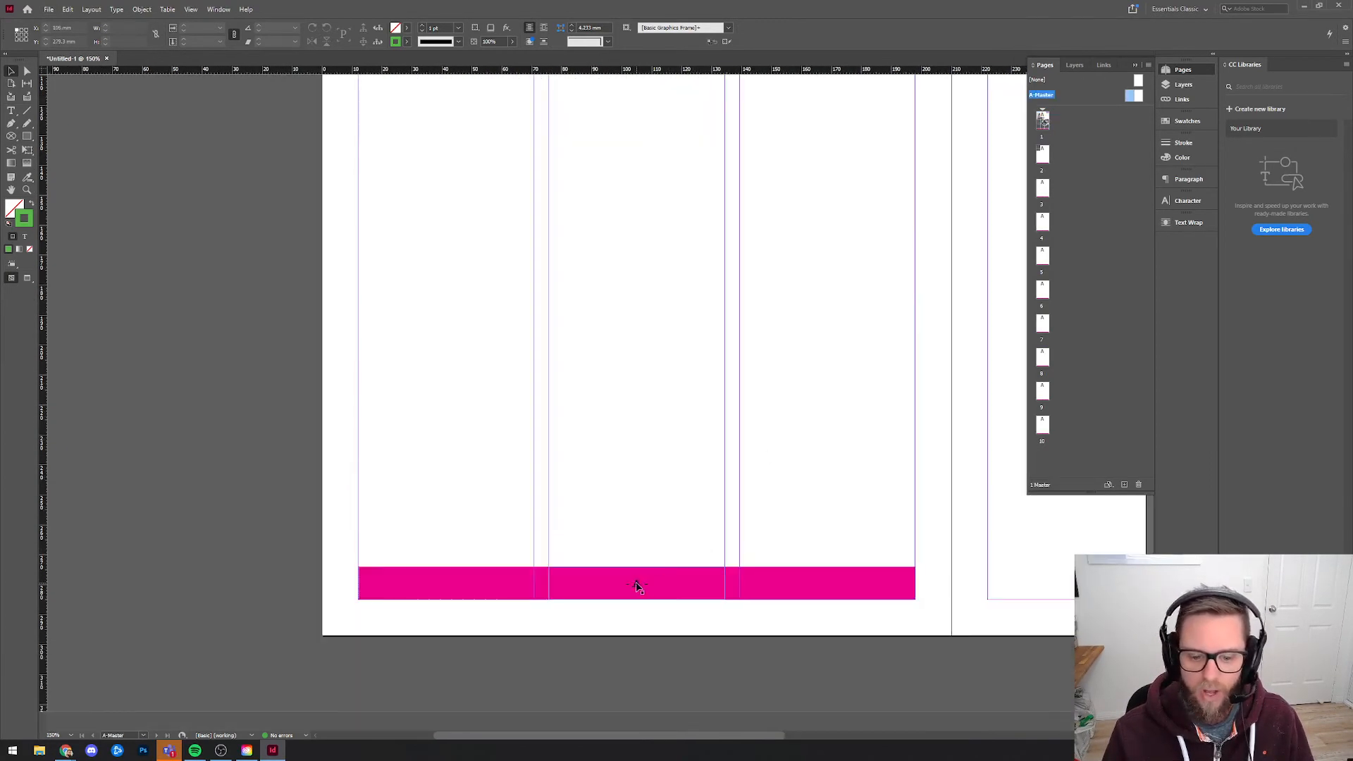
pyautogui.moveTo(638, 586); pyautogui.dragTo(829, 589)
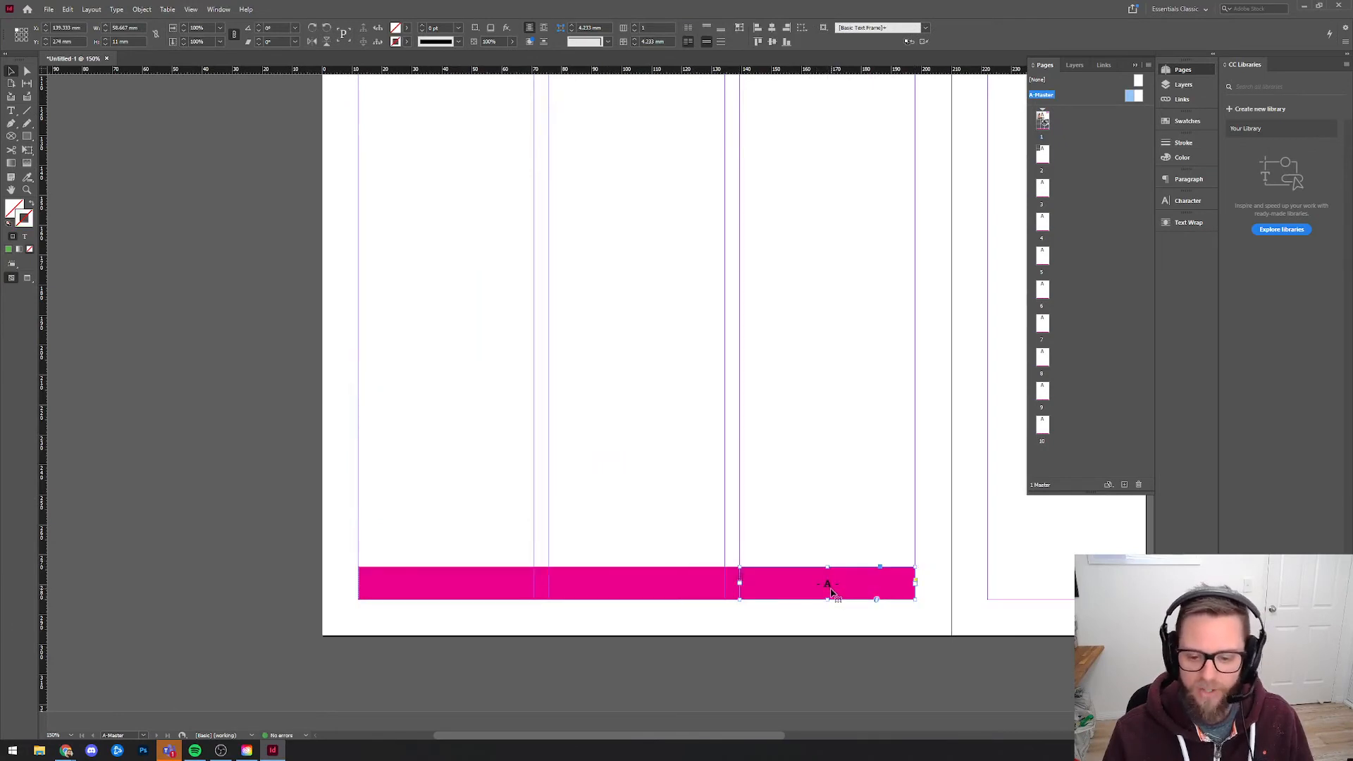
pyautogui.hotkey('ctrl', 'z')
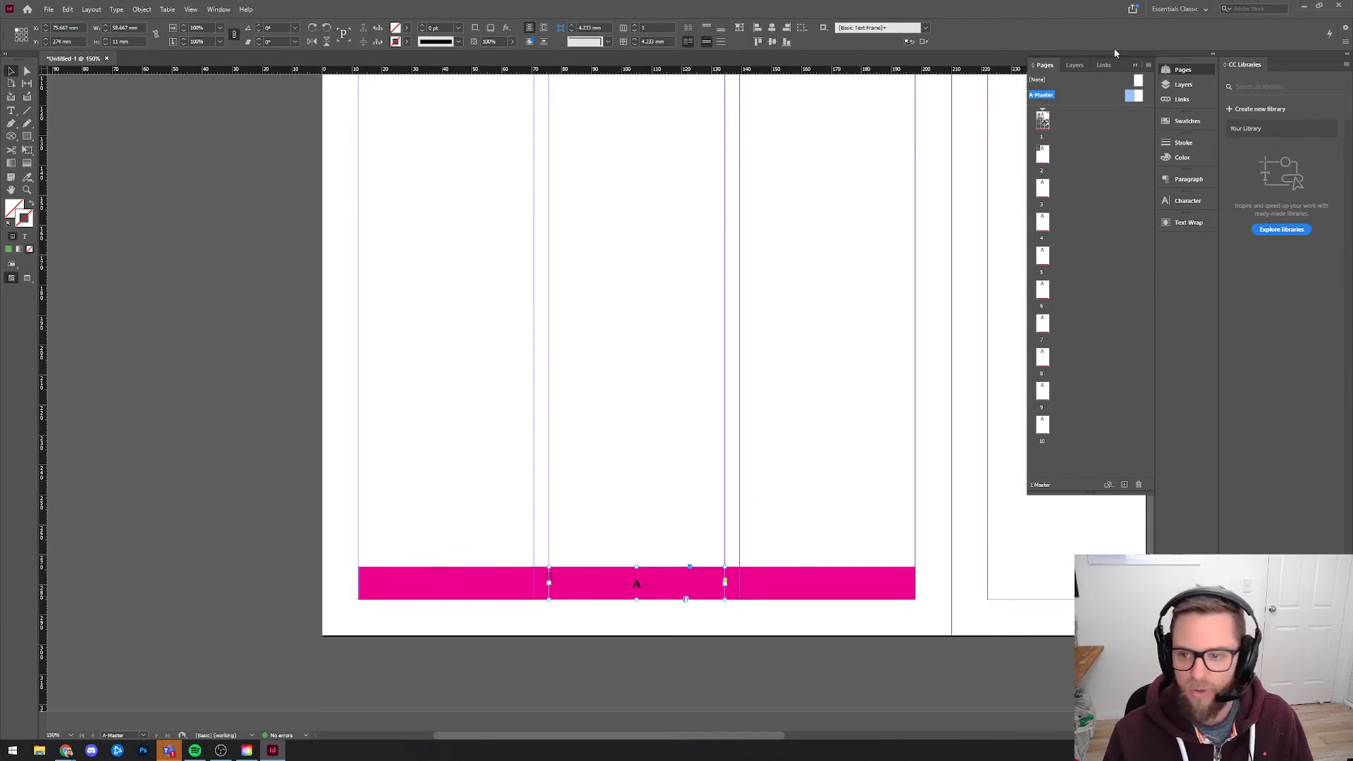
# Remove the hyphens around the page number marker in the A-Master footer, leaving only the marker.
pyautogui.scroll(-1, 650, 555)
pyautogui.moveTo(751, 537); pyautogui.dragTo(708, 540)
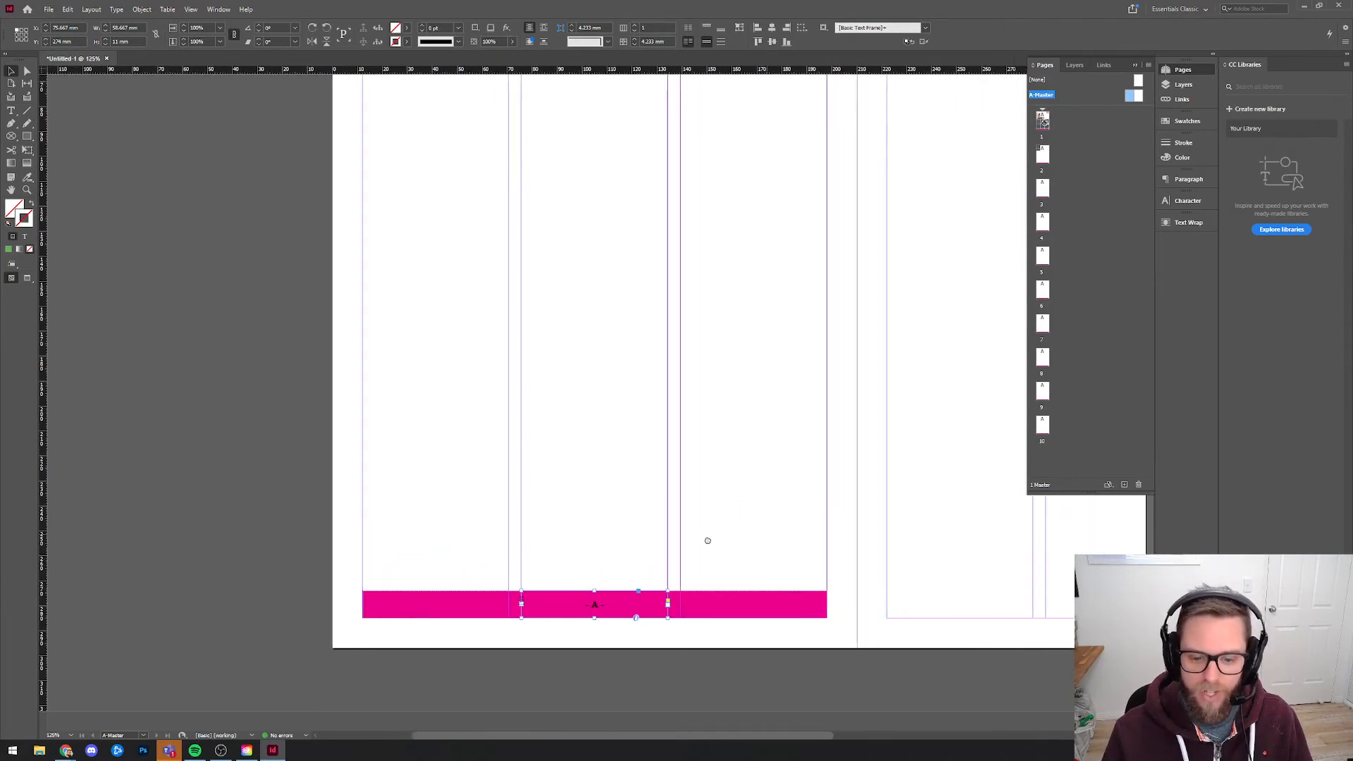
pyautogui.doubleClick(596, 607)
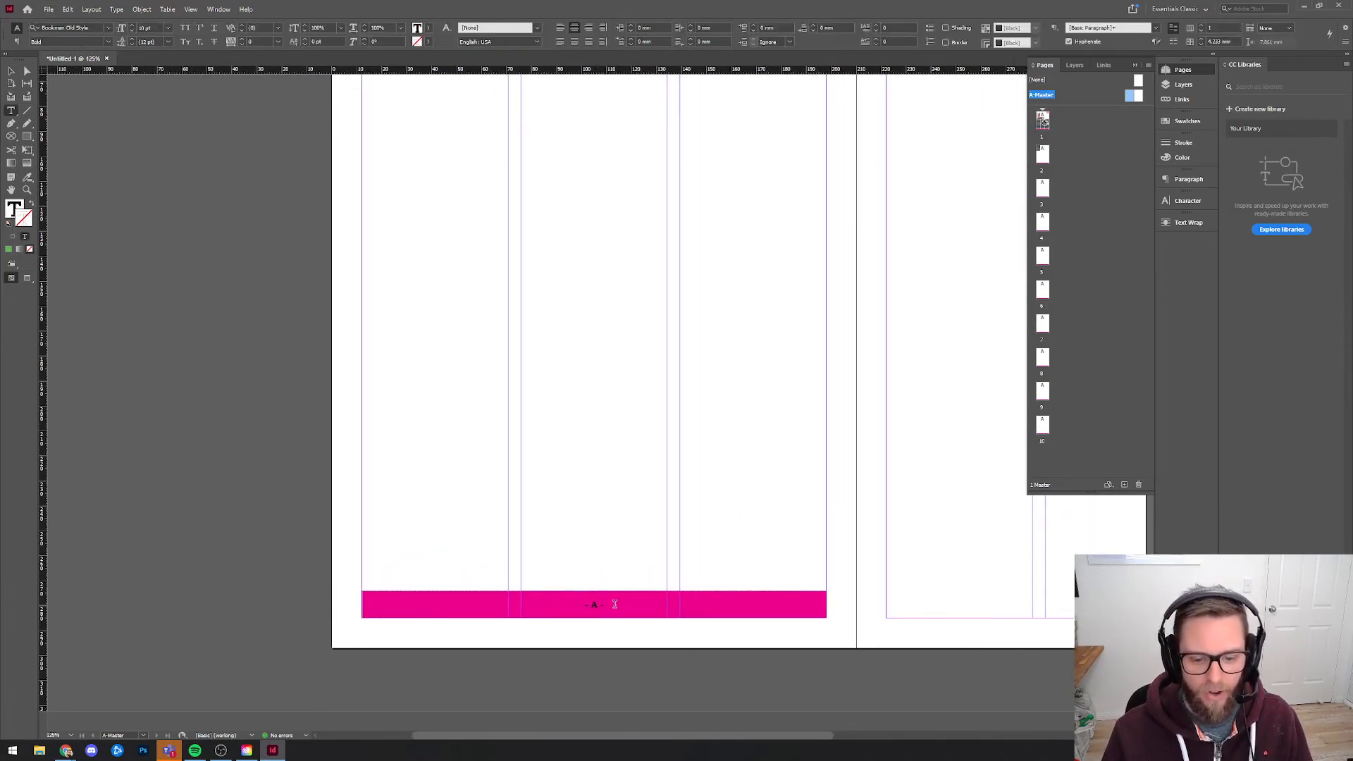
pyautogui.press('Delete')
pyautogui.press('Delete')
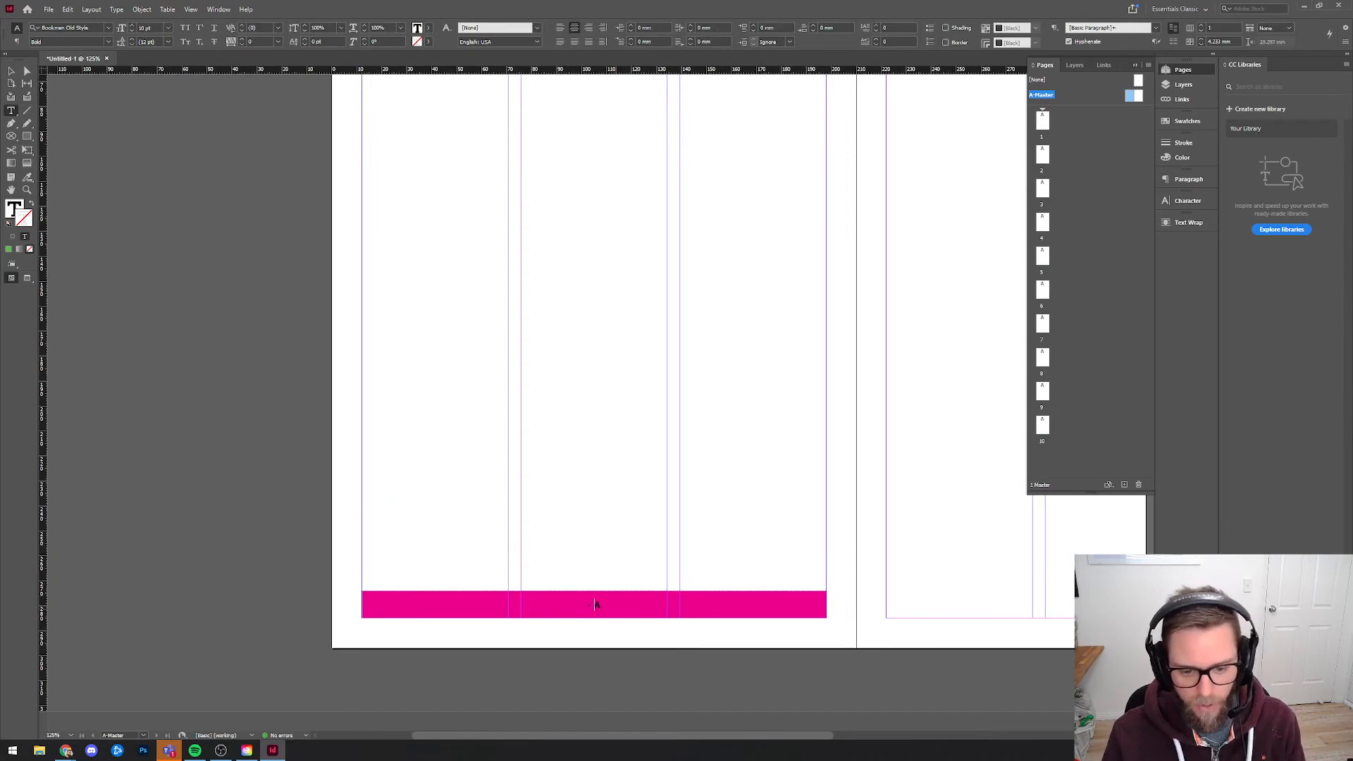
# Enlarge the page number's text frame to about 134 by 145 mm, reaching the lower right corner of the left-hand master page.
pyautogui.doubleClick(595, 606)
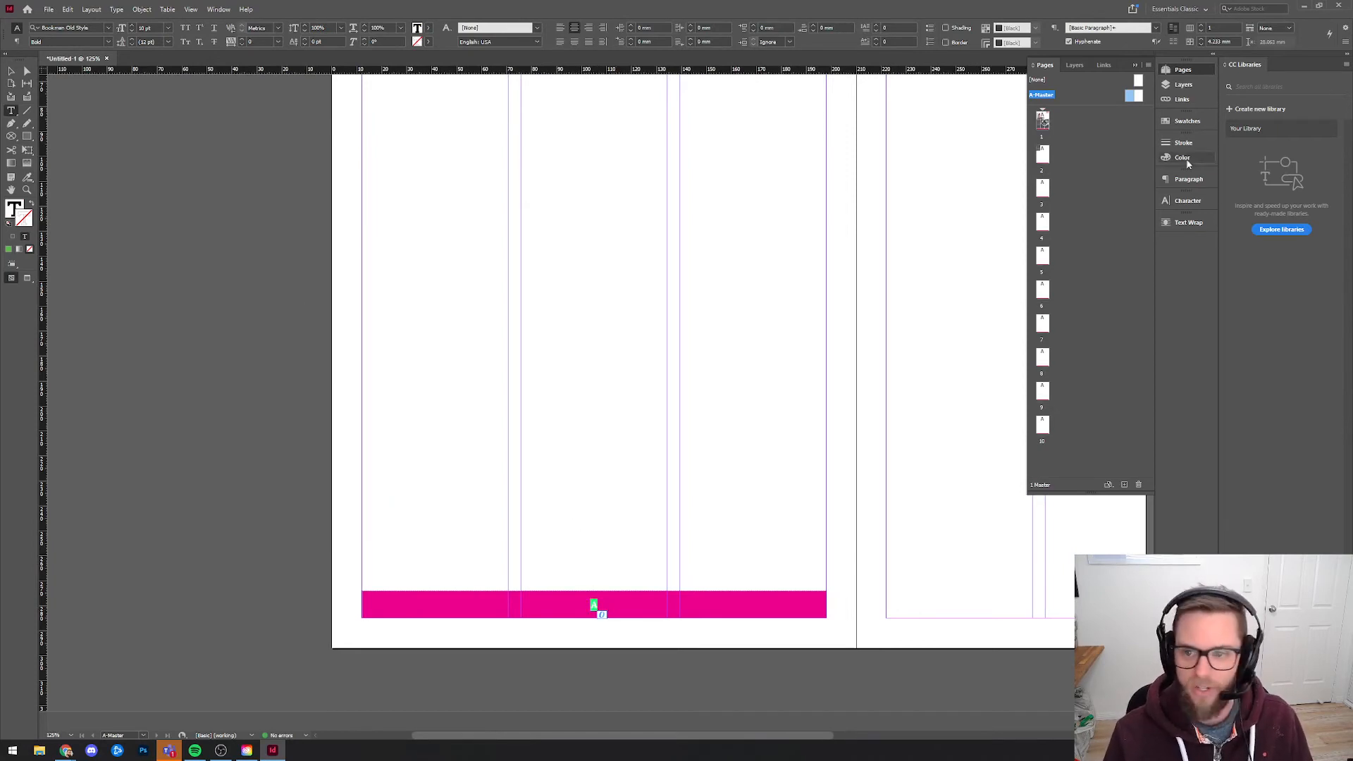
pyautogui.click(1190, 181)
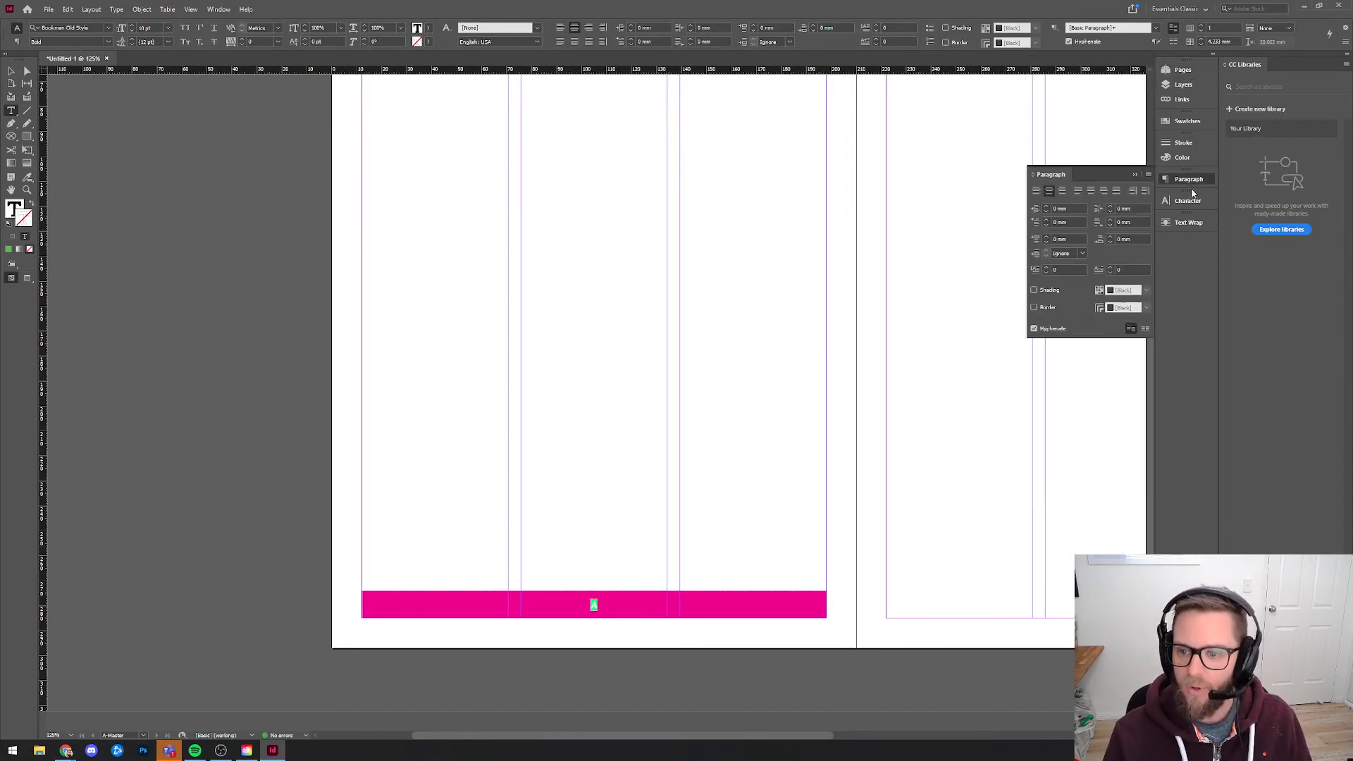
pyautogui.click(1187, 201)
pyautogui.click(11, 72)
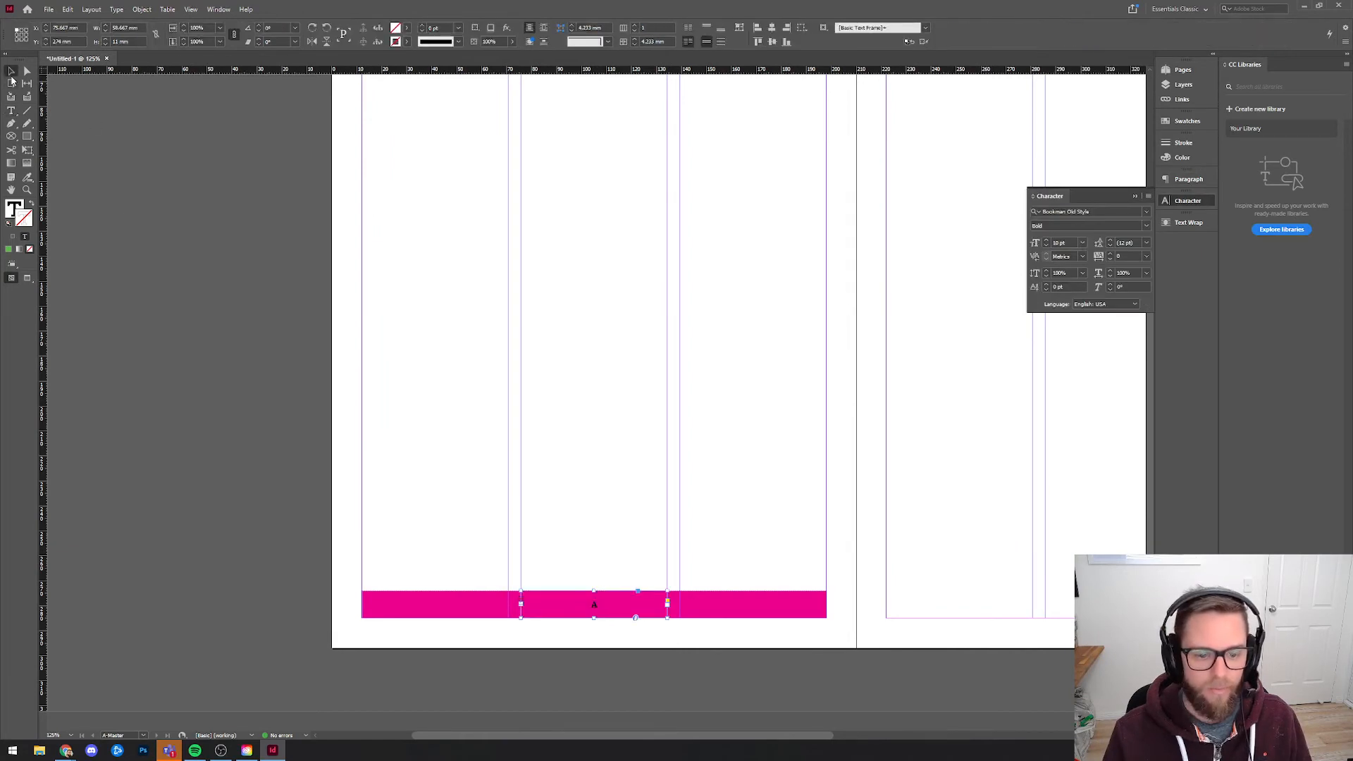
pyautogui.moveTo(594, 591); pyautogui.dragTo(613, 286)
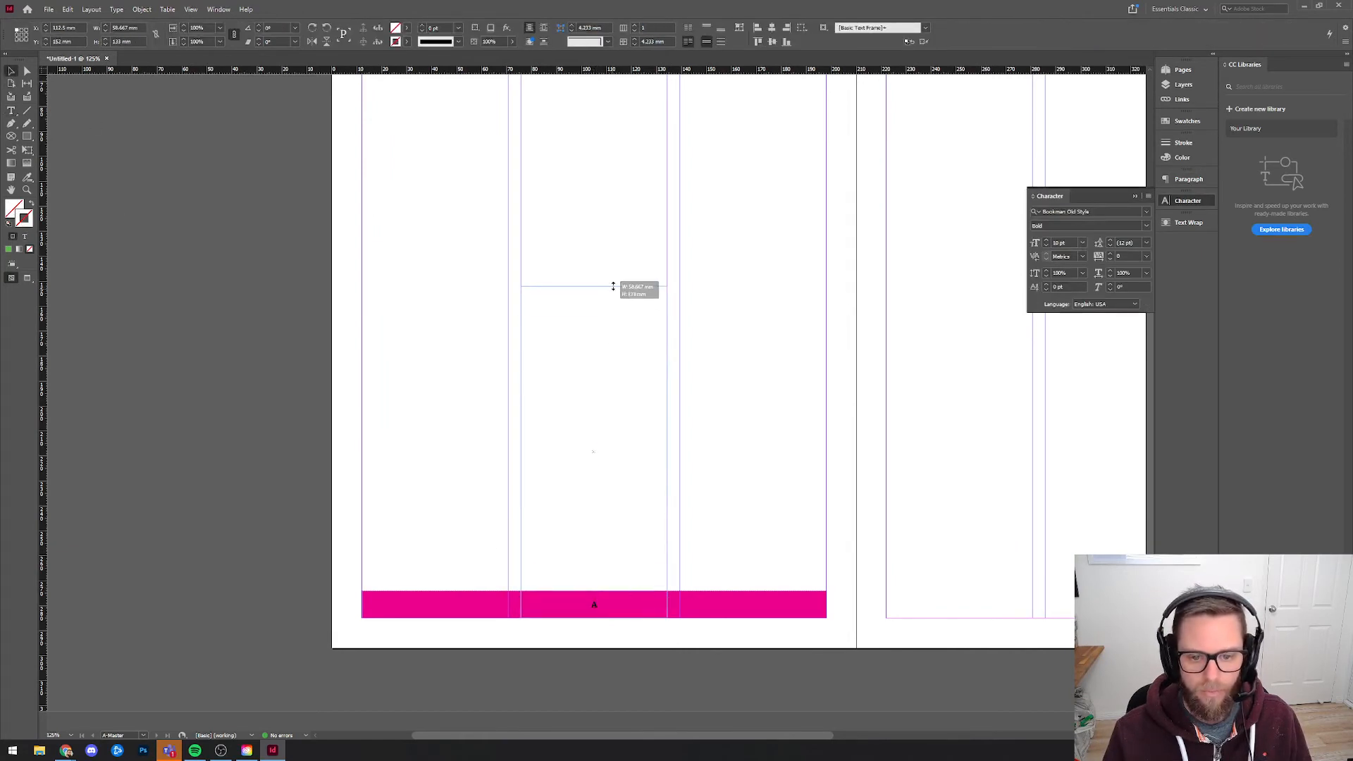
pyautogui.moveTo(668, 619); pyautogui.dragTo(856, 647)
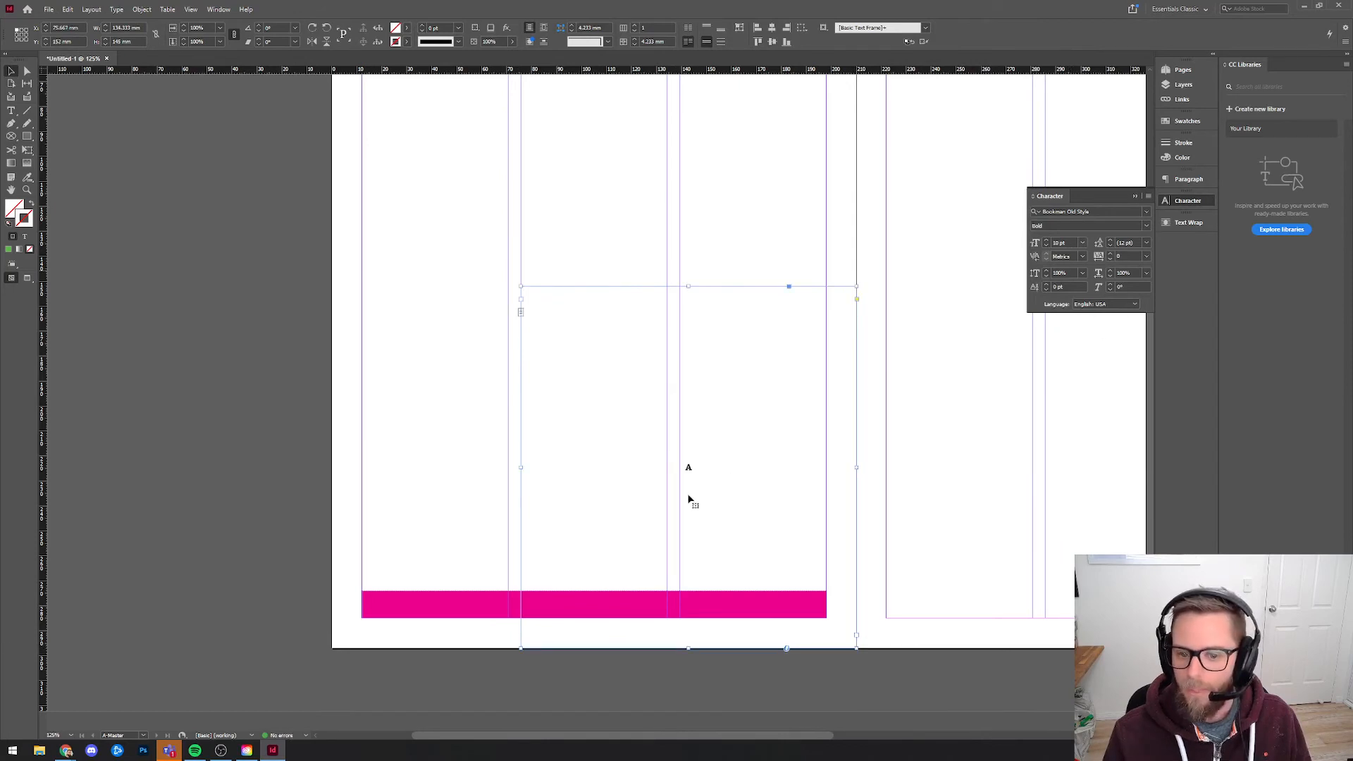
# Set the font size of the page number marker in the enlarged frame to 200 pt.
pyautogui.doubleClick(688, 467)
pyautogui.click(1063, 243)
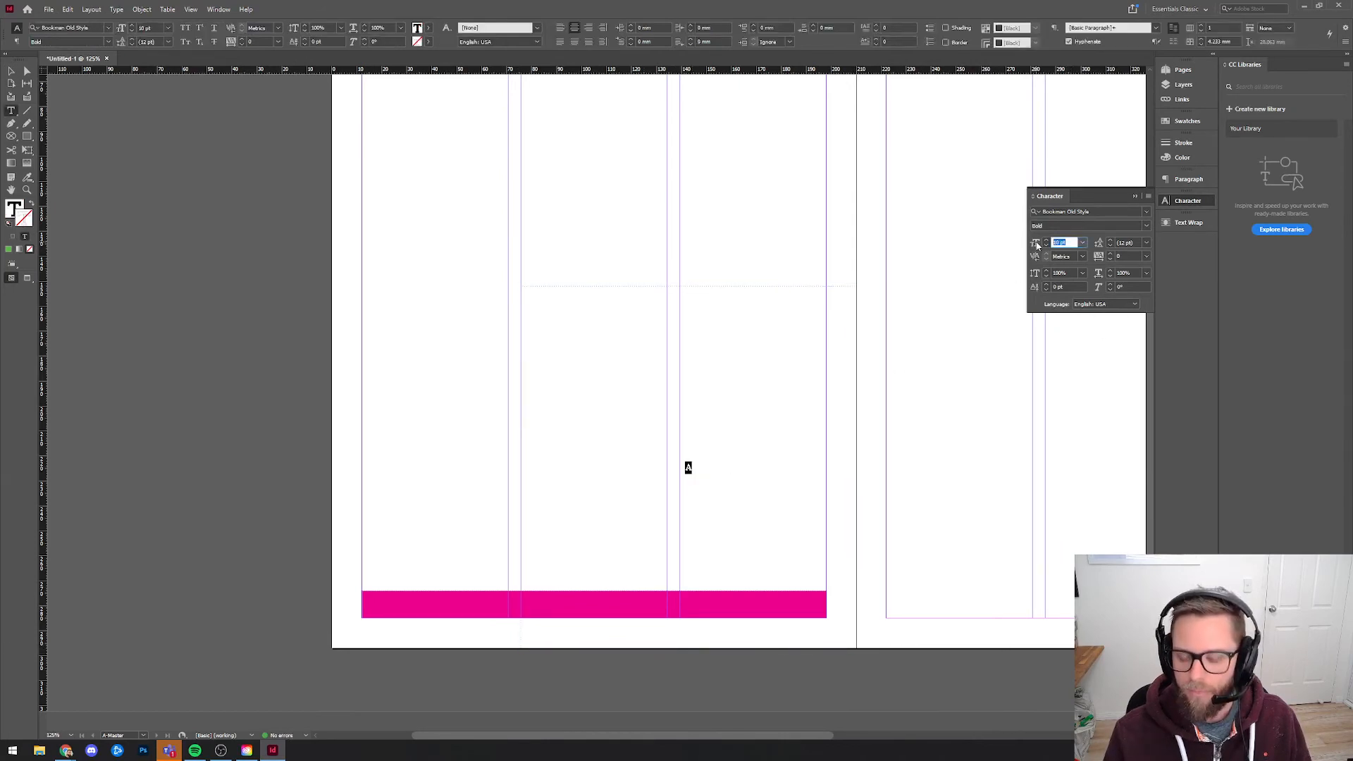
pyautogui.write('200')
pyautogui.press('Return')
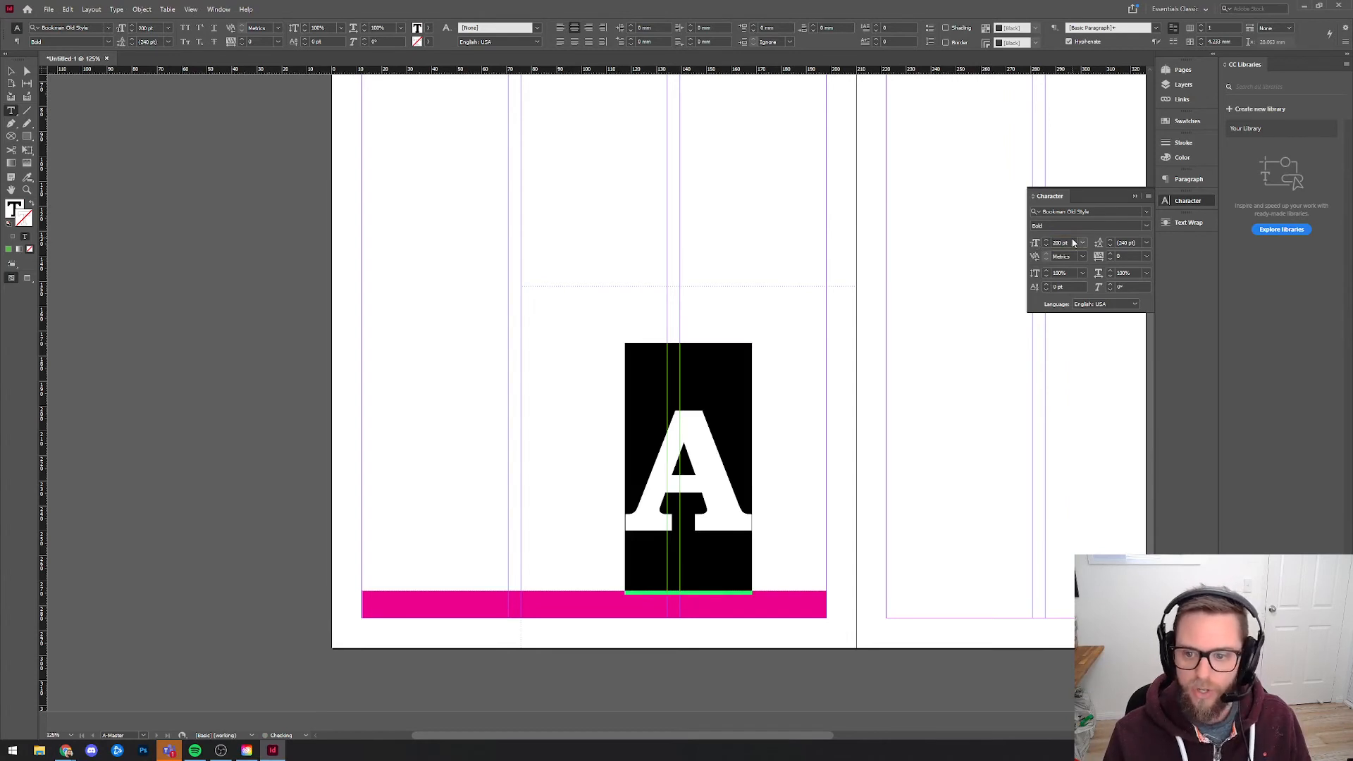
# Set the font size of the page number marker on A-Master to 500 pt.
pyautogui.click(1062, 243)
pyautogui.write('450')
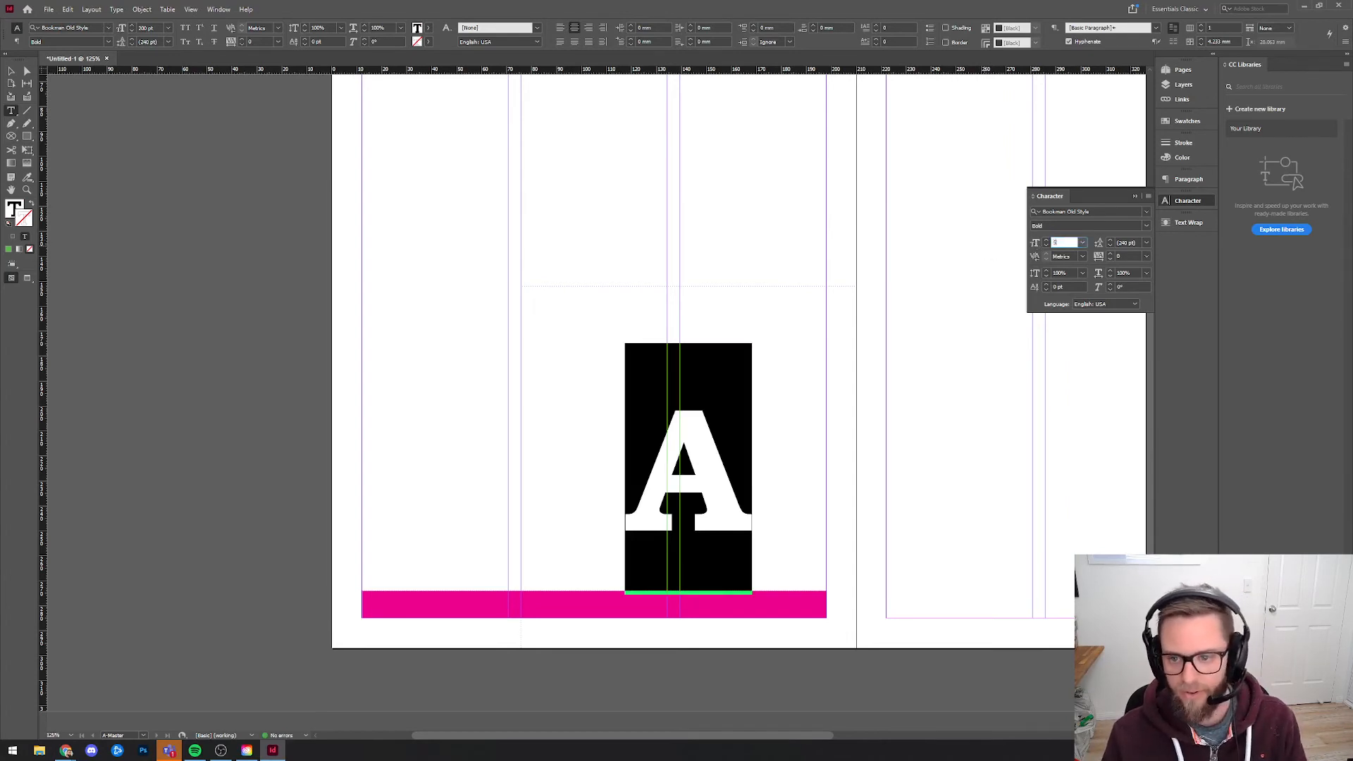
pyautogui.write('00')
pyautogui.press('Return')
pyautogui.press('Escape')
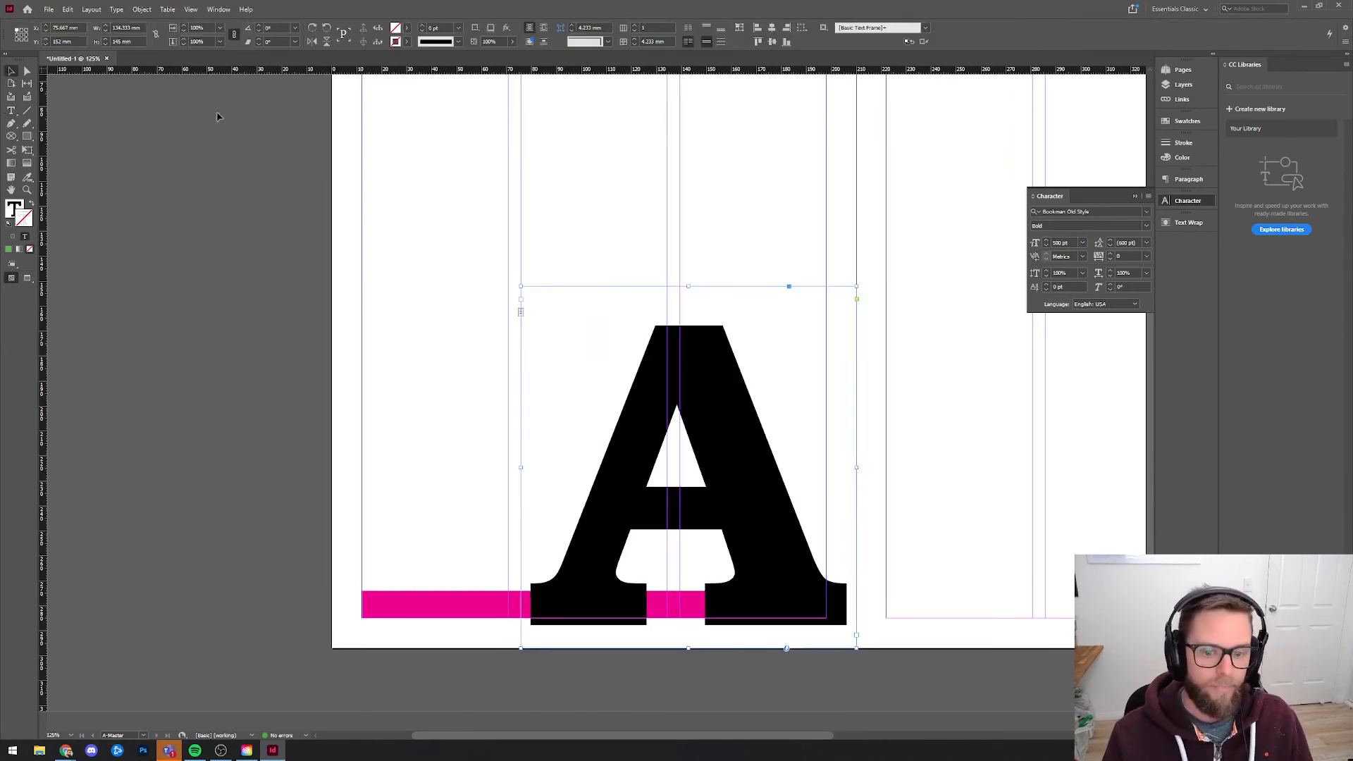
pyautogui.moveTo(726, 426)
pyautogui.mouseDown()
pyautogui.moveTo(712, 414)
pyautogui.moveTo(731, 398)
pyautogui.moveTo(725, 432)
pyautogui.moveTo(746, 440)
pyautogui.mouseUp()
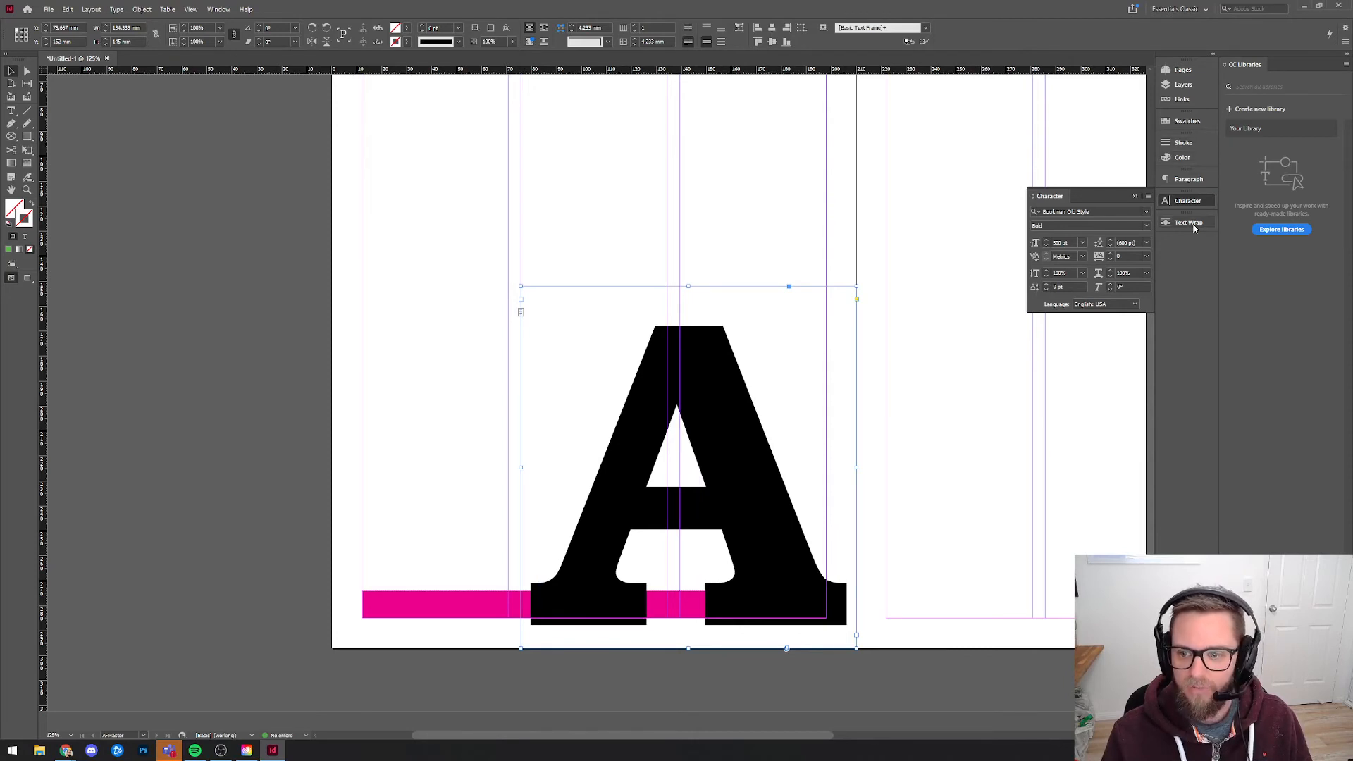
# Colour the page number marker's text with the Black swatch at a 10% tint.
pyautogui.click(1186, 121)
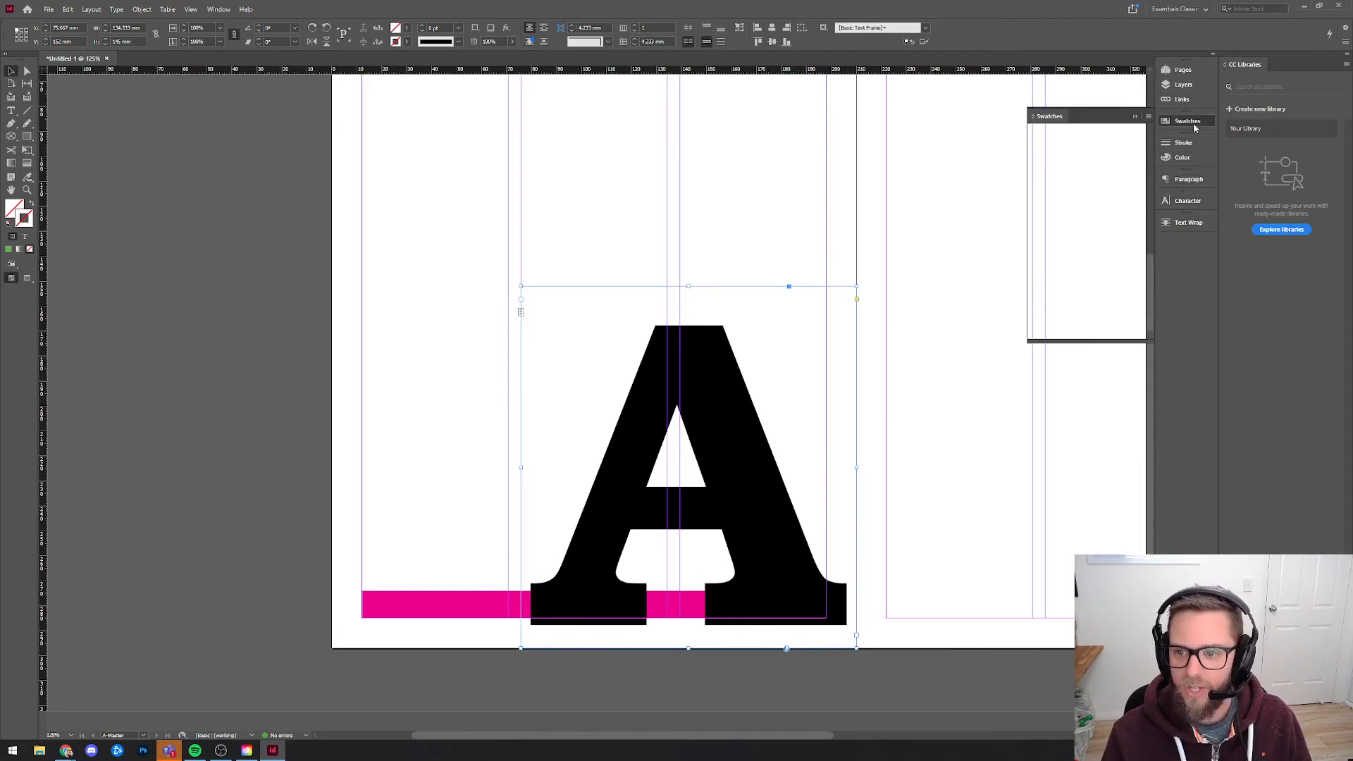
pyautogui.click(1071, 184)
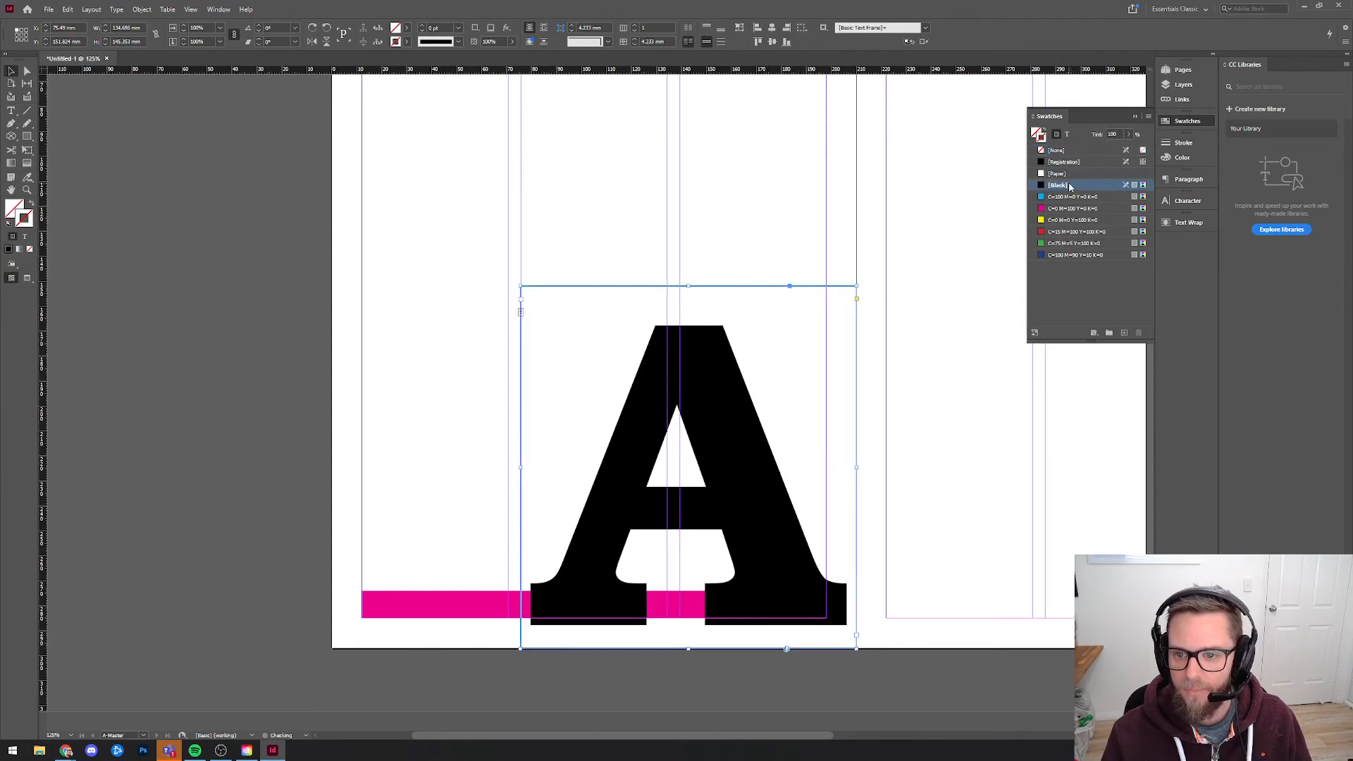
pyautogui.click(1068, 135)
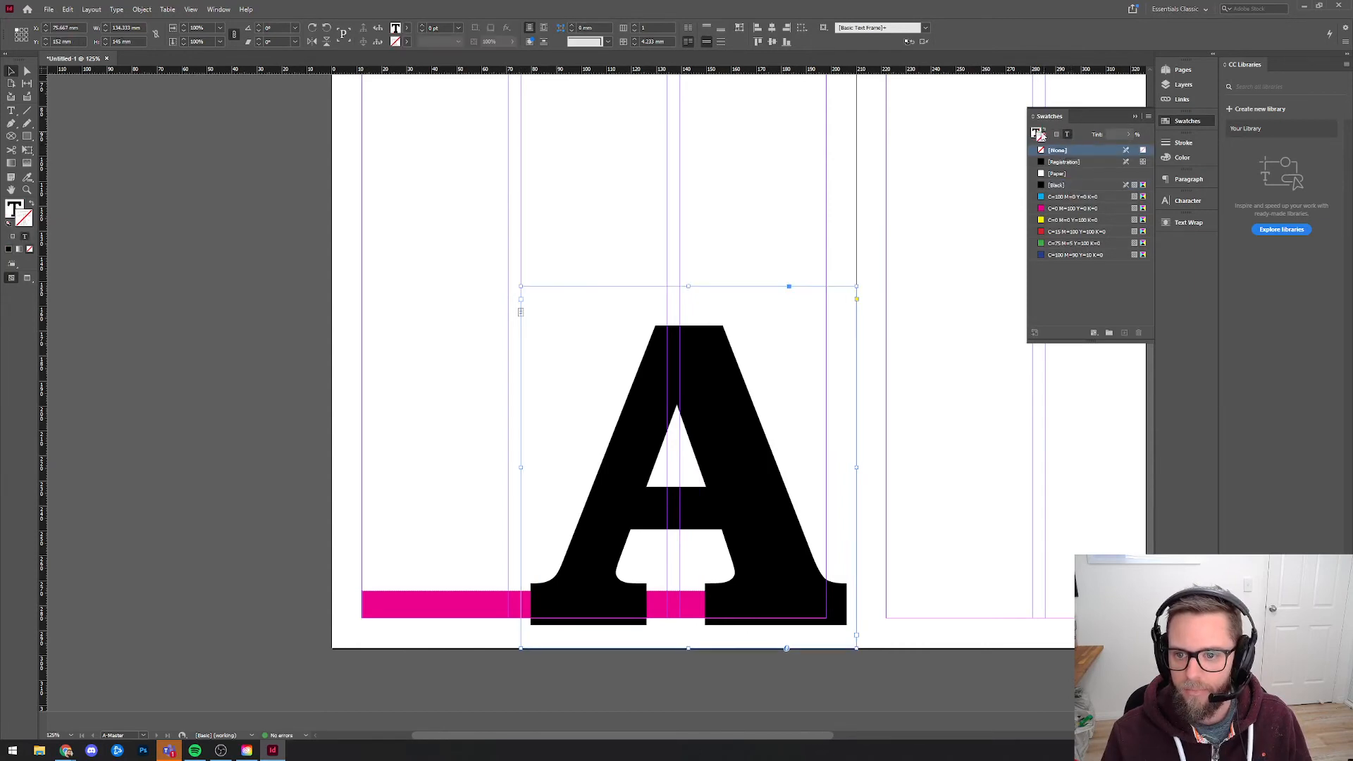
pyautogui.click(1038, 132)
pyautogui.click(1128, 134)
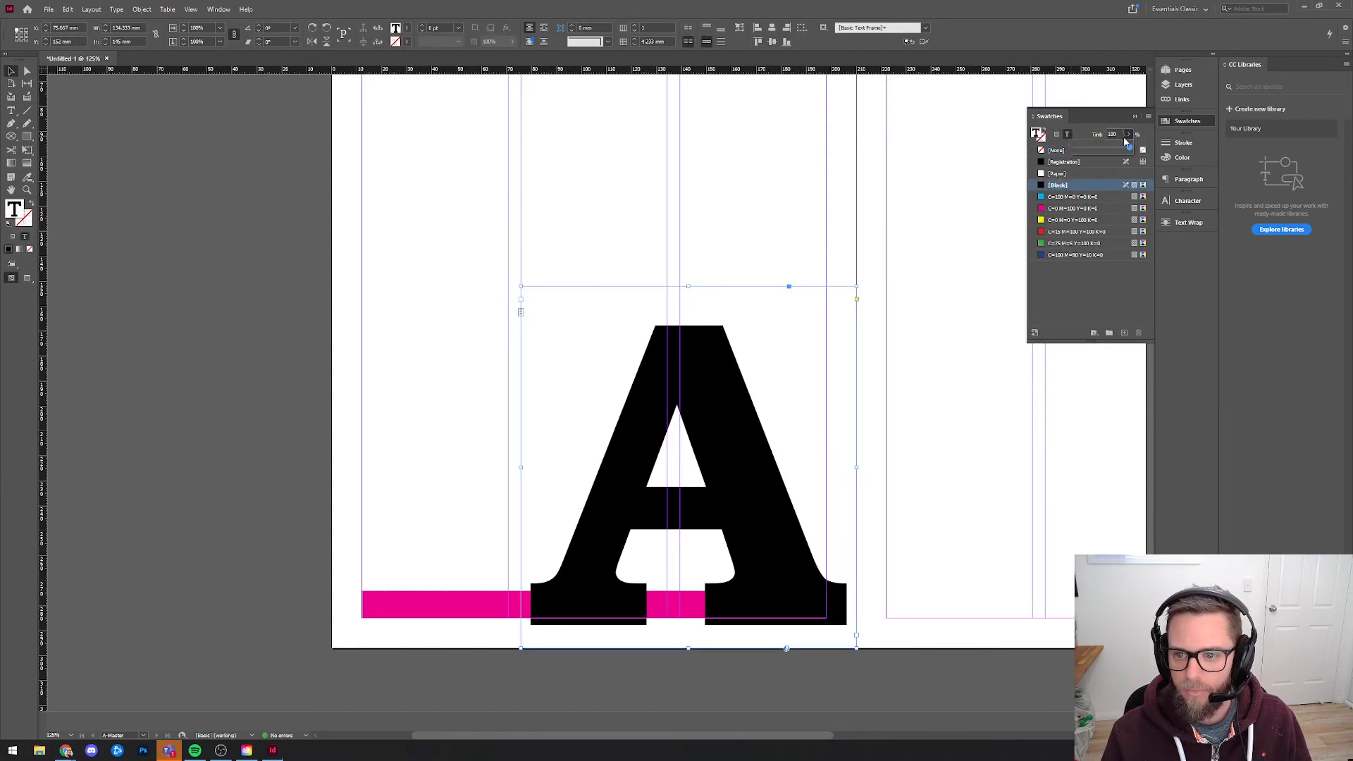
pyautogui.click(1079, 149)
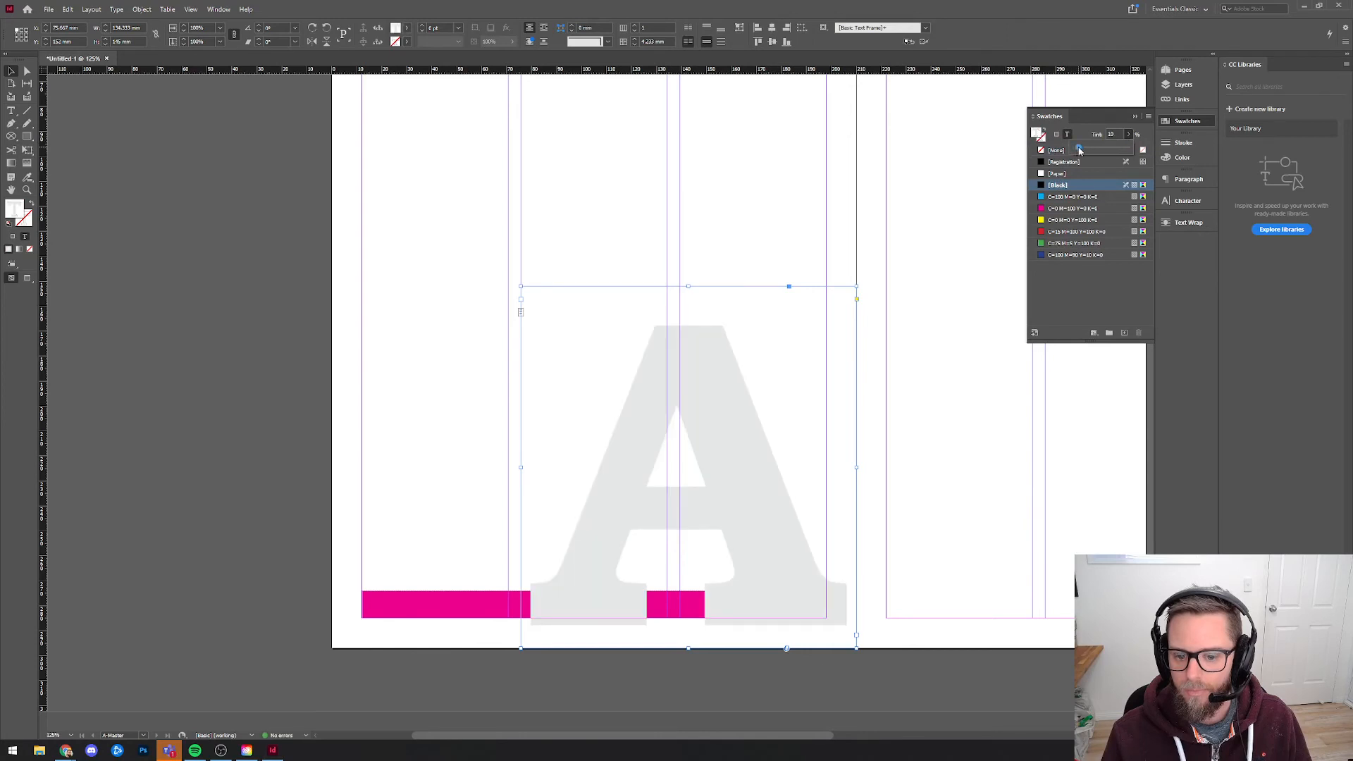
# Delete the magenta footer strip from A-Master and nudge the page number frame slightly downward.
pyautogui.click(399, 610)
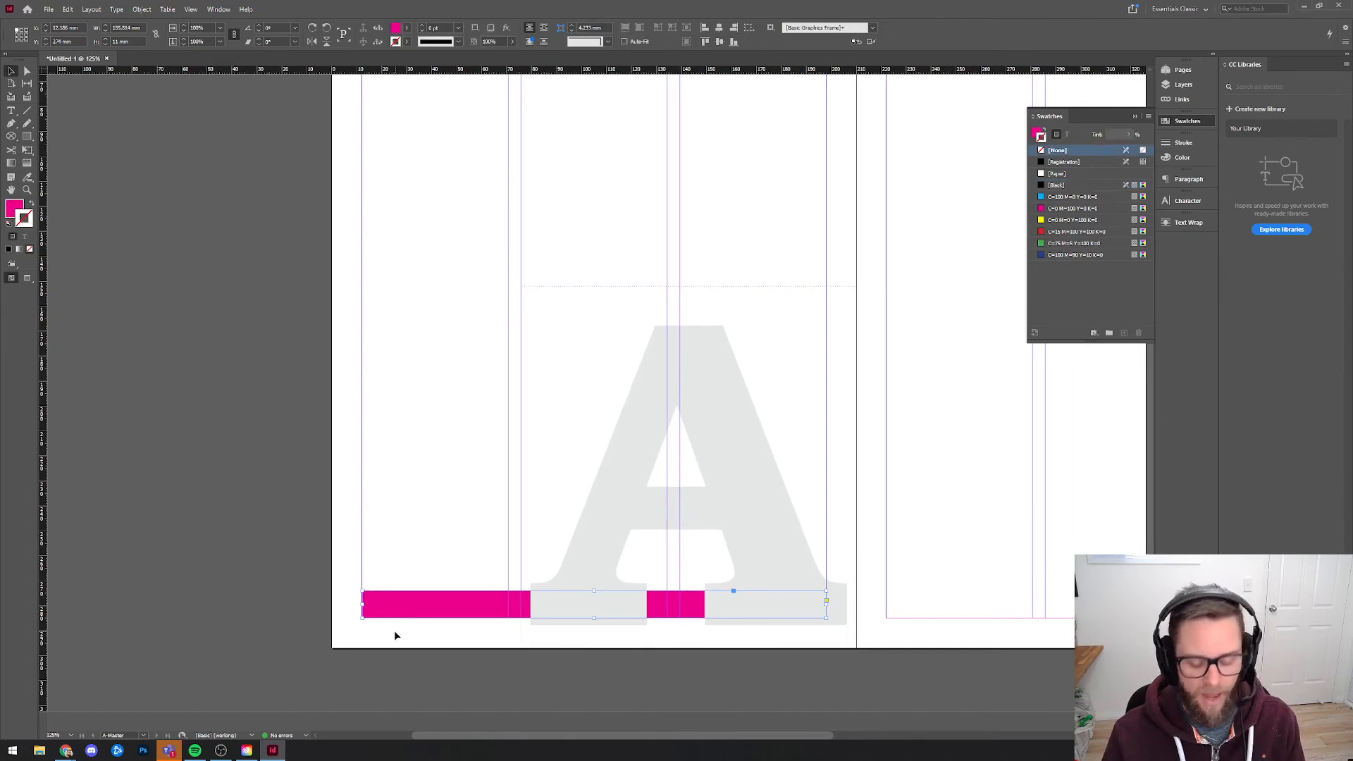
pyautogui.click(604, 565)
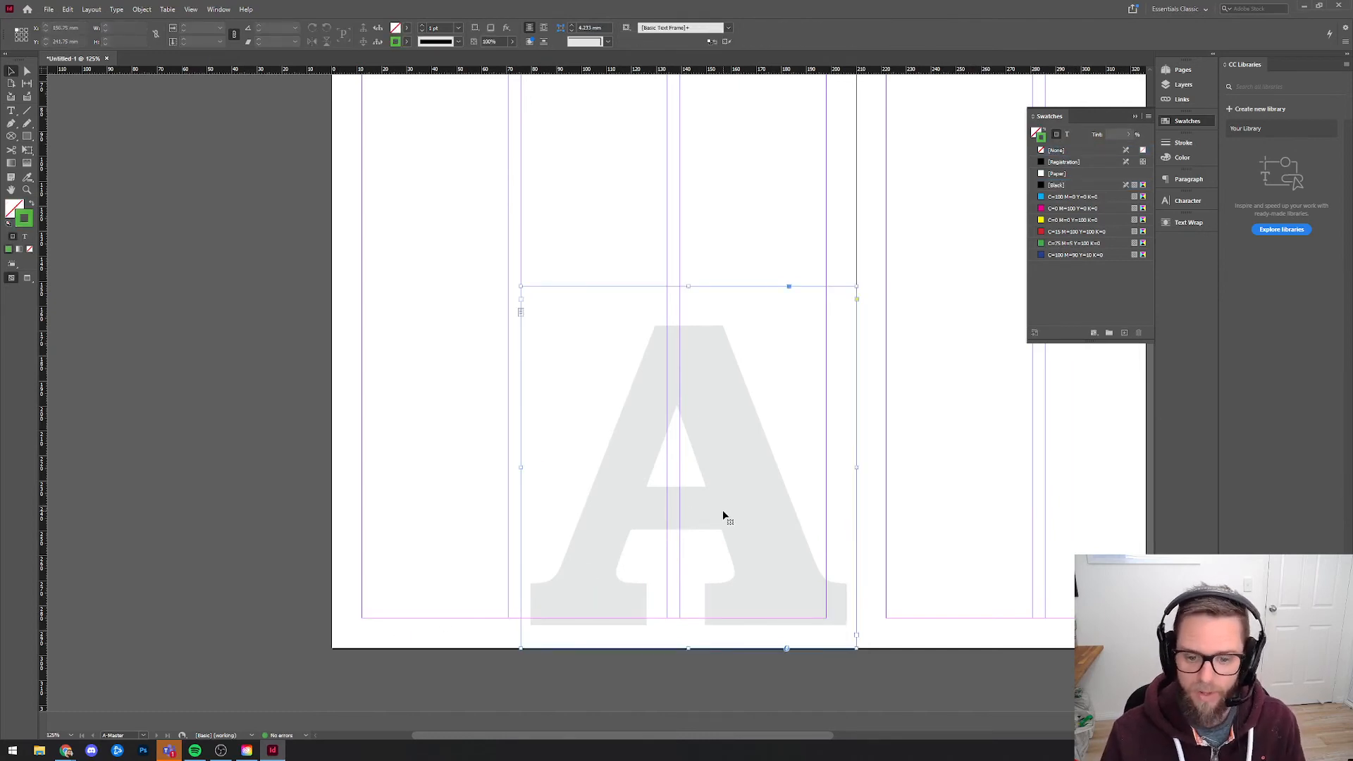
pyautogui.press('Down')
pyautogui.press('Down')
pyautogui.press('Down')
pyautogui.press('Down')
pyautogui.press('Down')
pyautogui.press('Down')
pyautogui.press('Down')
pyautogui.press('Down')
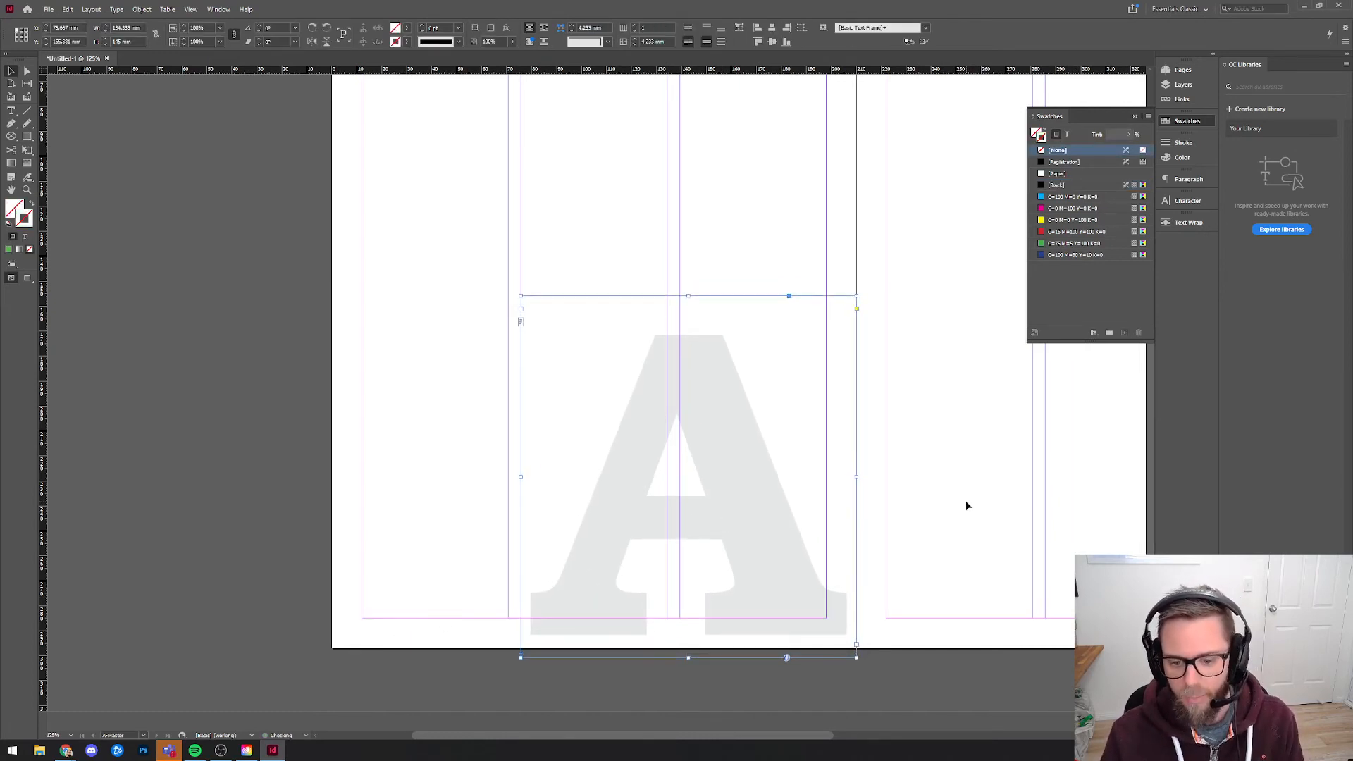
pyautogui.click(965, 500)
# Check how the large grey page number appears on pages 3 and 1, previewing page 1 without guides.
pyautogui.click(1182, 69)
pyautogui.doubleClick(1042, 154)
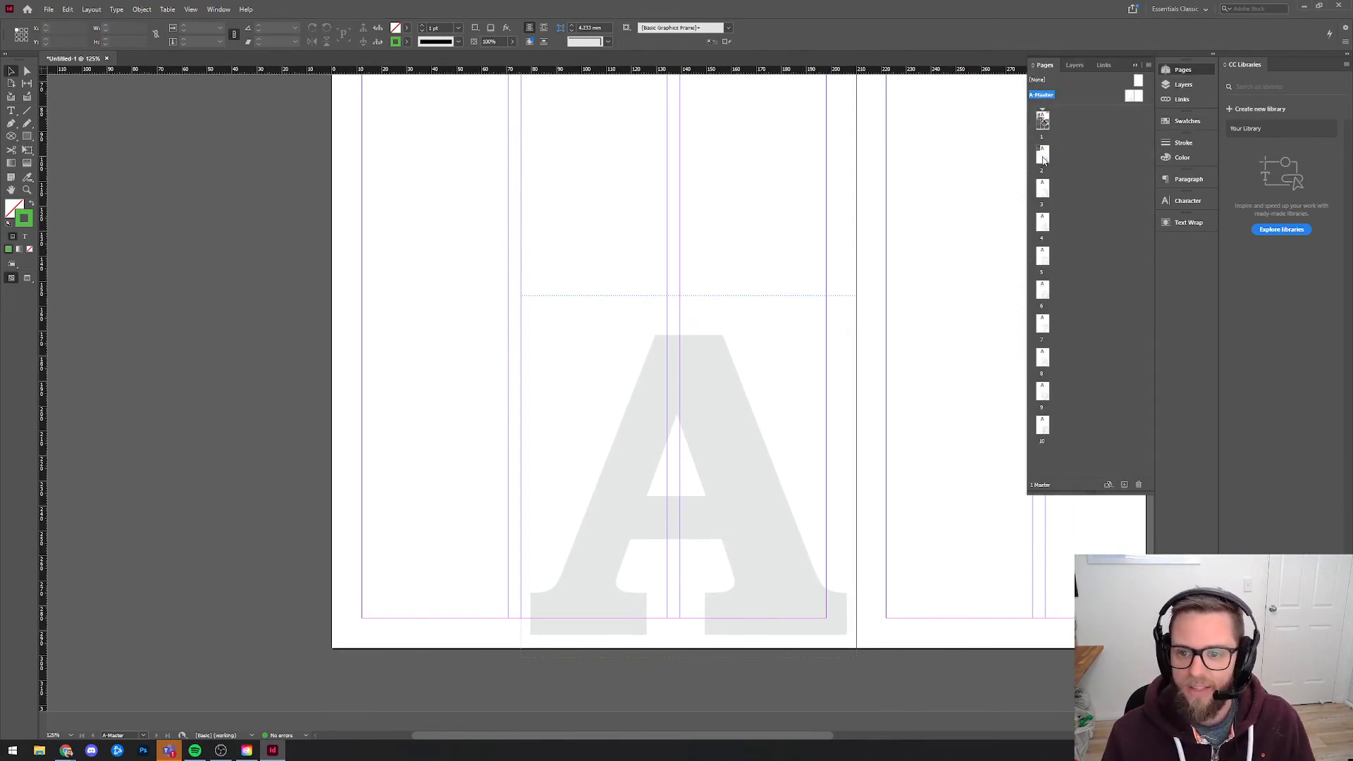
pyautogui.doubleClick(1045, 196)
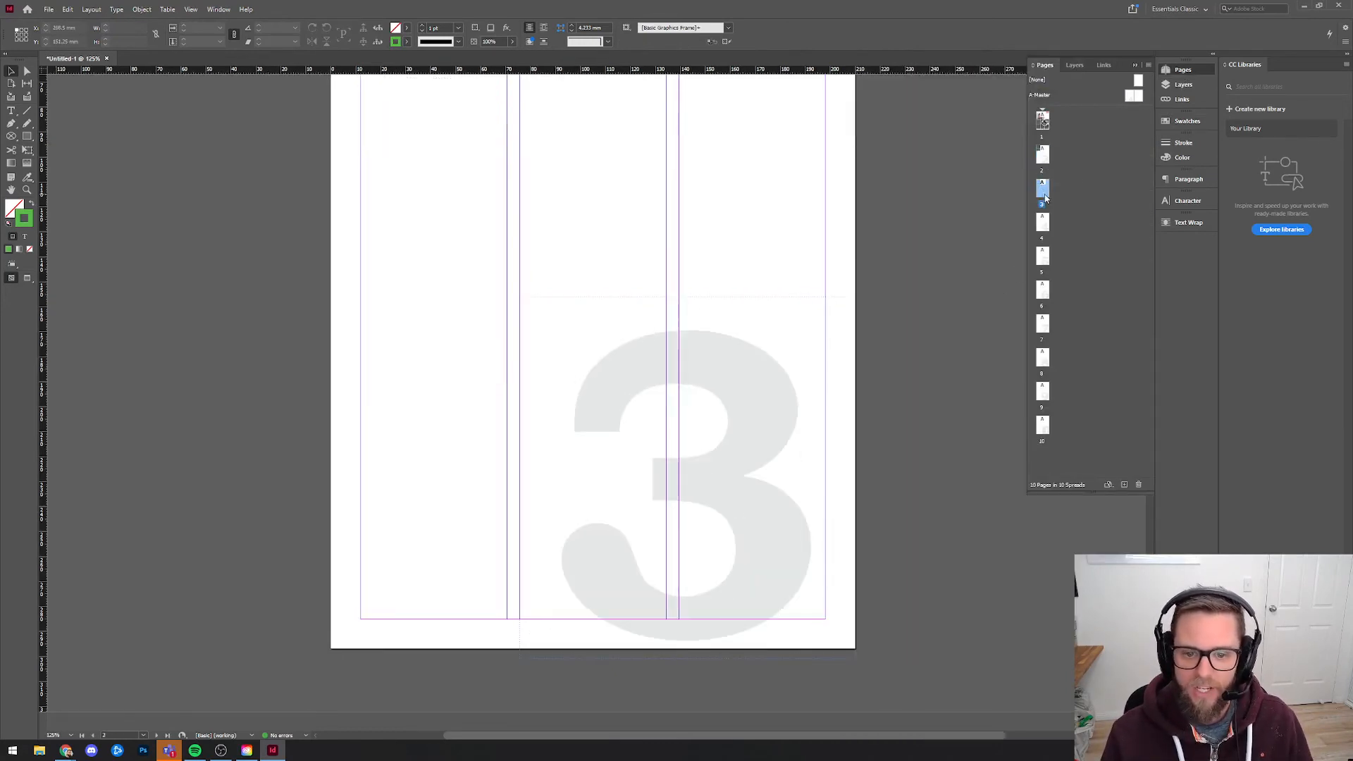
pyautogui.hotkey('ctrl', '-')
pyautogui.hotkey('ctrl', '-')
pyautogui.doubleClick(1044, 122)
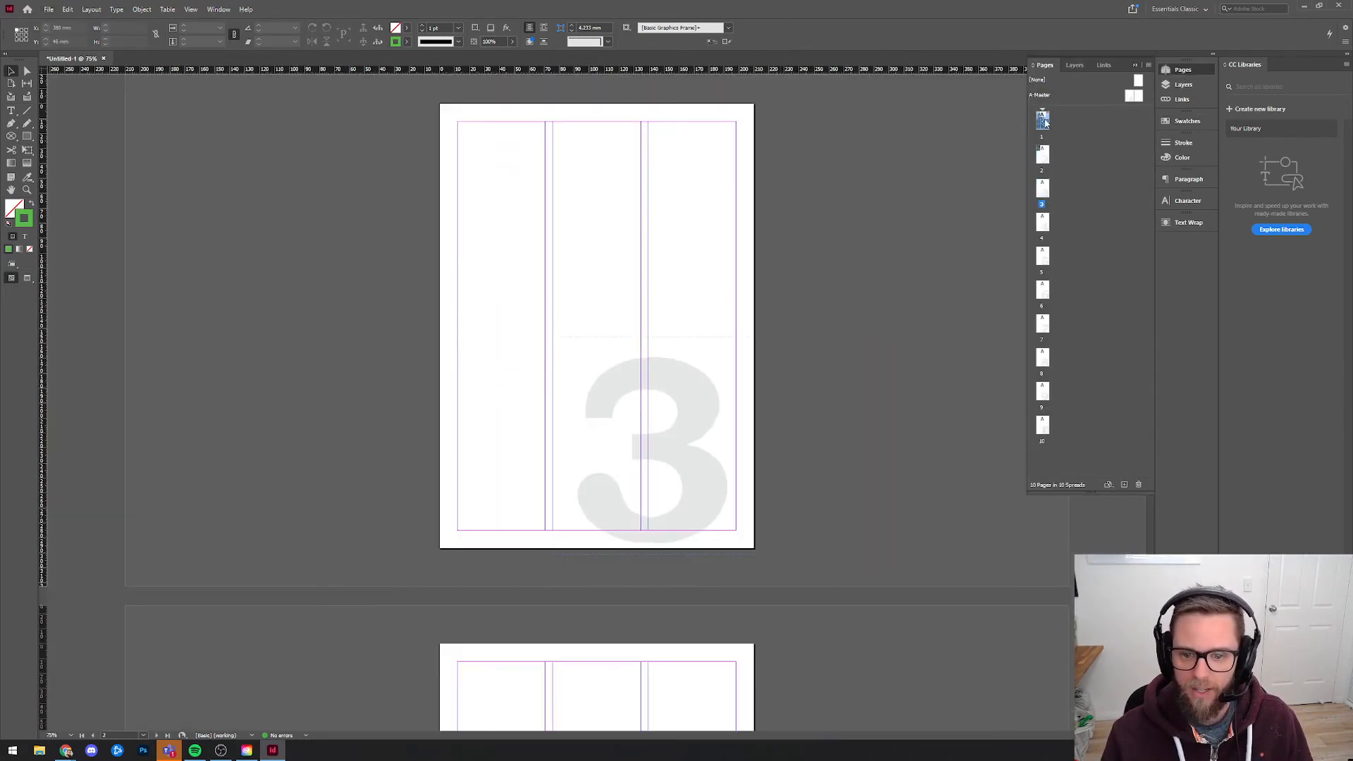
pyautogui.click(12, 265)
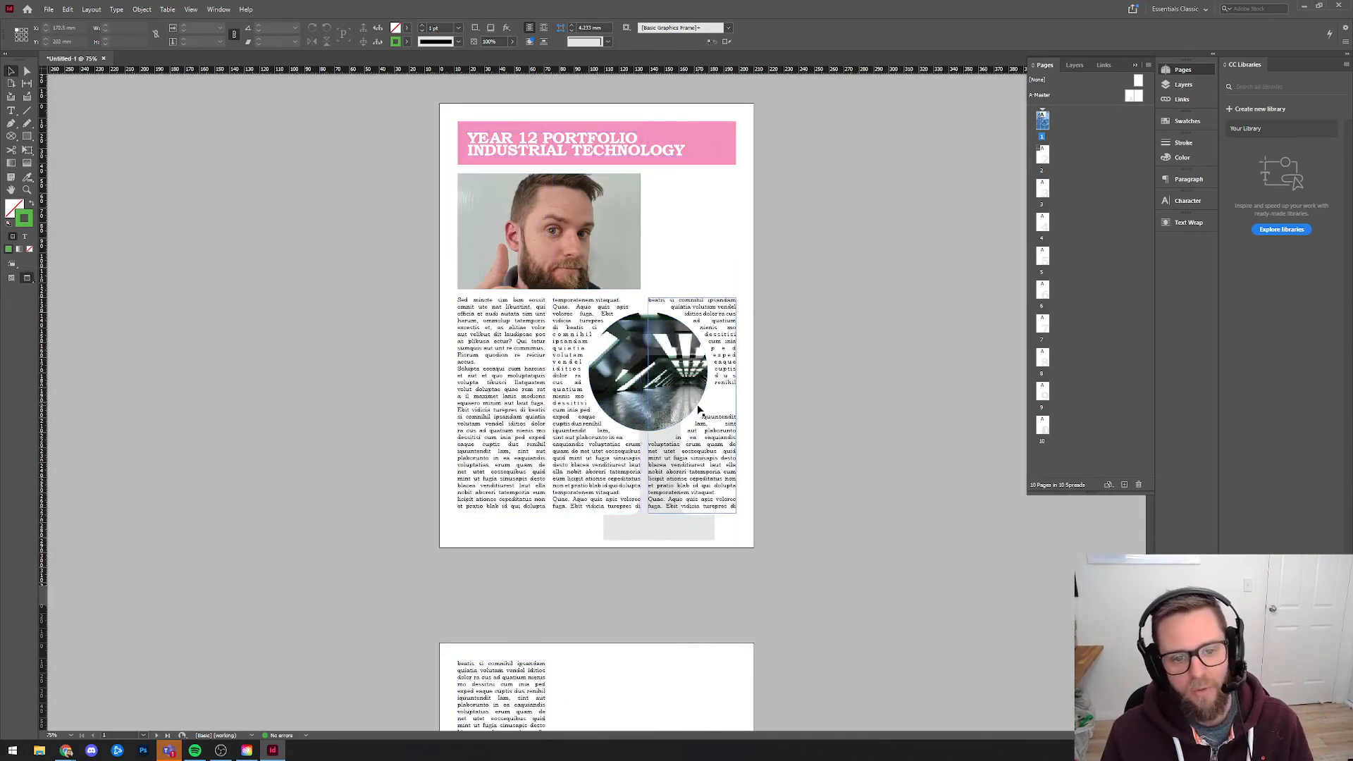
# On A-Master, draw a text frame about 147.5 by 7.5 mm in the top margin of the left-hand page.
pyautogui.doubleClick(1130, 97)
pyautogui.press('t')
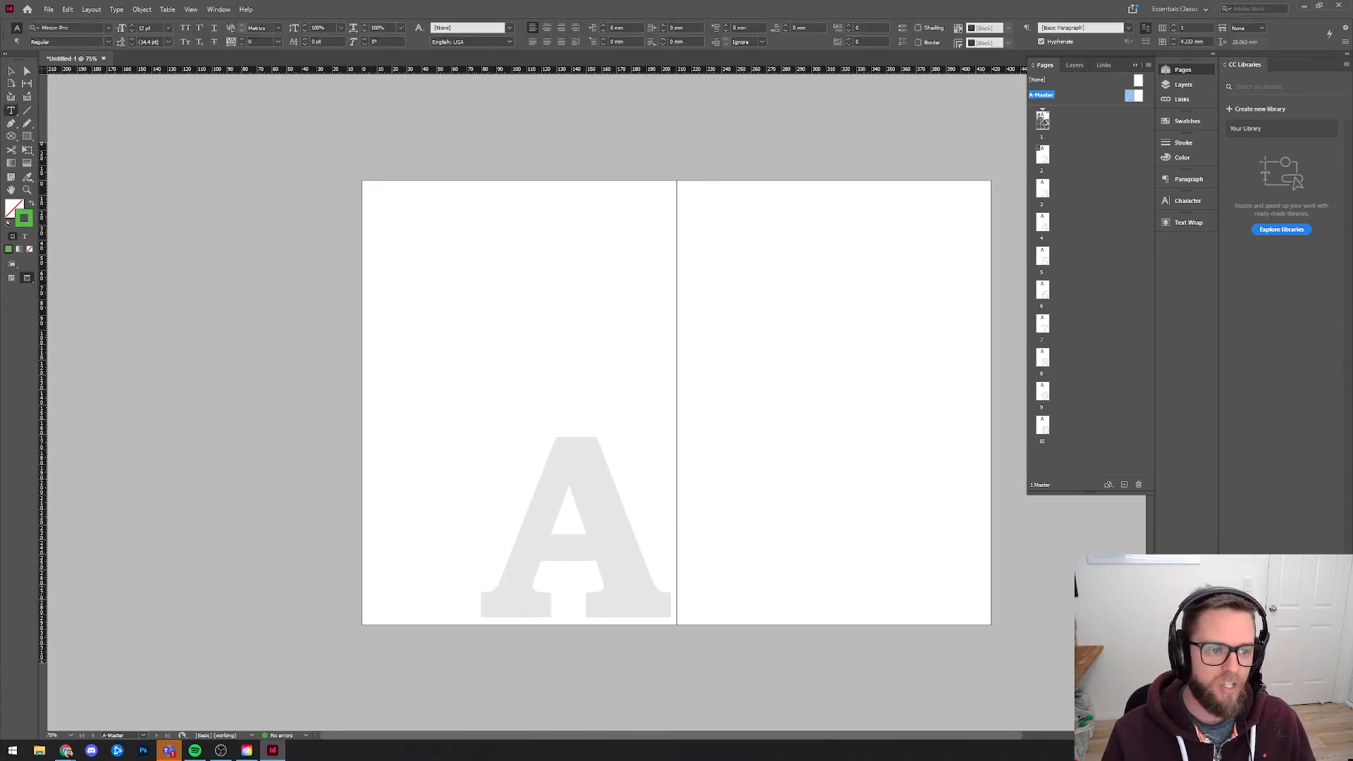
pyautogui.click(11, 277)
pyautogui.moveTo(379, 188); pyautogui.dragTo(600, 198)
pyautogui.click(12, 71)
pyautogui.scroll(3, 430, 184)
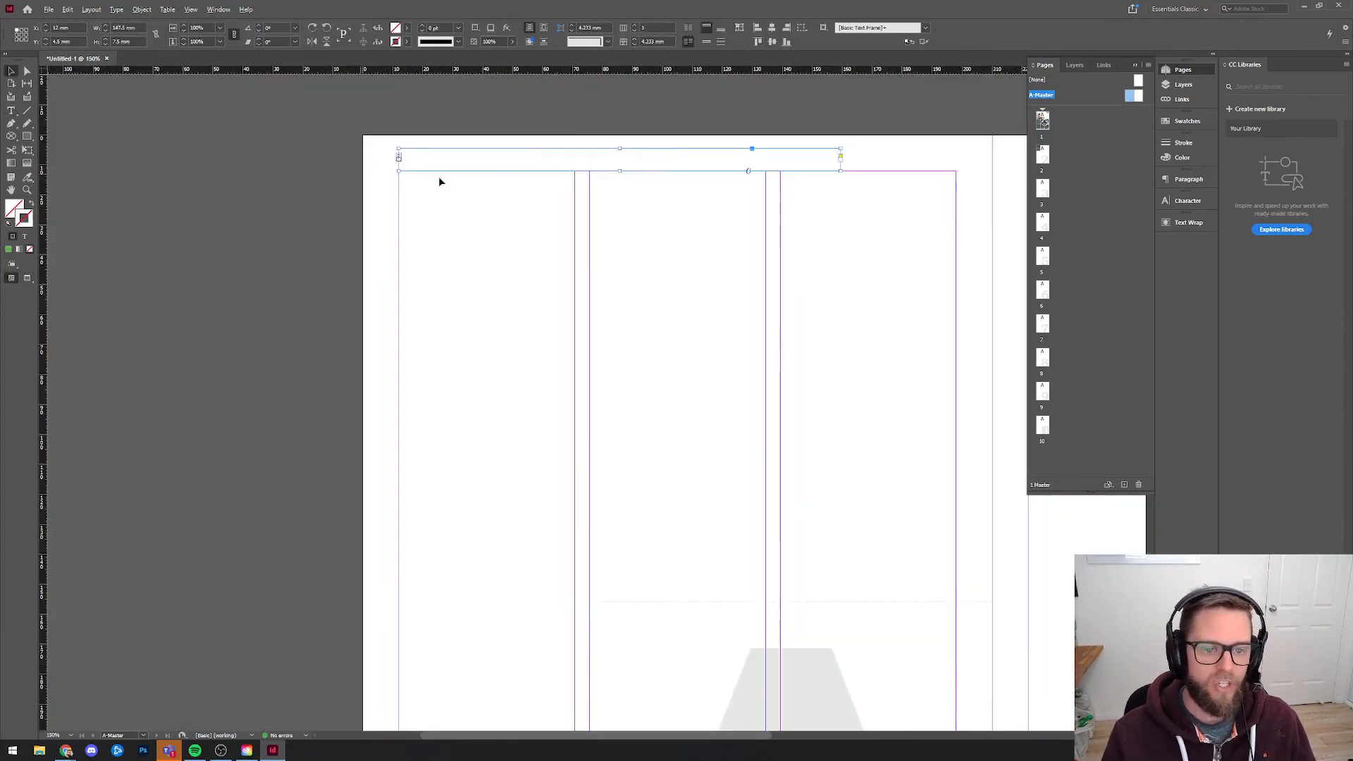
pyautogui.moveTo(439, 181)
pyautogui.mouseDown()
pyautogui.moveTo(441, 216)
pyautogui.moveTo(420, 197)
pyautogui.mouseUp()
pyautogui.click(481, 288)
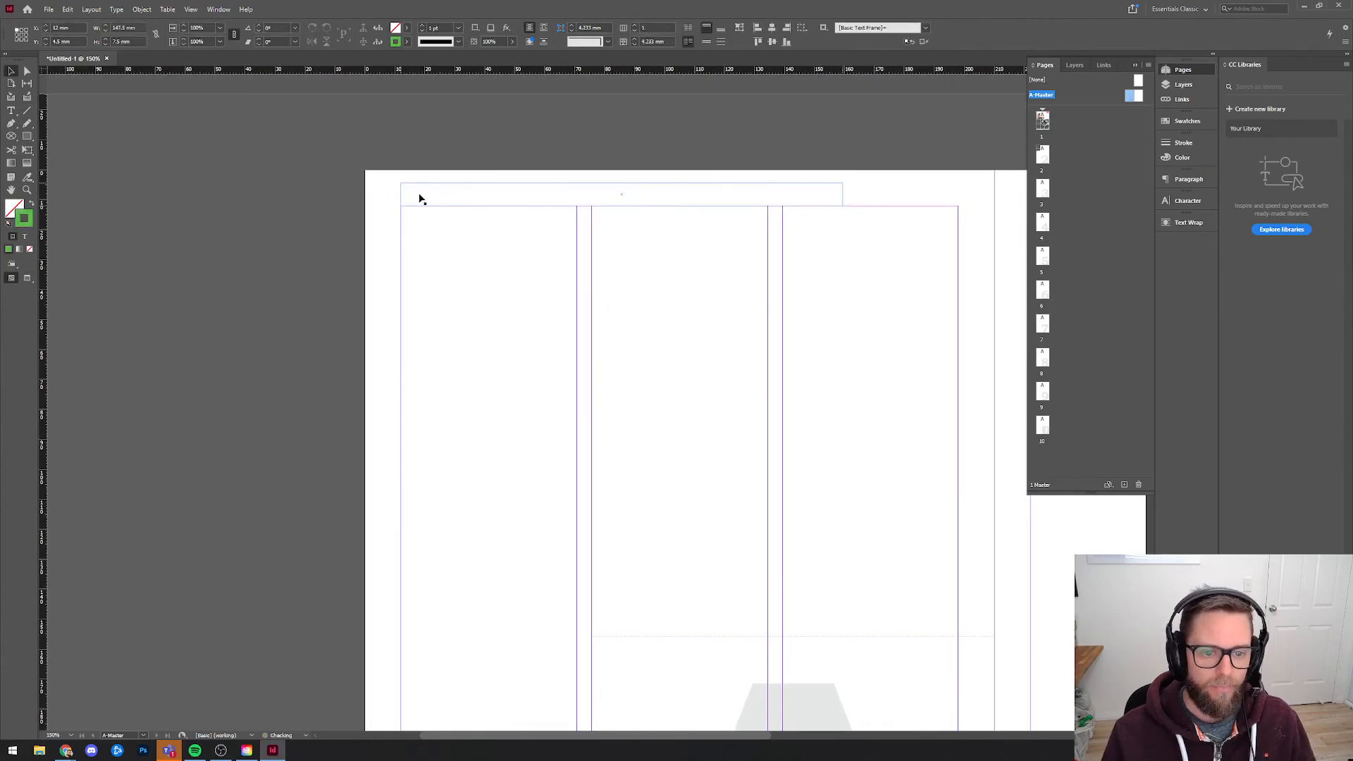
# Fill the header frame with the student number followed by "- HSC Multimedia Portfolio 2021".
pyautogui.doubleClick(420, 196)
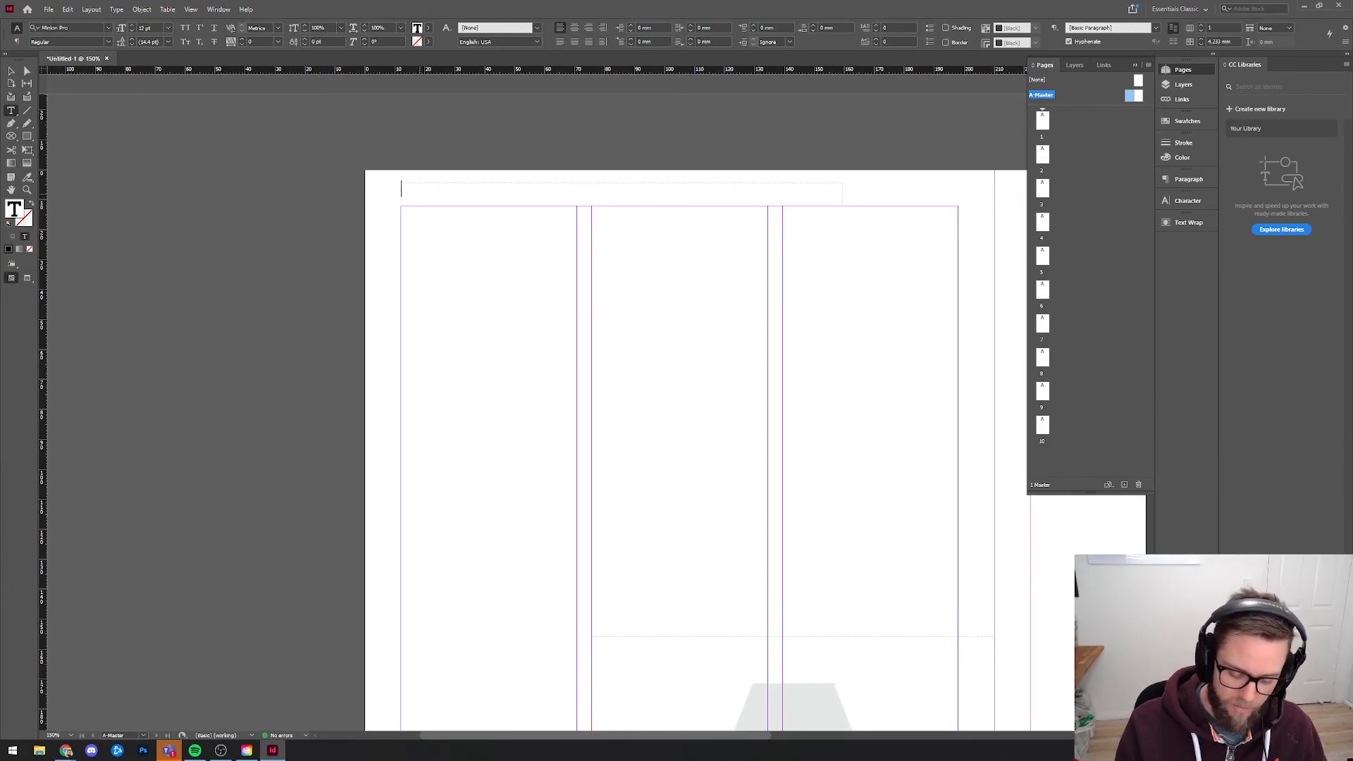
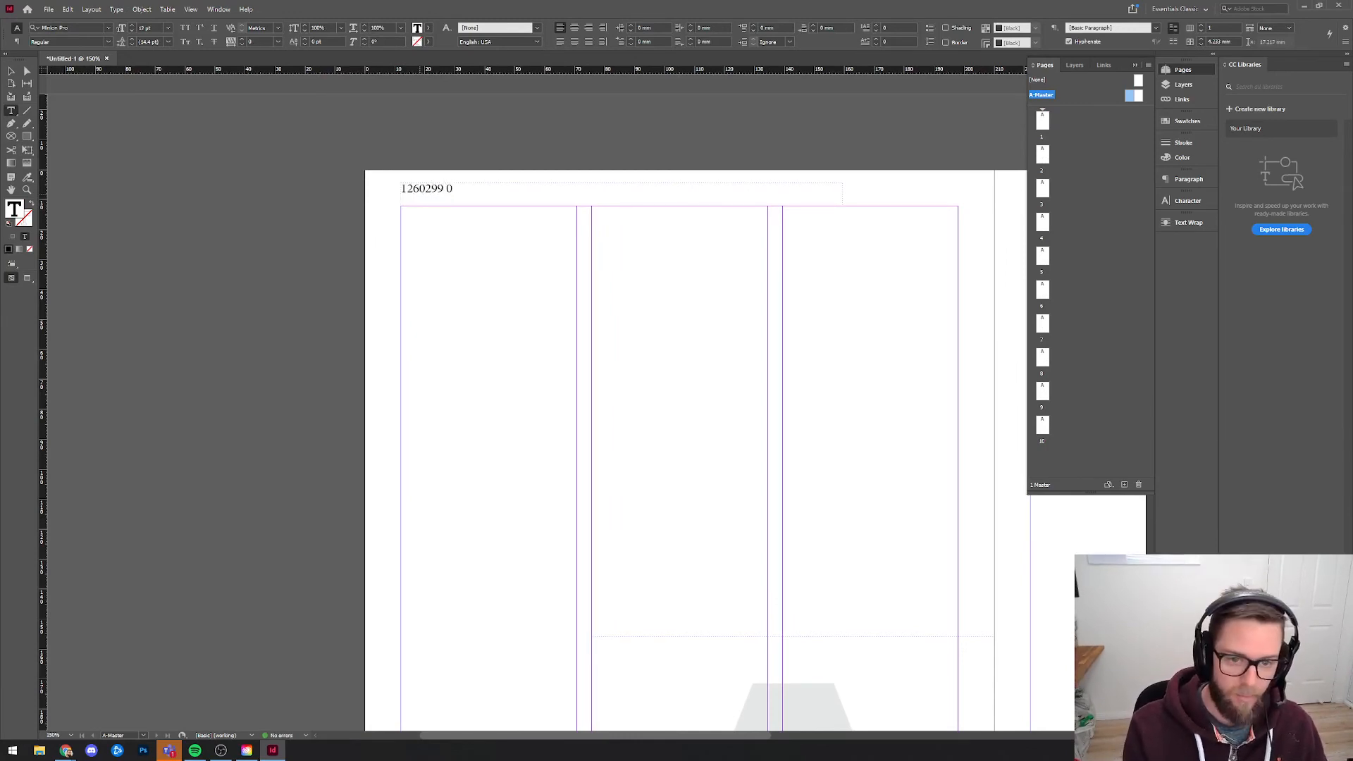
pyautogui.press('BackSpace')
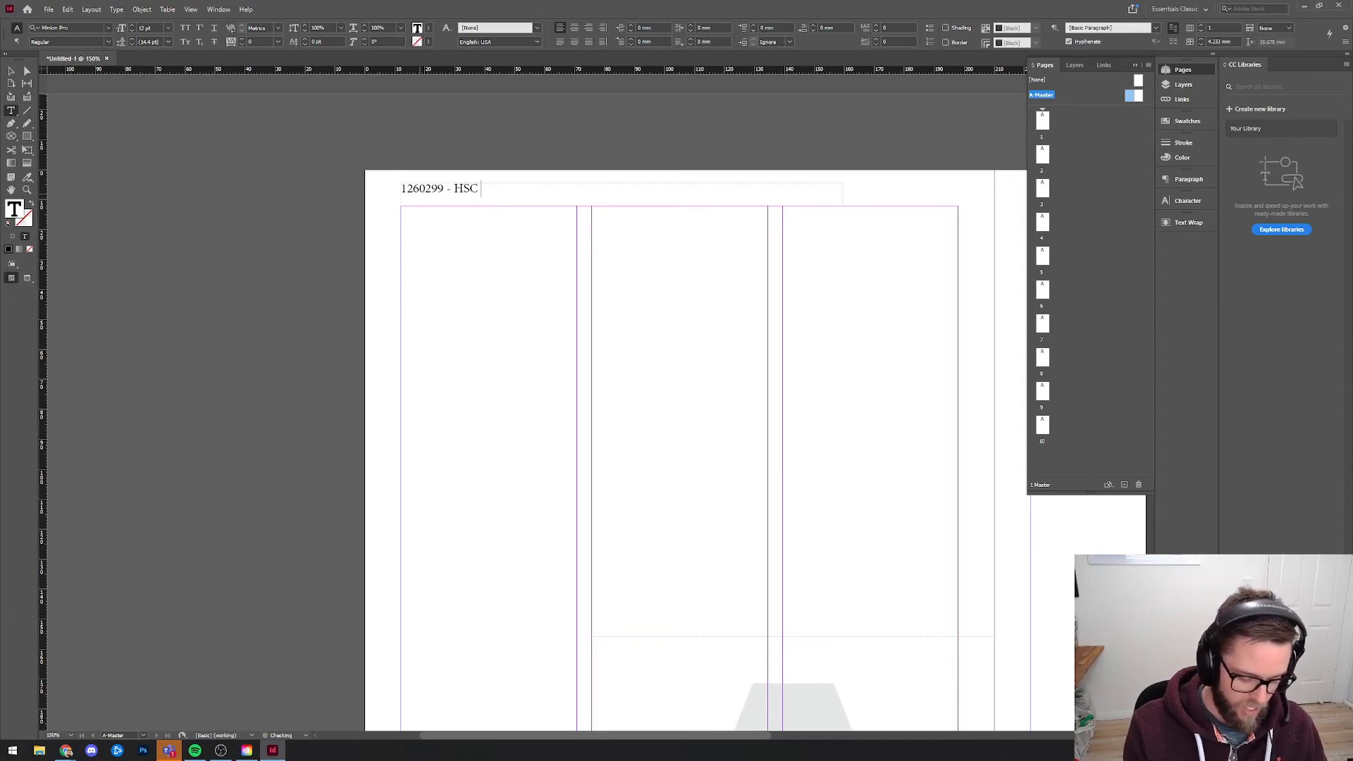
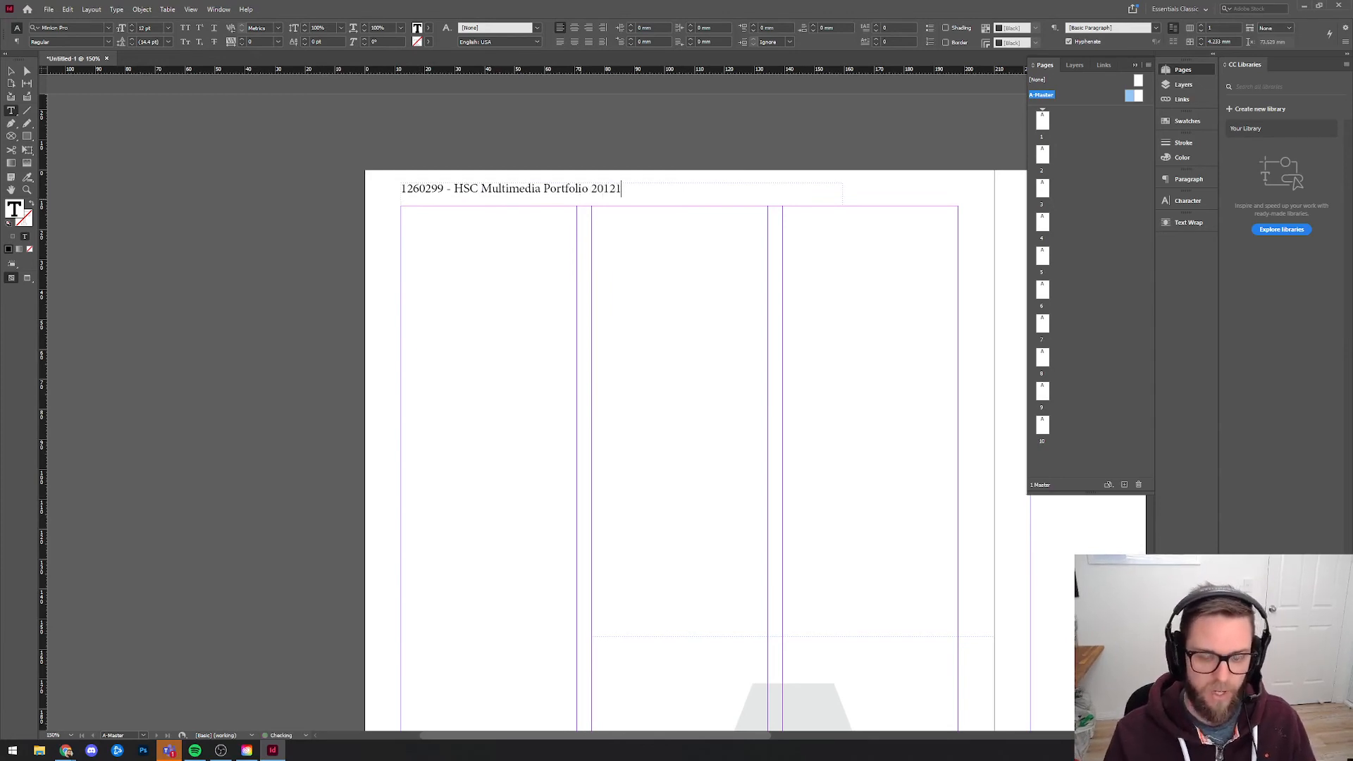
pyautogui.press('BackSpace')
pyautogui.press('BackSpace')
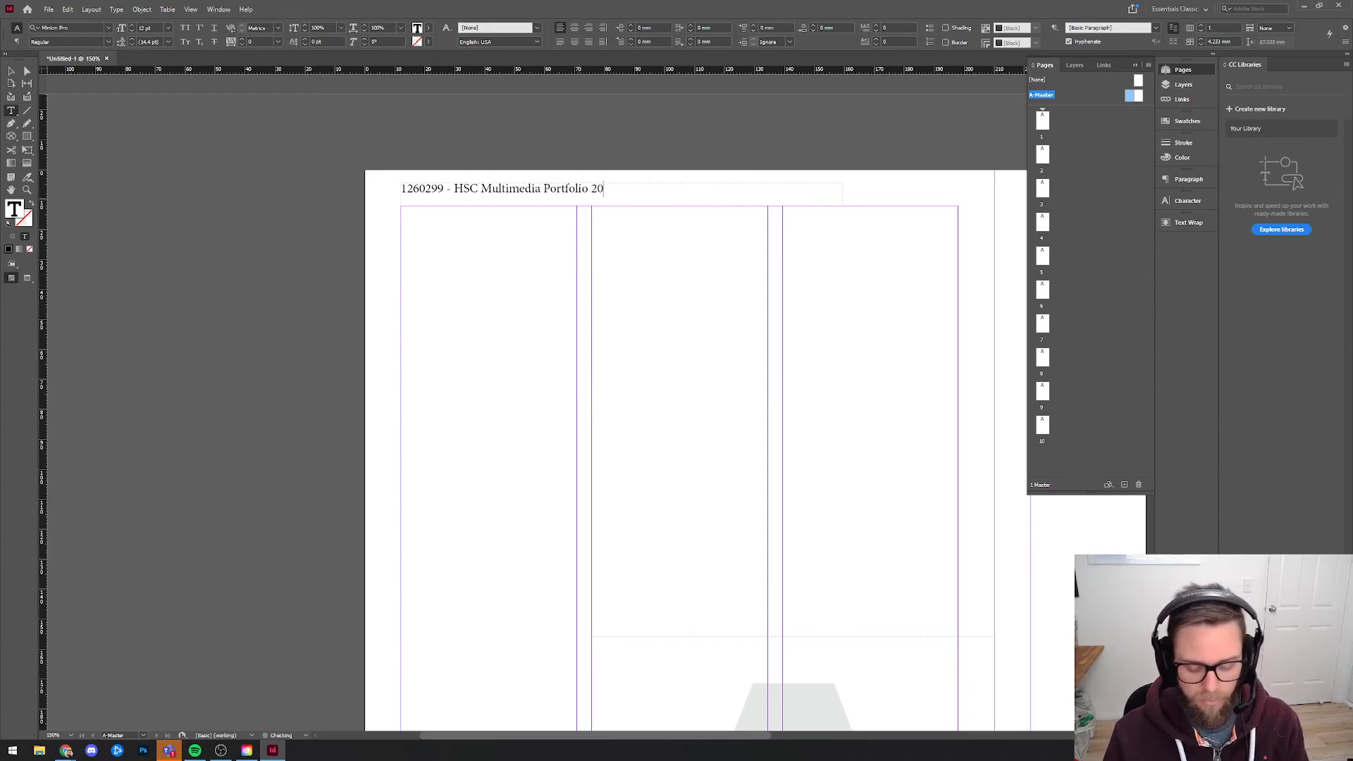
pyautogui.click(11, 71)
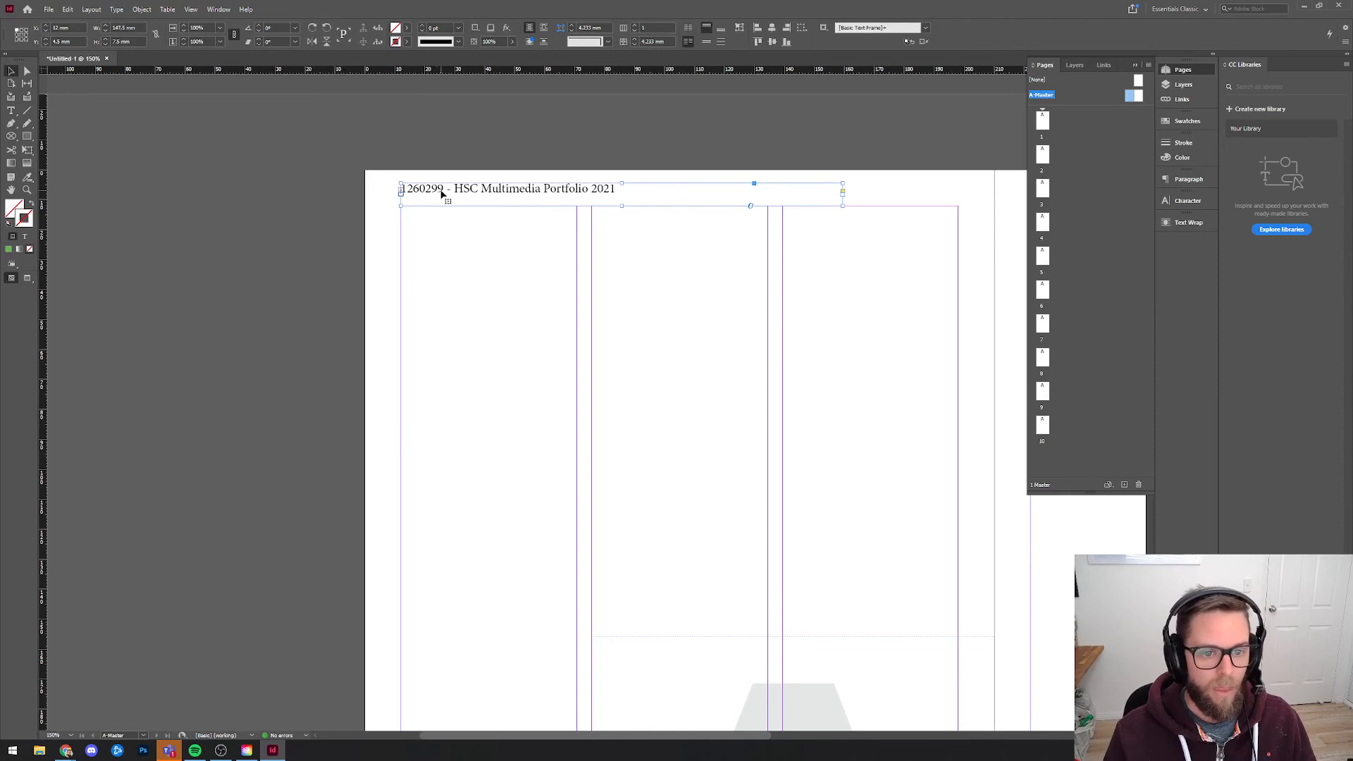
# Reduce the header frame to about 3 mm high just above the top margin guide and set its font to Bookman Old Style Regular.
pyautogui.moveTo(622, 205)
pyautogui.mouseDown()
pyautogui.moveTo(604, 191)
pyautogui.moveTo(596, 203)
pyautogui.mouseUp()
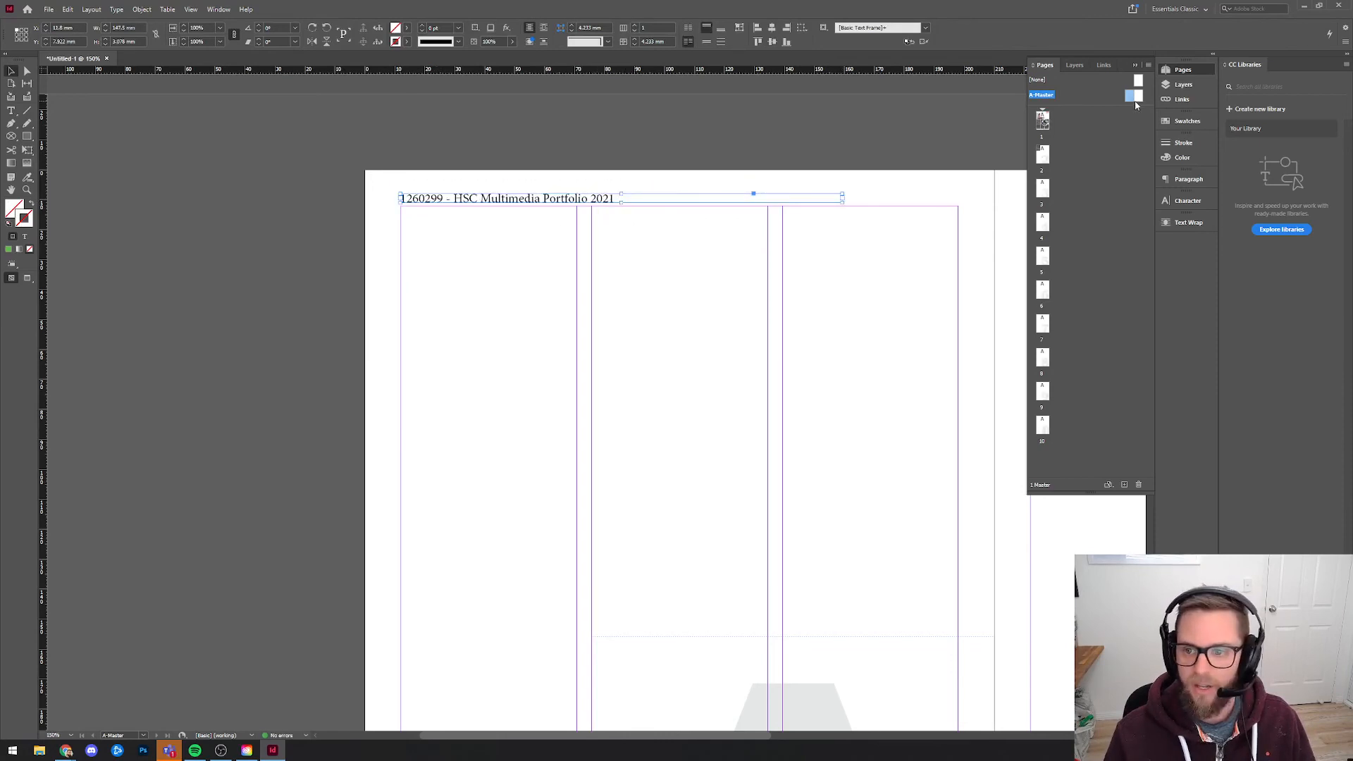
pyautogui.click(1188, 179)
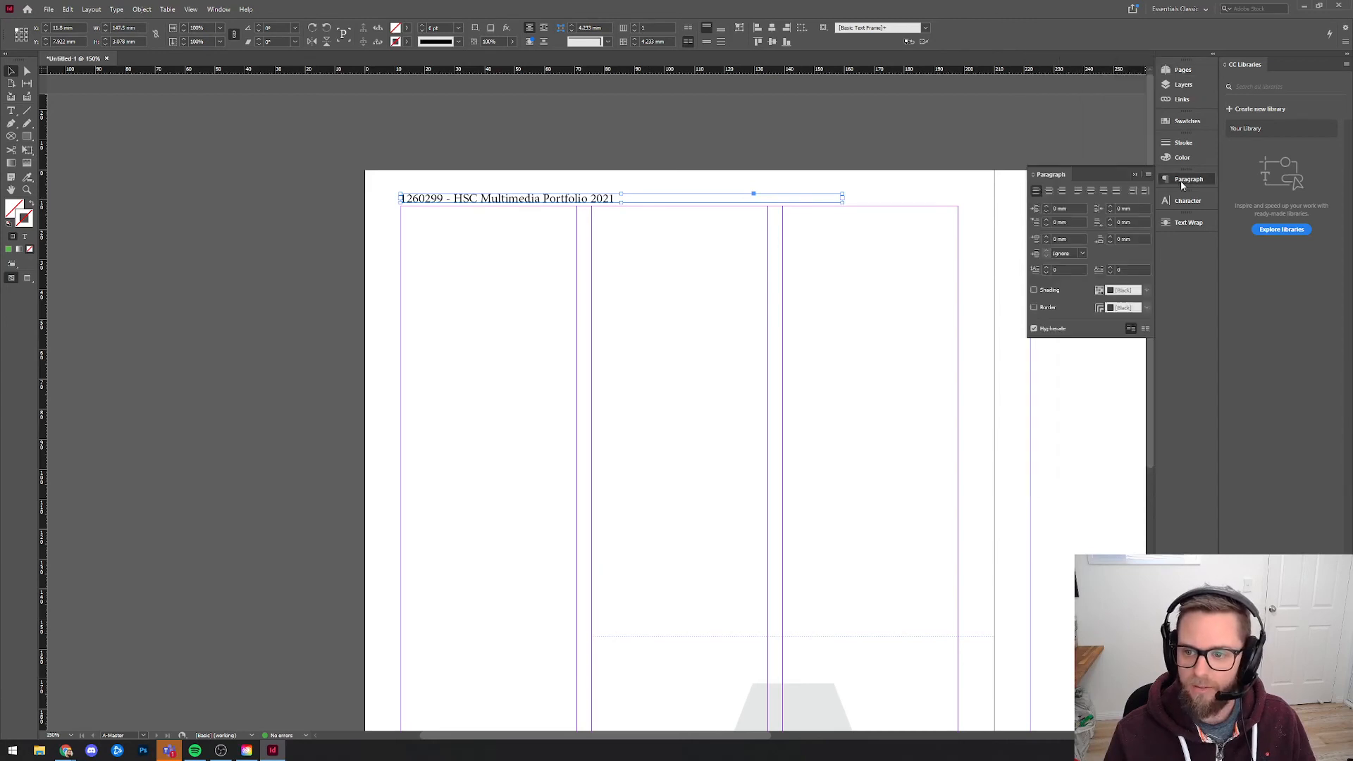
pyautogui.click(1182, 157)
pyautogui.click(1188, 200)
pyautogui.click(1116, 212)
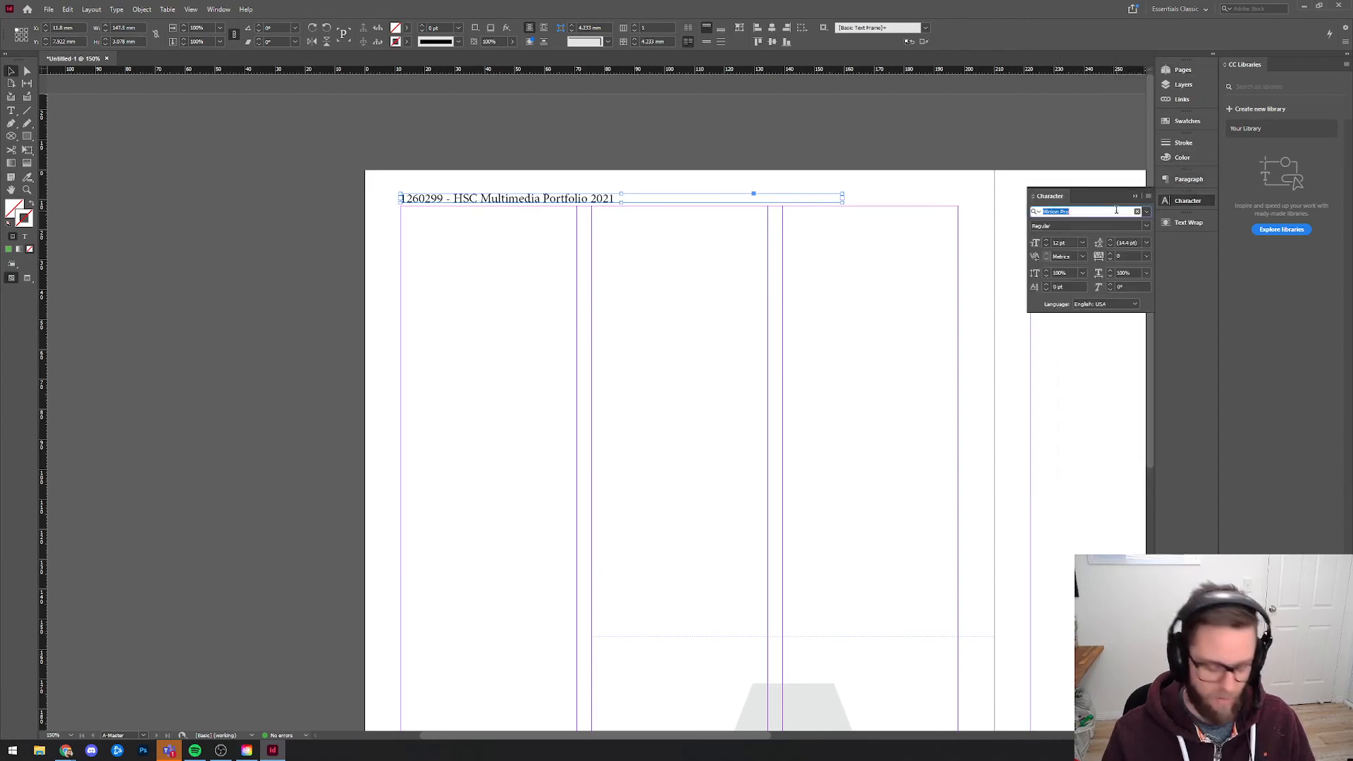
pyautogui.write('bookman')
pyautogui.press('Down')
pyautogui.press('Down')
pyautogui.press('Down')
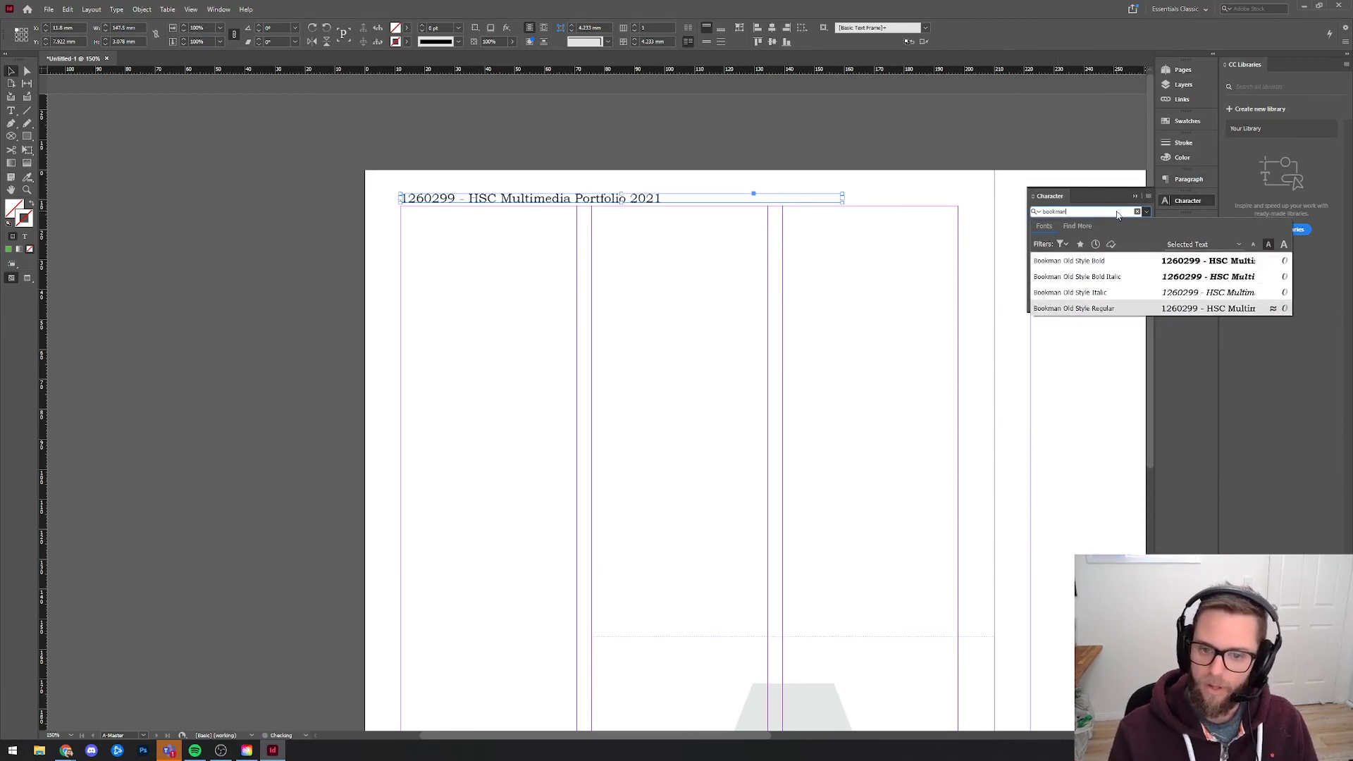
pyautogui.press('Return')
pyautogui.click(920, 298)
# Check the header and page number on pages 1, 2 and 4, and return to page 1.
pyautogui.click(1183, 69)
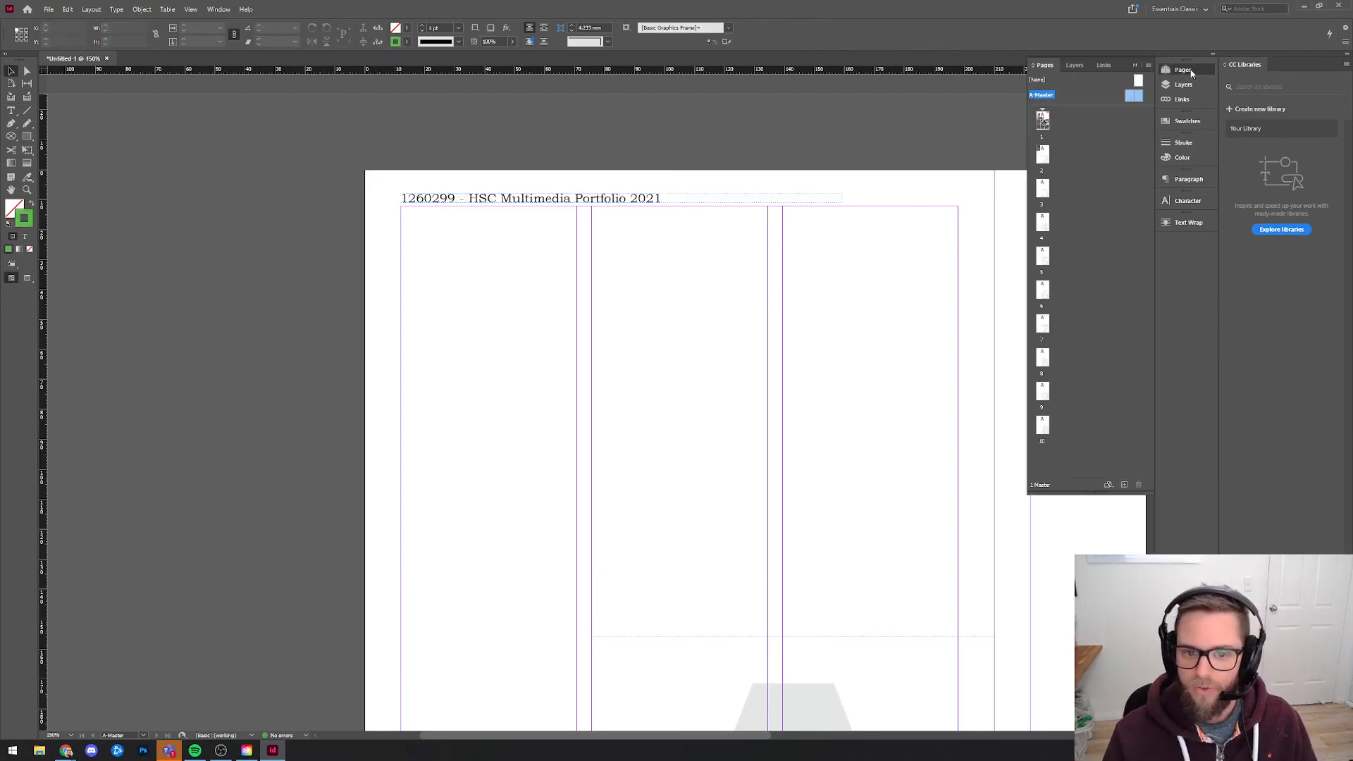
pyautogui.doubleClick(1042, 121)
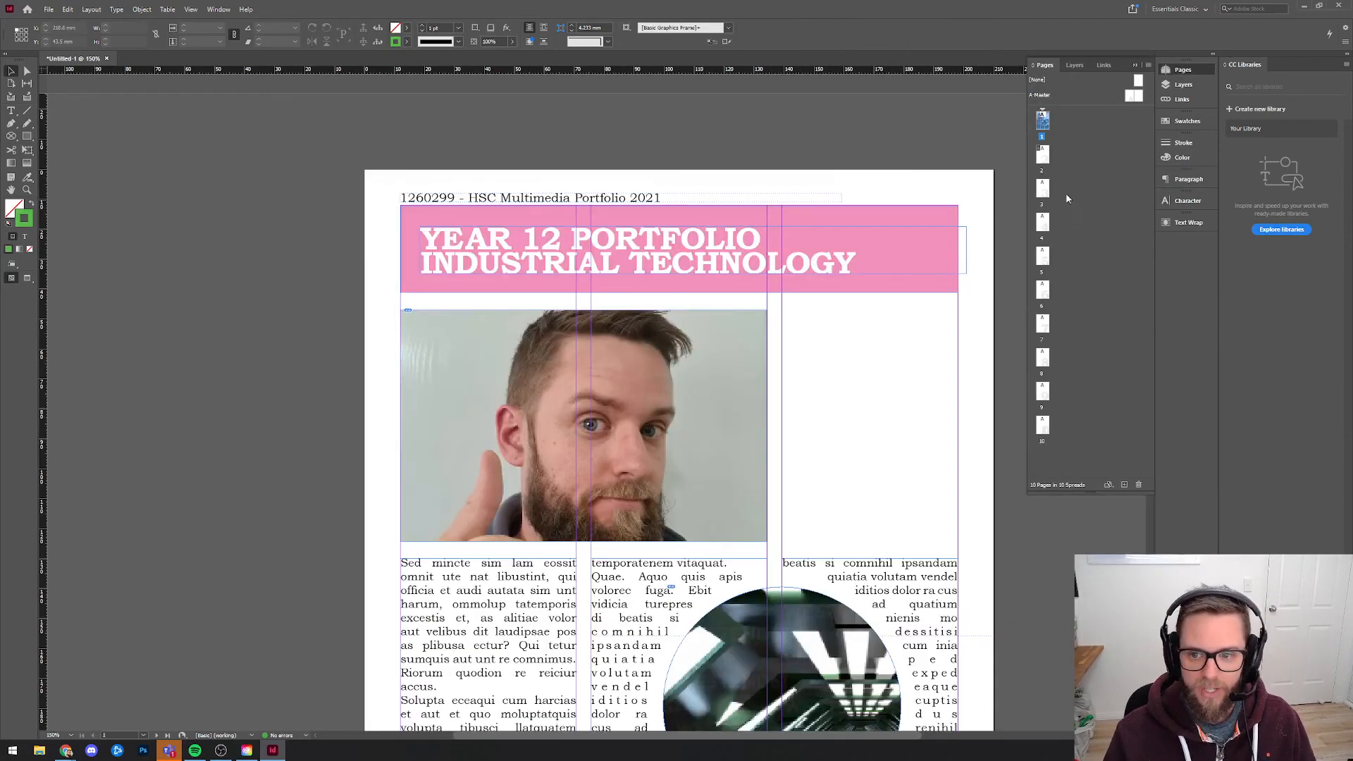
pyautogui.doubleClick(1042, 154)
pyautogui.hotkey('ctrl', '1')
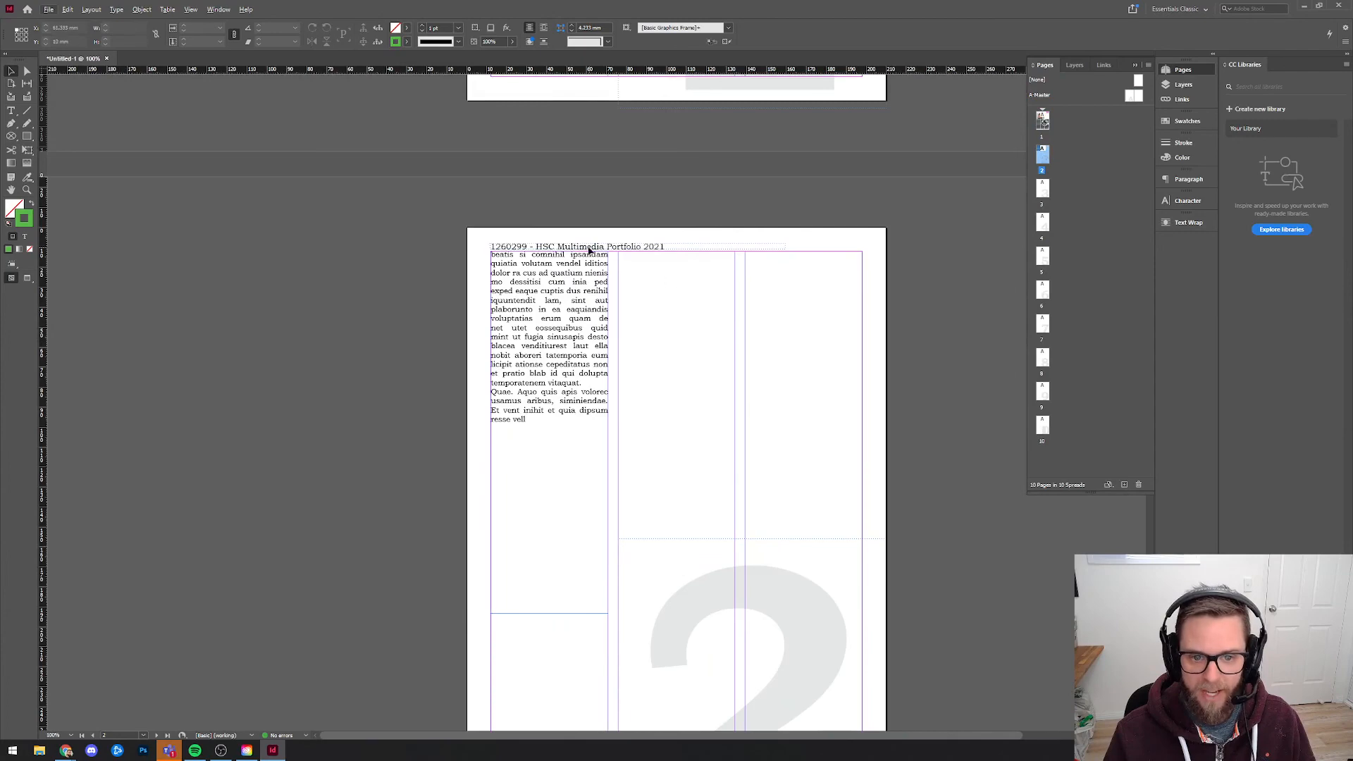
pyautogui.doubleClick(1043, 222)
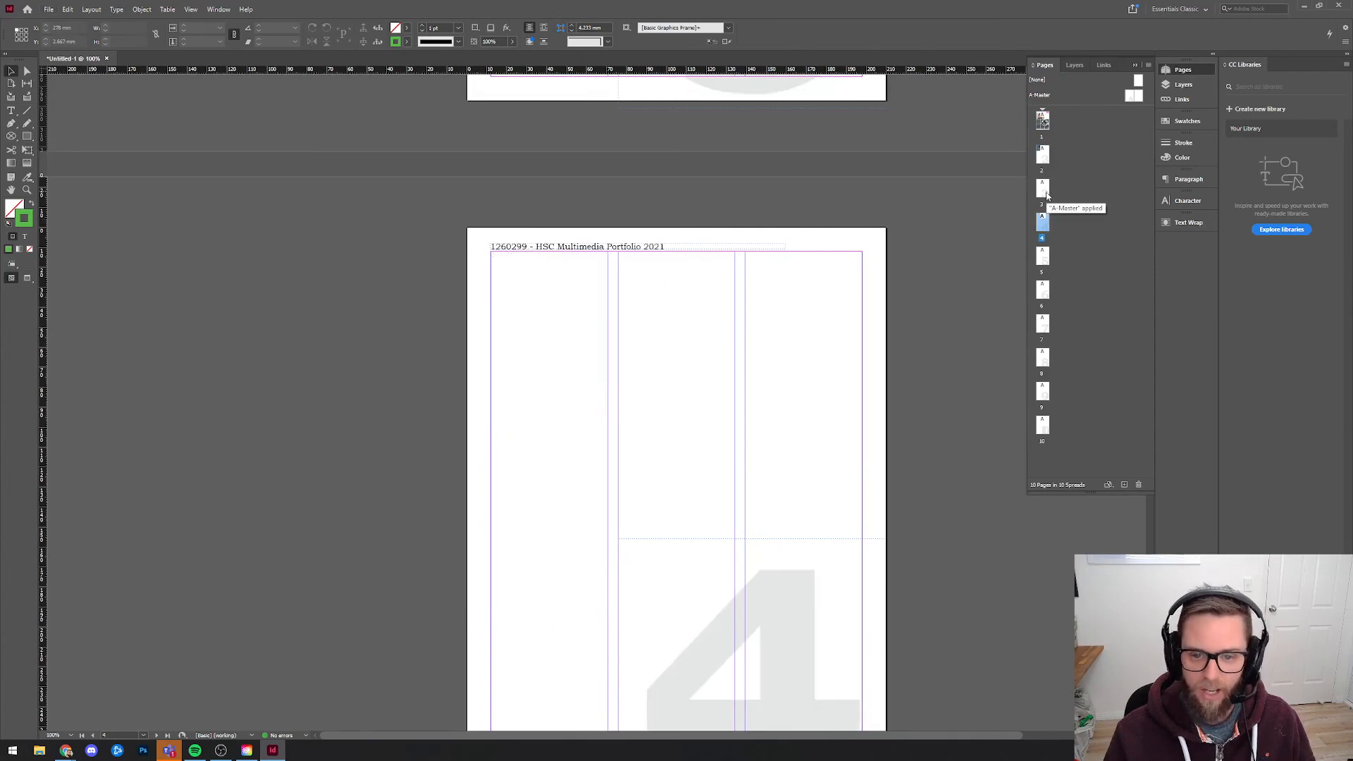
pyautogui.doubleClick(1041, 122)
pyautogui.moveTo(898, 282); pyautogui.dragTo(836, 250)
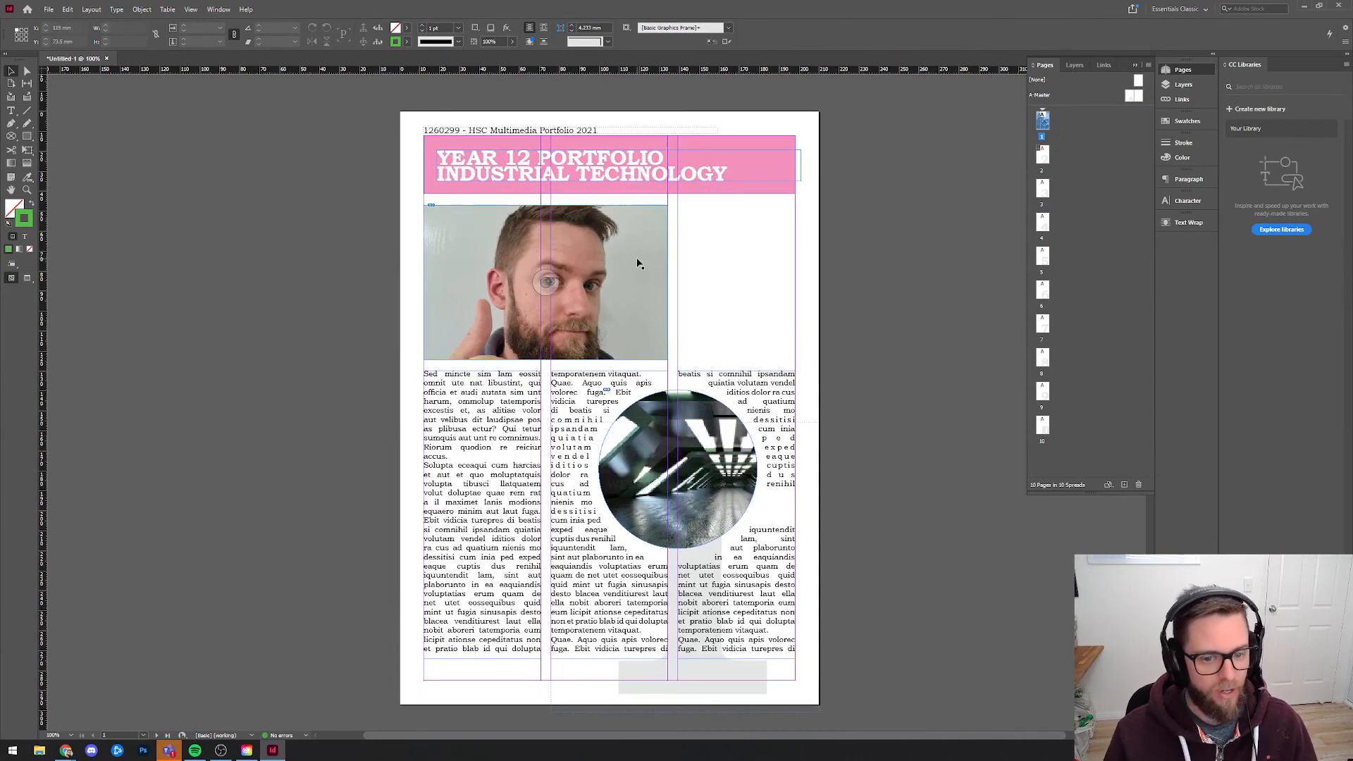
# Delete the body text frames in the second and third columns of page 1.
pyautogui.click(740, 605)
pyautogui.press('Delete')
pyautogui.click(639, 592)
# Delete page 1's first-column text, move the circular image into the bottom-right margin corner and the photo and title banner to mid-page, ending in preview mode.
pyautogui.press('Delete')
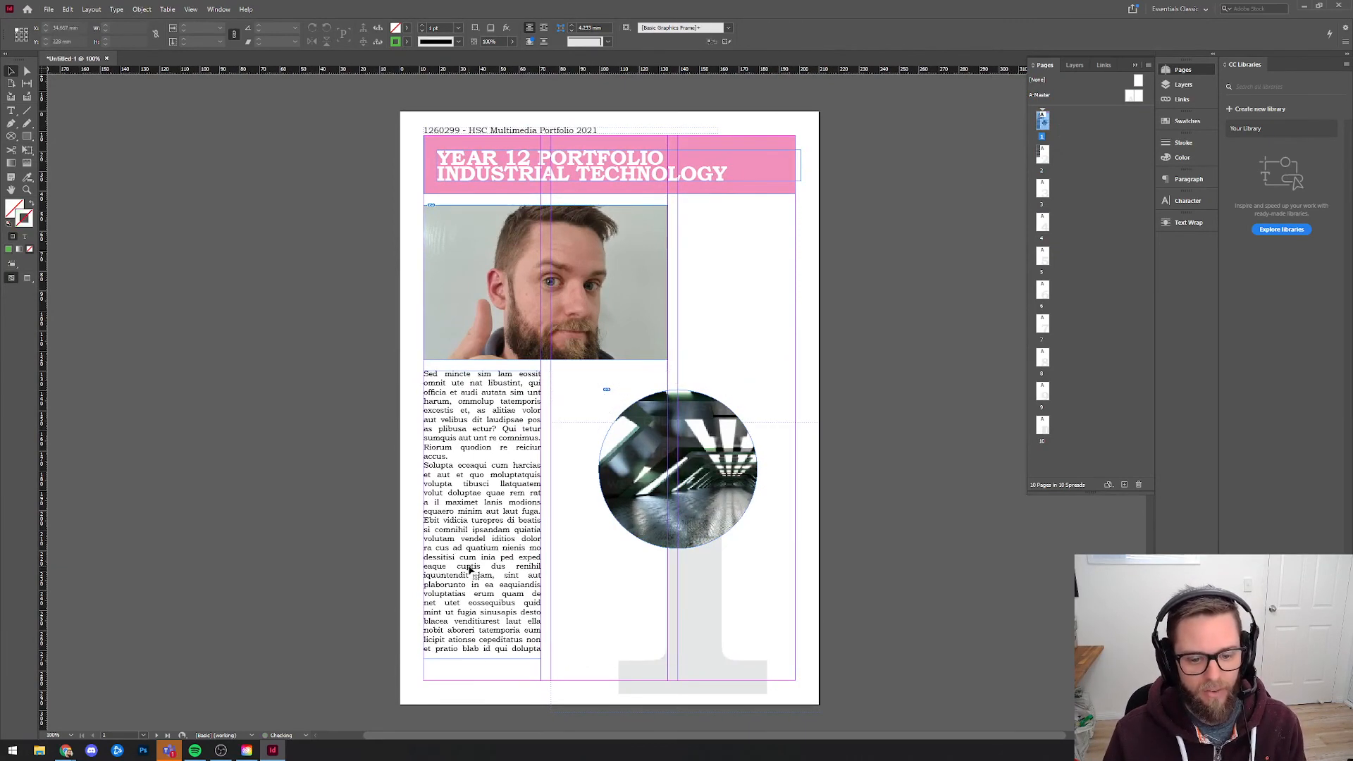
pyautogui.click(468, 569)
pyautogui.press('Delete')
pyautogui.moveTo(700, 412); pyautogui.dragTo(738, 544)
pyautogui.moveTo(612, 310); pyautogui.dragTo(612, 451)
pyautogui.moveTo(592, 219); pyautogui.dragTo(584, 315)
pyautogui.click(27, 279)
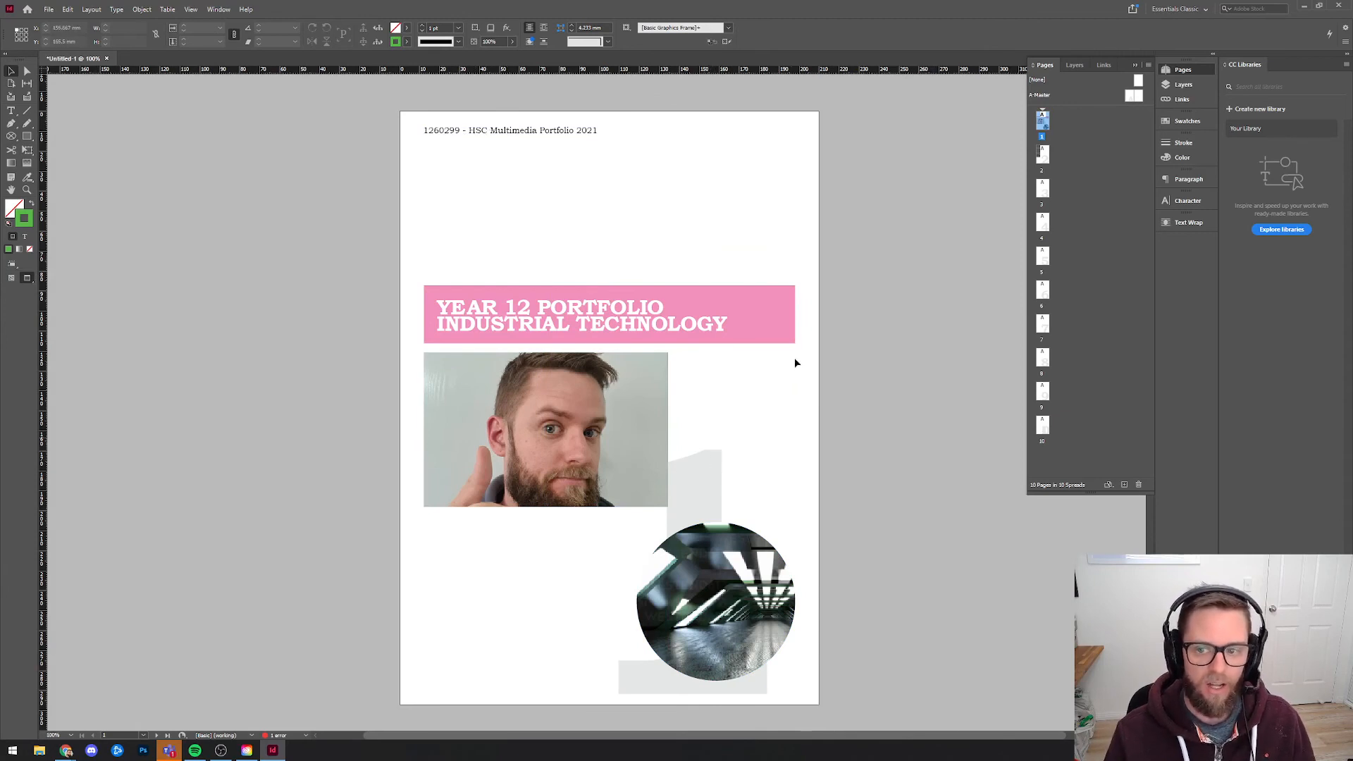
# Override all master page items on page 1 and delete its header line and large page number.
pyautogui.doubleClick(1045, 156)
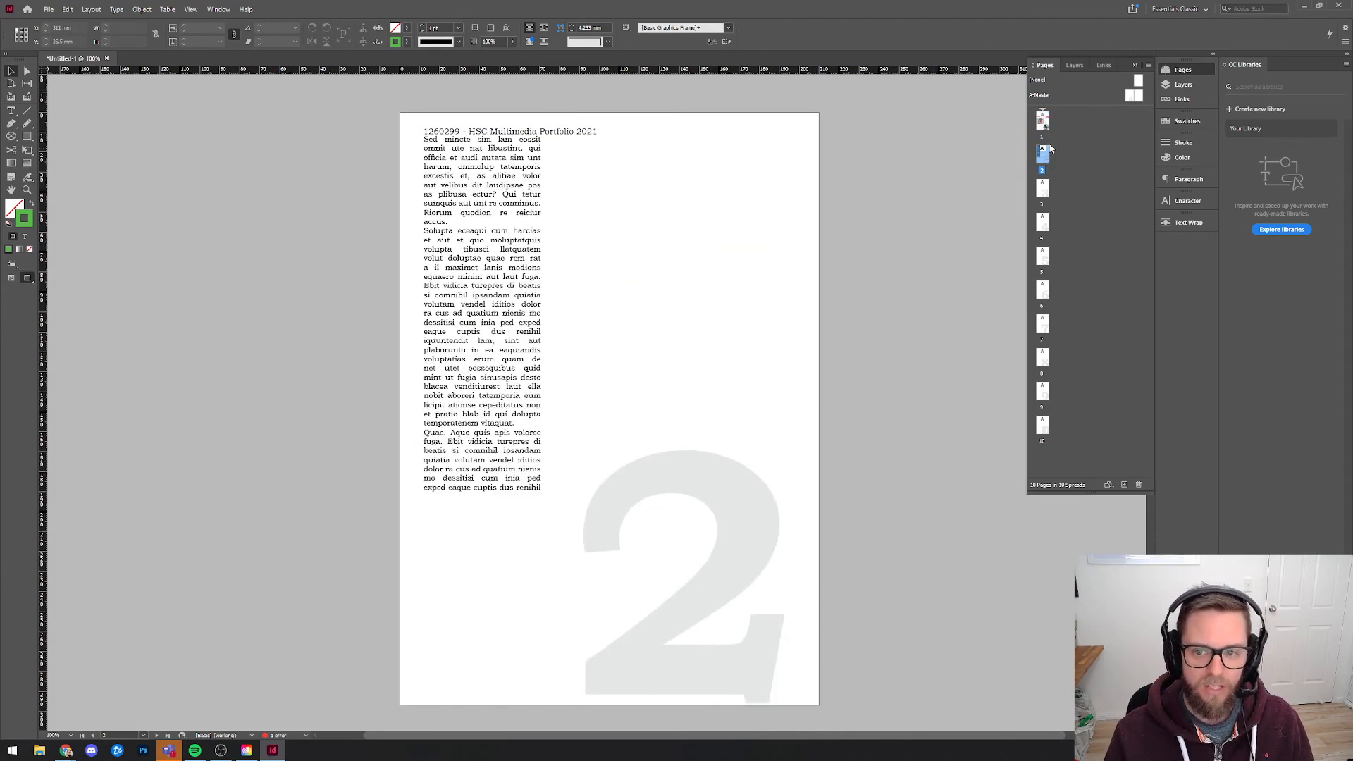
pyautogui.doubleClick(1045, 128)
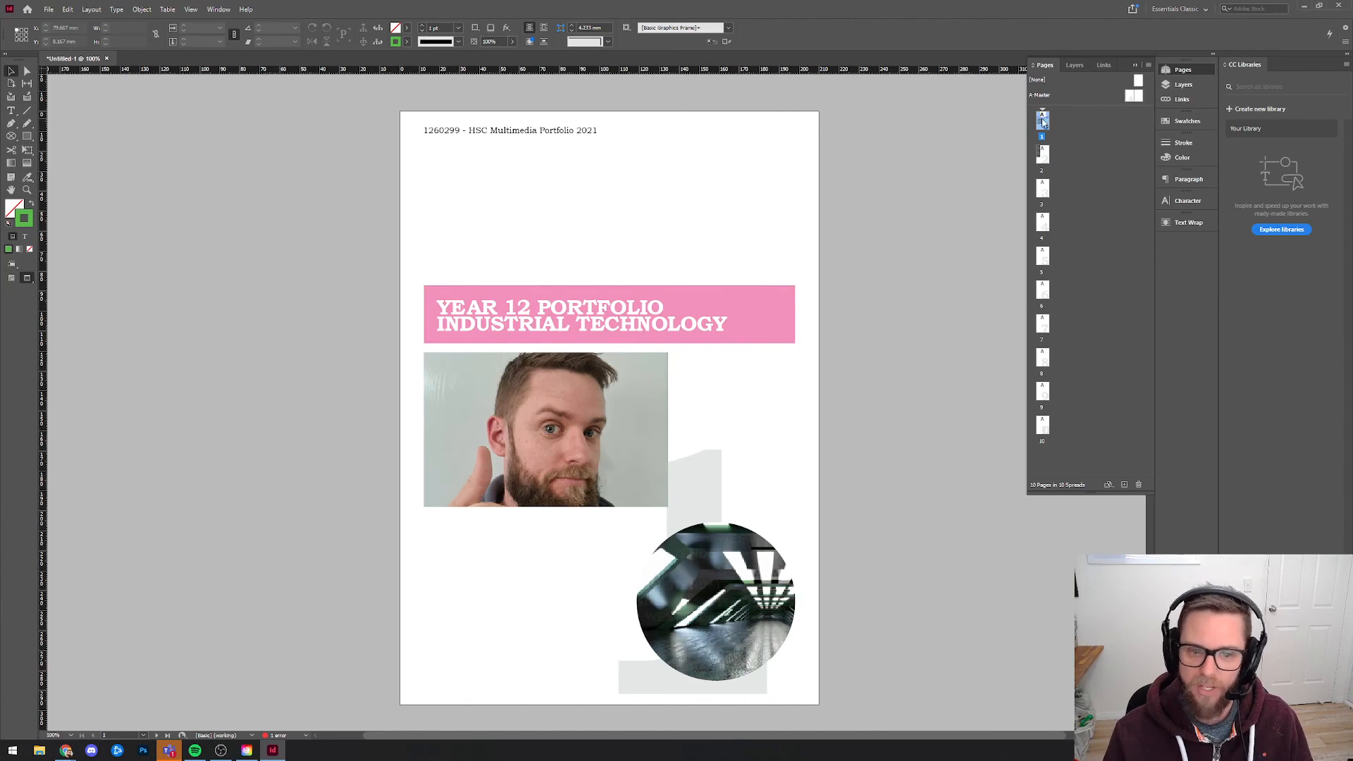
pyautogui.rightClick(1044, 123)
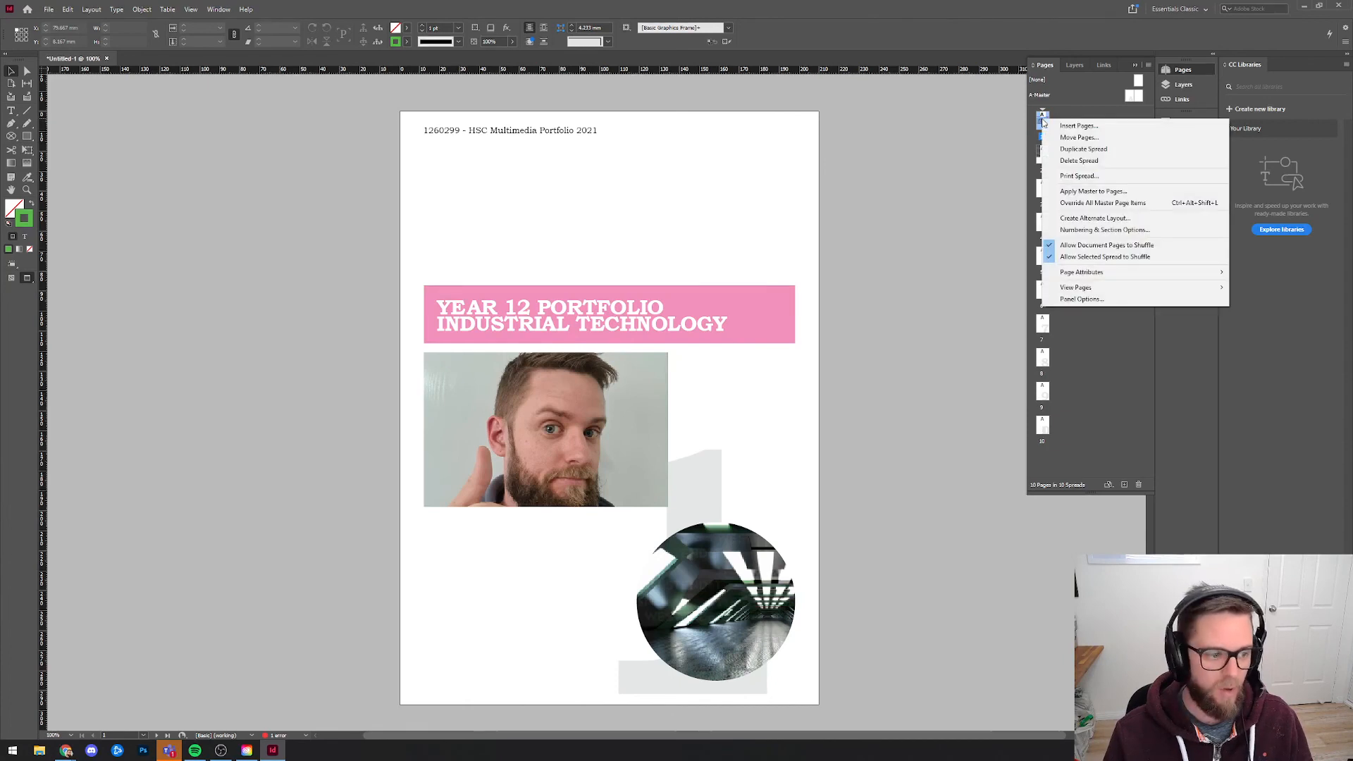
pyautogui.click(1088, 204)
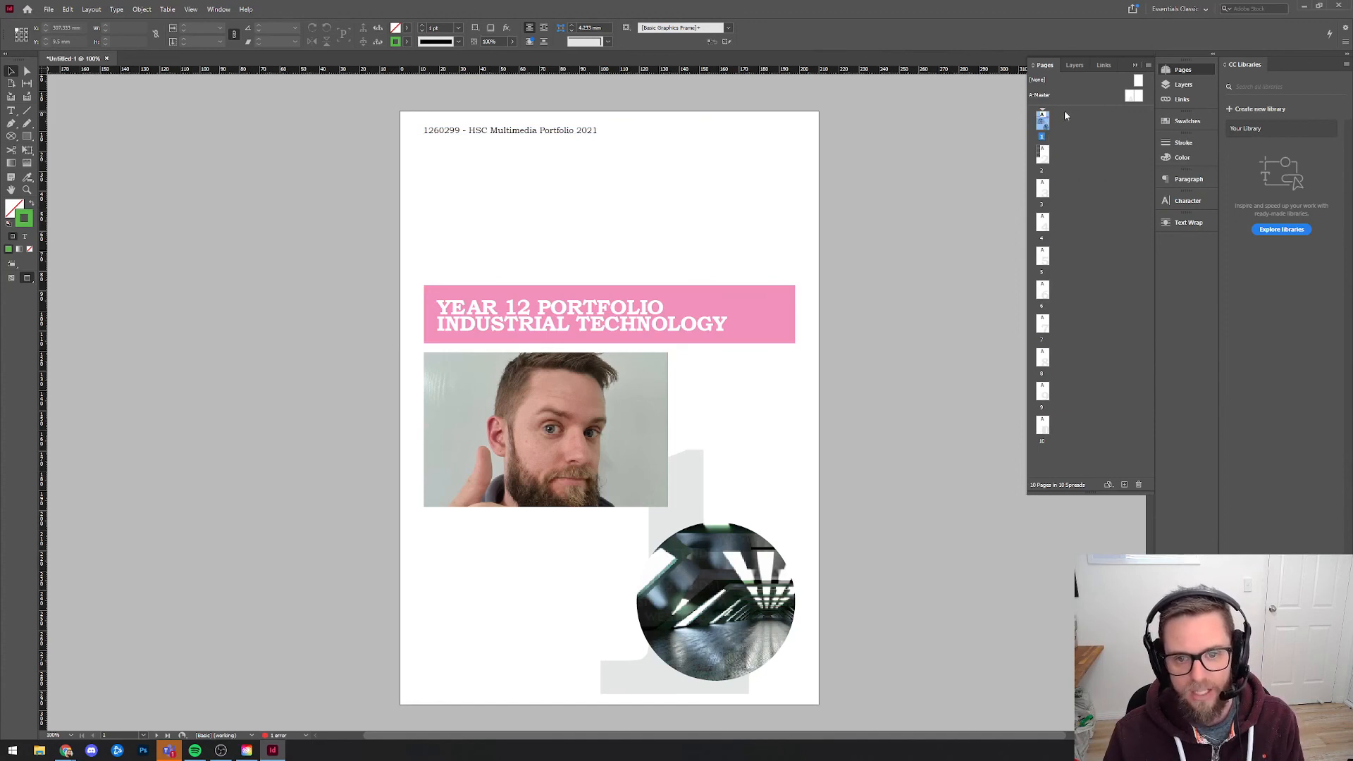
pyautogui.click(587, 129)
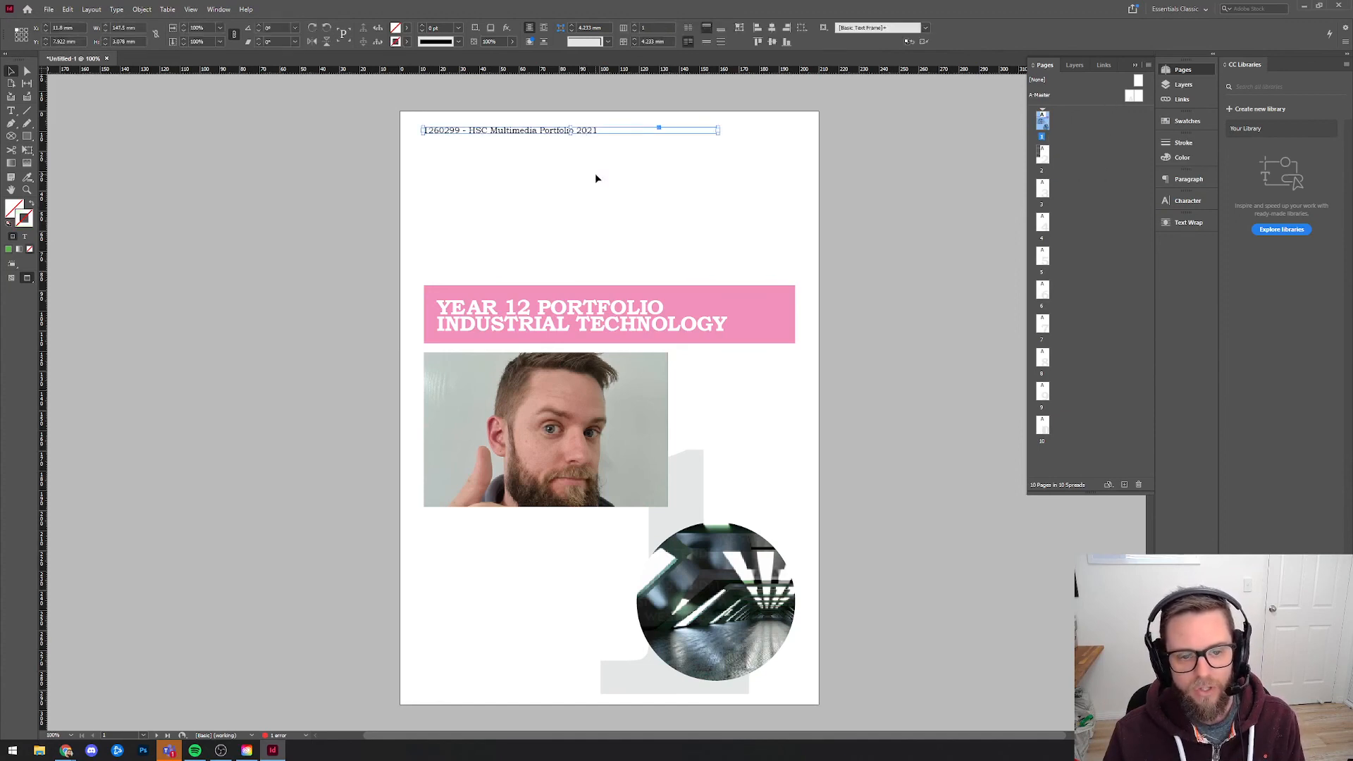
pyautogui.press('Delete')
pyautogui.click(780, 497)
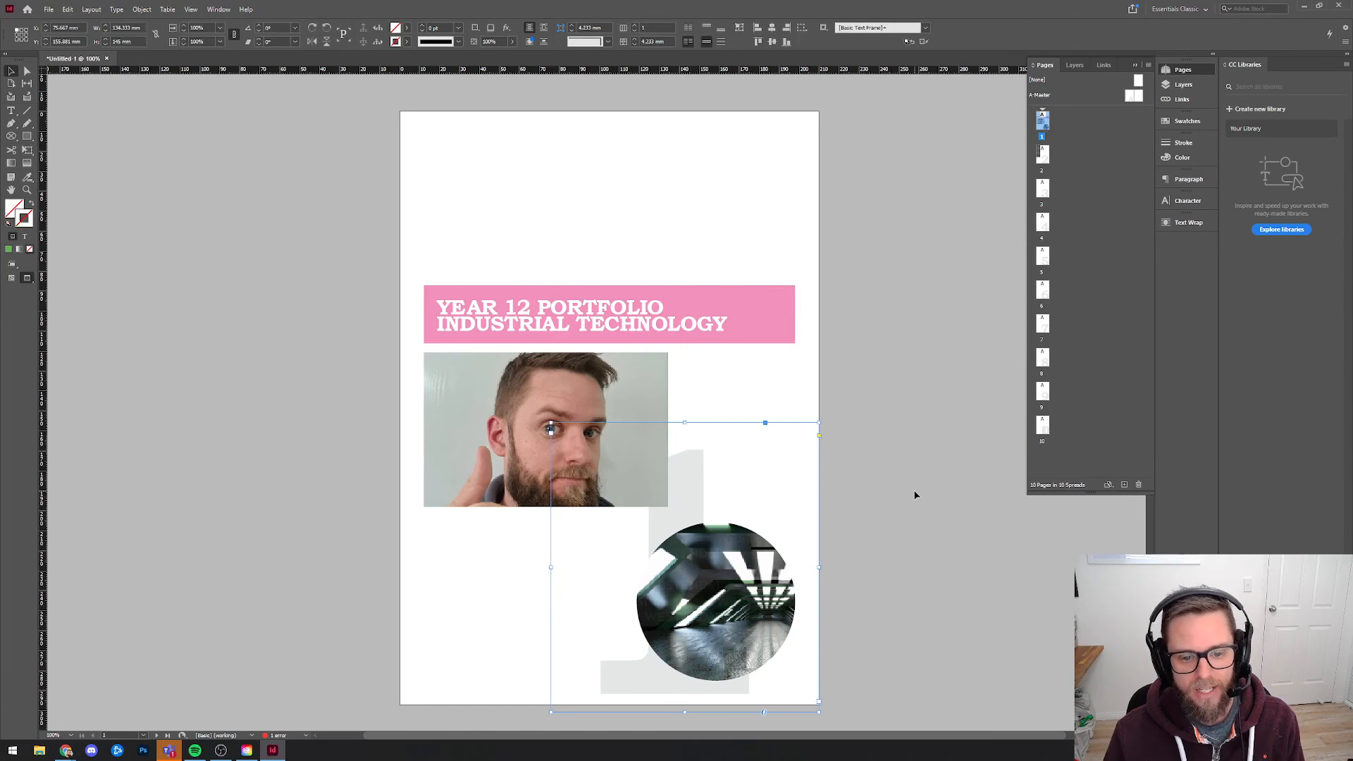
pyautogui.press('Delete')
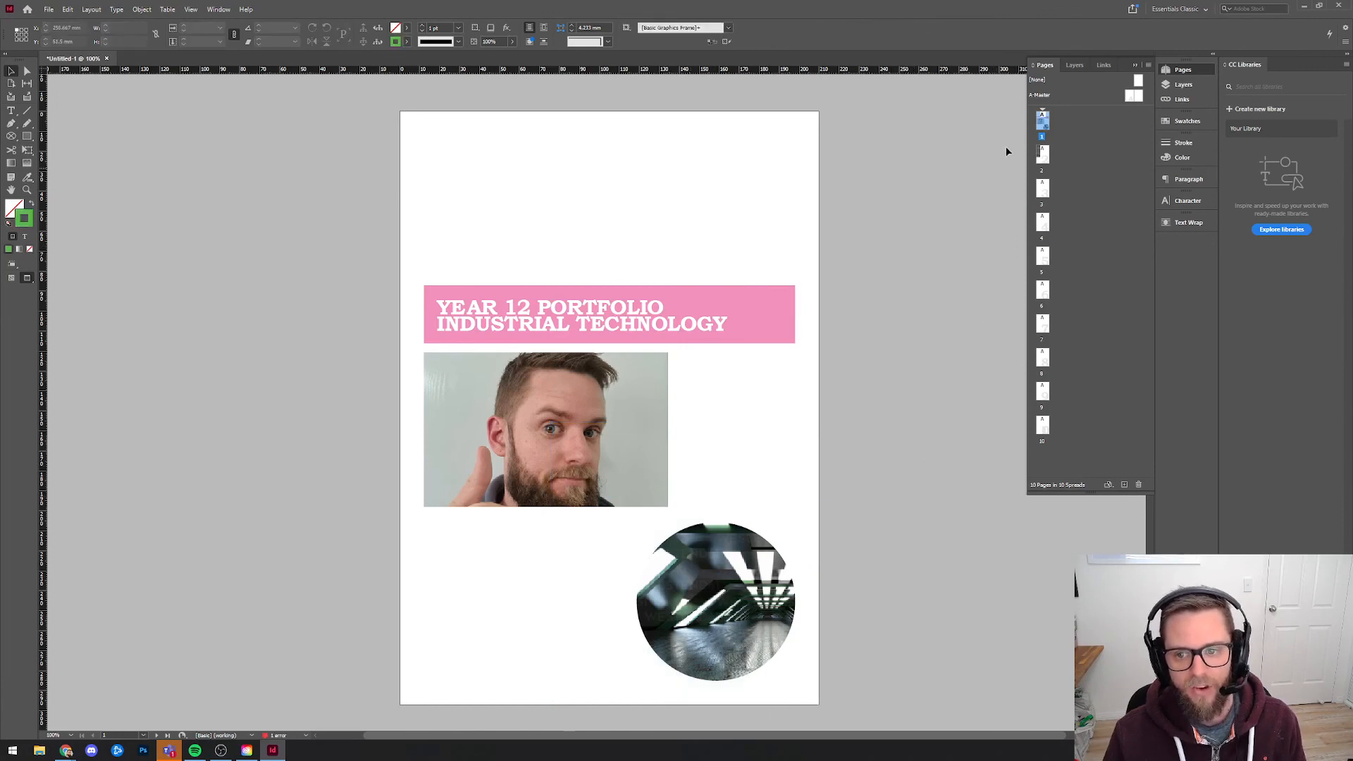
# Check that the header and page number remain on pages 2 to 5, and return to page 1.
pyautogui.doubleClick(1042, 155)
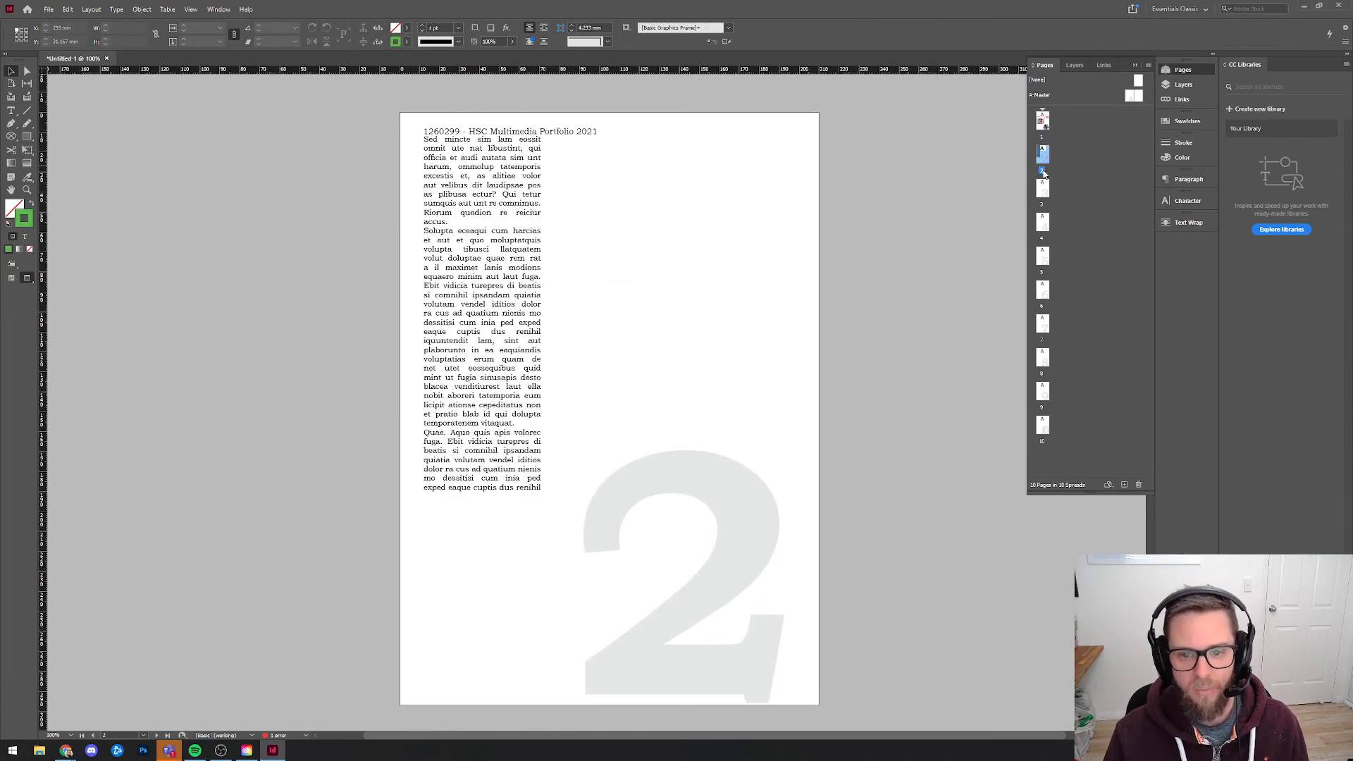
pyautogui.doubleClick(1038, 192)
pyautogui.doubleClick(1044, 257)
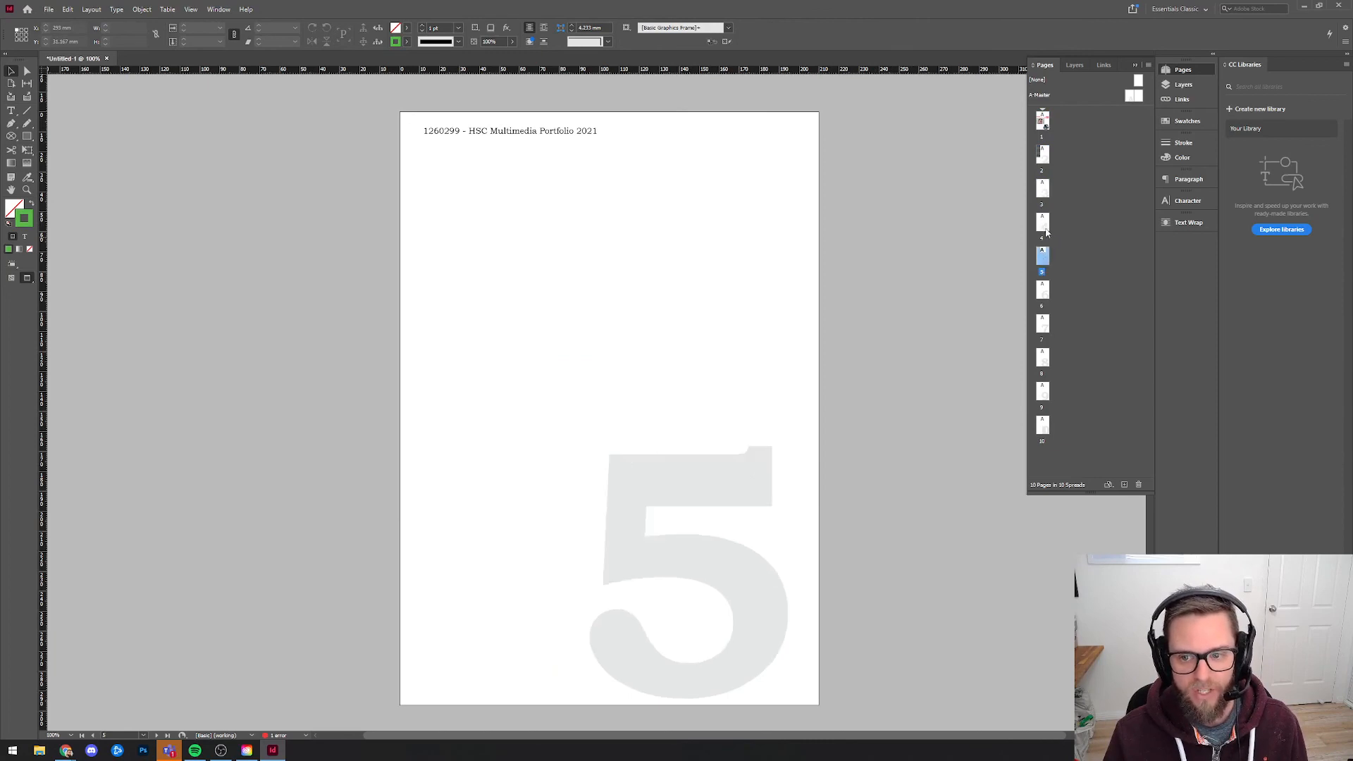
pyautogui.doubleClick(1043, 224)
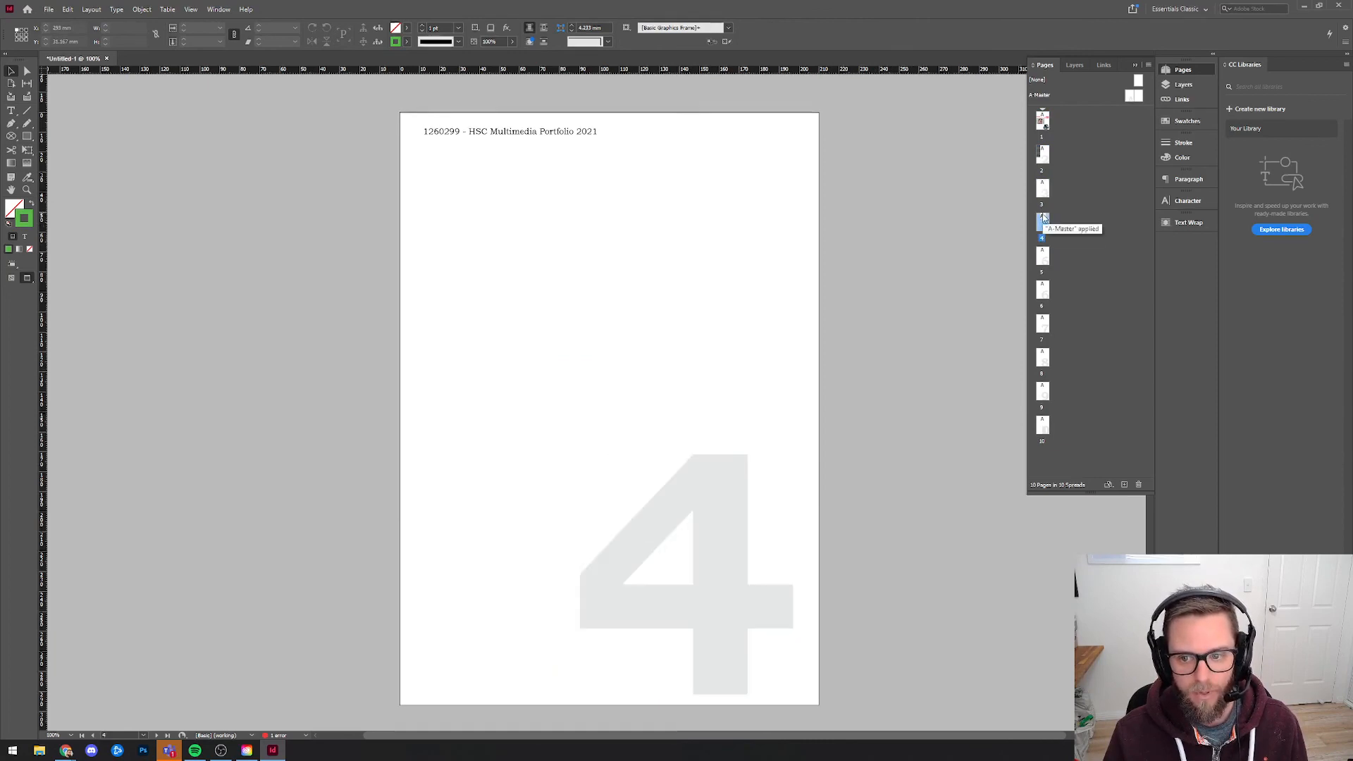
pyautogui.doubleClick(1042, 121)
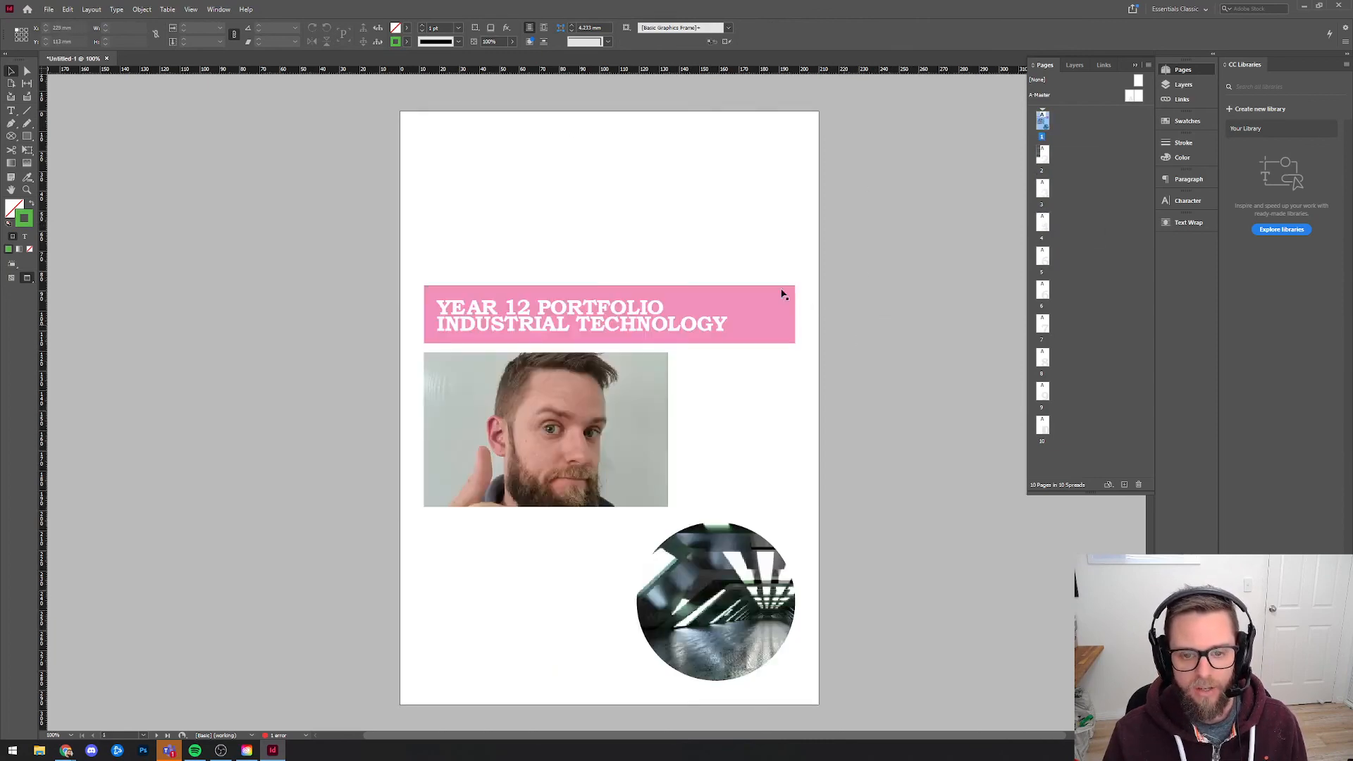